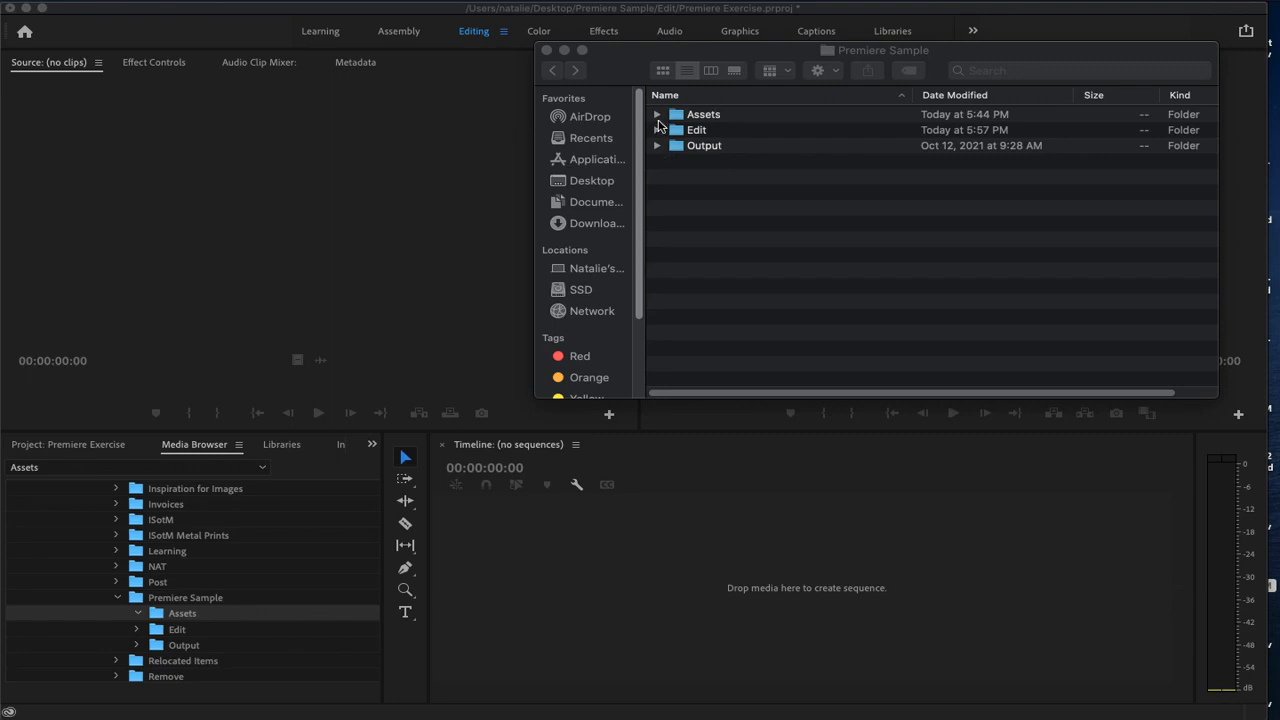
# Check the contents of the Assets folder in Finder and switch back to Premiere Pro
pyautogui.click(657, 116)
pyautogui.click(657, 116)
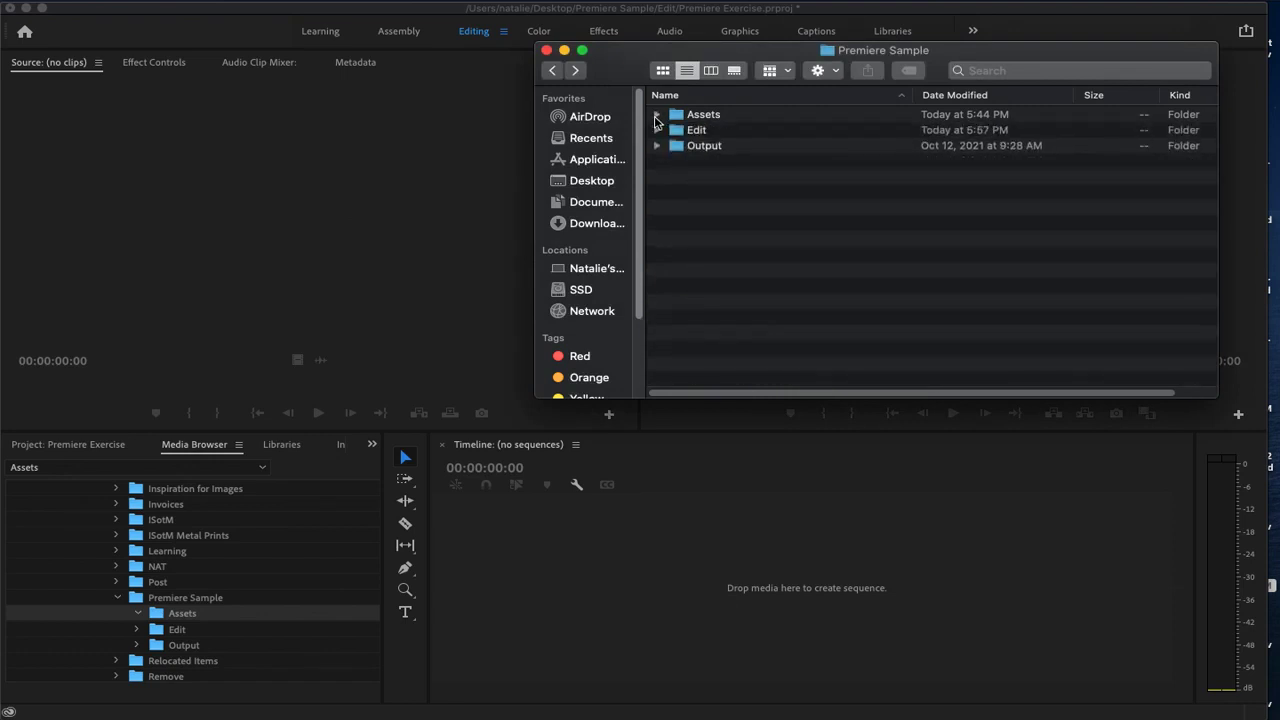
pyautogui.click(283, 190)
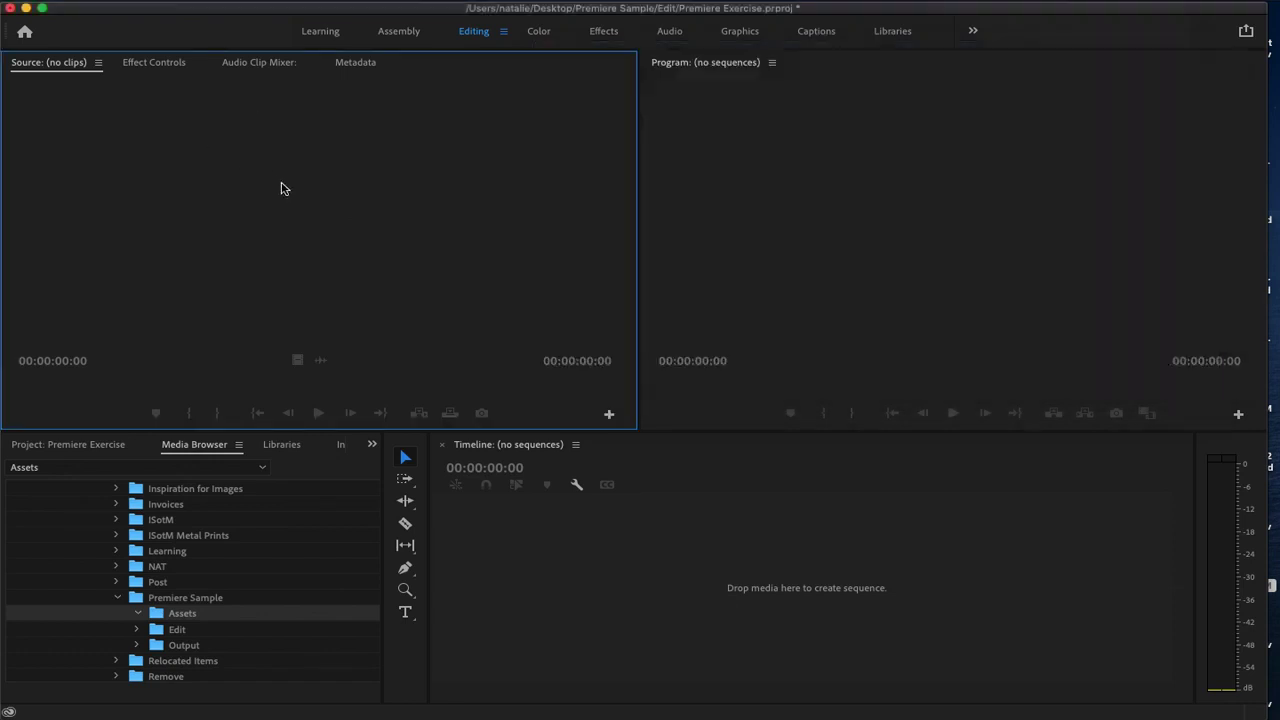
# Set up a new project named "Premiere Sample" with the Premiere Sample/Edit folder as its location
pyautogui.click(160, 0)
pyautogui.moveTo(157, 10)
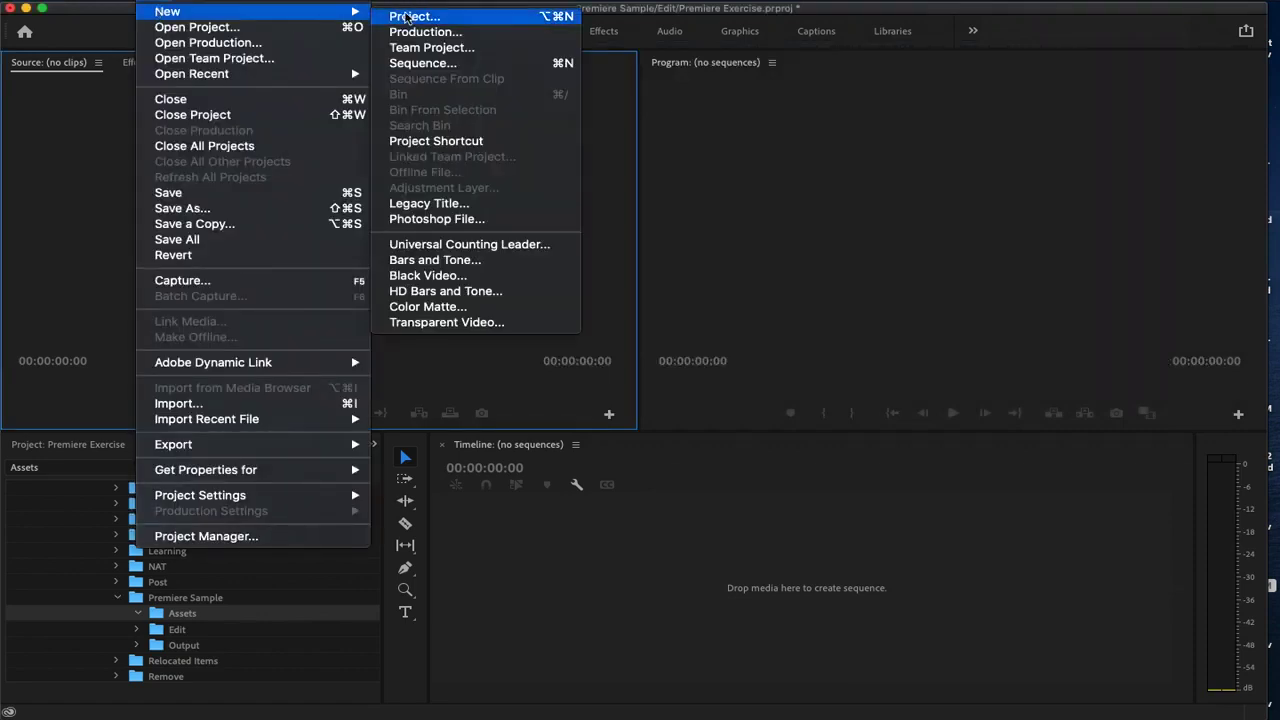
pyautogui.click(405, 16)
pyautogui.write('Premiere Sample')
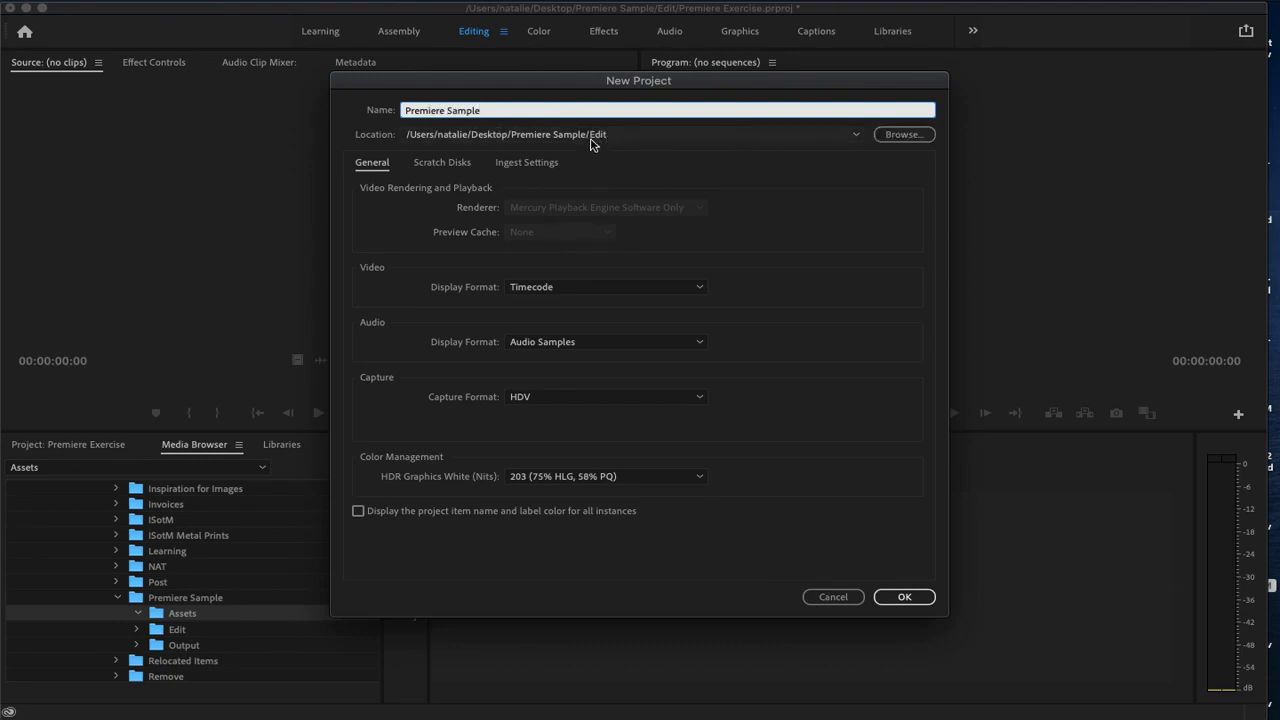
pyautogui.click(903, 134)
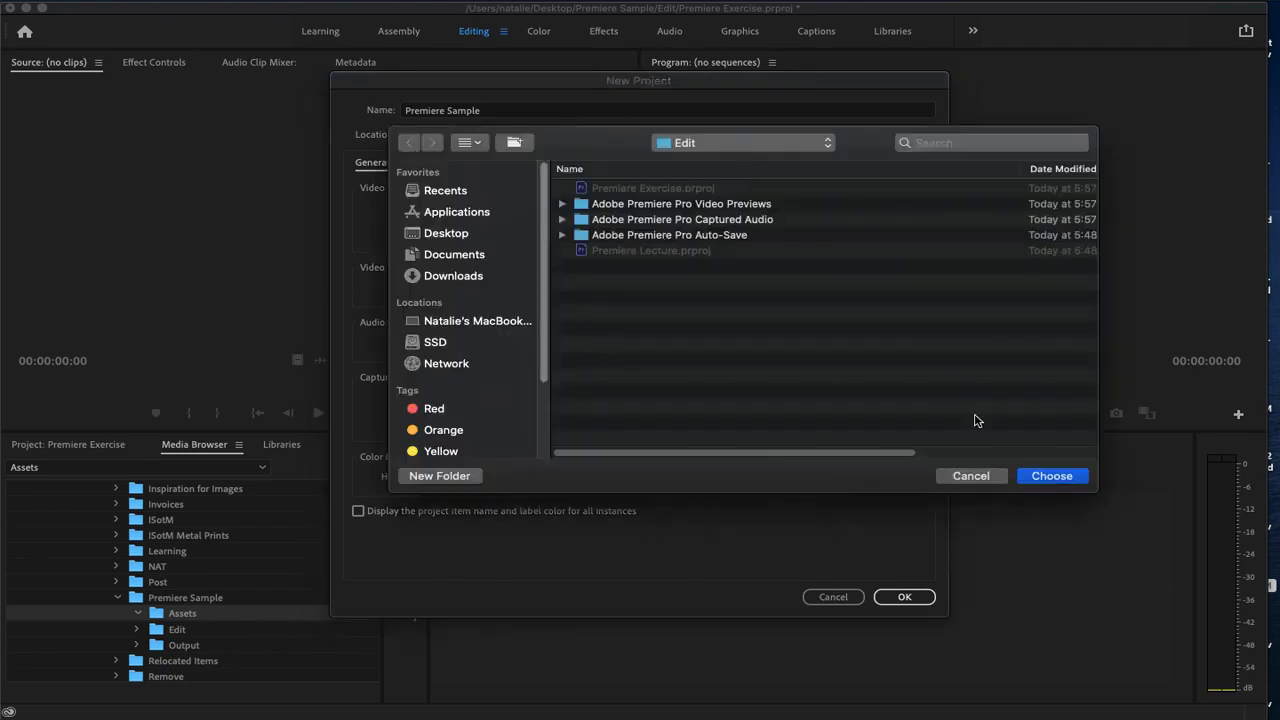
pyautogui.click(1050, 476)
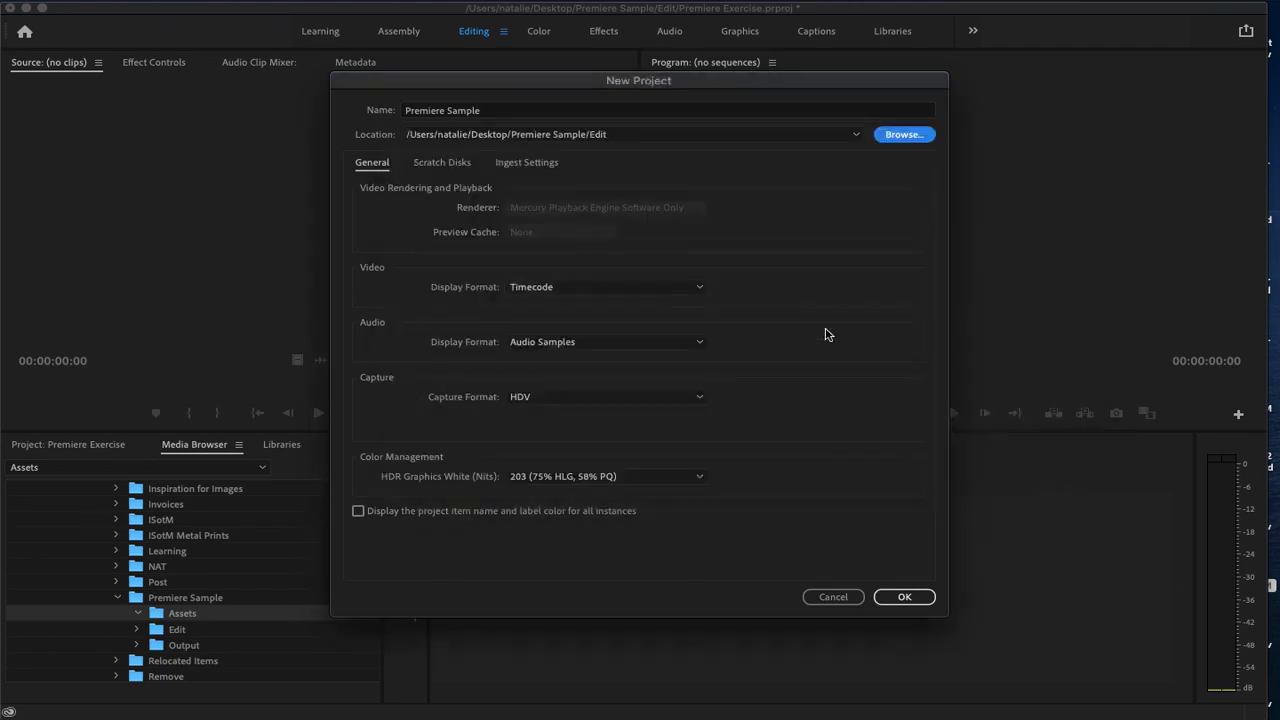
# Review the new project's scratch disk, ingest and general settings, and create the project
pyautogui.click(441, 162)
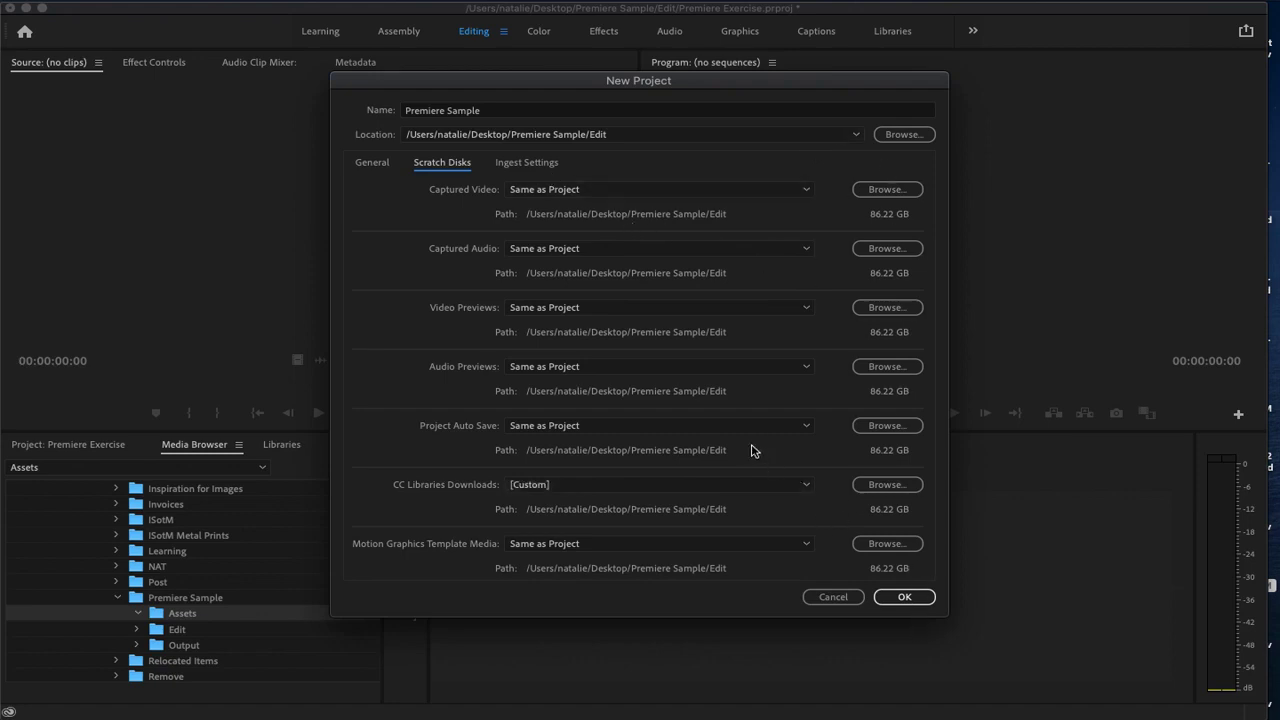
pyautogui.click(525, 163)
pyautogui.click(373, 163)
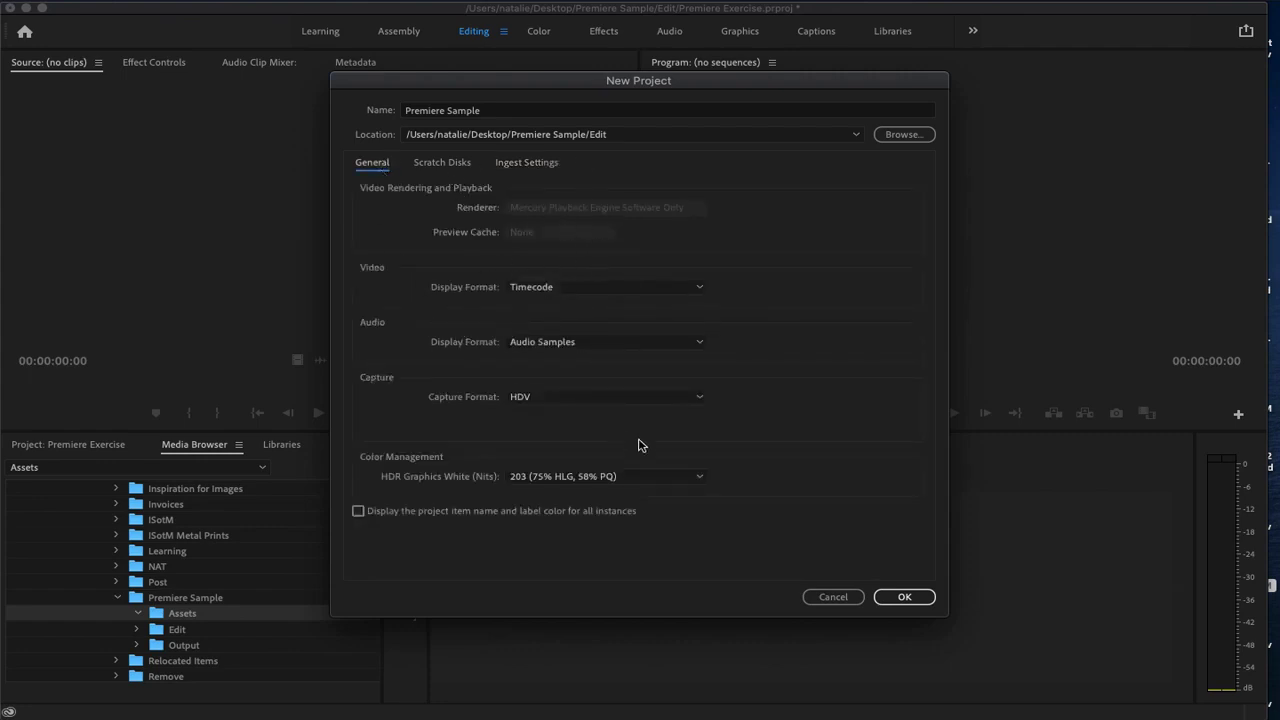
pyautogui.click(904, 597)
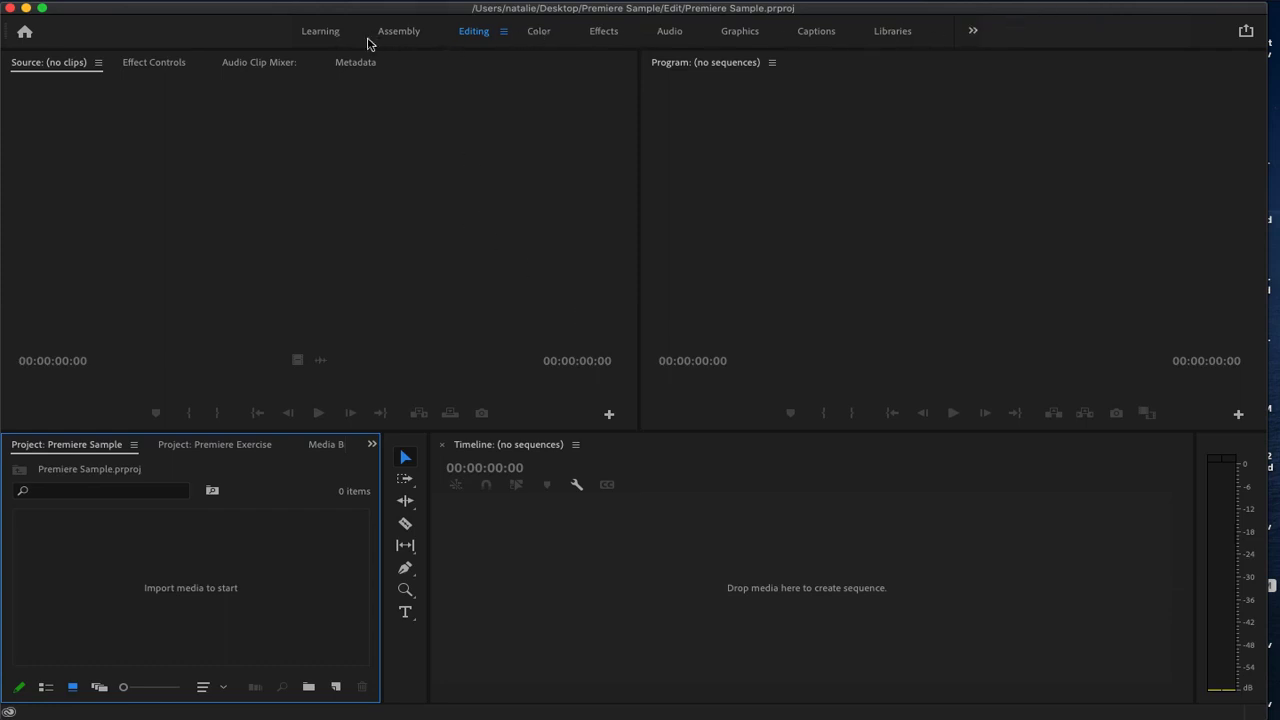
# Look through the Learning, Assembly, Editing, Color, Audio and Graphics workspaces and their panel layouts
pyautogui.click(314, 31)
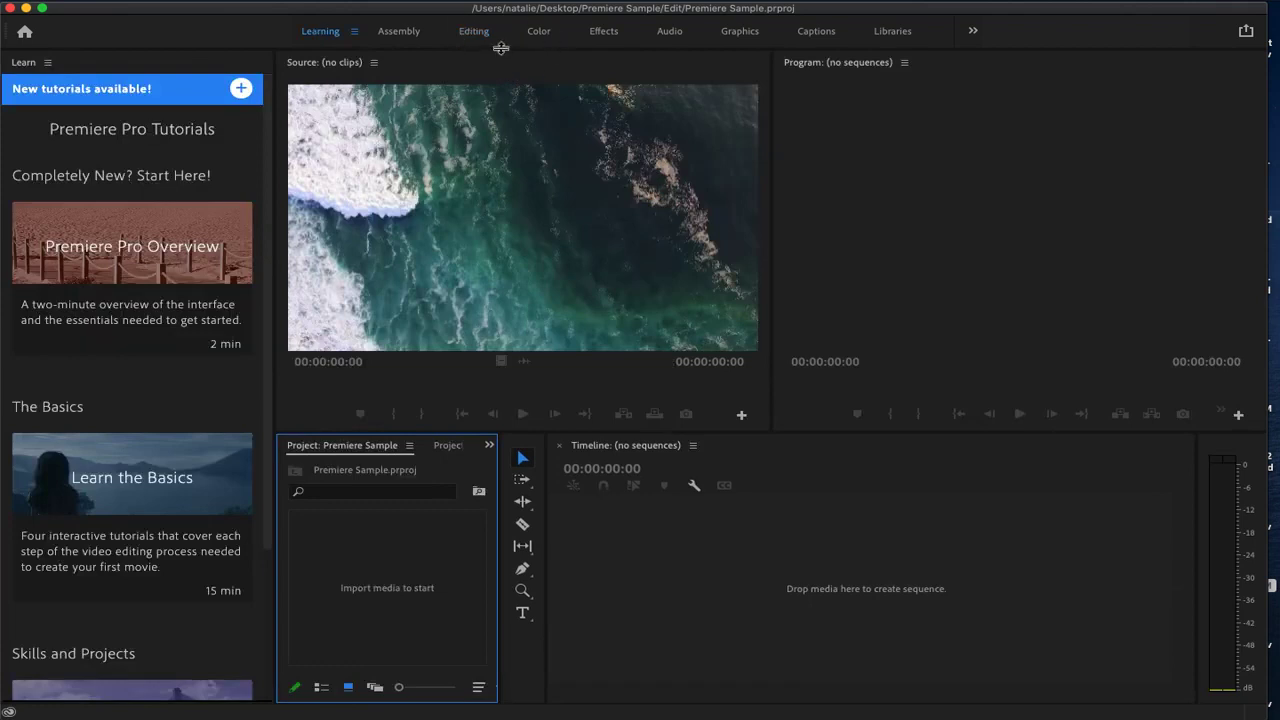
pyautogui.moveTo(172, 450)
pyautogui.scroll(-3, 172, 450)
pyautogui.scroll(3, 172, 450)
pyautogui.click(393, 33)
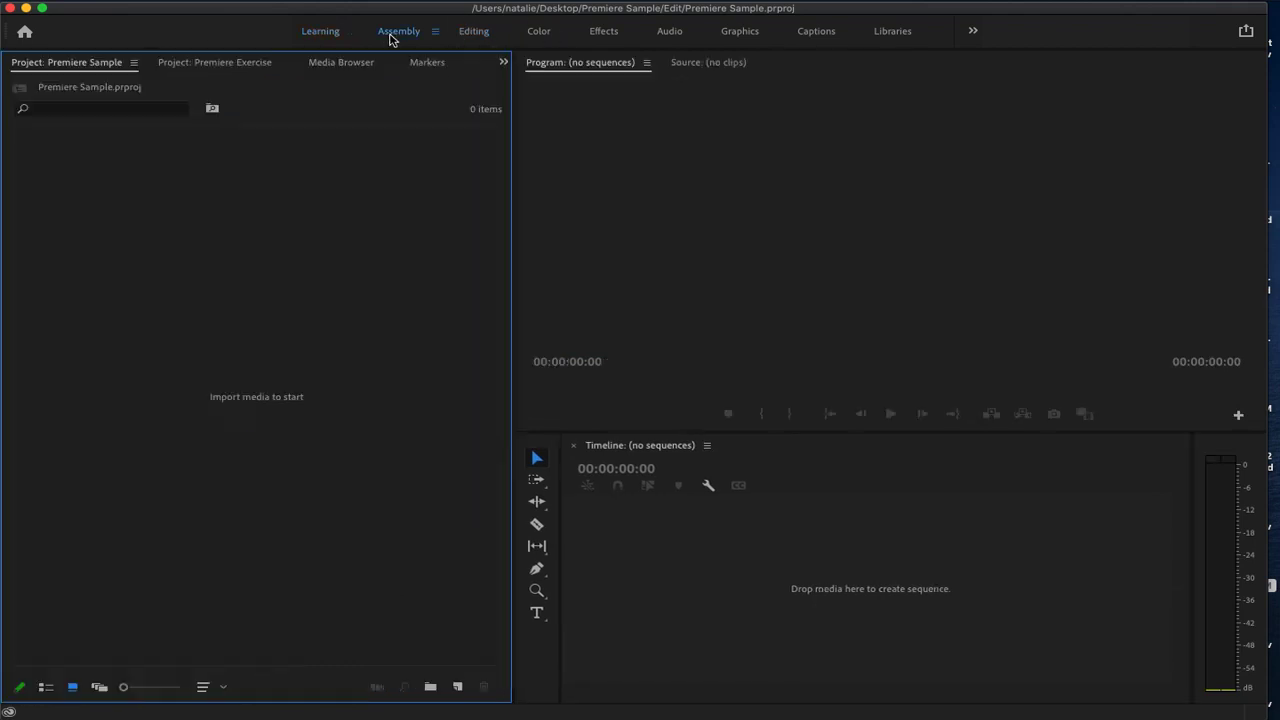
pyautogui.click(476, 33)
pyautogui.click(541, 33)
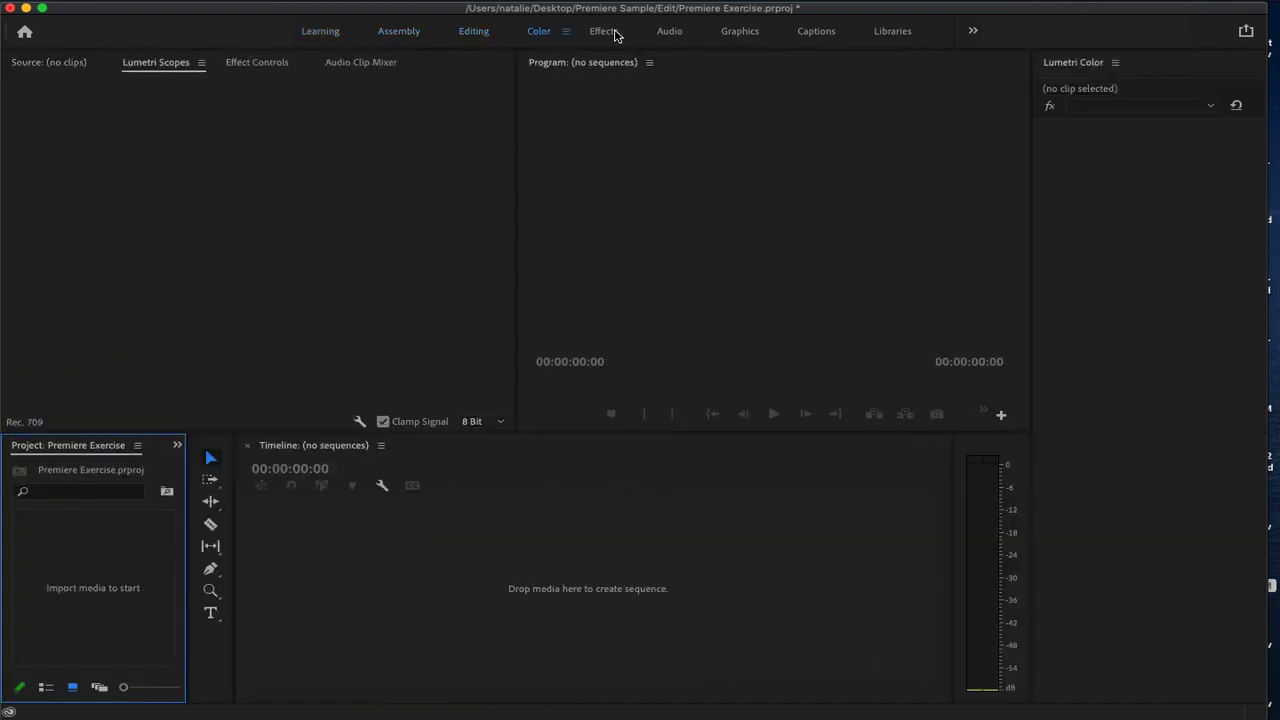
pyautogui.click(670, 33)
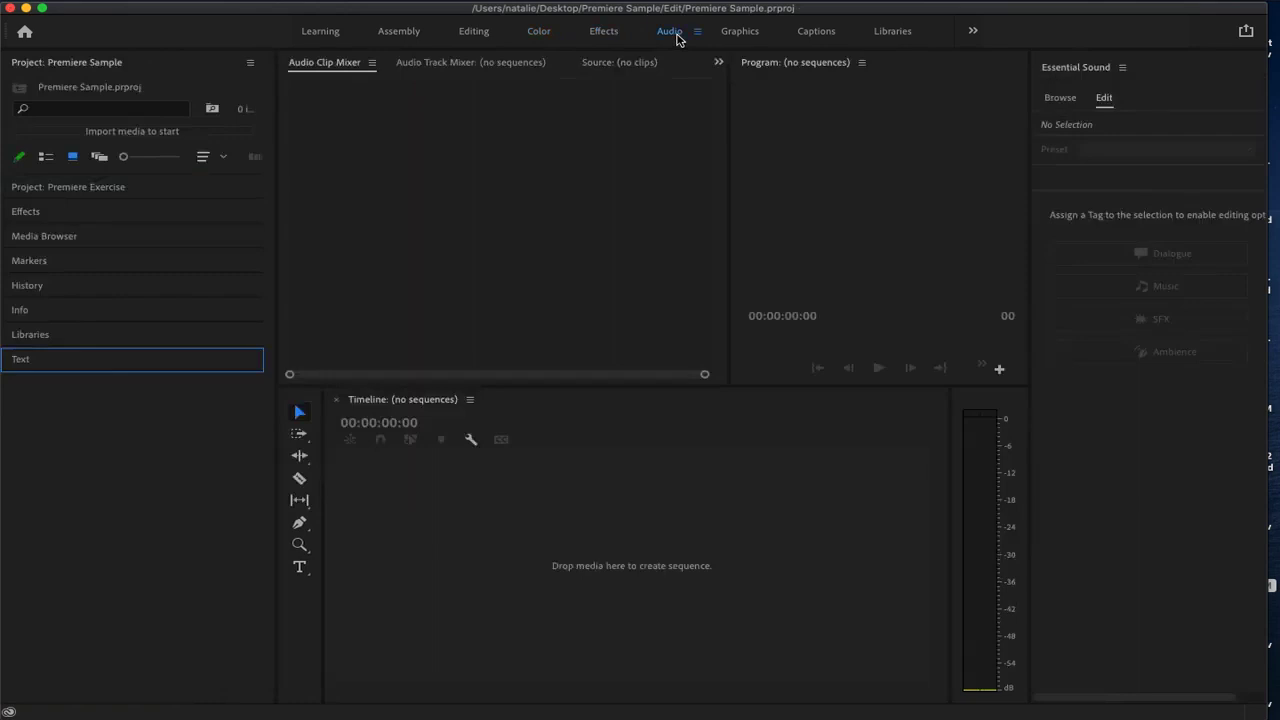
pyautogui.click(735, 33)
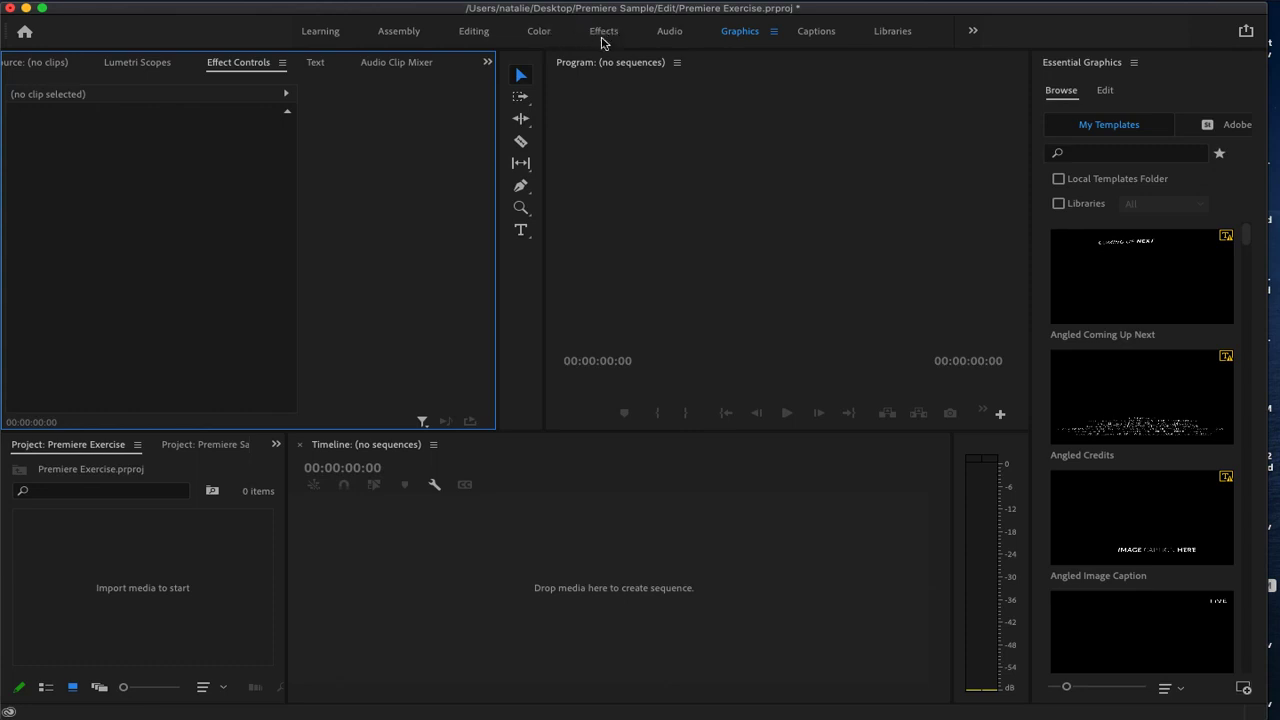
# Return to the Editing workspace and widen the application window slightly
pyautogui.click(472, 32)
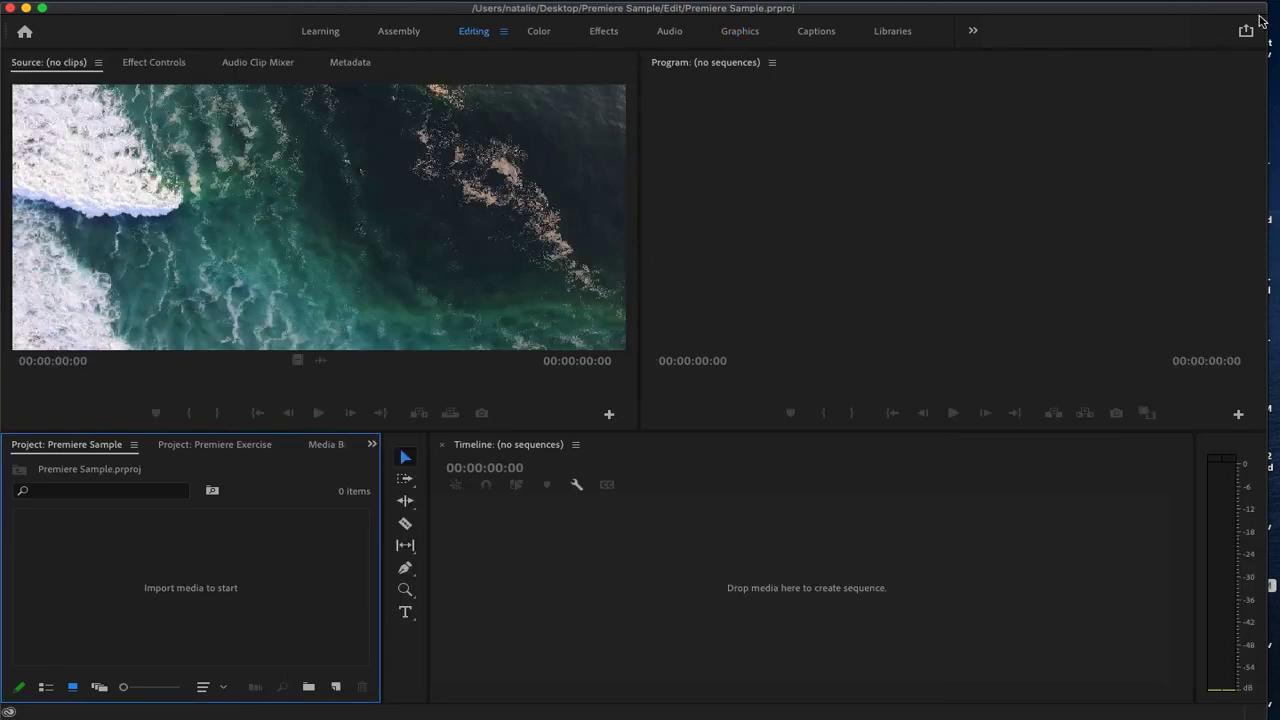
pyautogui.moveTo(1268, 12); pyautogui.dragTo(1279, 12)
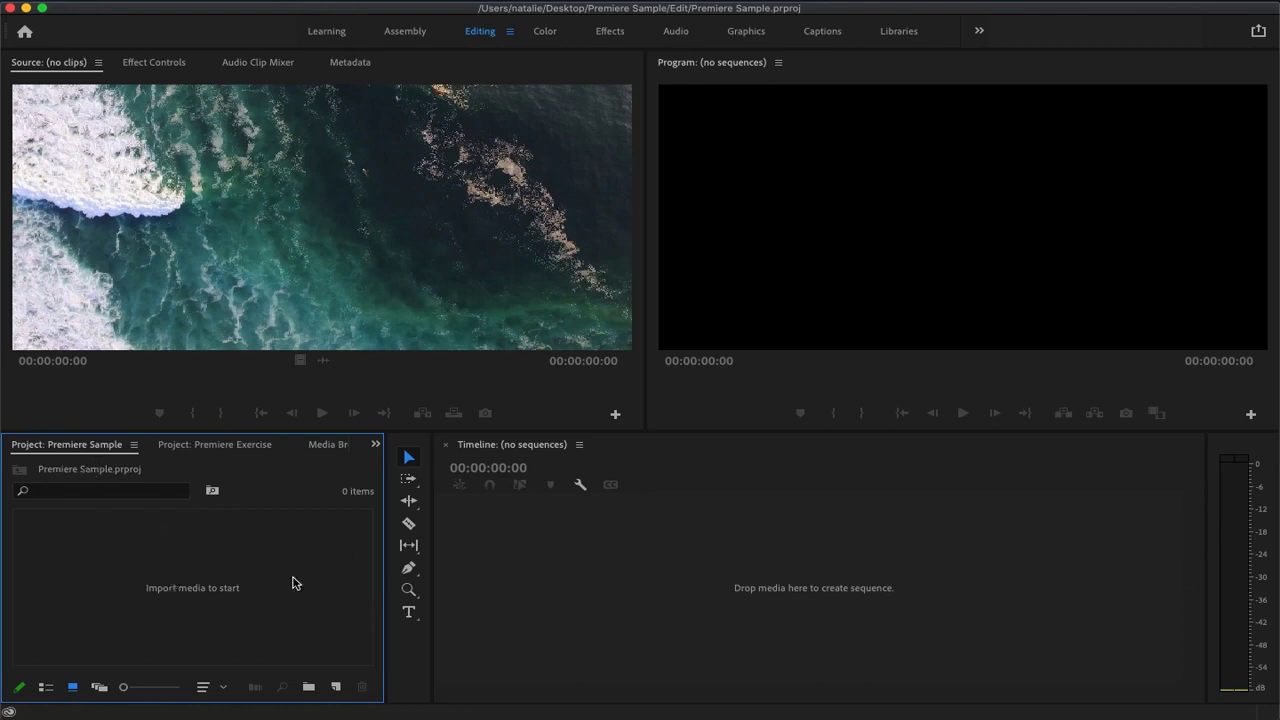
# Import the Assets folder into the Premiere Sample project, bringing in the layered Untitled file with Merge All Layers
pyautogui.doubleClick(176, 592)
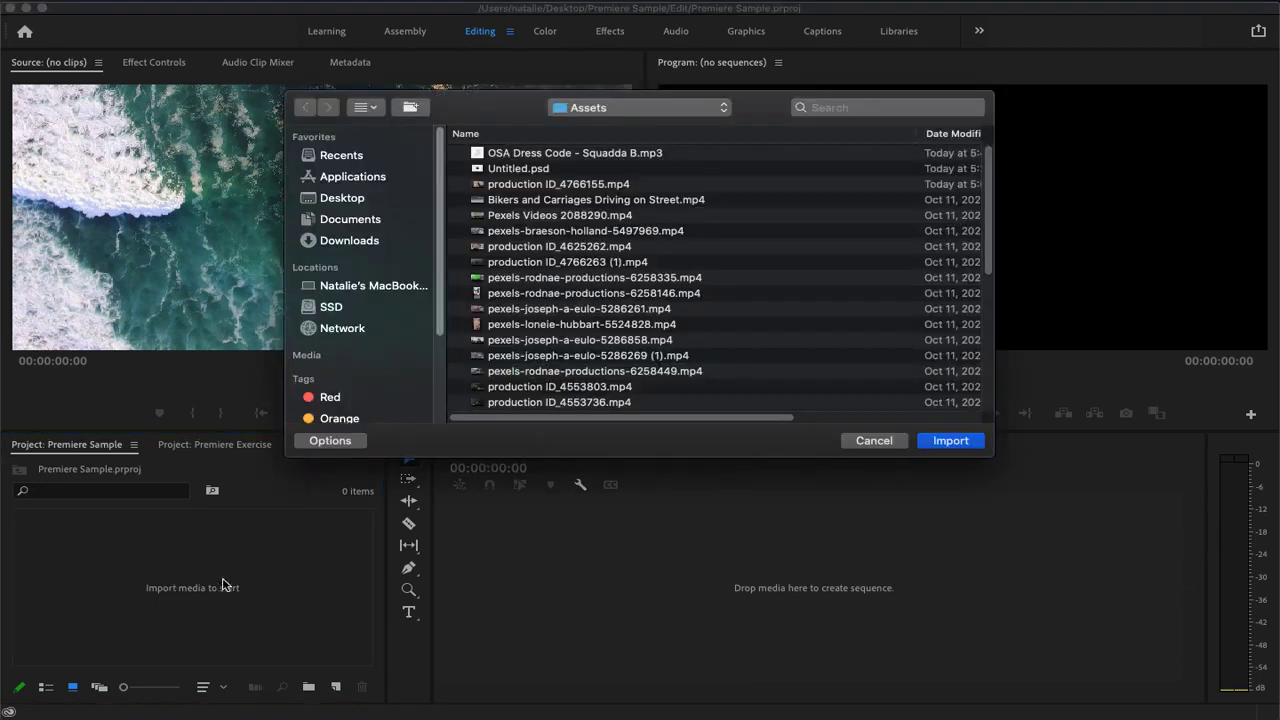
pyautogui.click(922, 443)
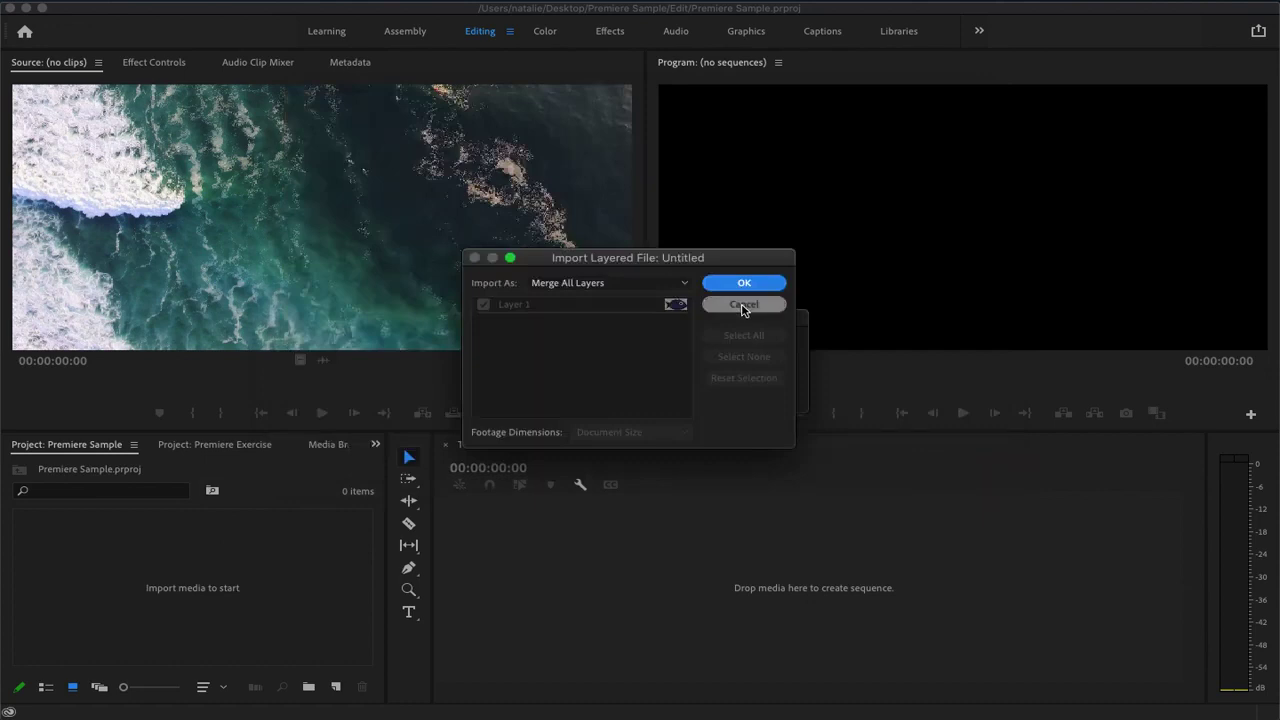
pyautogui.click(744, 283)
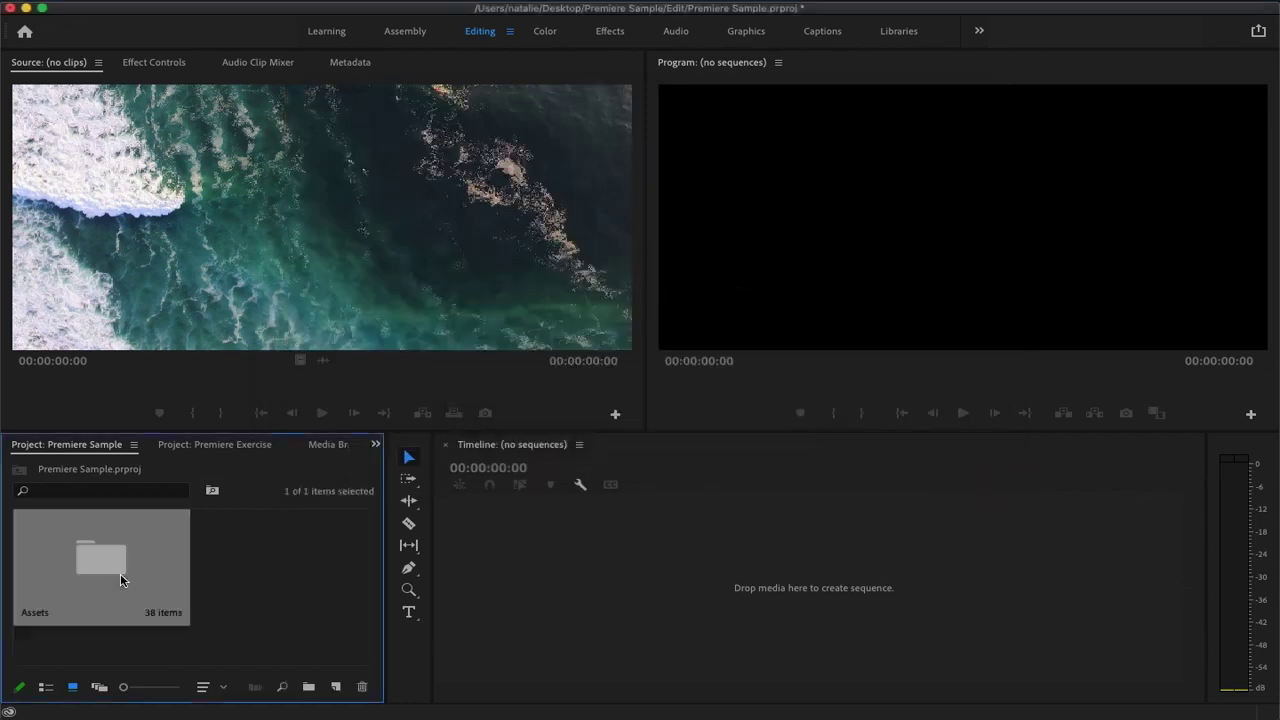
# Browse the Assets bin and load the breaking wave clip AdobeStock_87660006.mov into the Source monitor
pyautogui.doubleClick(87, 562)
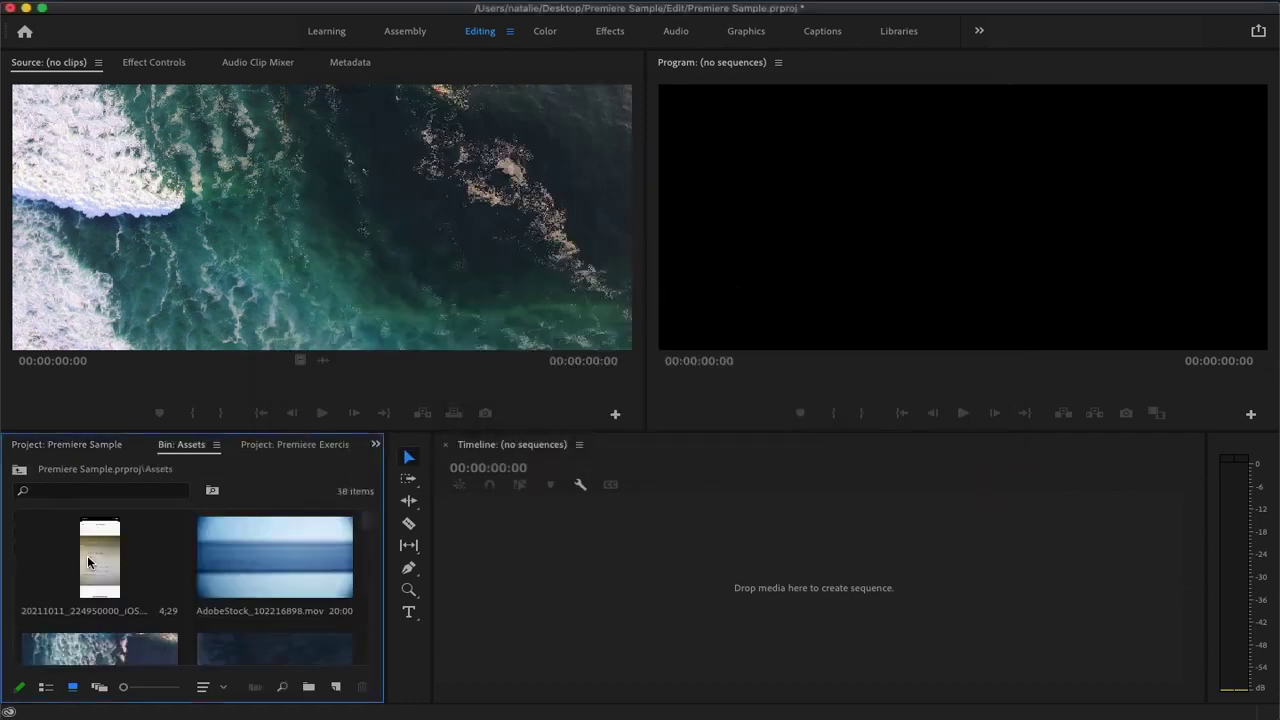
pyautogui.scroll(-1, 371, 567)
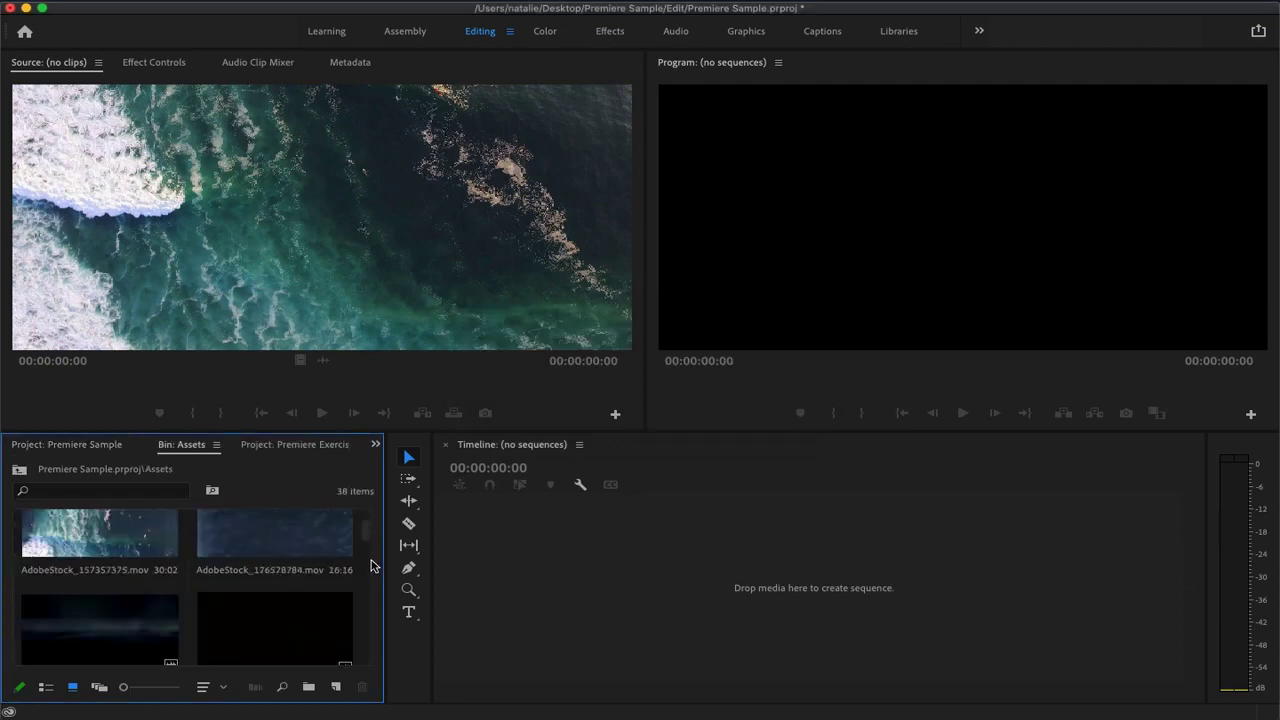
pyautogui.moveTo(363, 530)
pyautogui.mouseDown()
pyautogui.moveTo(366, 549)
pyautogui.moveTo(362, 527)
pyautogui.moveTo(380, 515)
pyautogui.mouseUp()
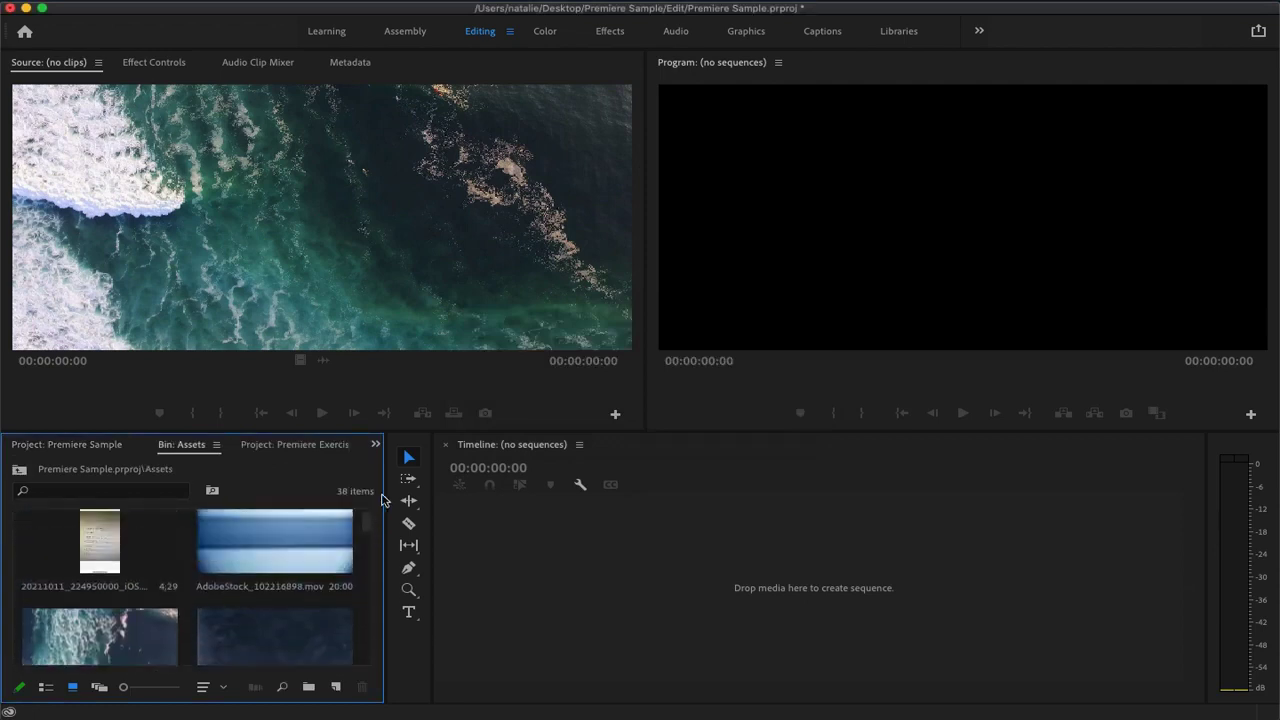
pyautogui.click(92, 645)
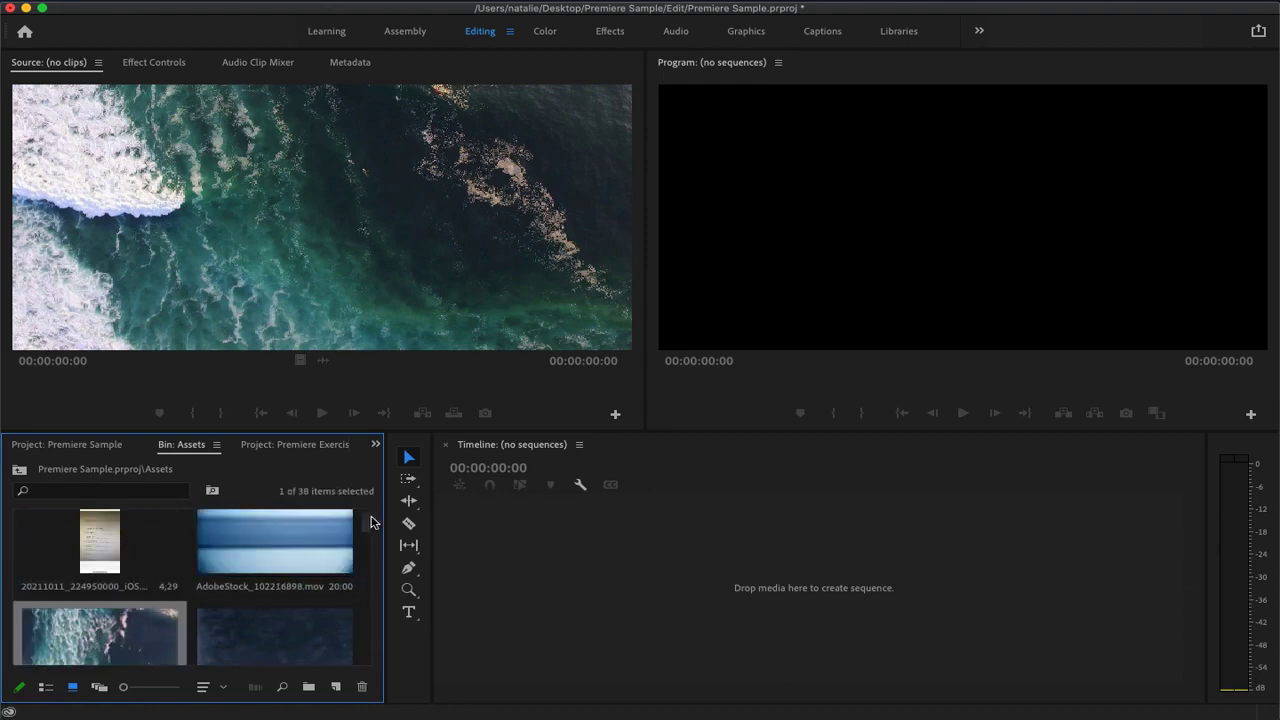
pyautogui.moveTo(371, 528); pyautogui.dragTo(367, 561)
pyautogui.click(111, 579)
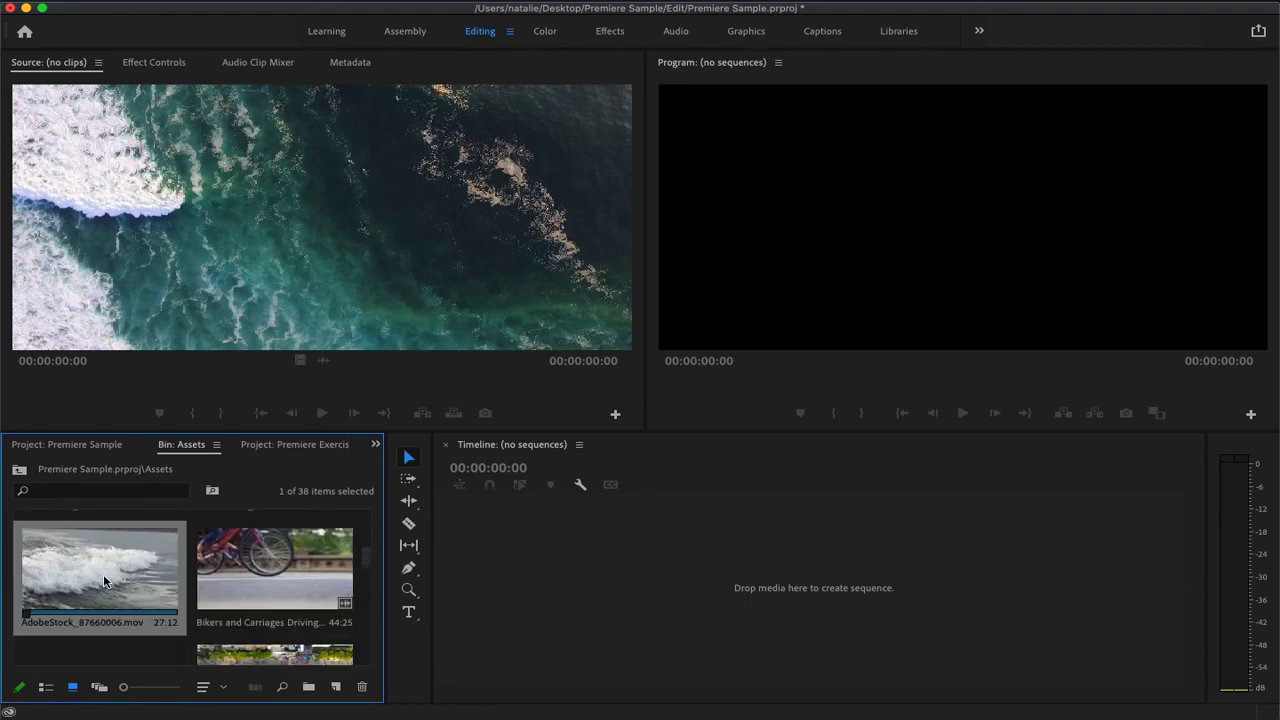
pyautogui.doubleClick(103, 574)
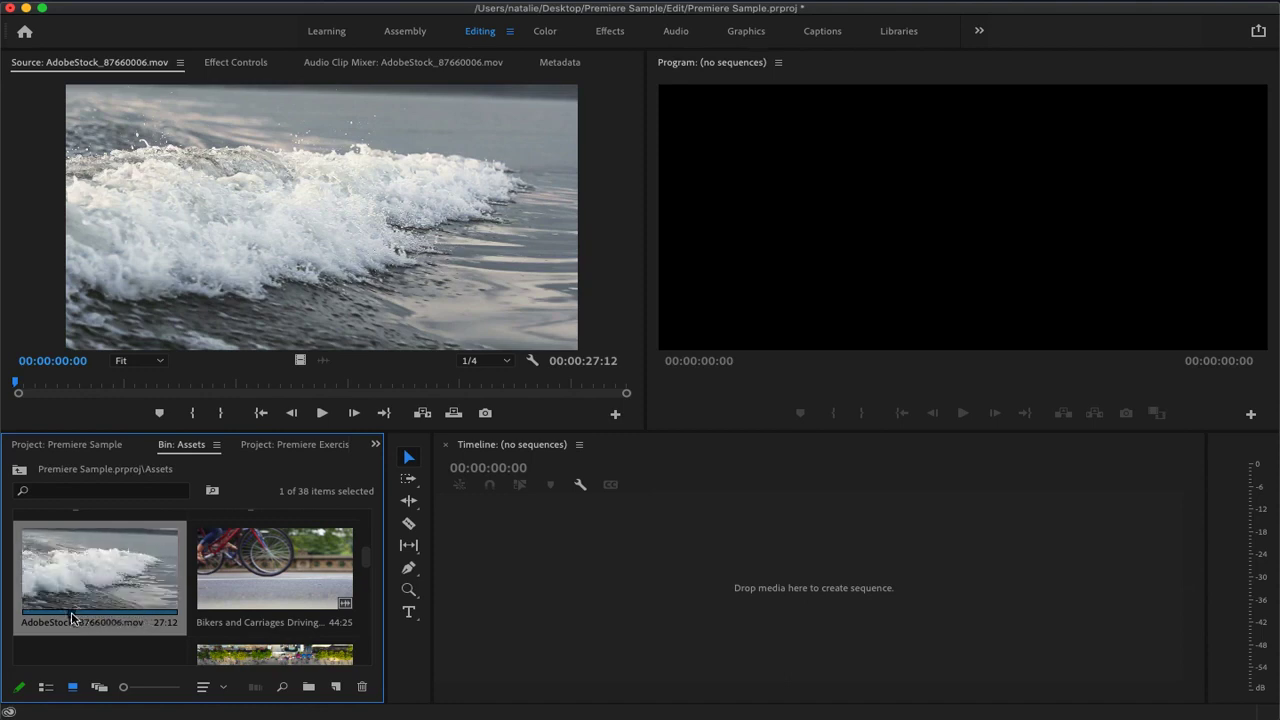
# Play the wave clip in the Source monitor and stop at 00:00:08:07
pyautogui.click(323, 413)
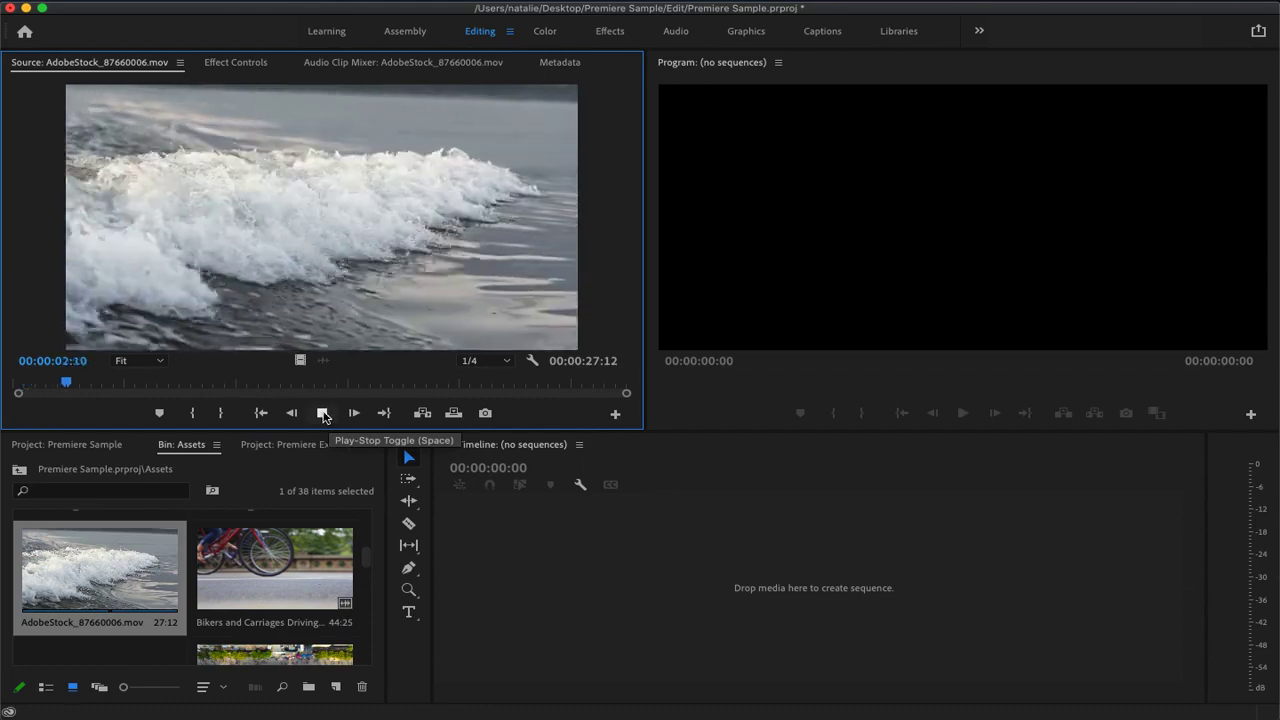
pyautogui.click(323, 413)
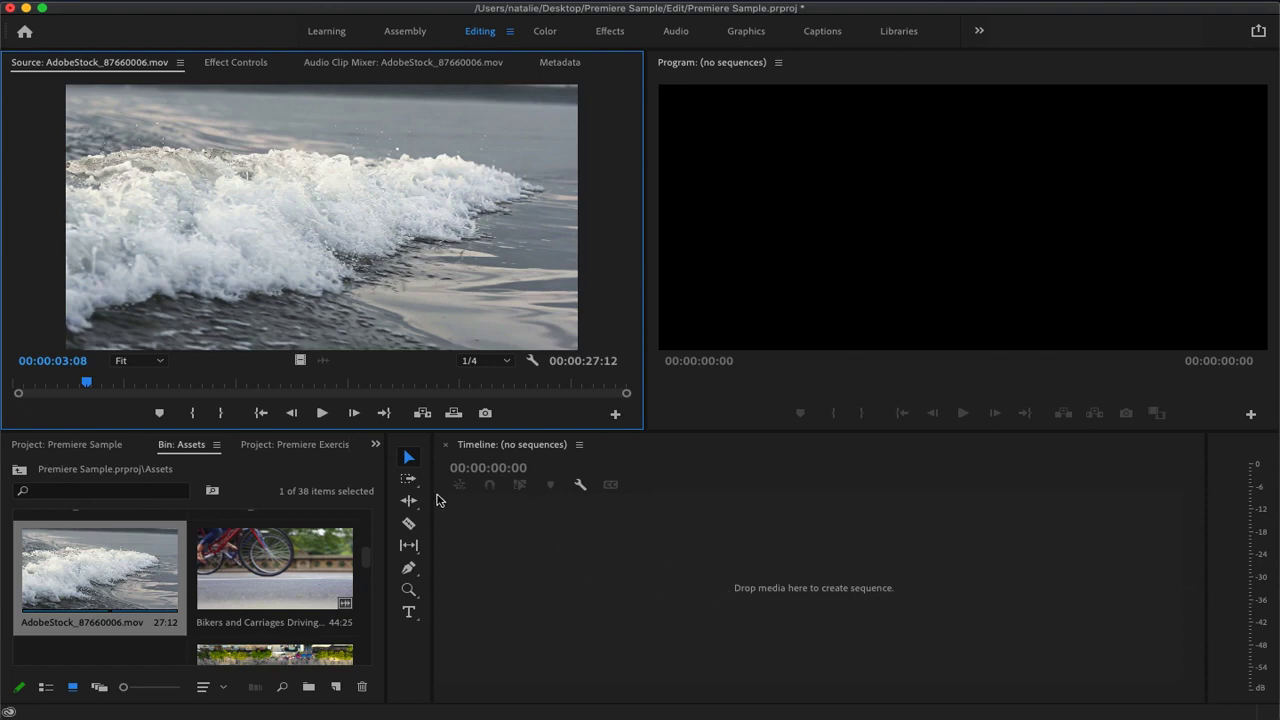
pyautogui.click(322, 413)
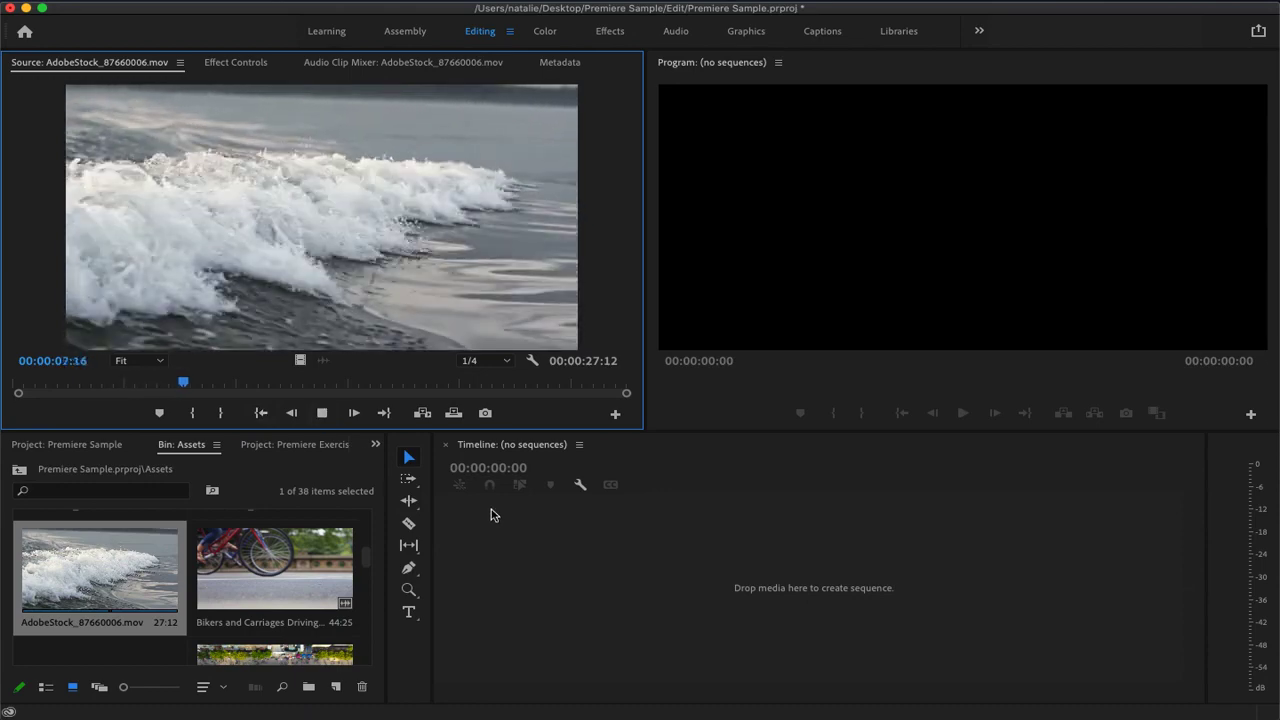
pyautogui.press('space')
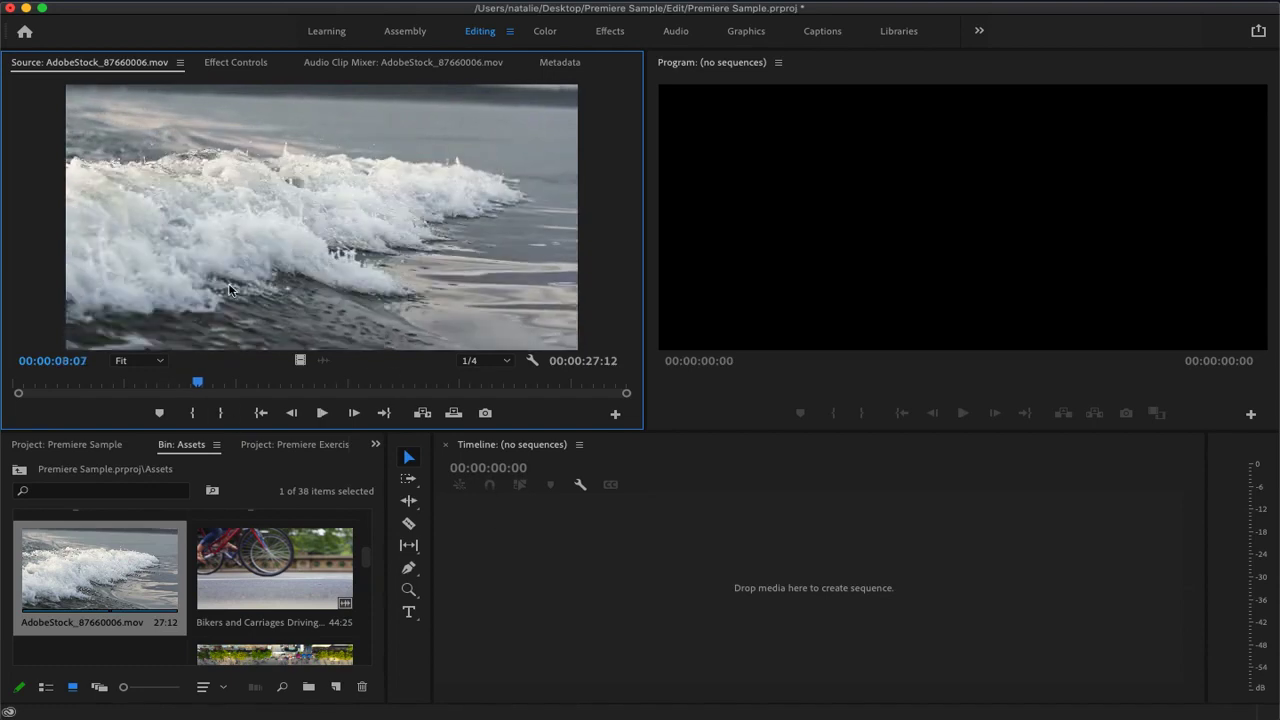
# Mark the wave clip's In point at 00:00:08:07 and Out point at 00:00:14:19, and create a sequence from that section in the empty timeline
pyautogui.click(193, 413)
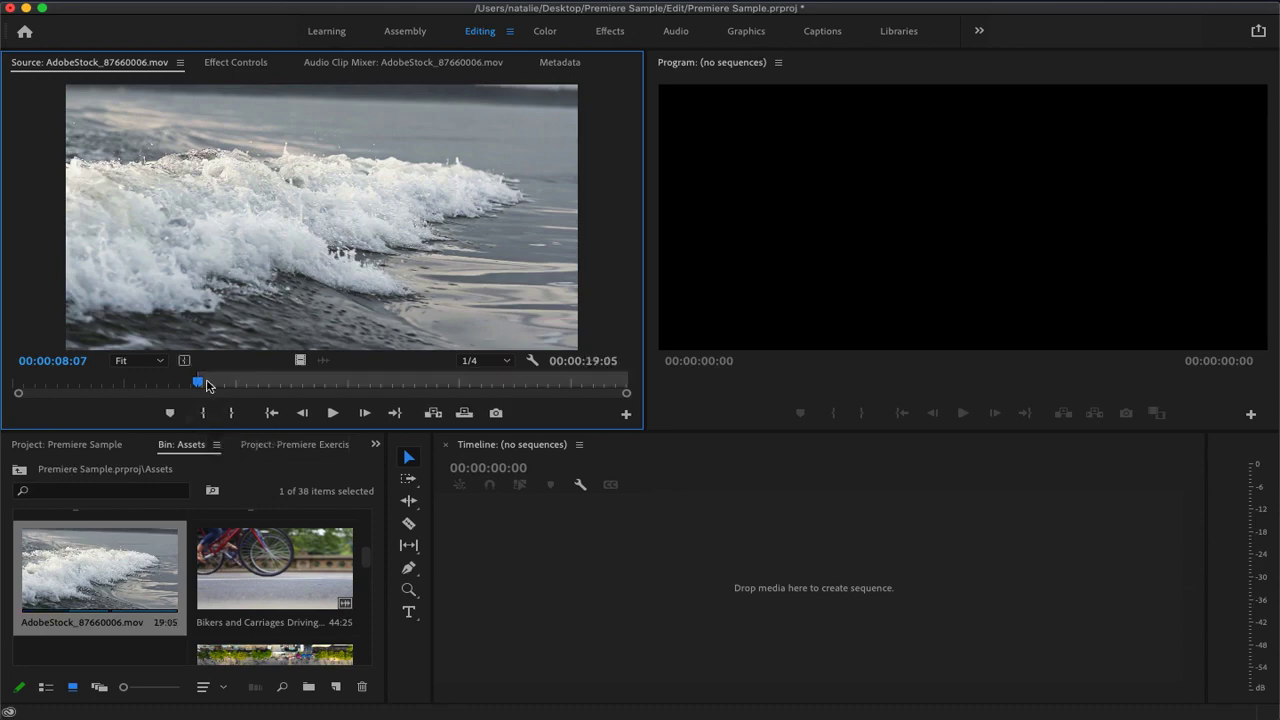
pyautogui.moveTo(201, 386); pyautogui.dragTo(343, 386)
pyautogui.click(231, 413)
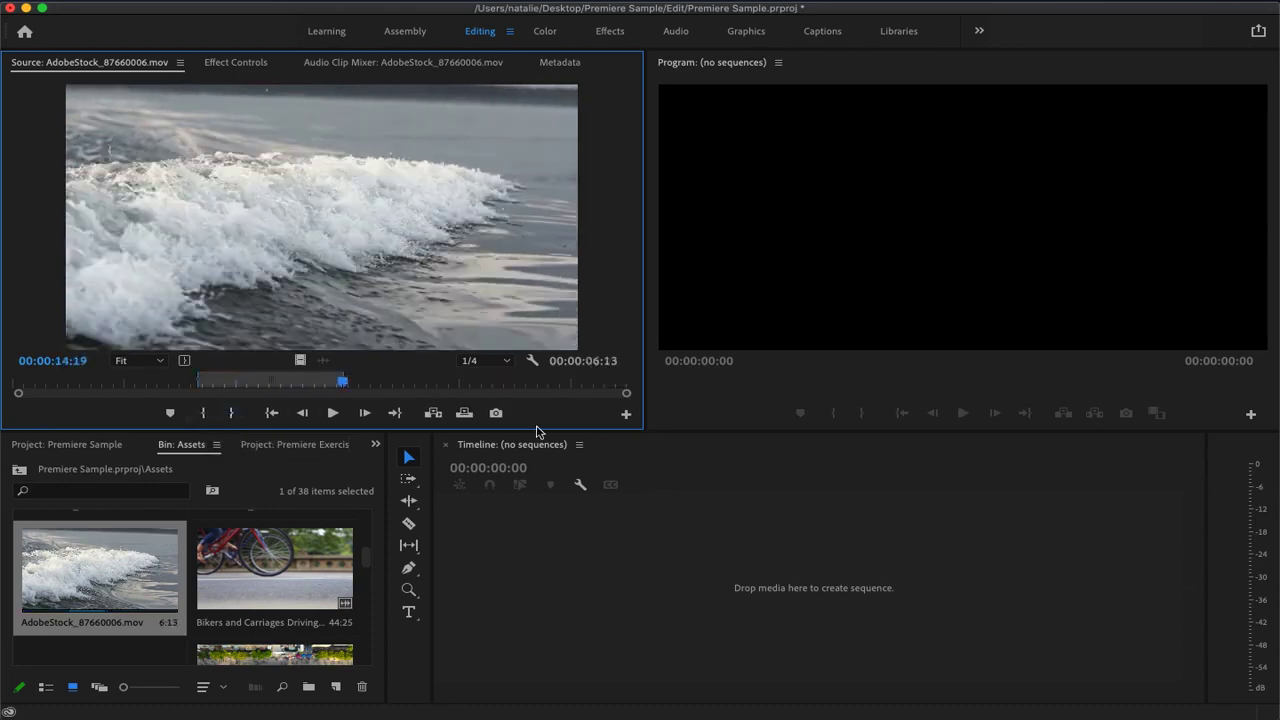
pyautogui.moveTo(323, 209); pyautogui.dragTo(525, 590)
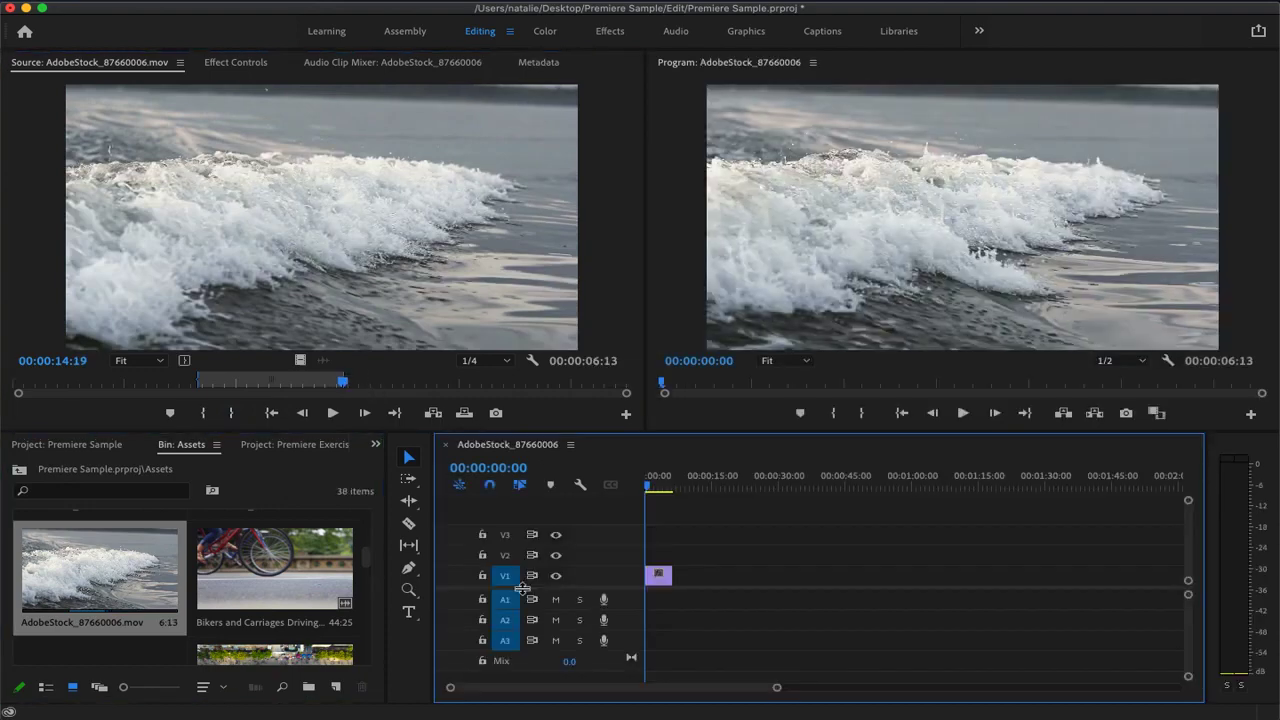
pyautogui.moveTo(652, 488)
pyautogui.mouseDown()
pyautogui.moveTo(665, 490)
pyautogui.moveTo(645, 490)
pyautogui.mouseUp()
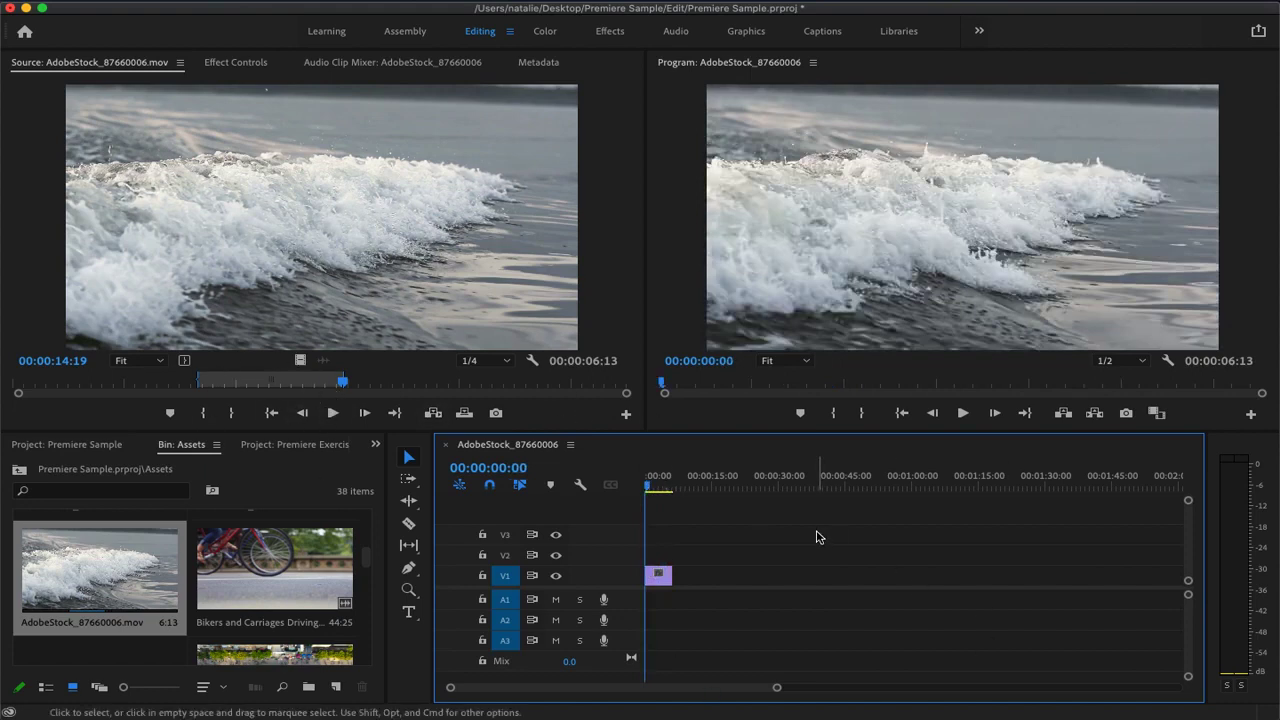
# Load the aerial coastline clip AdobeStock_157357375.mov into the Source monitor and scrub through it to 00:00:26:22
pyautogui.moveTo(366, 562); pyautogui.dragTo(358, 529)
pyautogui.doubleClick(142, 624)
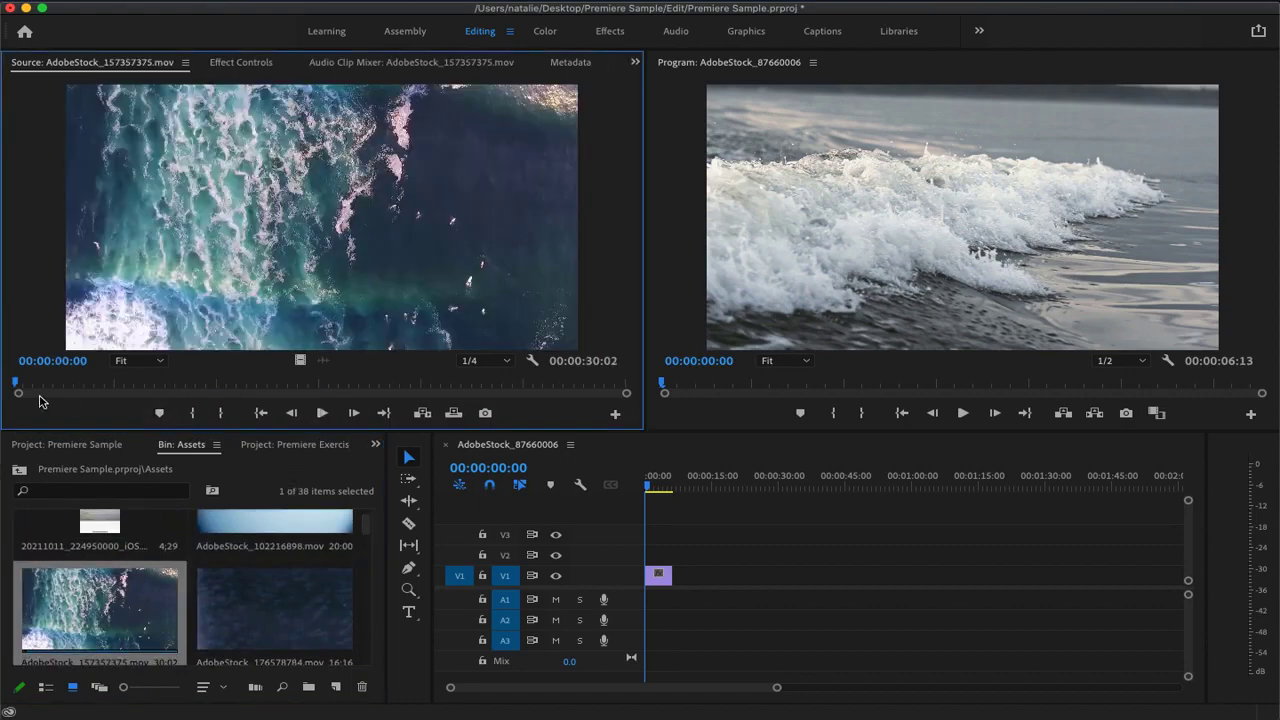
pyautogui.moveTo(17, 386); pyautogui.dragTo(566, 399)
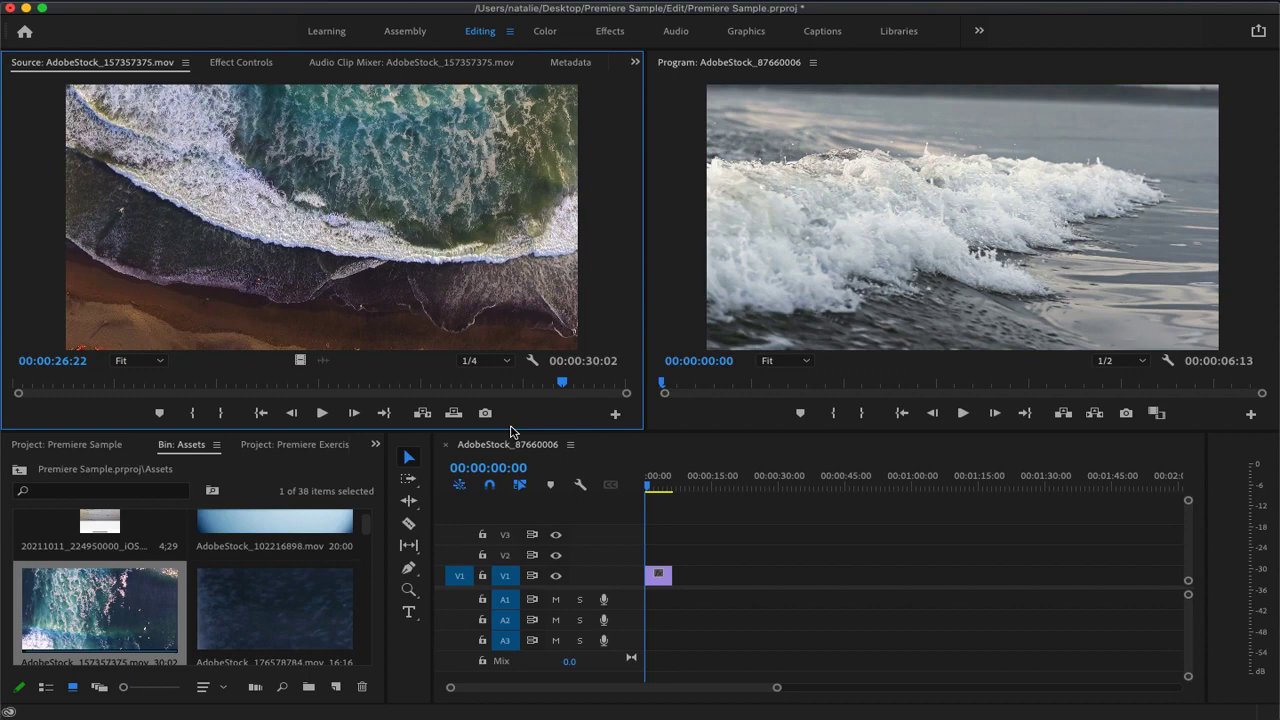
# Mark the aerial clip's In point at 00:00:20:15 and Out point at 00:00:26:18, and add that section to V1 directly after the wave clip
pyautogui.moveTo(563, 387); pyautogui.dragTo(420, 389)
pyautogui.click(321, 417)
pyautogui.click(323, 416)
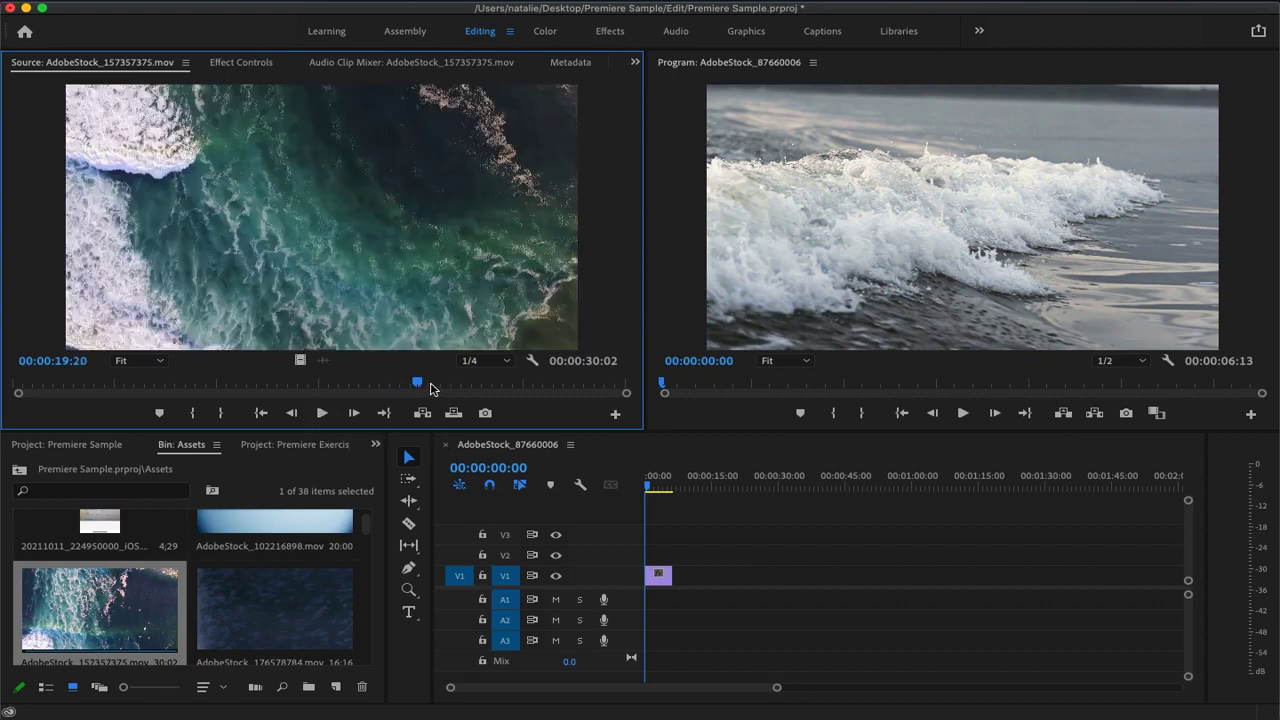
pyautogui.click(323, 414)
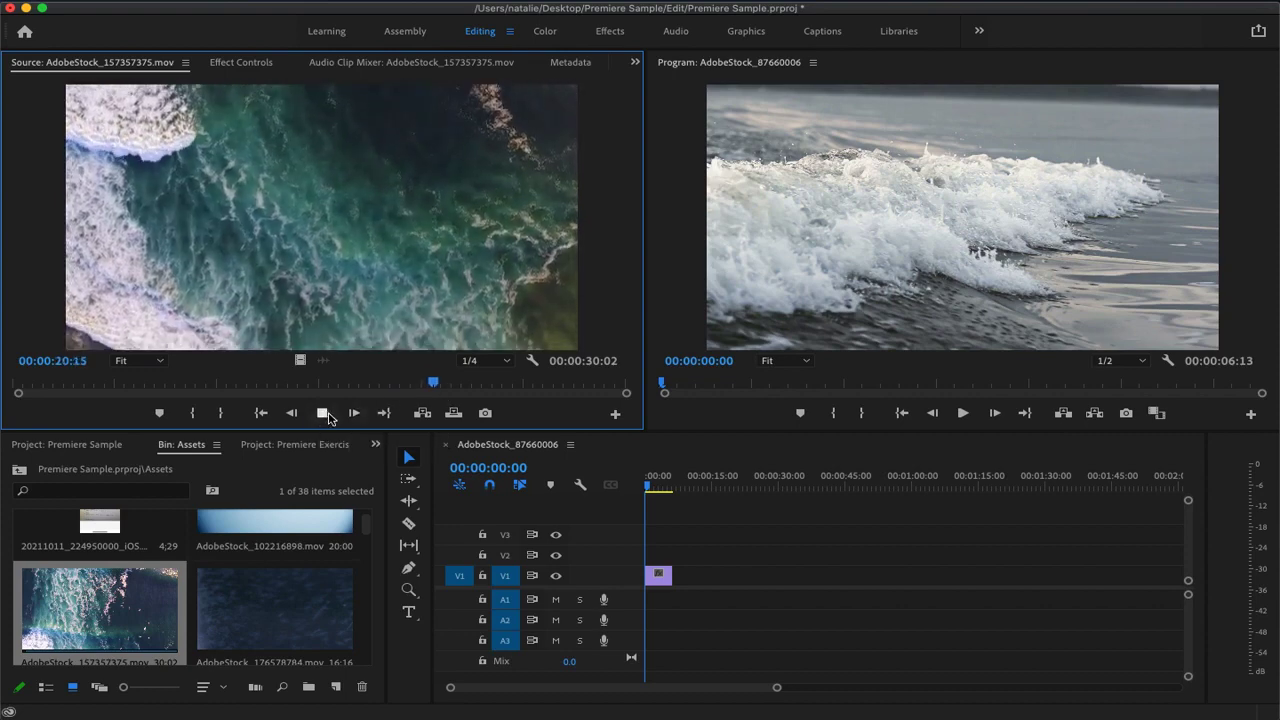
pyautogui.click(322, 413)
pyautogui.moveTo(443, 389)
pyautogui.mouseDown()
pyautogui.moveTo(575, 396)
pyautogui.moveTo(560, 397)
pyautogui.mouseUp()
pyautogui.press('i')
pyautogui.press('o')
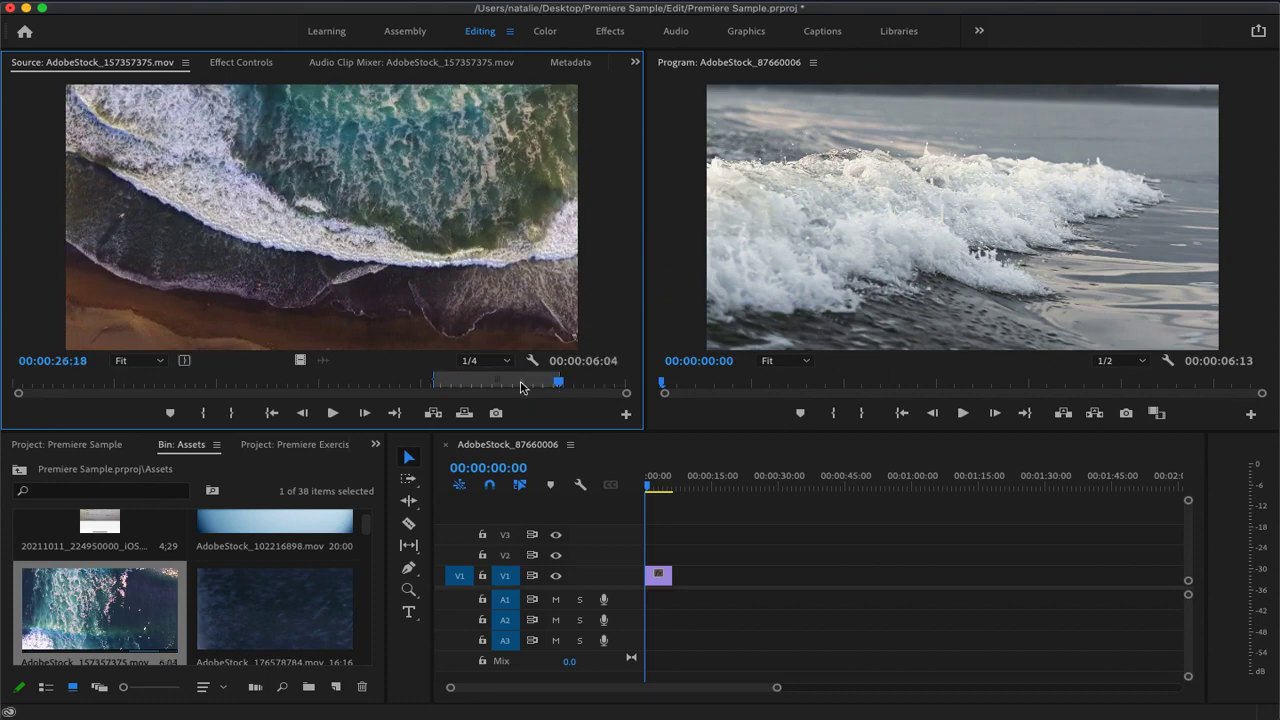
pyautogui.moveTo(394, 240); pyautogui.dragTo(688, 578)
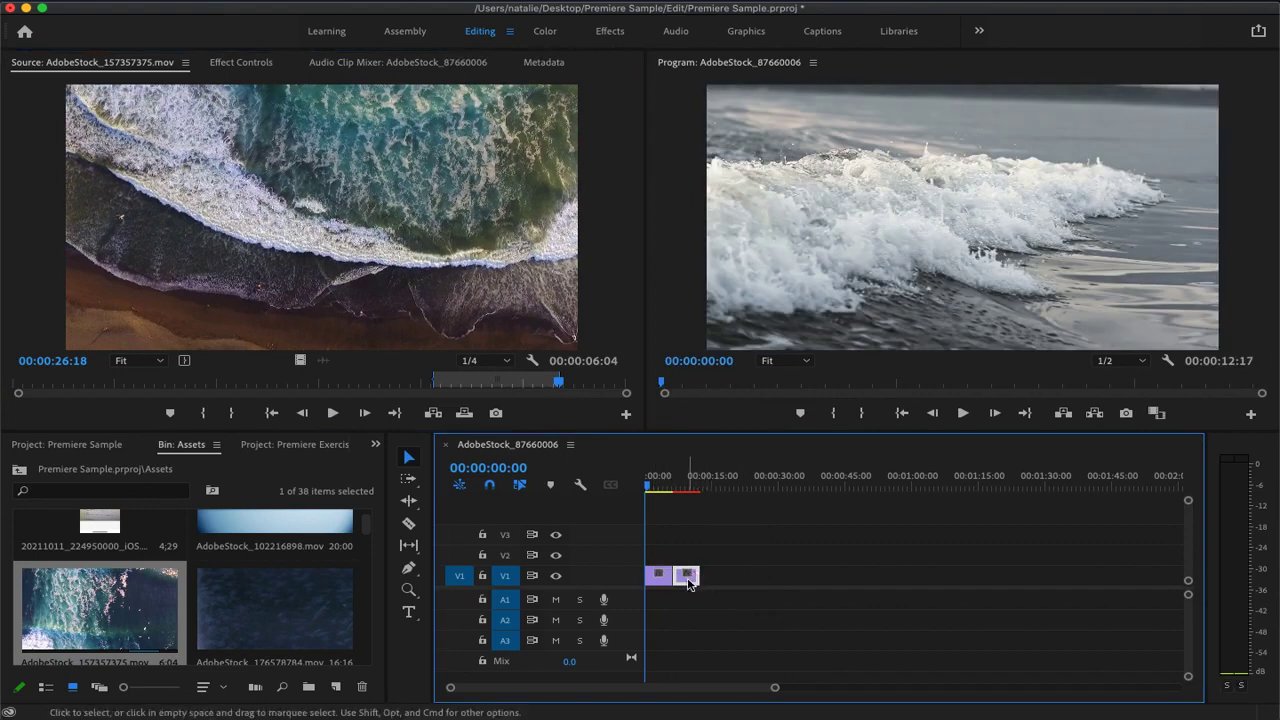
# Move the aerial clip away from the wave clip on V1, and close the gap between them with a ripple delete
pyautogui.moveTo(690, 580); pyautogui.dragTo(712, 578)
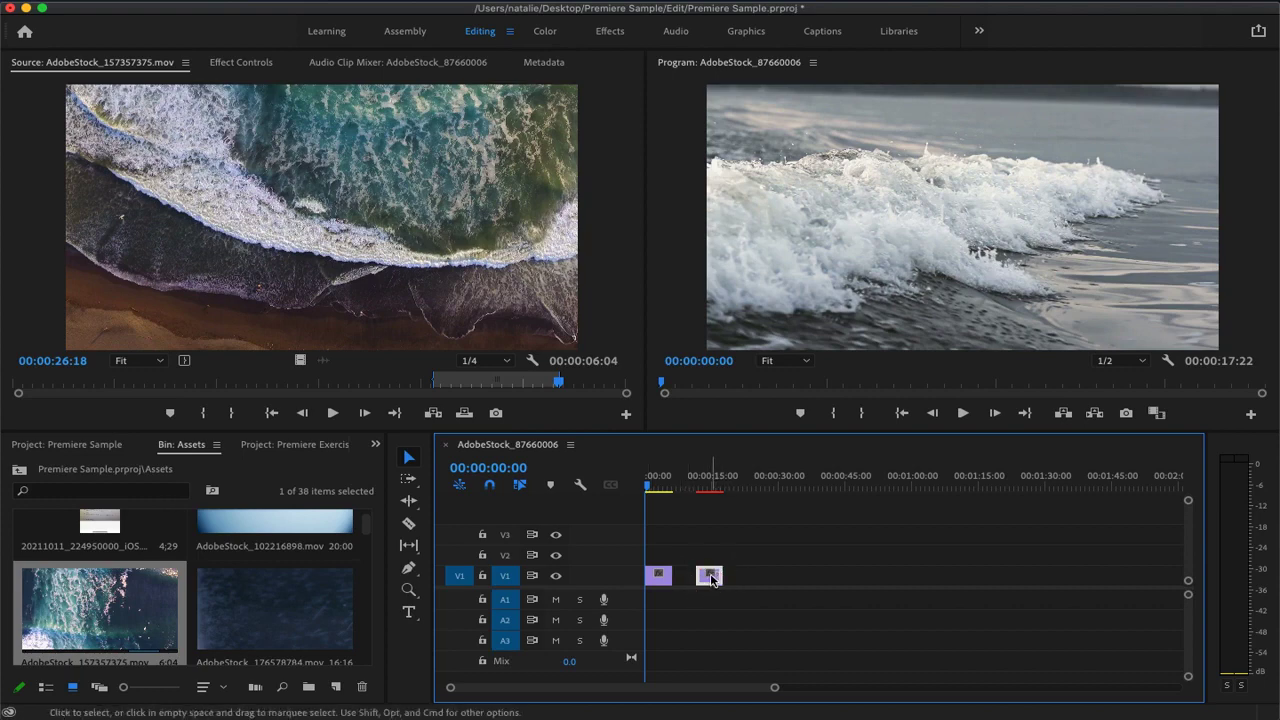
pyautogui.moveTo(711, 579); pyautogui.dragTo(700, 577)
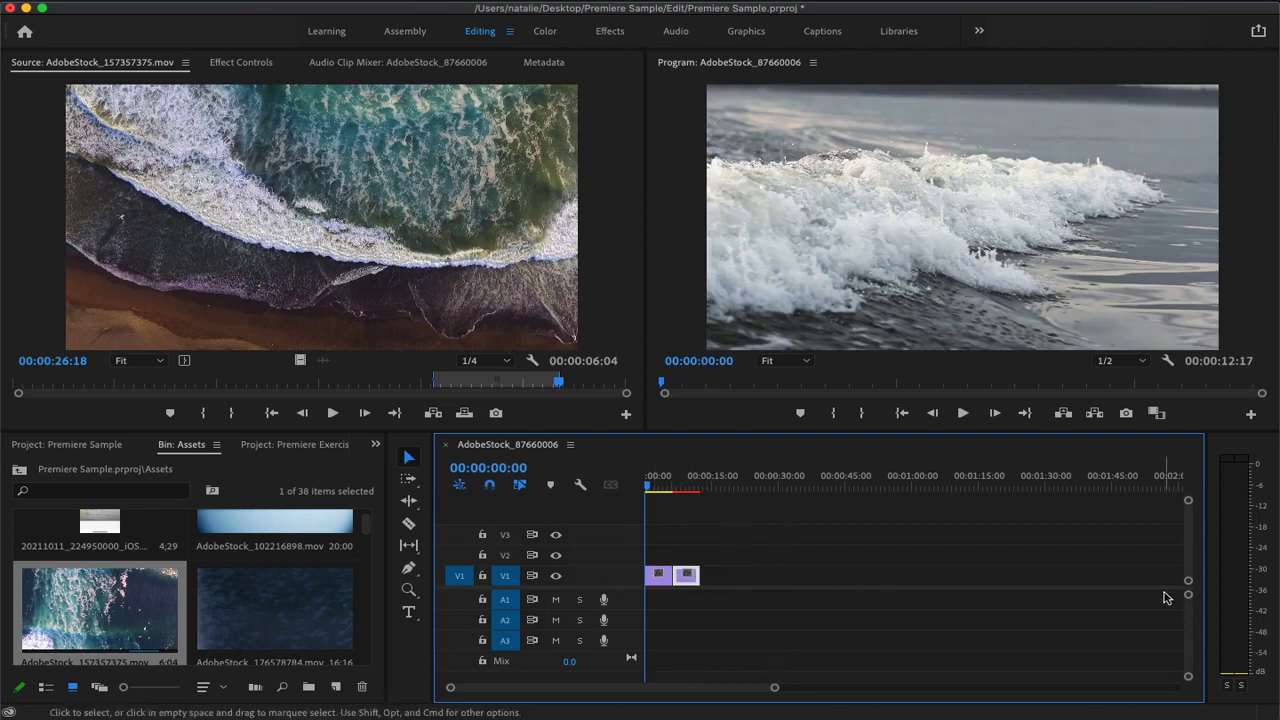
pyautogui.moveTo(689, 582); pyautogui.dragTo(821, 578)
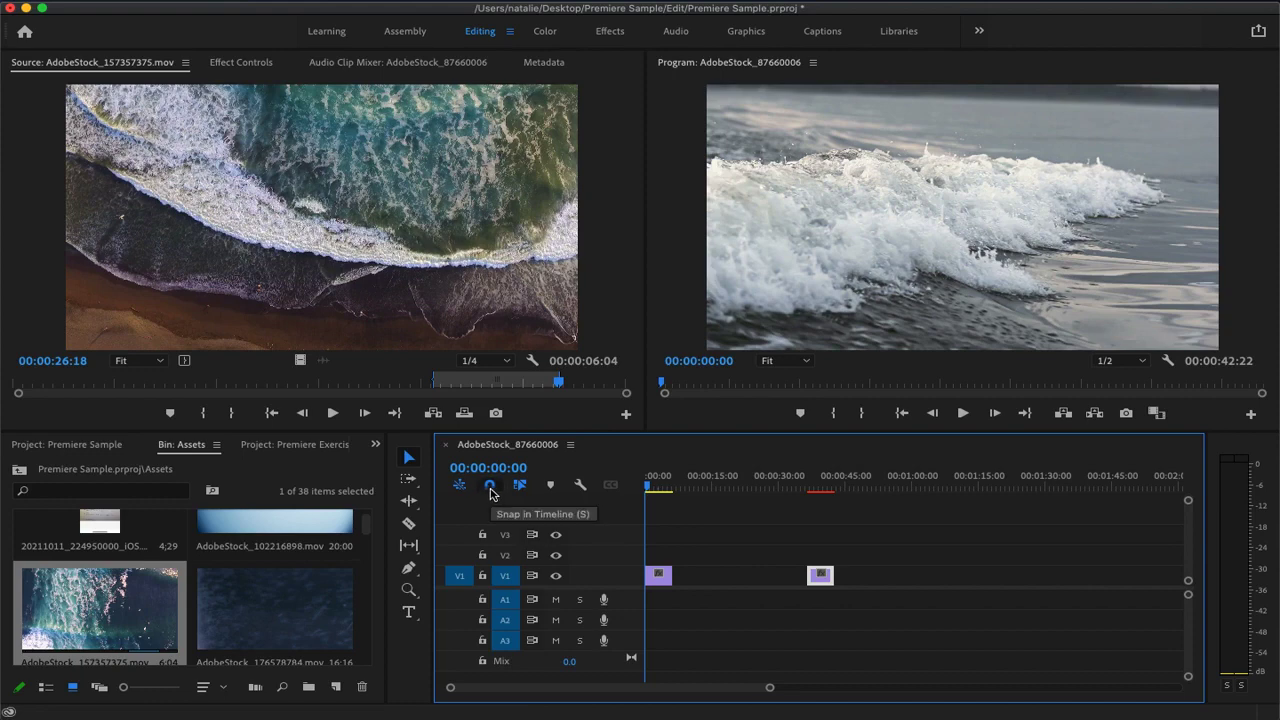
pyautogui.click(724, 578)
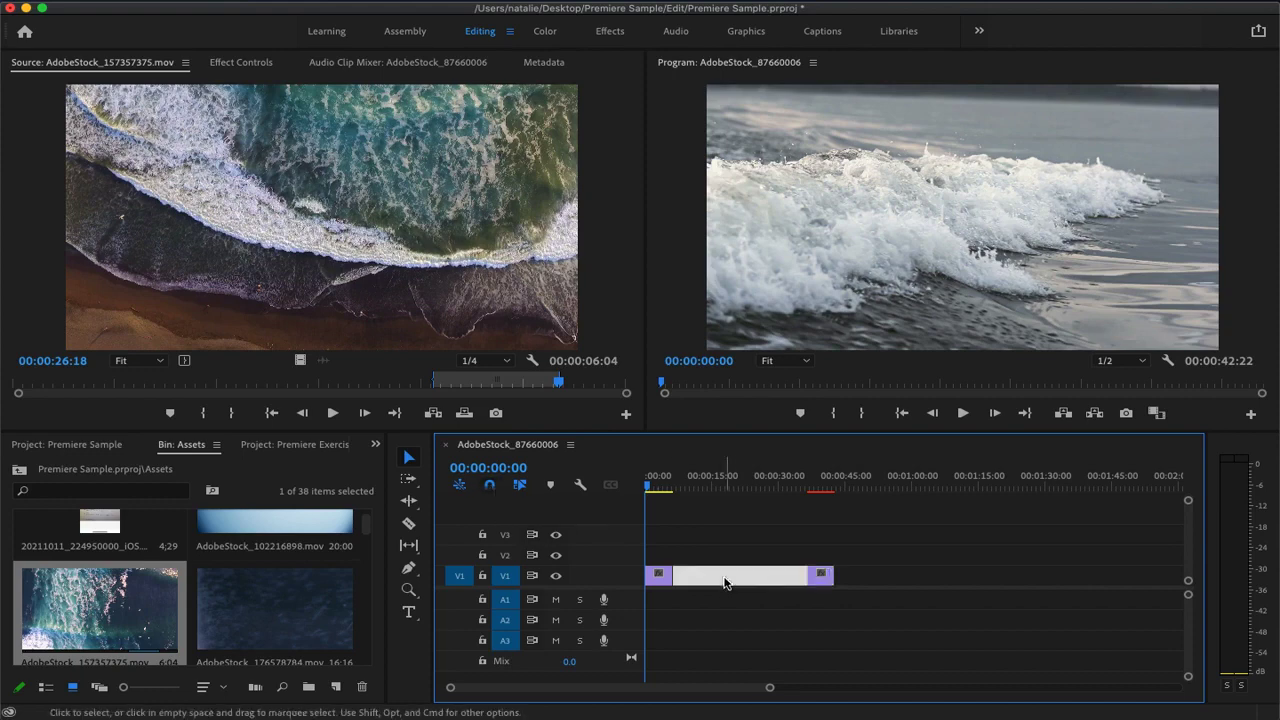
pyautogui.press('Delete')
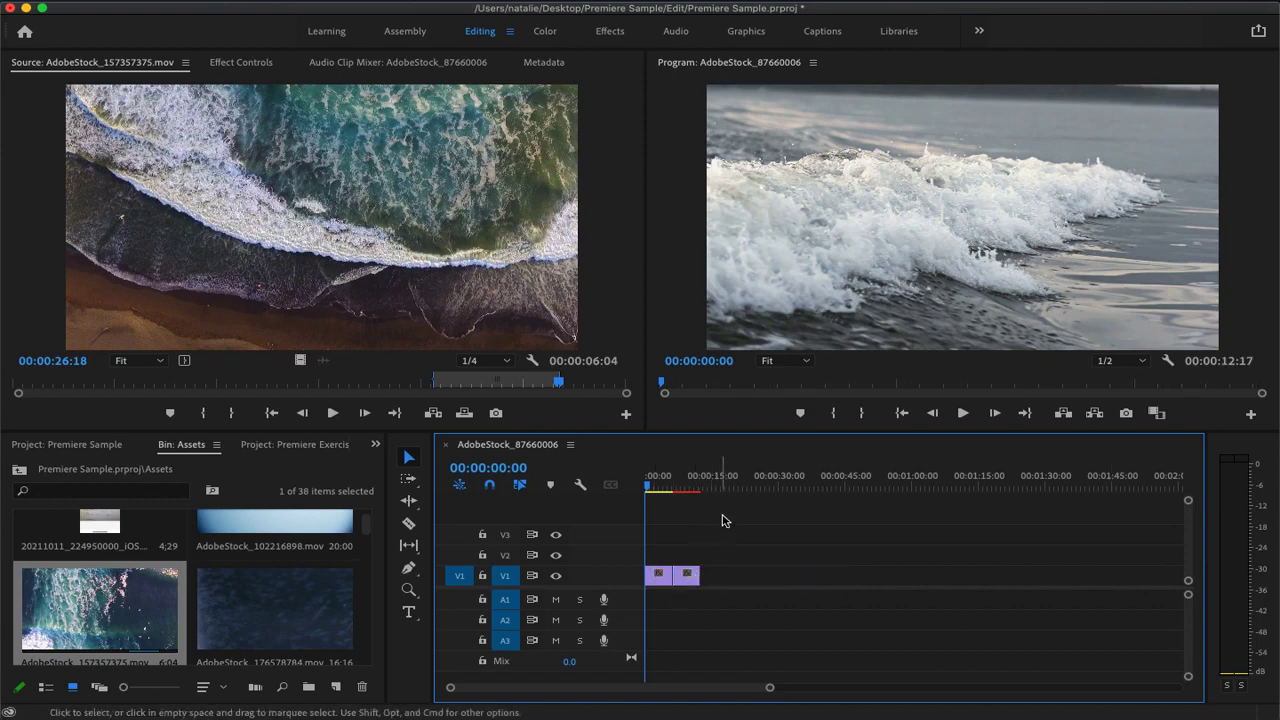
# Zoom the timeline in on the two clips and enlarge the video tracks enough to show clip thumbnails
pyautogui.moveTo(769, 687); pyautogui.dragTo(1073, 680)
pyautogui.moveTo(874, 689); pyautogui.dragTo(916, 690)
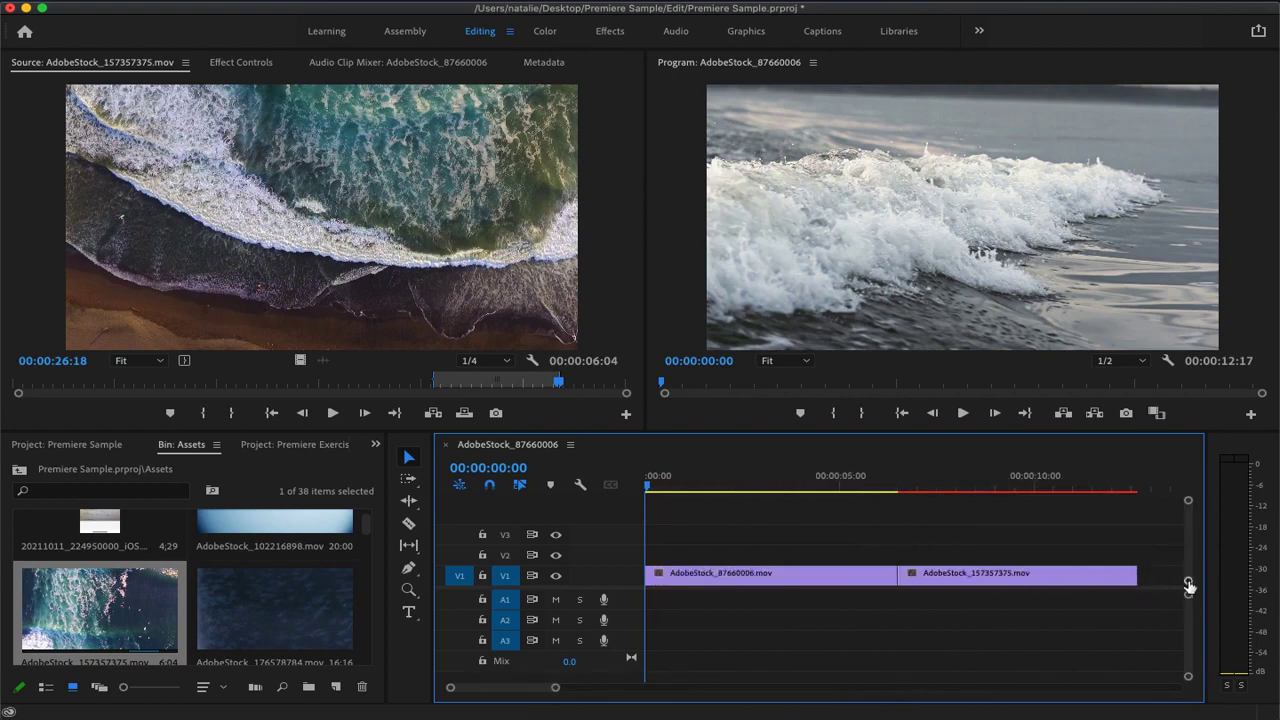
pyautogui.moveTo(1189, 586); pyautogui.dragTo(1189, 577)
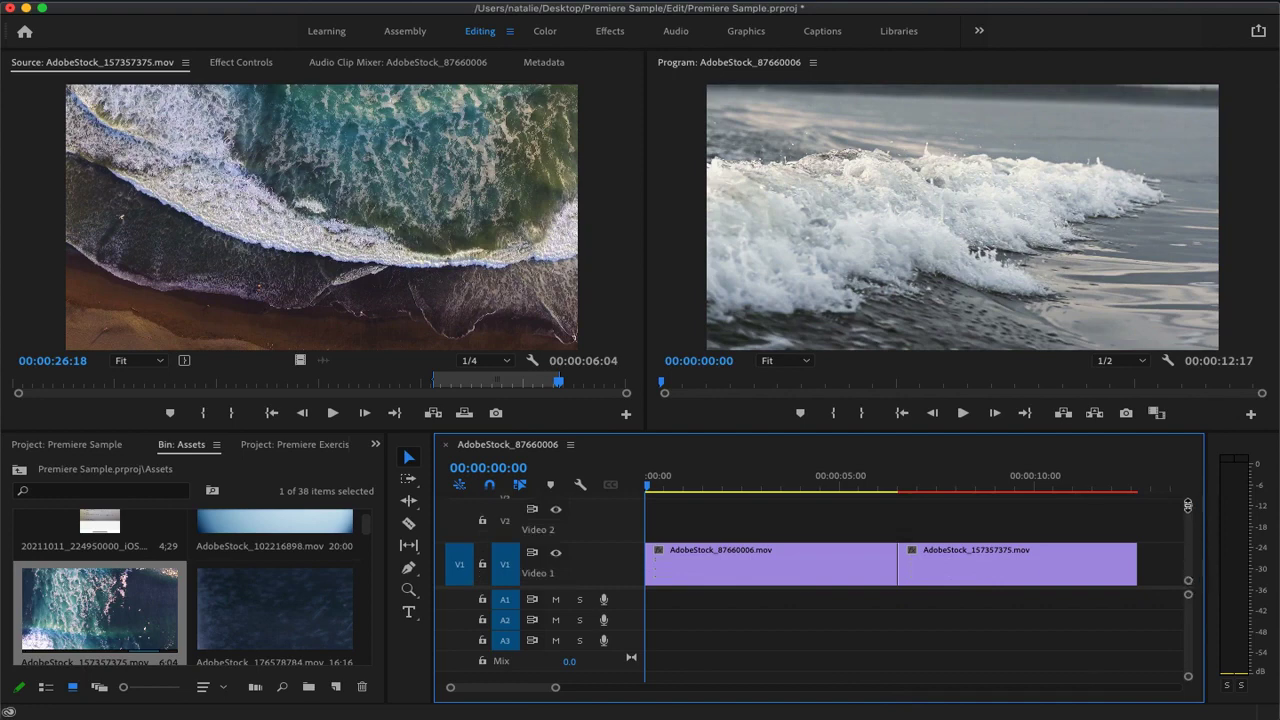
pyautogui.press('super+=')
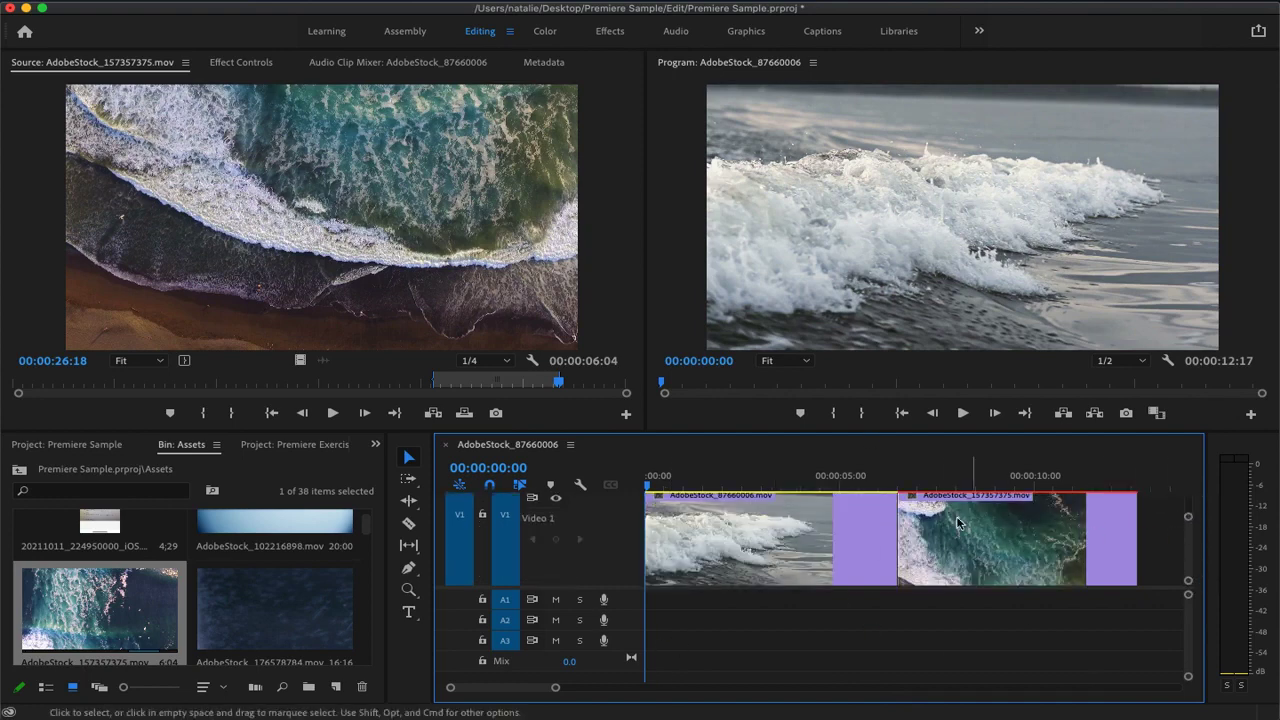
pyautogui.moveTo(1189, 517); pyautogui.dragTo(1189, 506)
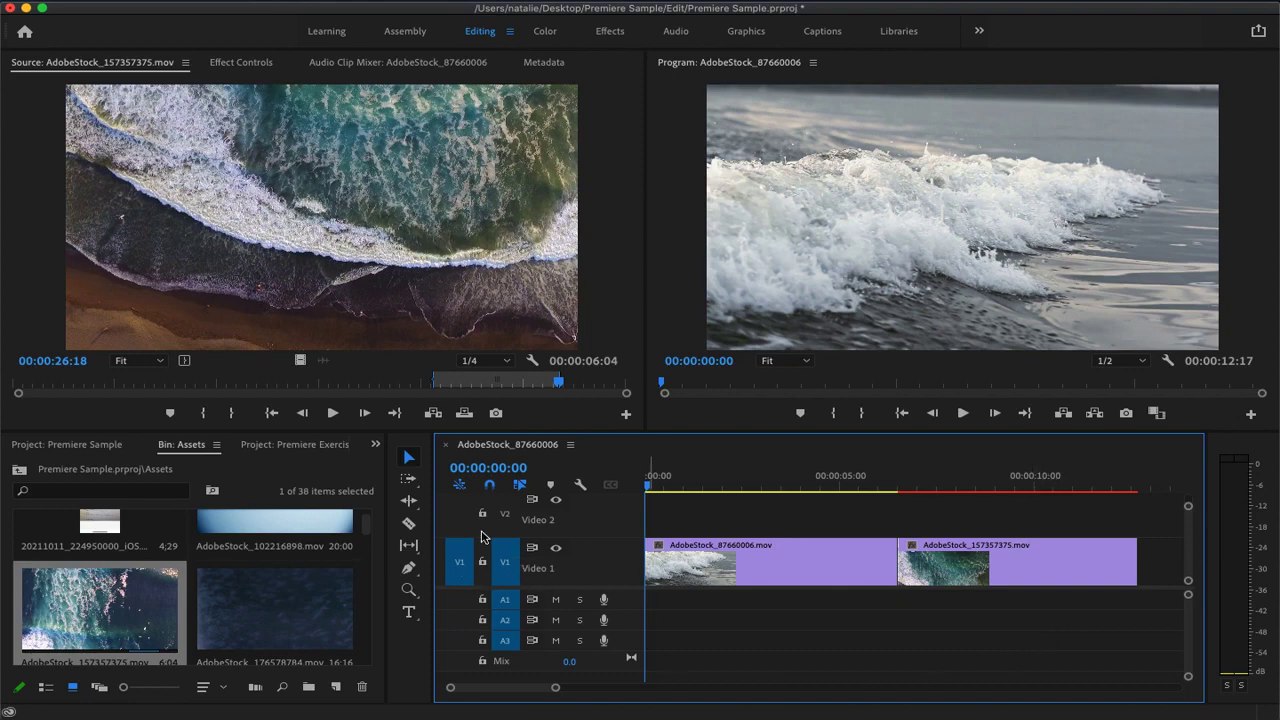
# Mute and unmute audio track A1, and hide and show the Video 1 track
pyautogui.scroll(4, 598, 549)
pyautogui.scroll(-4, 597, 548)
pyautogui.scroll(-1, 546, 627)
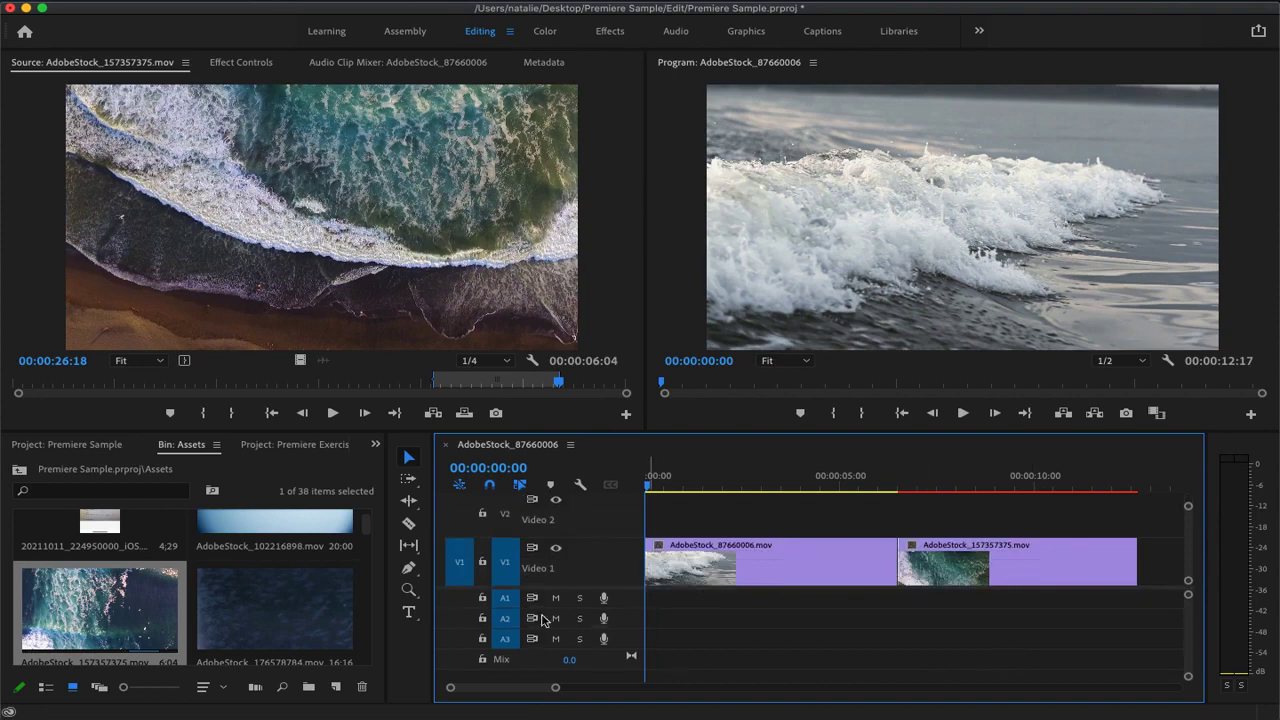
pyautogui.scroll(1, 562, 597)
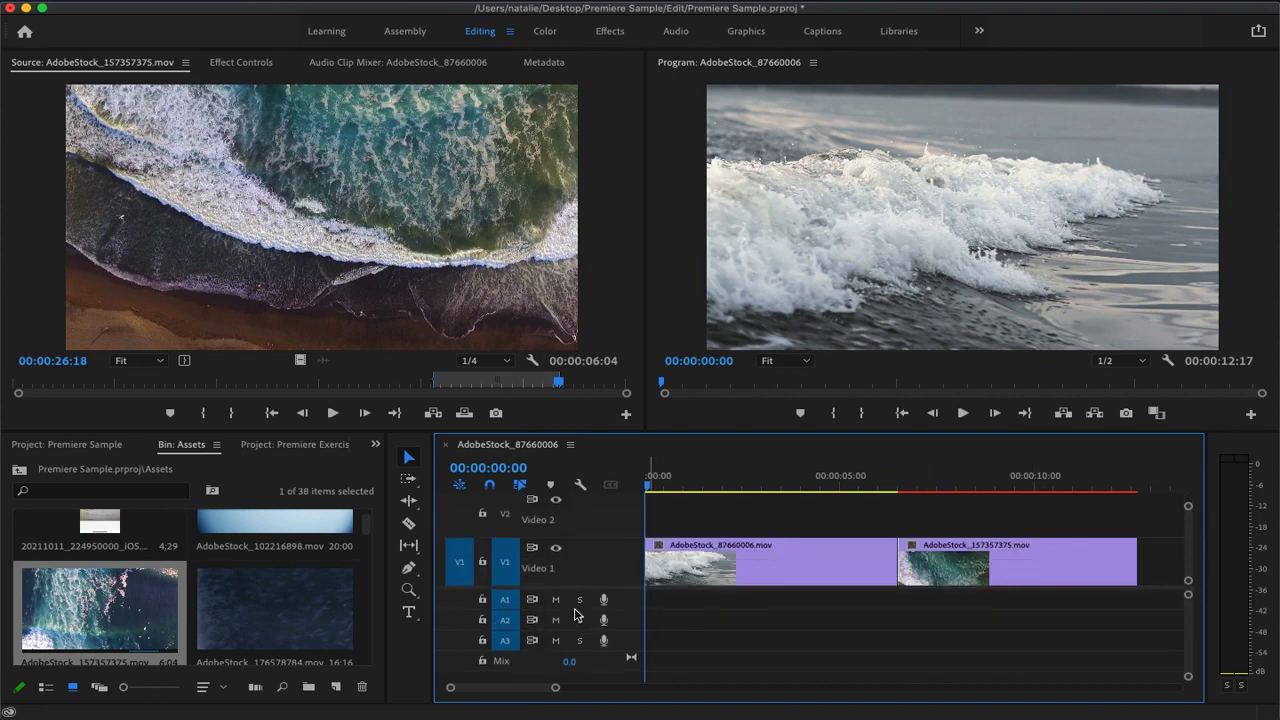
pyautogui.click(562, 600)
pyautogui.click(557, 600)
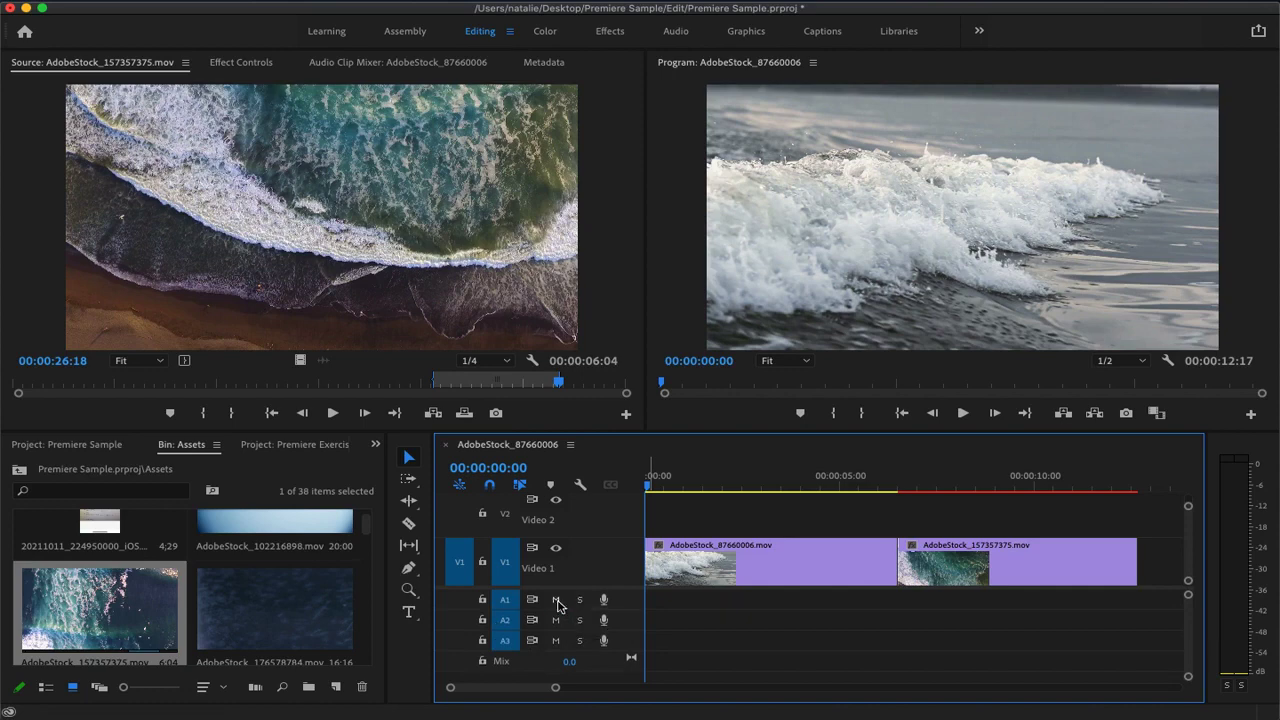
pyautogui.click(556, 548)
pyautogui.click(557, 549)
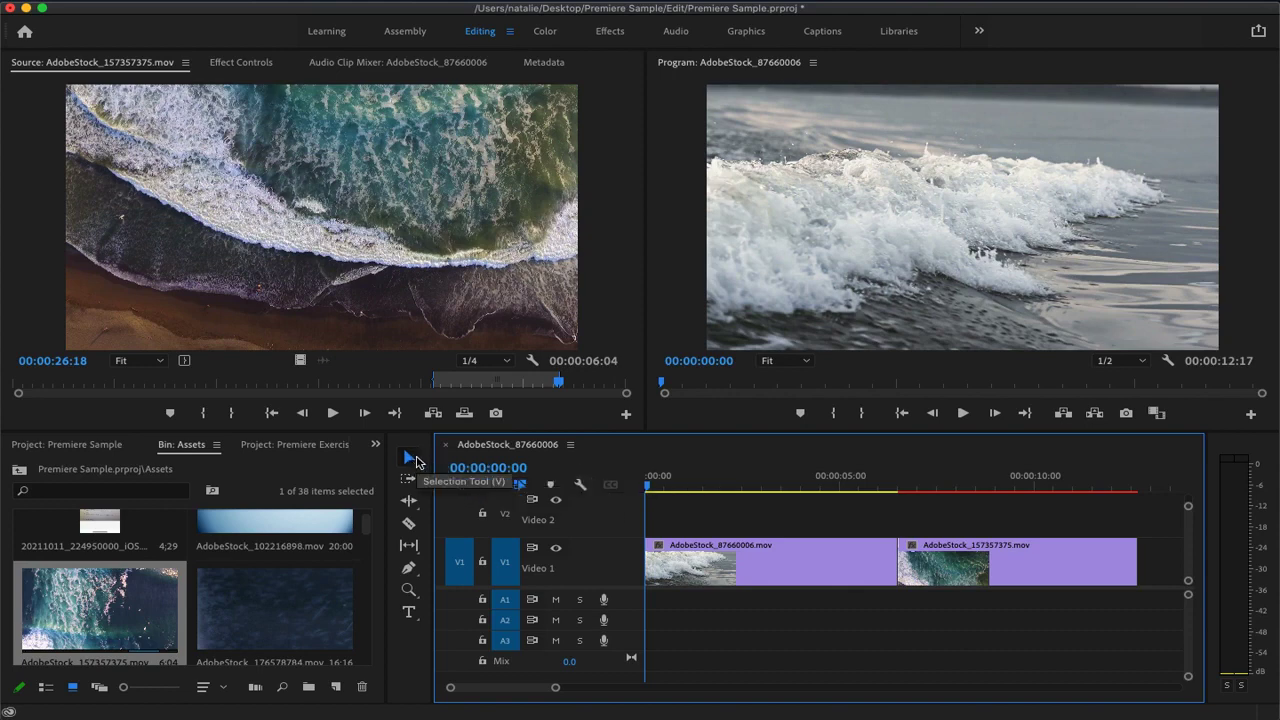
# Split the wave clip and the aerial clip on Video 1 with the Razor tool, and undo both cuts
pyautogui.moveTo(752, 559); pyautogui.dragTo(798, 562)
pyautogui.click(410, 524)
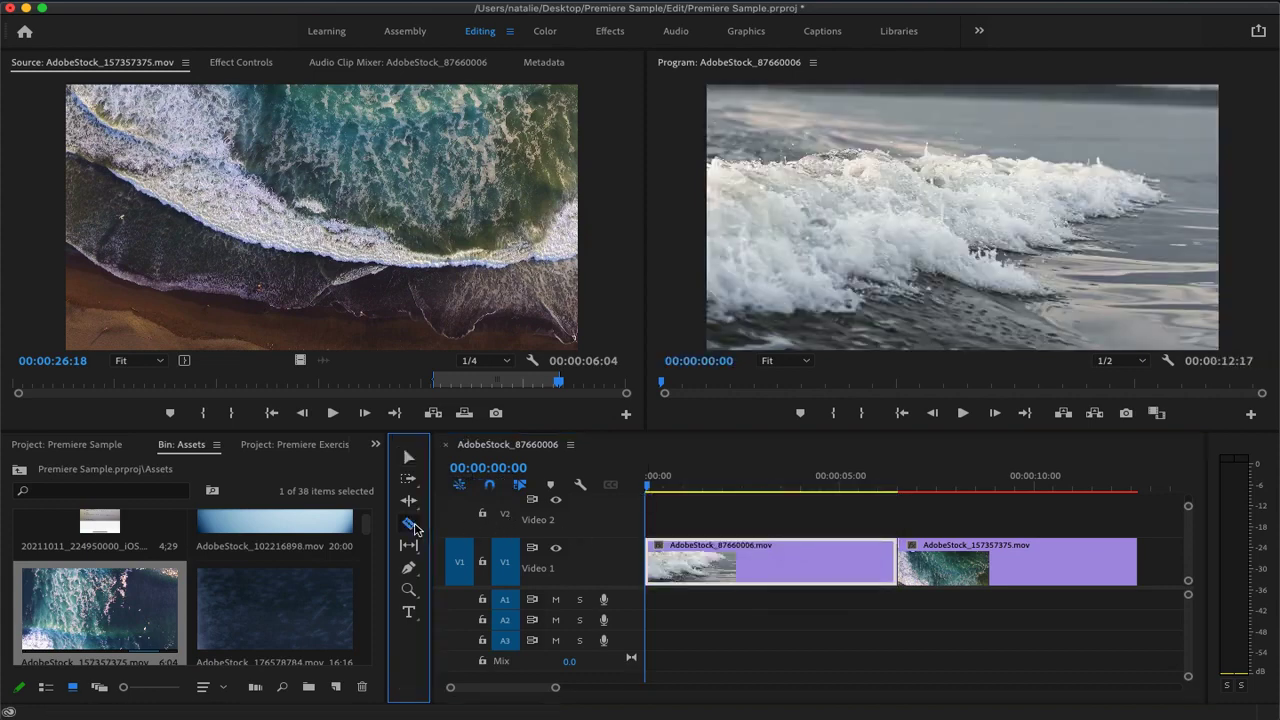
pyautogui.click(762, 562)
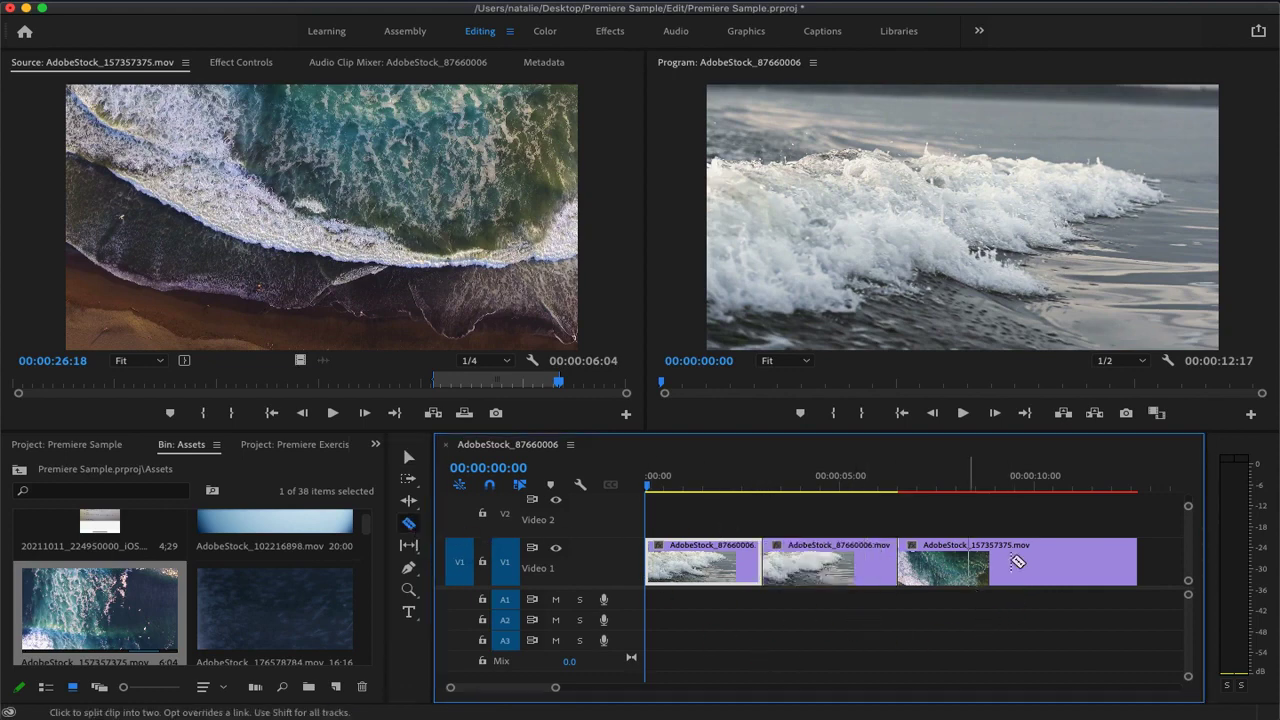
pyautogui.click(1022, 562)
pyautogui.press('super+z')
pyautogui.press('super+z')
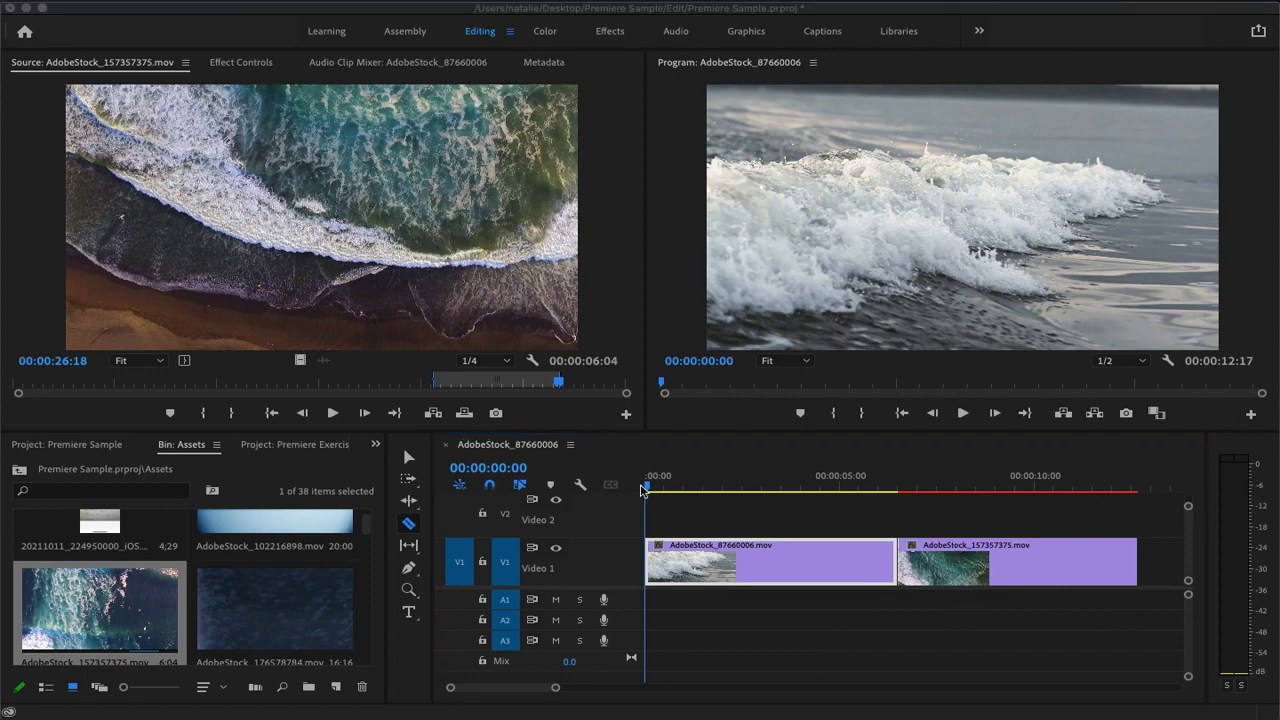
# Move the playhead to 00:00:07:14, split the aerial clip with the Razor tool, and undo the cut
pyautogui.click(645, 489)
pyautogui.moveTo(948, 487); pyautogui.dragTo(939, 486)
pyautogui.click(985, 565)
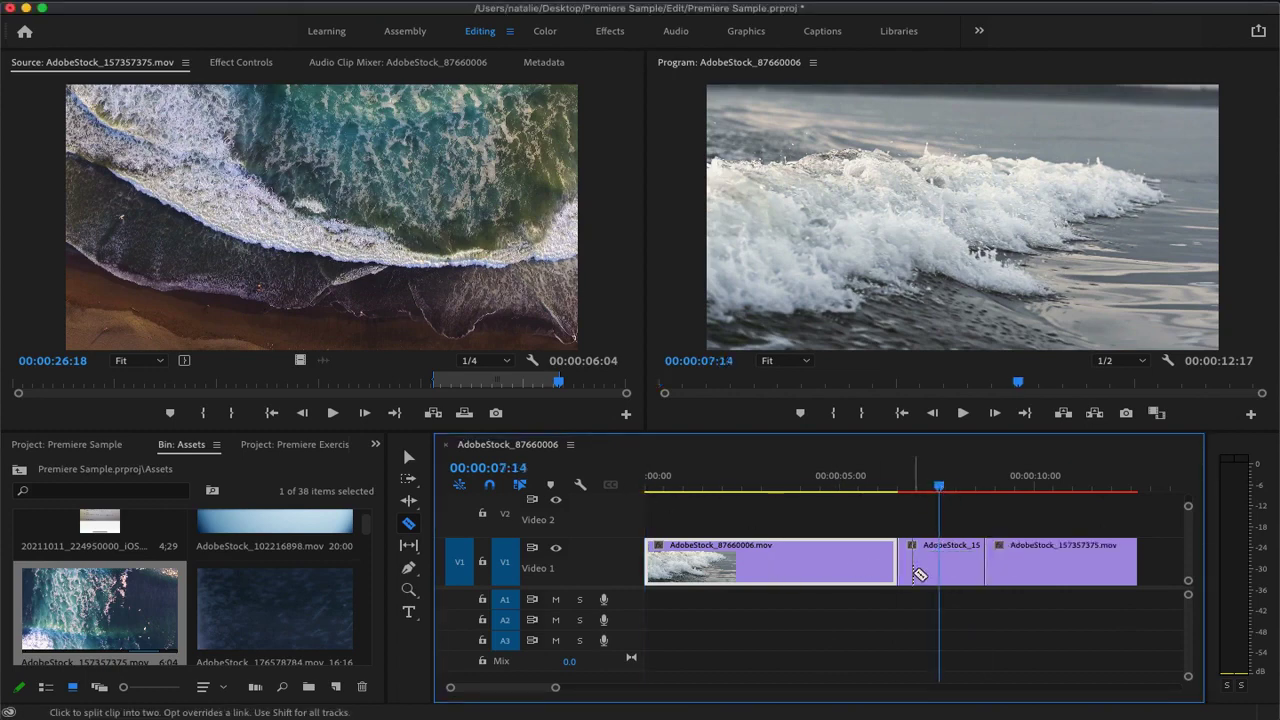
pyautogui.press('super+z')
# Switch back to the Selection tool, select the aerial clip on Video 1 and show its Effect Controls
pyautogui.click(409, 457)
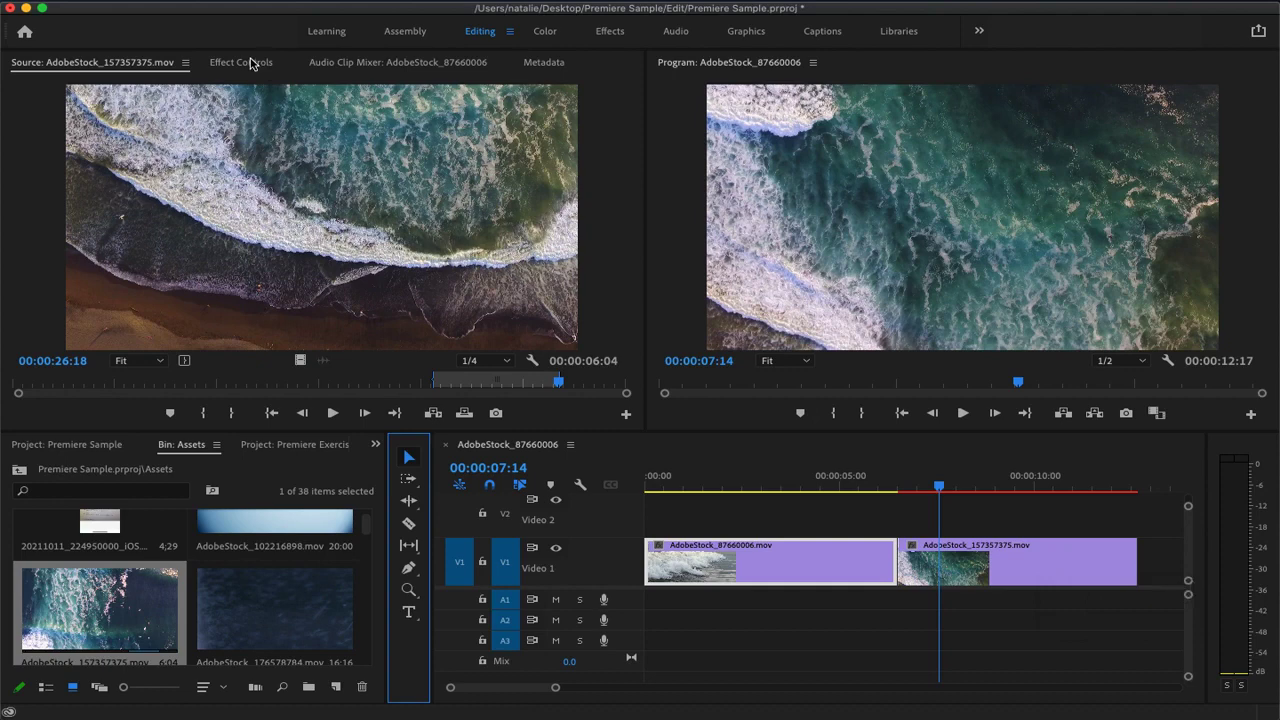
pyautogui.click(970, 579)
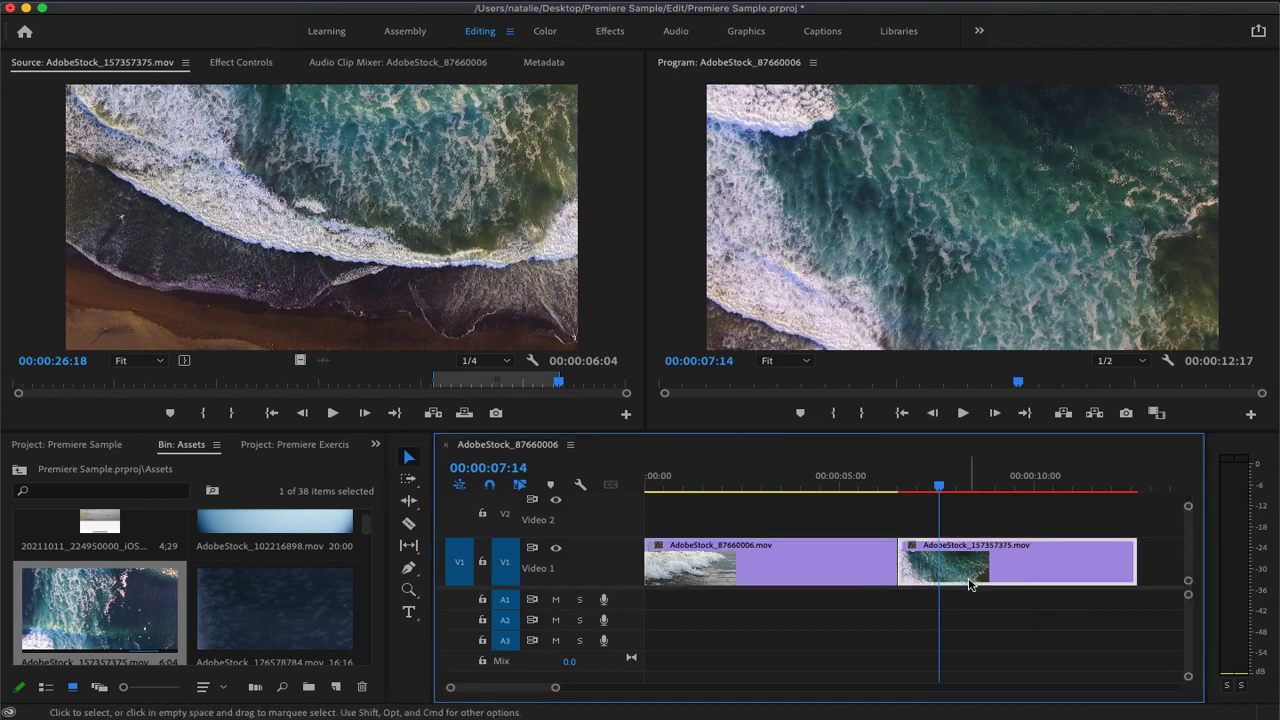
pyautogui.click(243, 63)
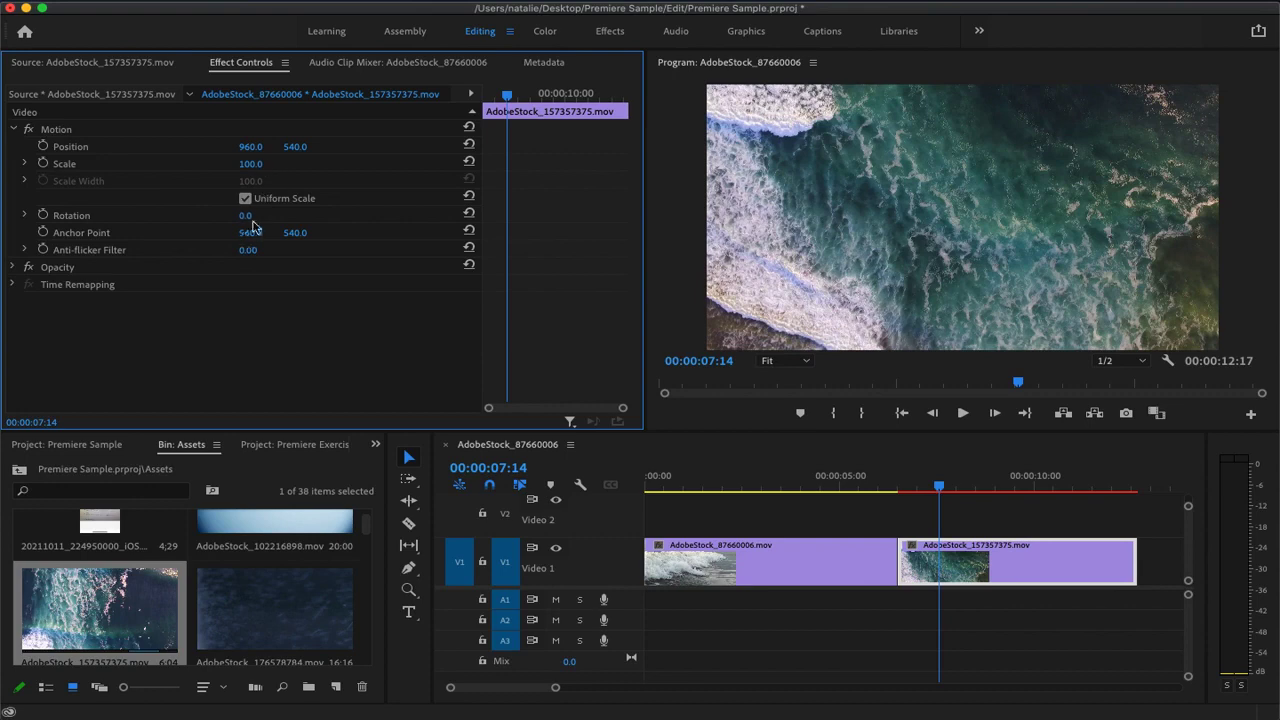
# Try a rotation of -2°, a scale of 52 and a shifted position on the aerial clip
pyautogui.moveTo(246, 216)
pyautogui.mouseDown()
pyautogui.moveTo(432, 216)
pyautogui.moveTo(244, 216)
pyautogui.mouseUp()
pyautogui.moveTo(246, 164); pyautogui.dragTo(377, 166)
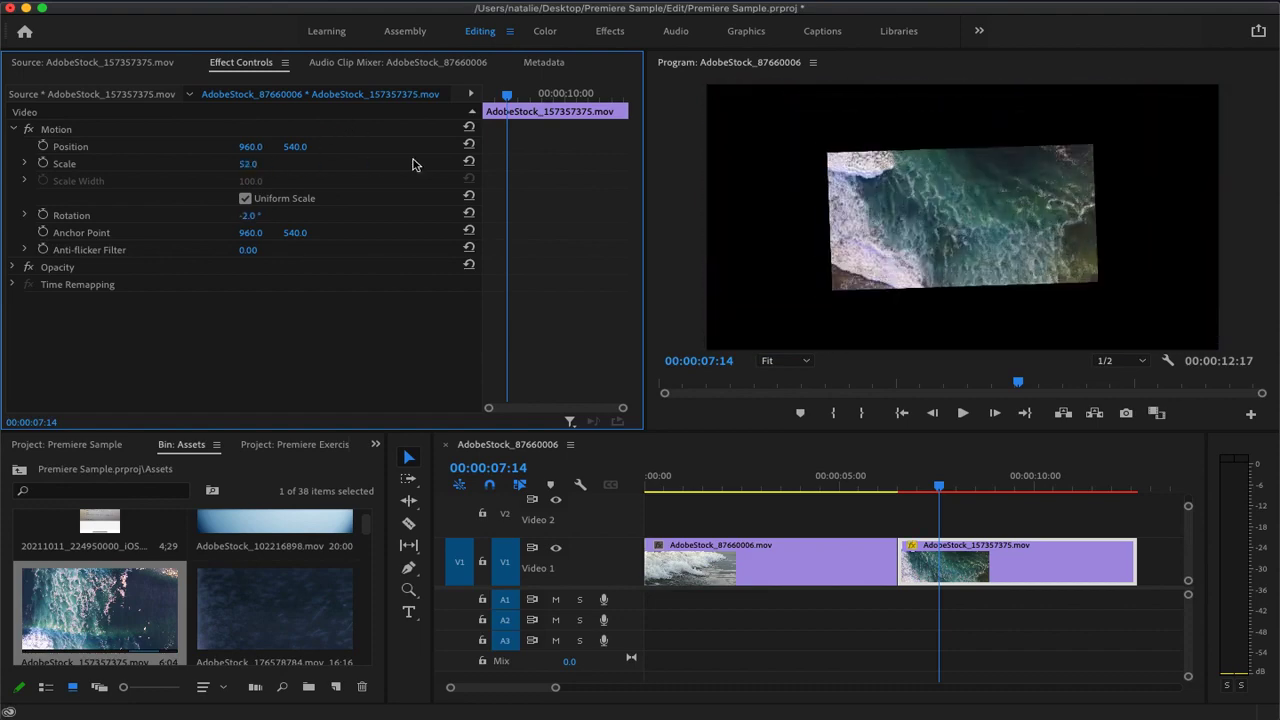
pyautogui.moveTo(250, 146); pyautogui.dragTo(200, 146)
pyautogui.moveTo(290, 146)
pyautogui.mouseDown()
pyautogui.moveTo(330, 146)
pyautogui.moveTo(302, 141)
pyautogui.mouseUp()
# Undo the aerial clip's position, scale and rotation changes, and return the wave clip to its place on Video 1
pyautogui.press('super+z')
pyautogui.press('super+z')
pyautogui.press('super+z')
pyautogui.press('super+z')
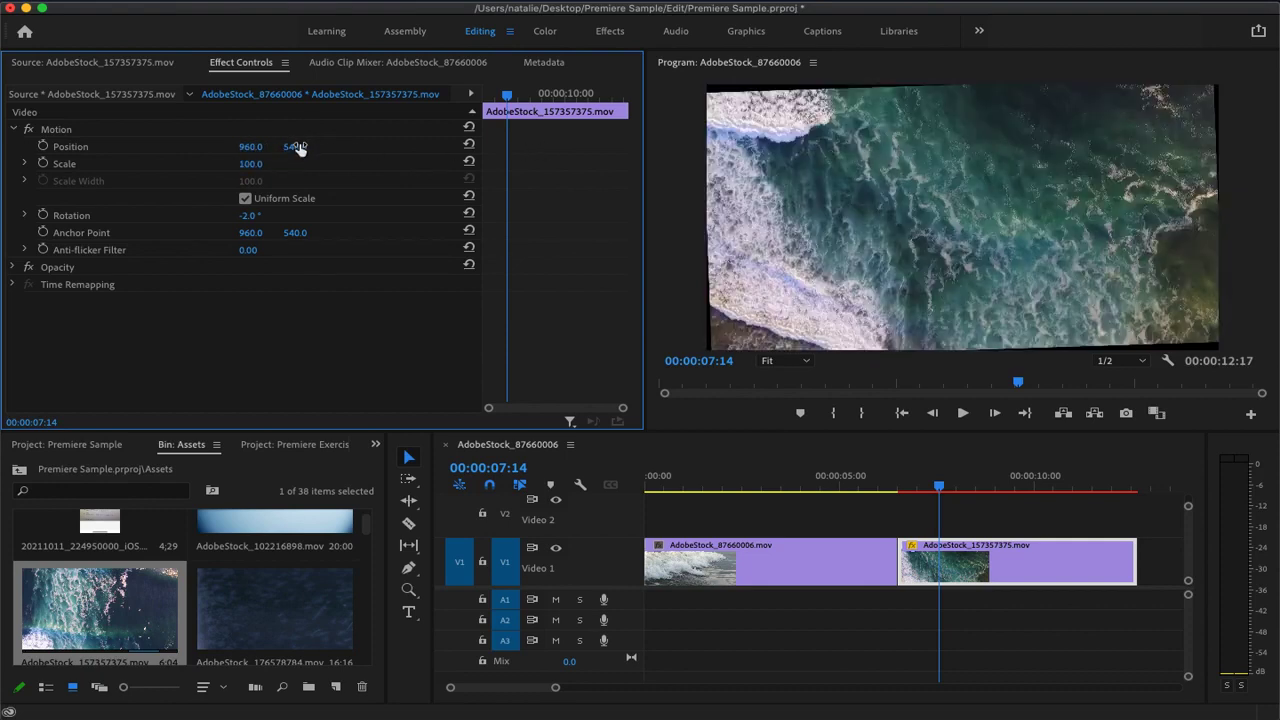
pyautogui.press('super+z')
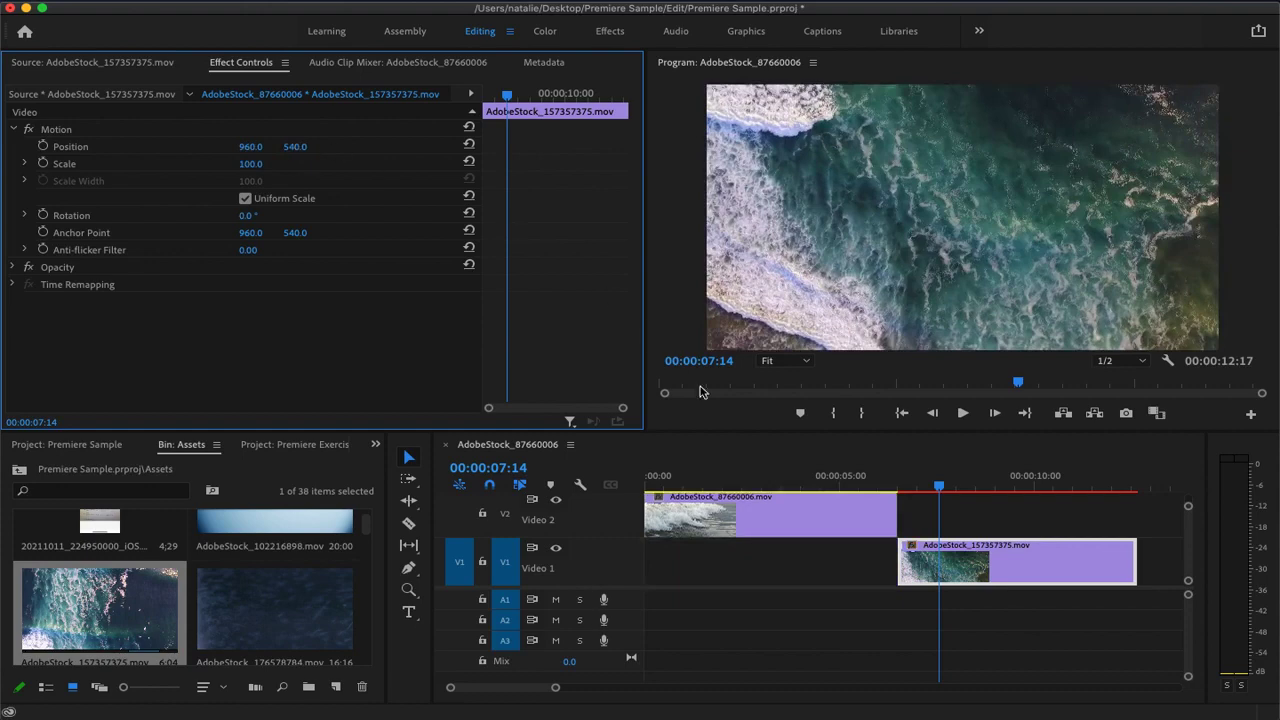
pyautogui.moveTo(808, 522); pyautogui.dragTo(818, 562)
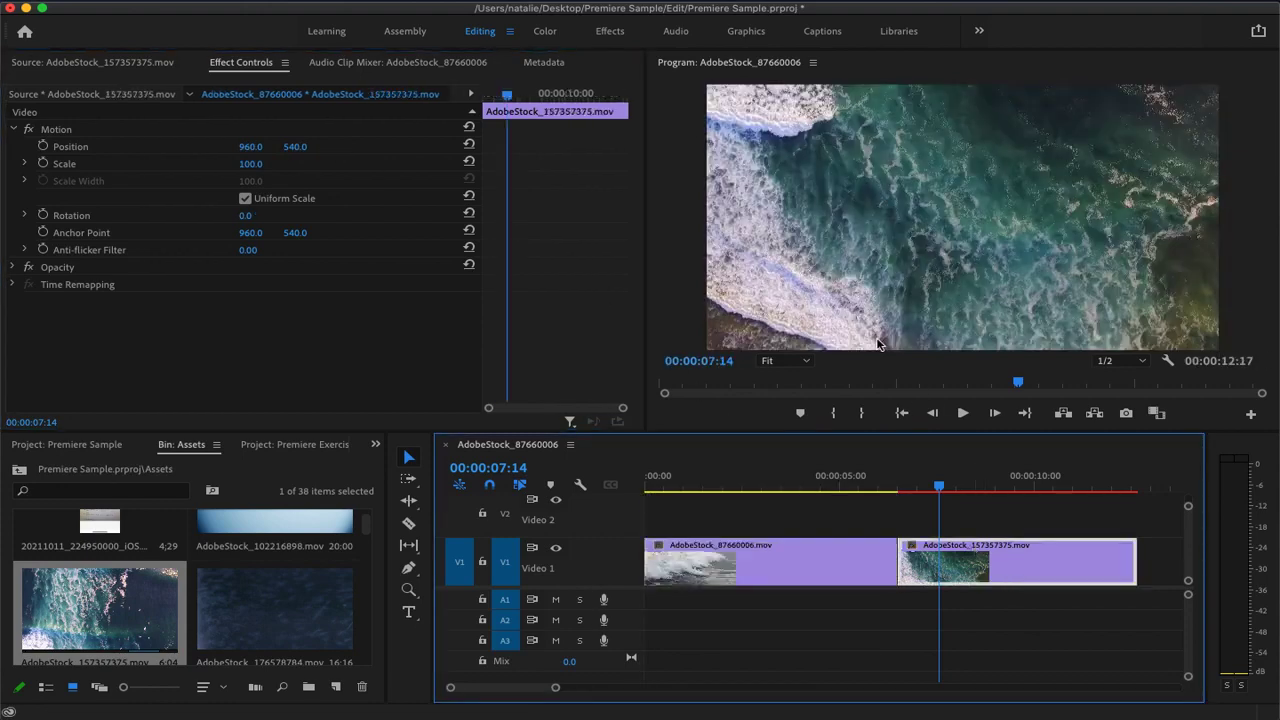
# Select both clips on Video 1, render the selection, and stop the playback at 00:00:08:14
pyautogui.moveTo(949, 495); pyautogui.dragTo(1029, 486)
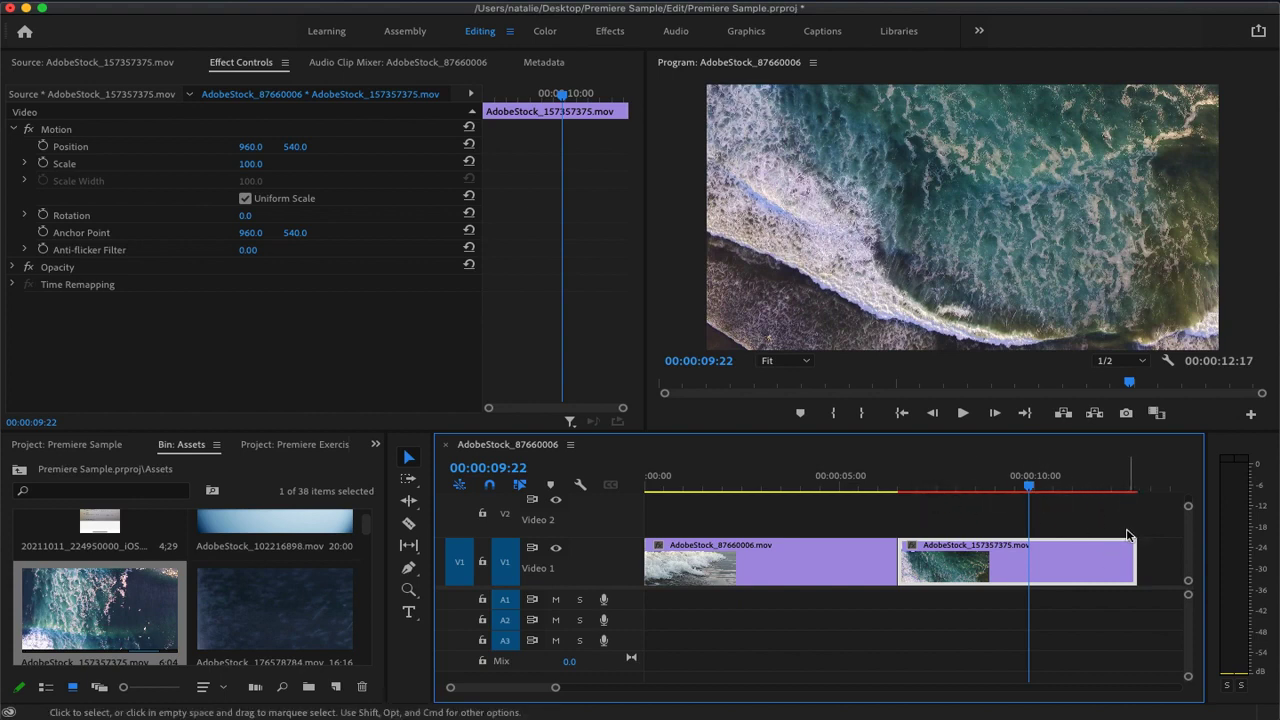
pyautogui.moveTo(1150, 626); pyautogui.dragTo(590, 502)
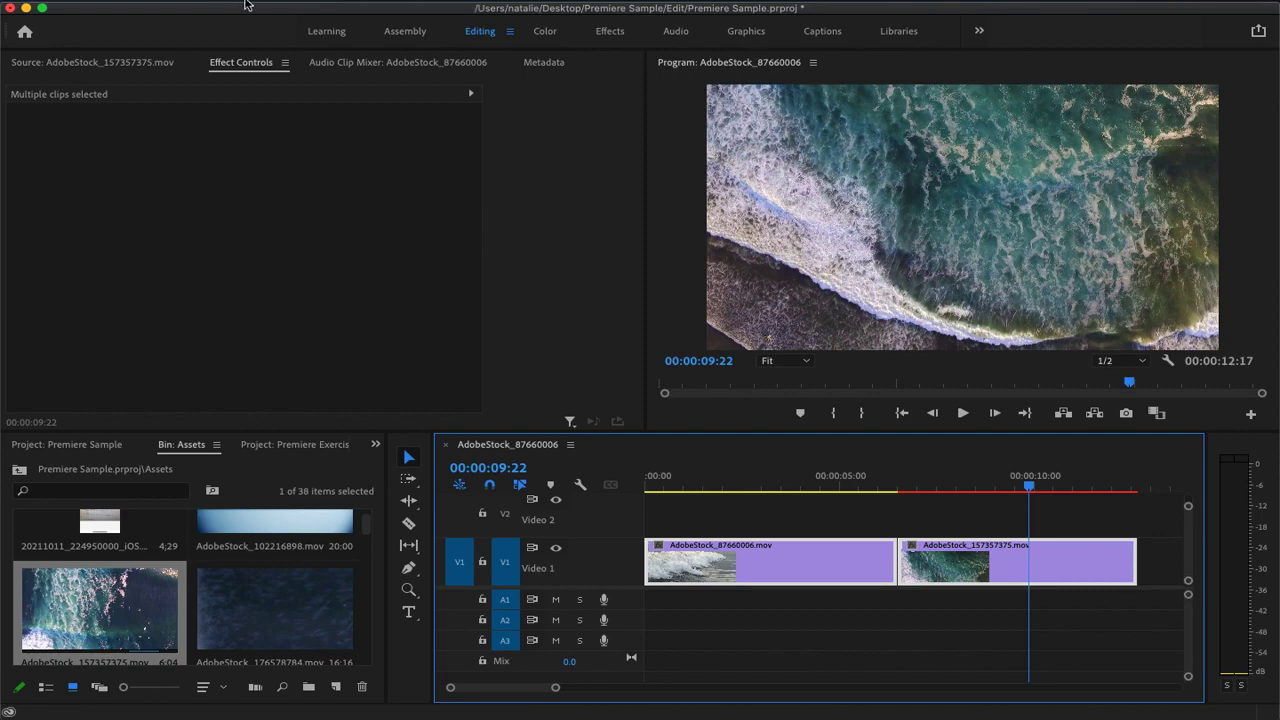
pyautogui.click(148, 1)
pyautogui.moveTo(280, 1)
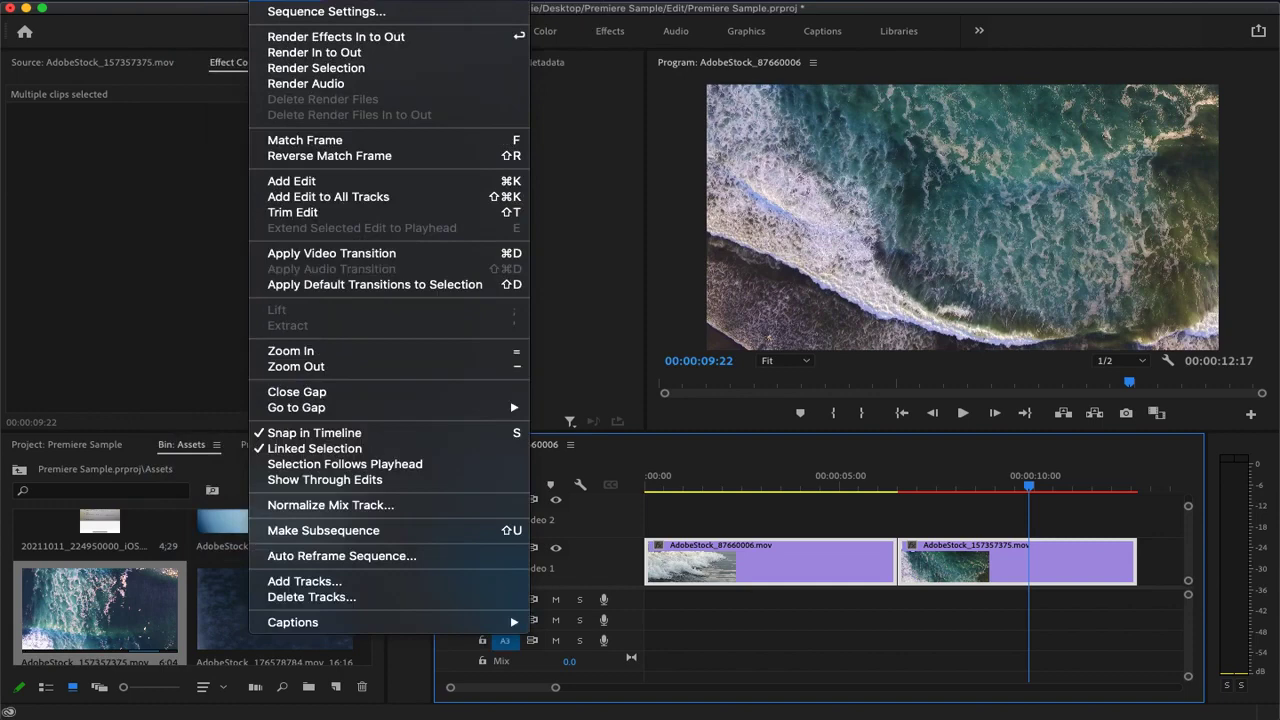
pyautogui.click(316, 68)
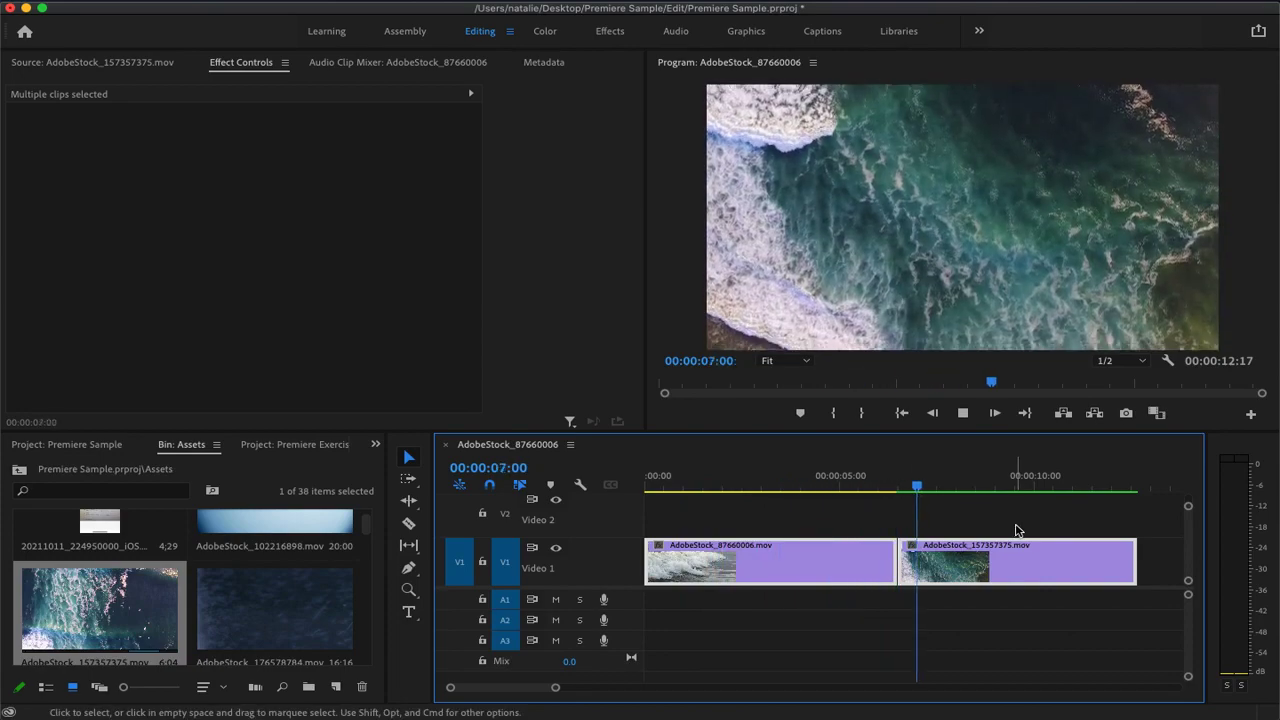
pyautogui.press('space')
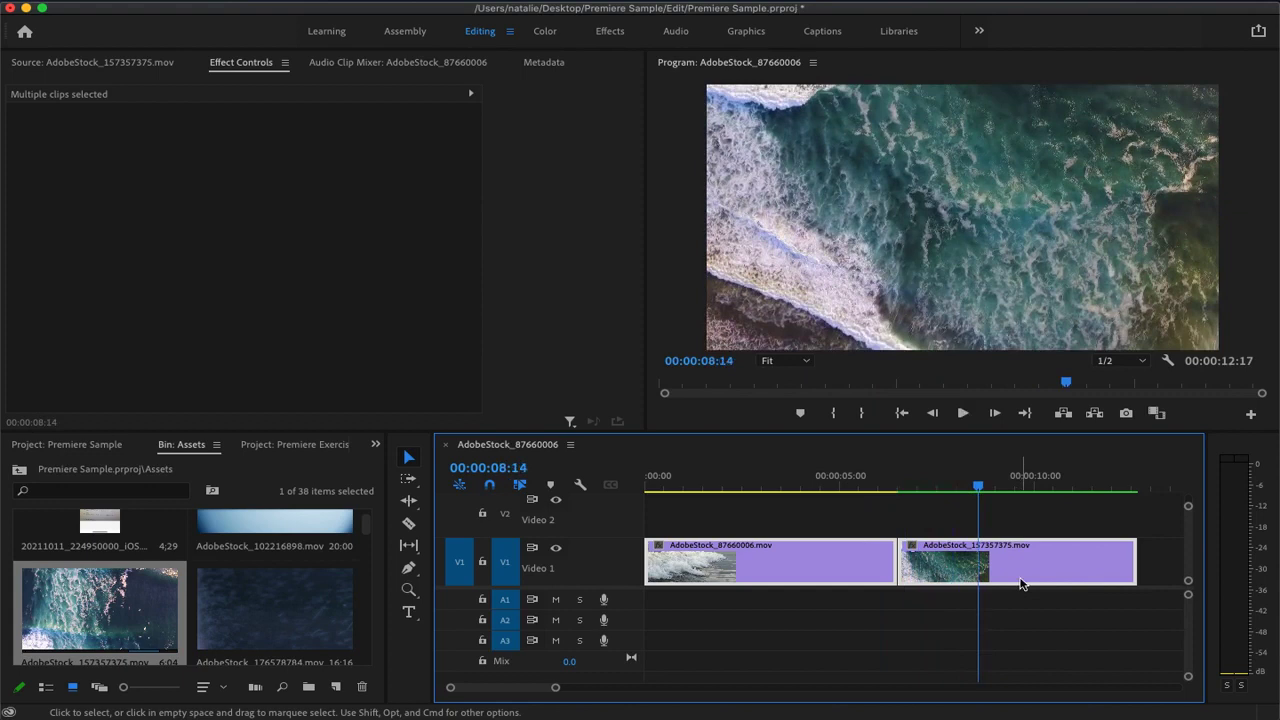
# Select only the aerial clip on Video 1 and set its rotation to 180° with the playhead at 00:00:06:17
pyautogui.click(1043, 623)
pyautogui.click(1030, 565)
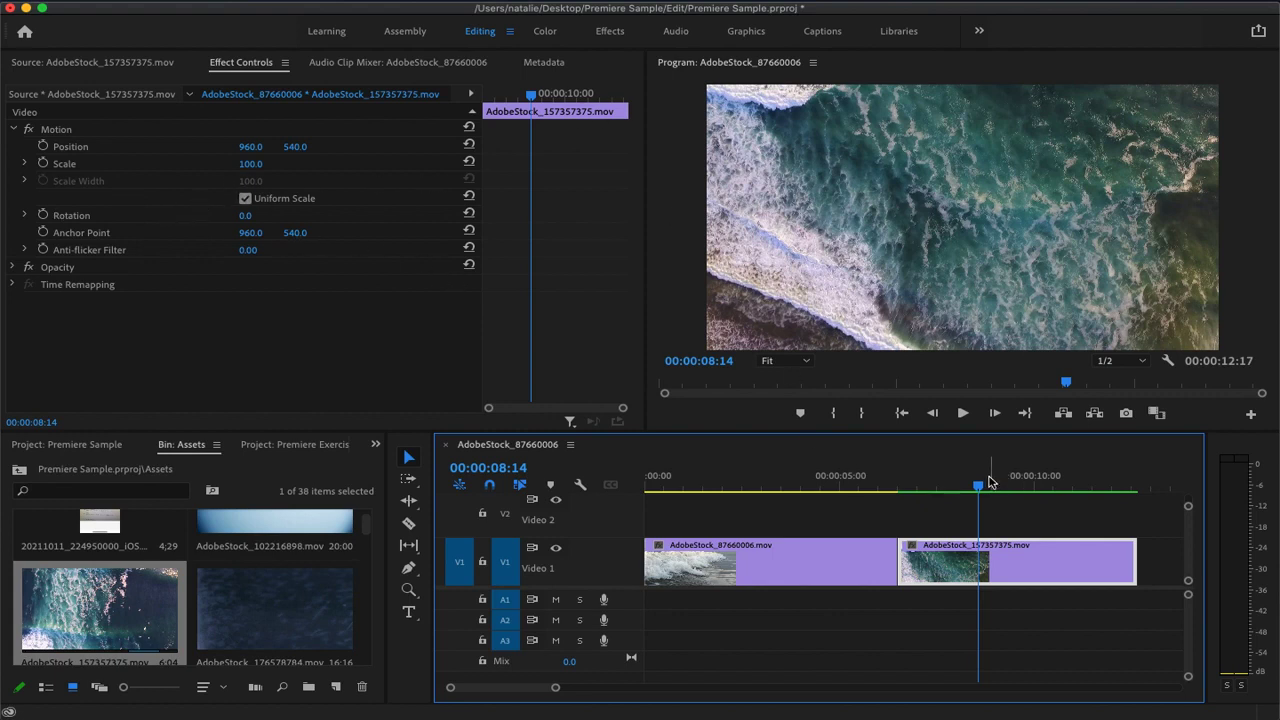
pyautogui.moveTo(982, 488); pyautogui.dragTo(909, 497)
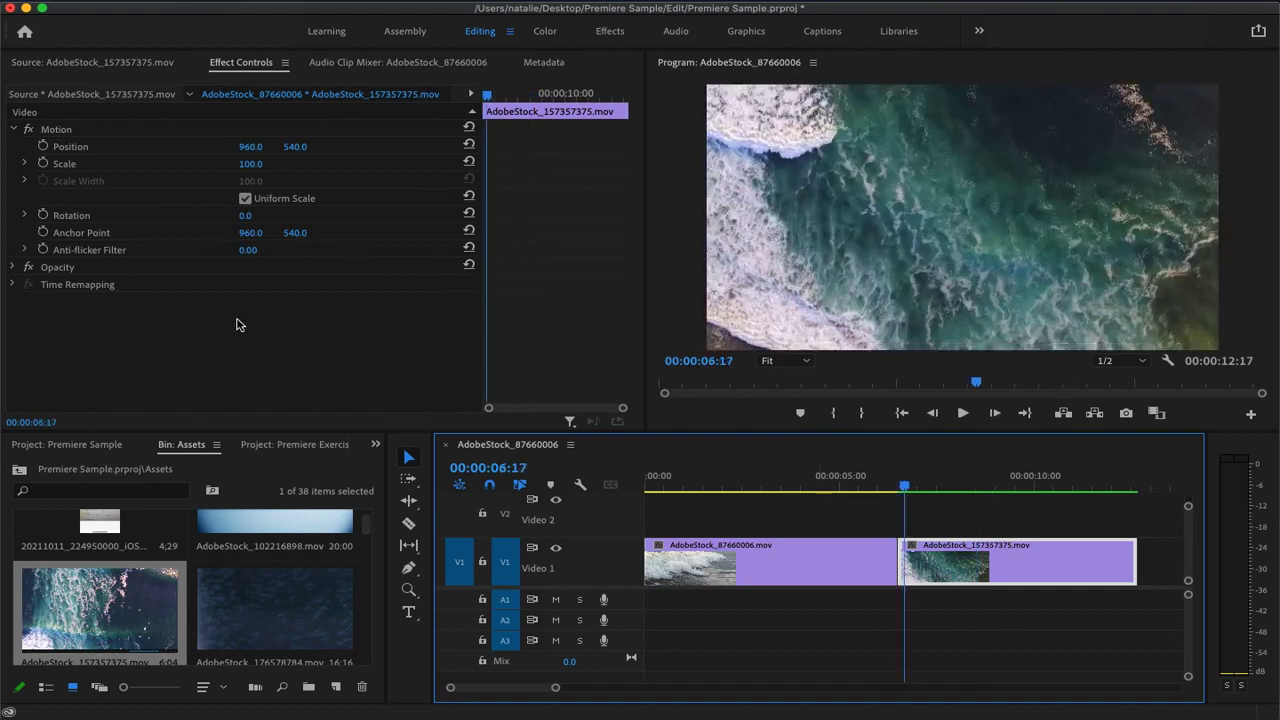
pyautogui.click(257, 213)
pyautogui.write('18')
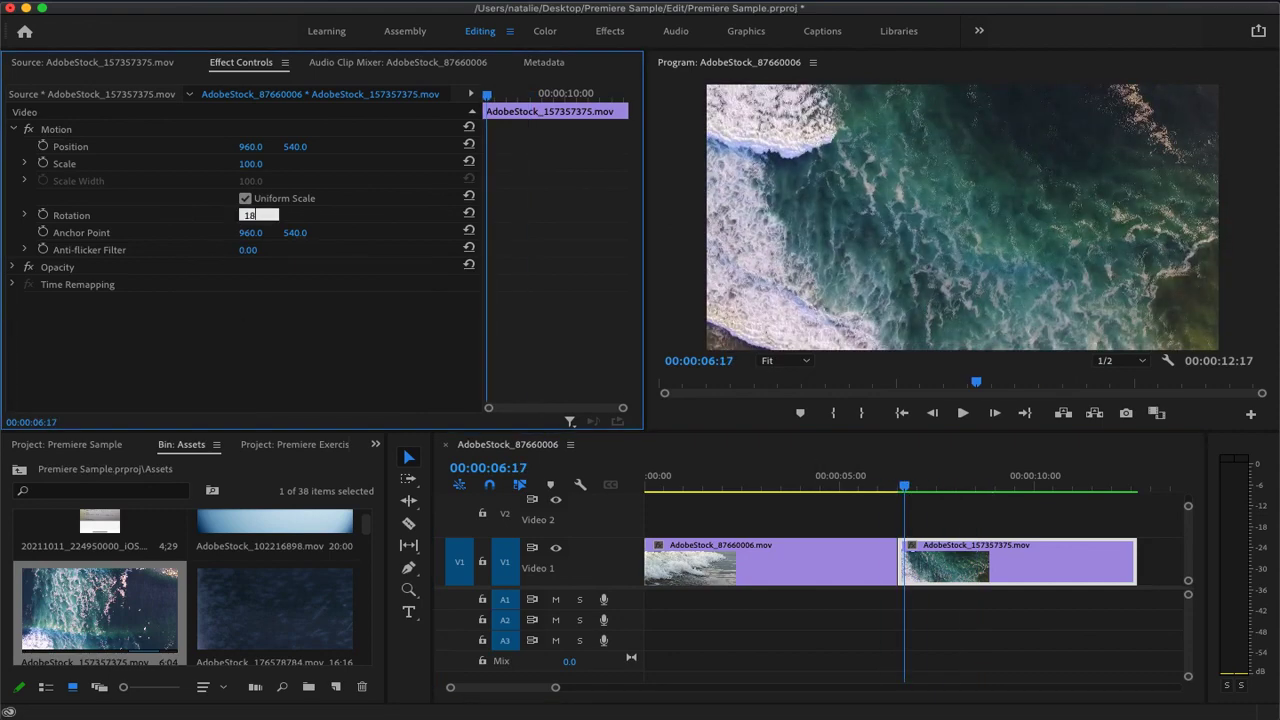
pyautogui.write('0')
pyautogui.press('Return')
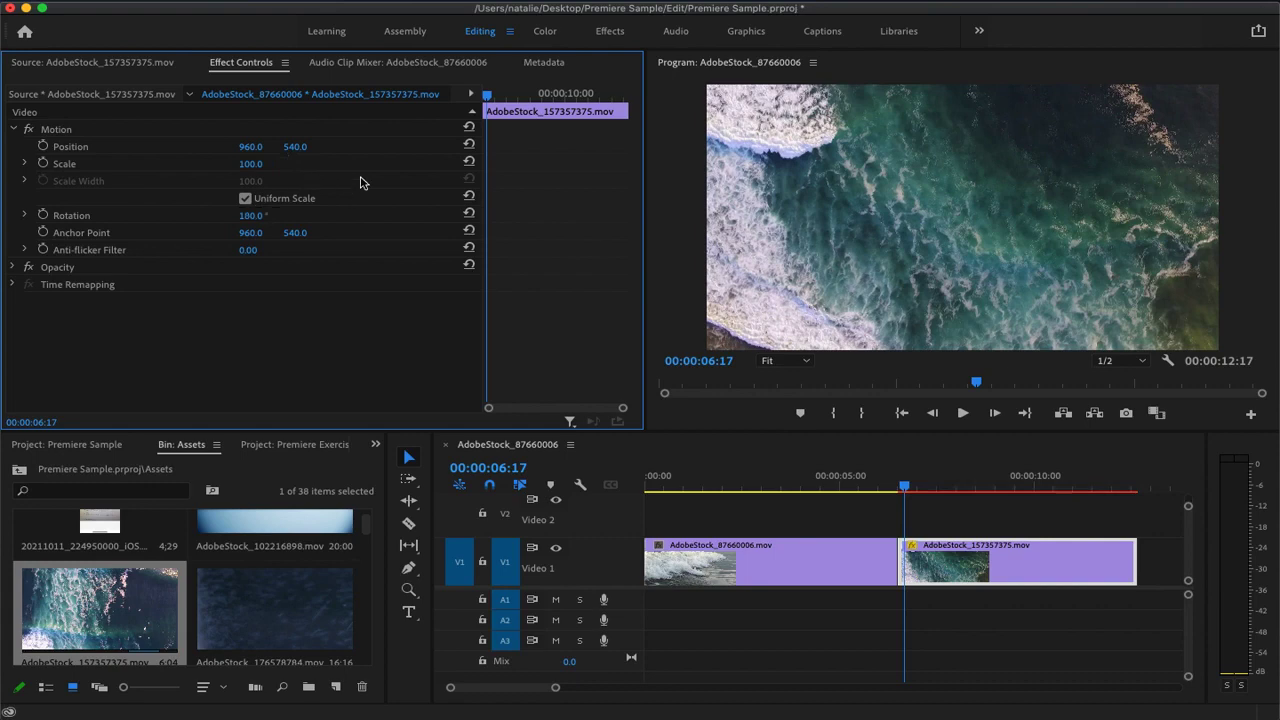
# Expand the aerial clip's Scale property and start keyframing it with a 100 keyframe at 00:00:06:21
pyautogui.moveTo(906, 489)
pyautogui.mouseDown()
pyautogui.moveTo(1083, 495)
pyautogui.moveTo(1141, 511)
pyautogui.moveTo(907, 514)
pyautogui.mouseUp()
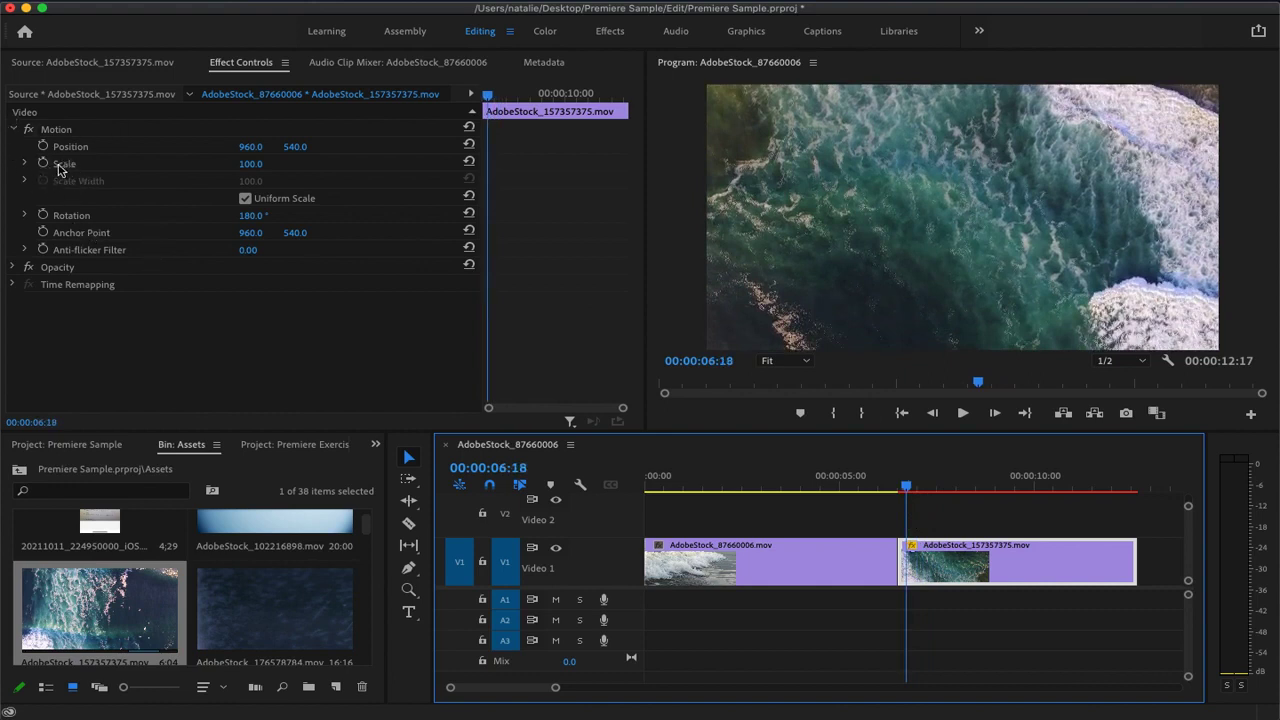
pyautogui.click(26, 166)
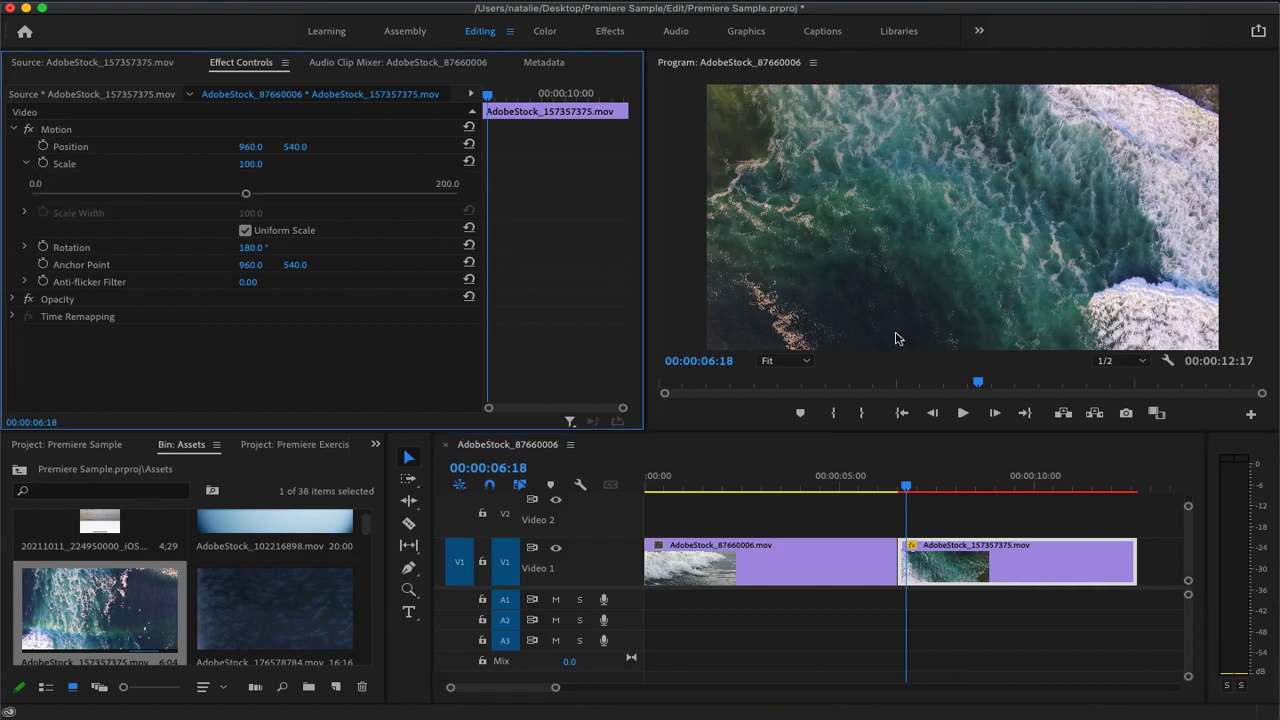
pyautogui.click(906, 488)
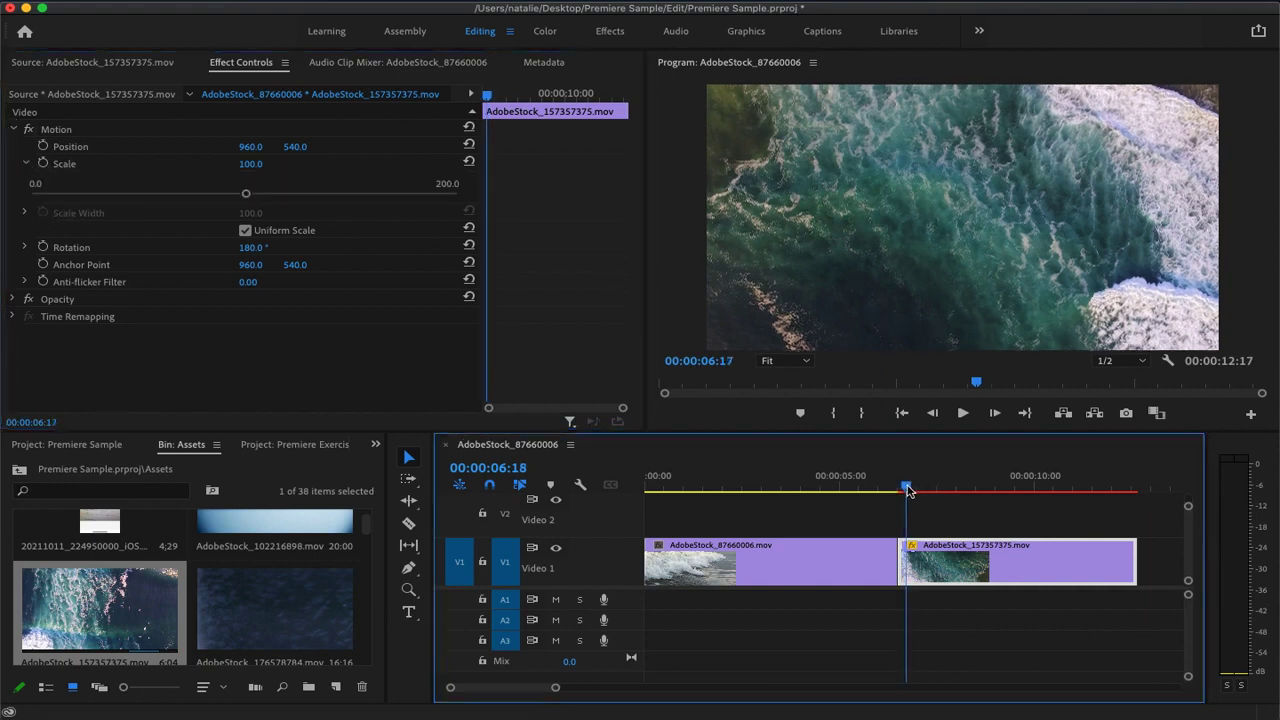
pyautogui.moveTo(906, 488); pyautogui.dragTo(912, 490)
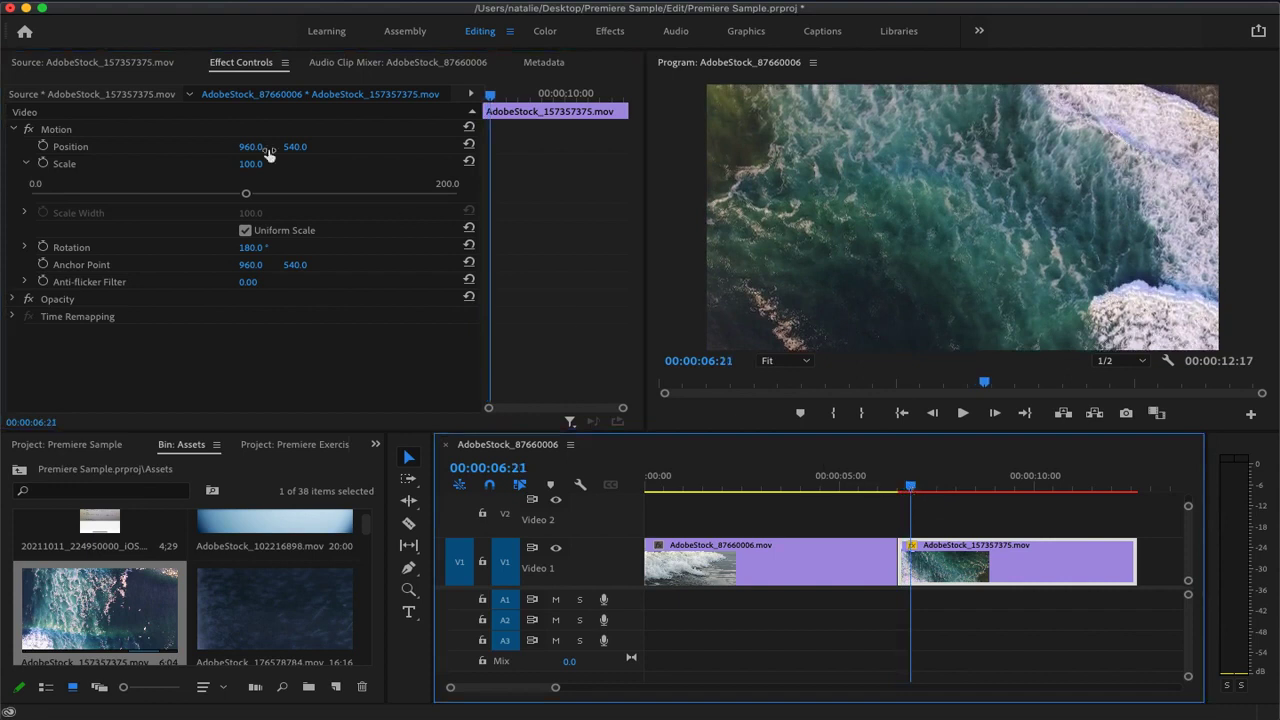
pyautogui.click(43, 163)
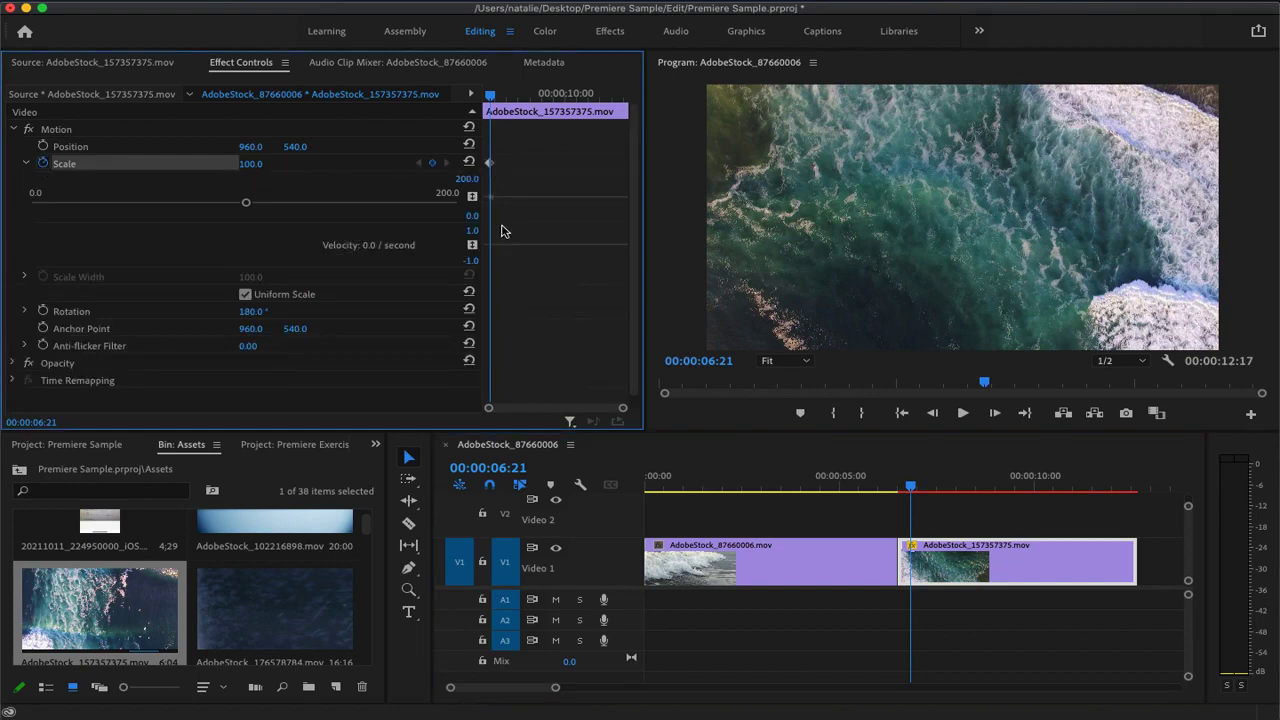
# Add a Scale keyframe of 155 at 00:00:12:10 on the aerial clip, and preview the sequence, stopping at 00:00:01:19
pyautogui.moveTo(911, 487); pyautogui.dragTo(1128, 508)
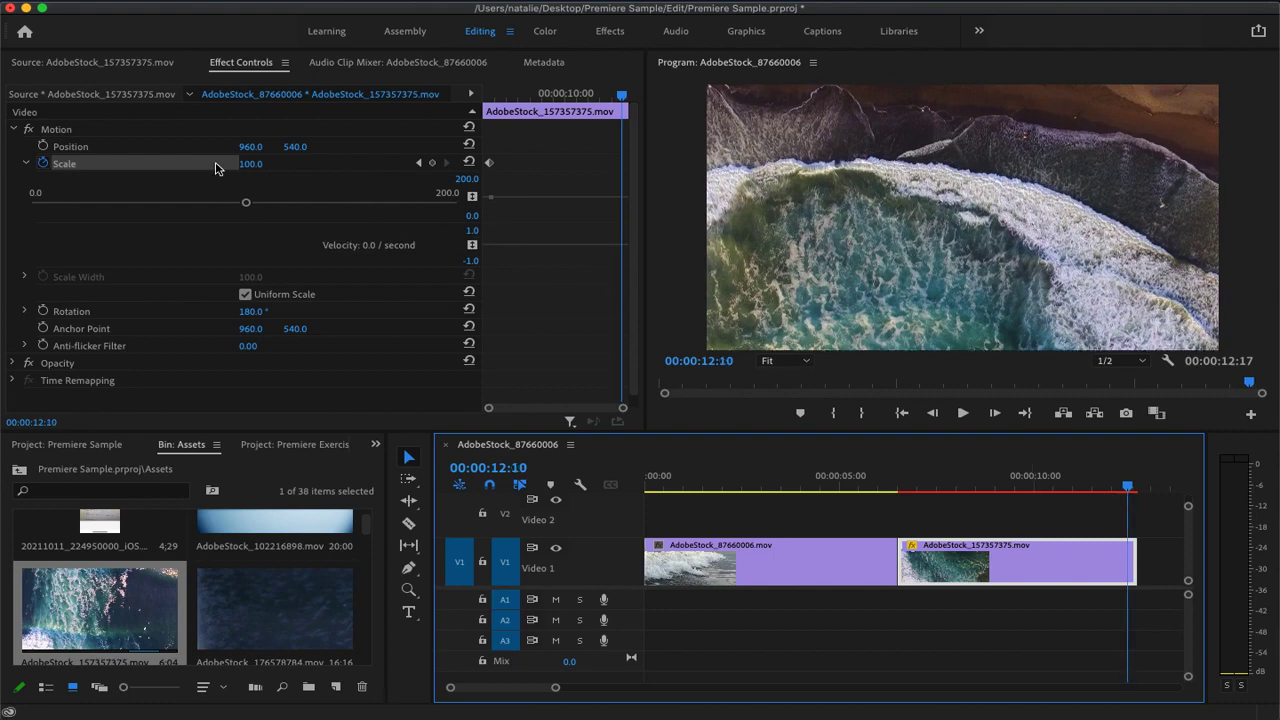
pyautogui.moveTo(250, 174); pyautogui.dragTo(305, 174)
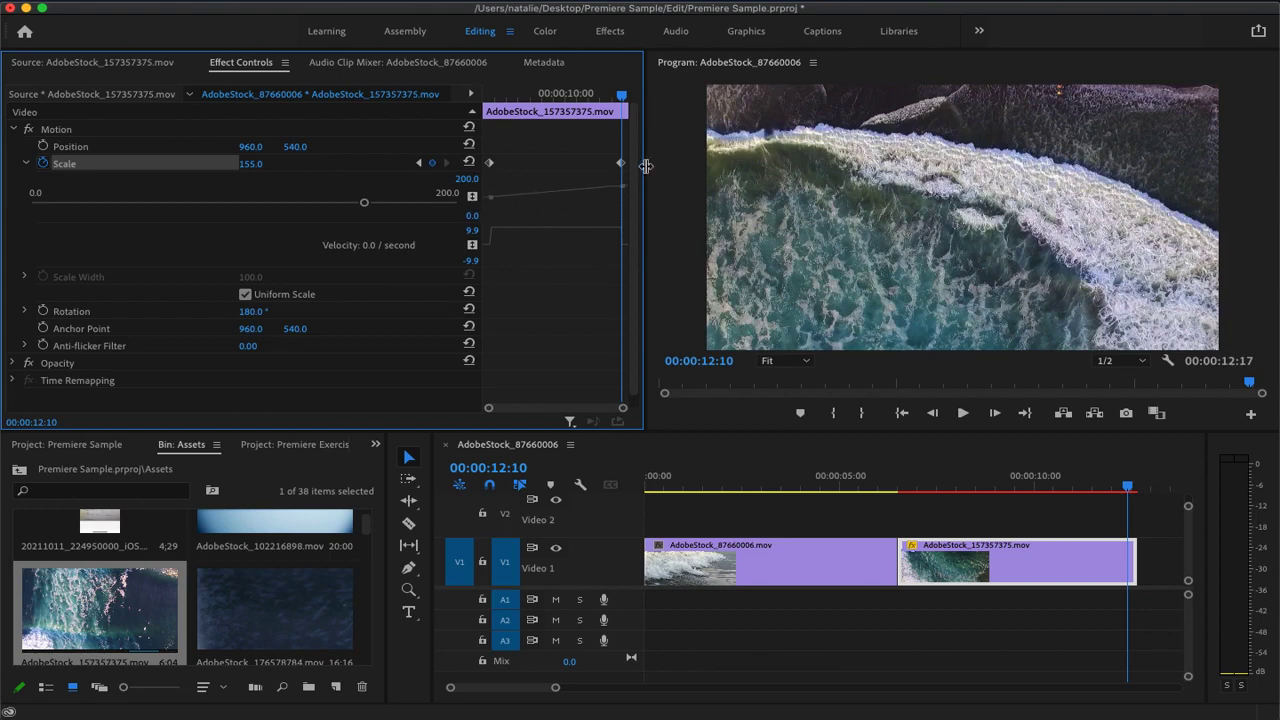
pyautogui.moveTo(1128, 489); pyautogui.dragTo(912, 498)
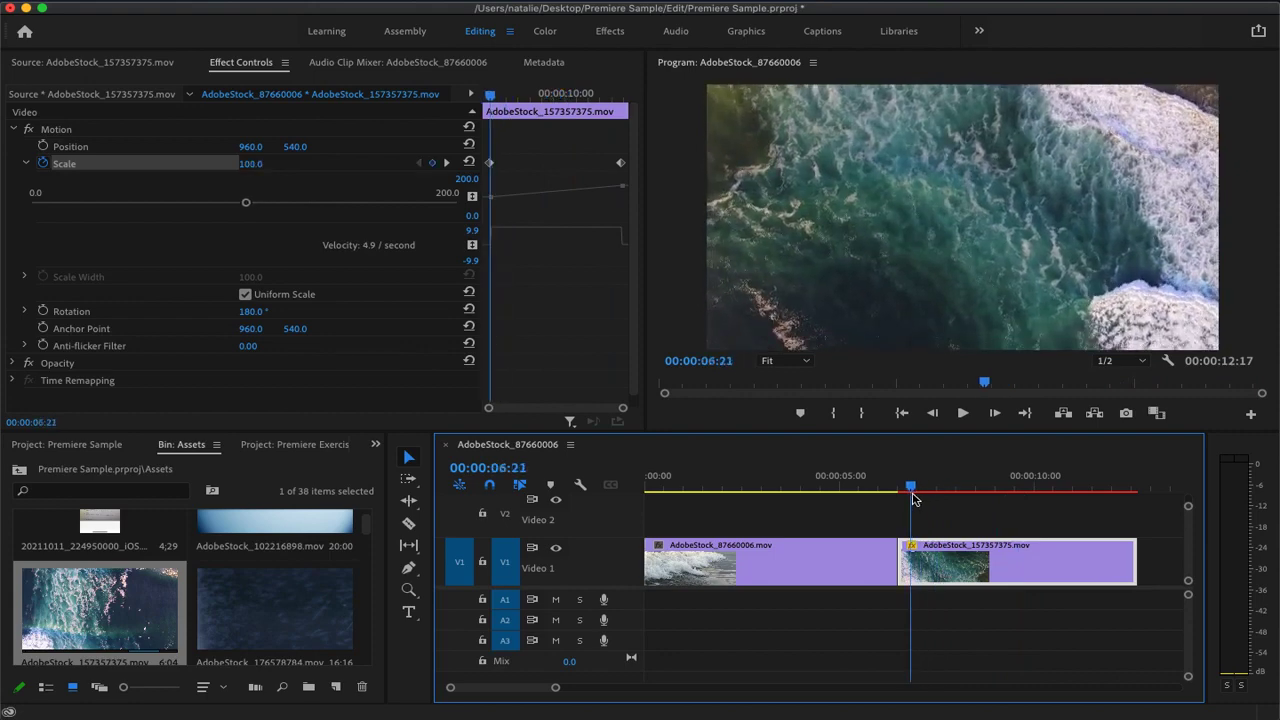
pyautogui.click(961, 413)
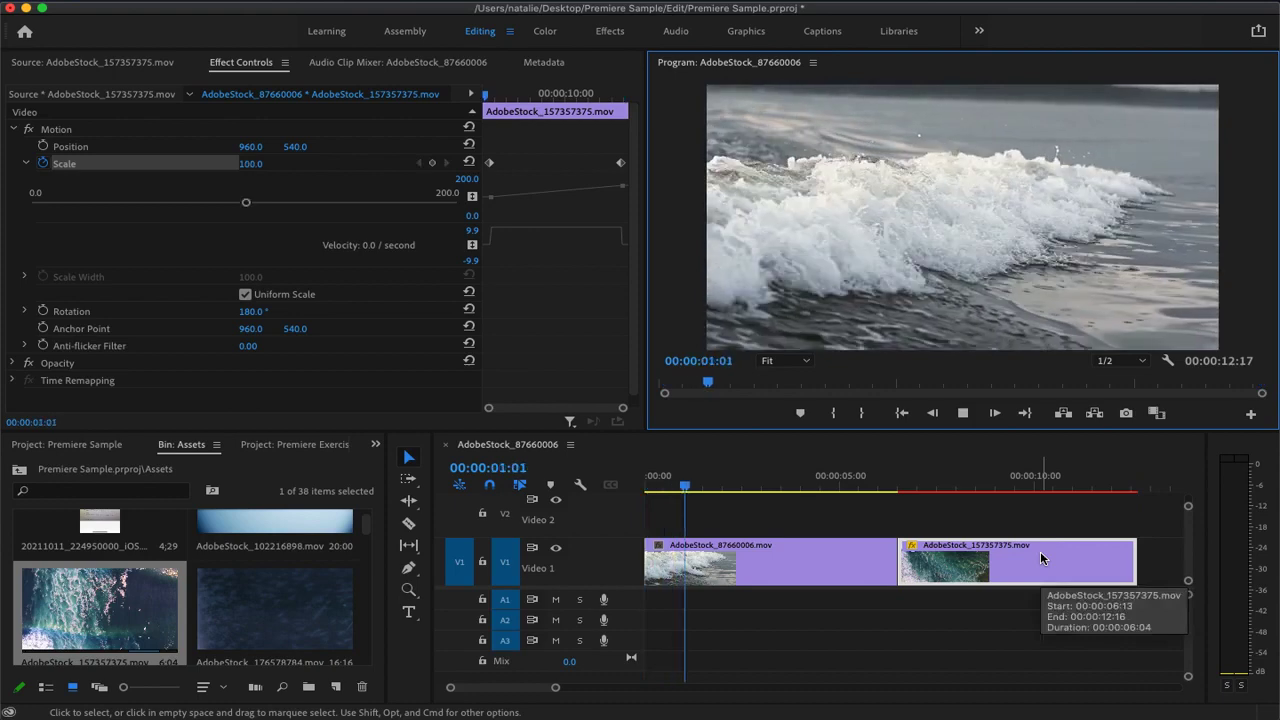
pyautogui.press('space')
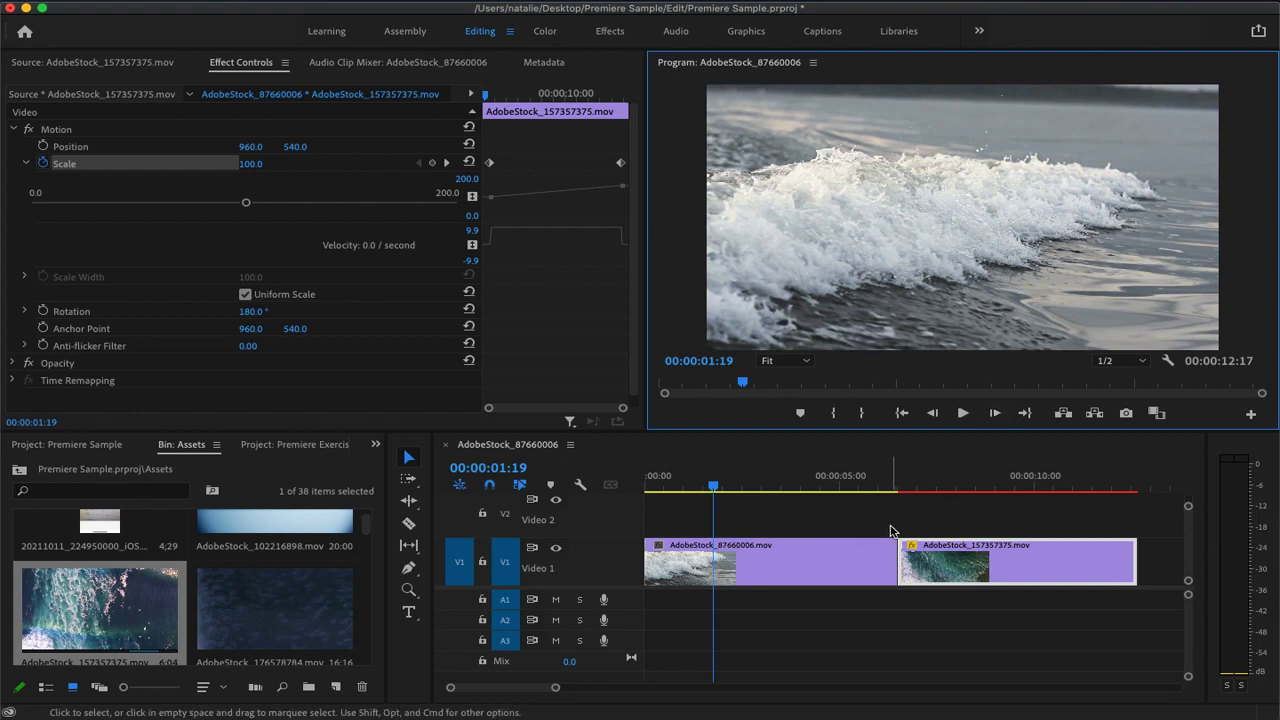
pyautogui.click(964, 565)
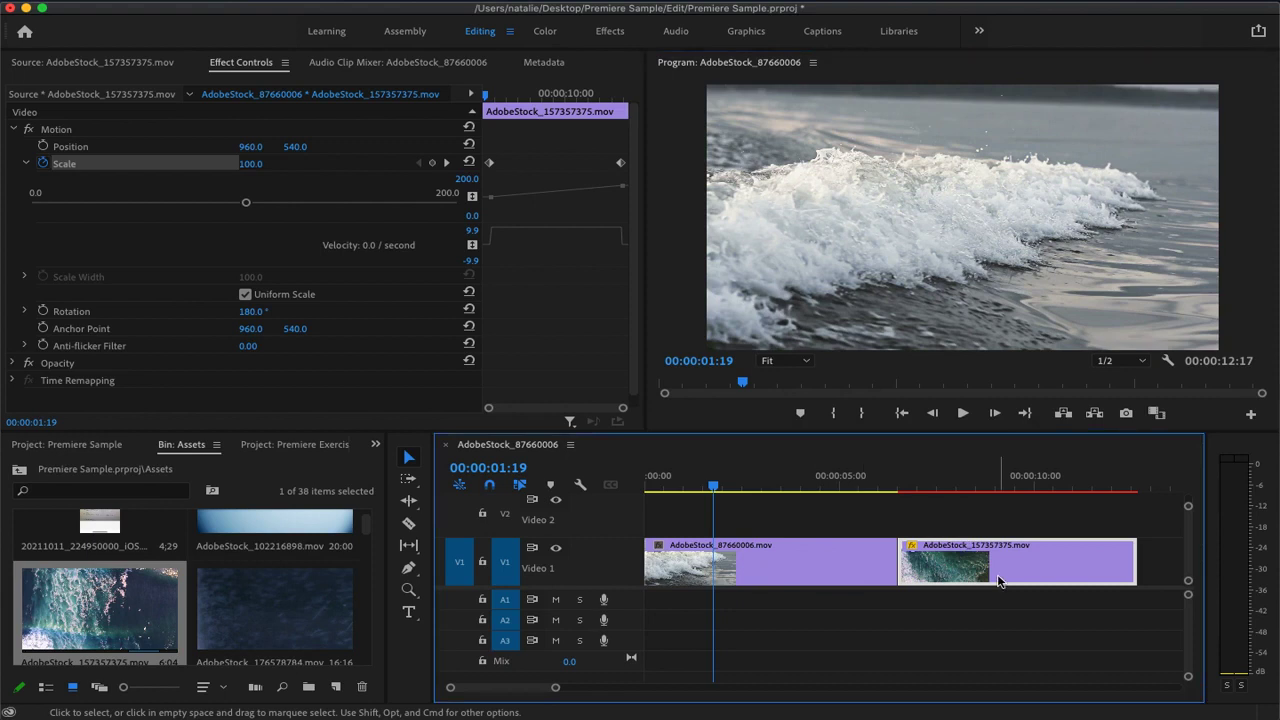
# Show the effects library and expand its Video Effects category
pyautogui.click(376, 444)
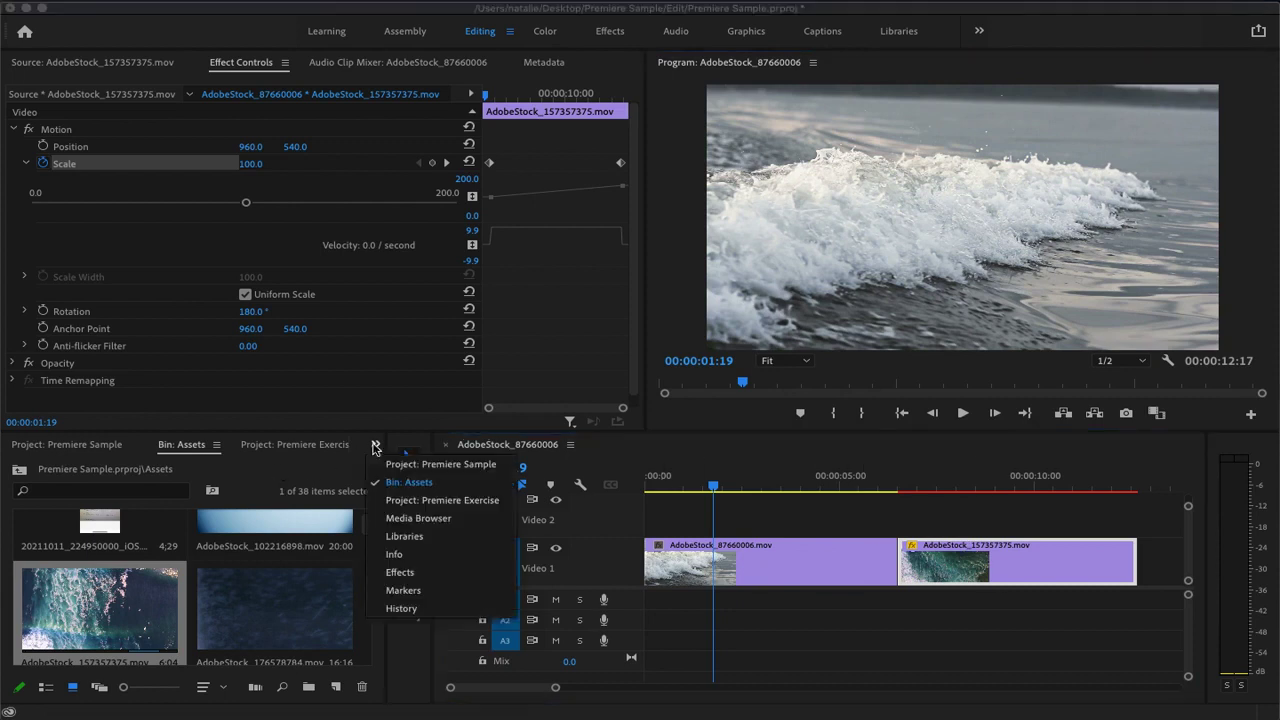
pyautogui.click(433, 571)
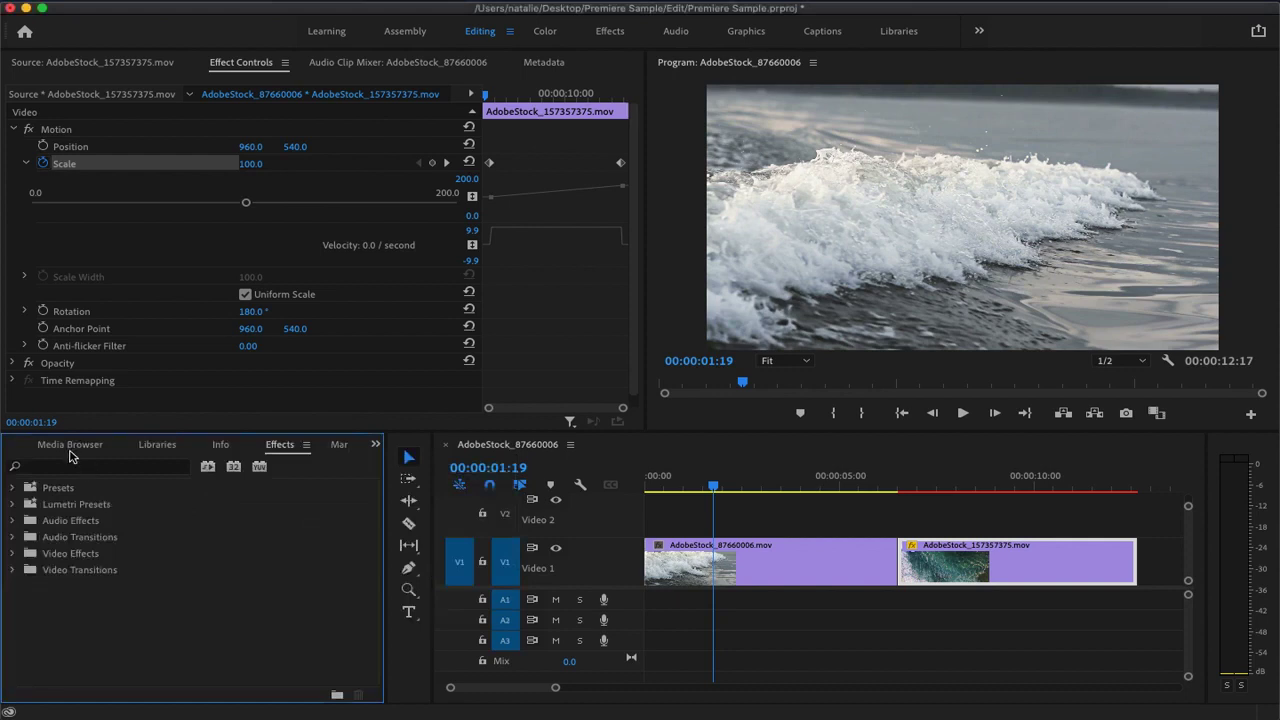
pyautogui.click(13, 505)
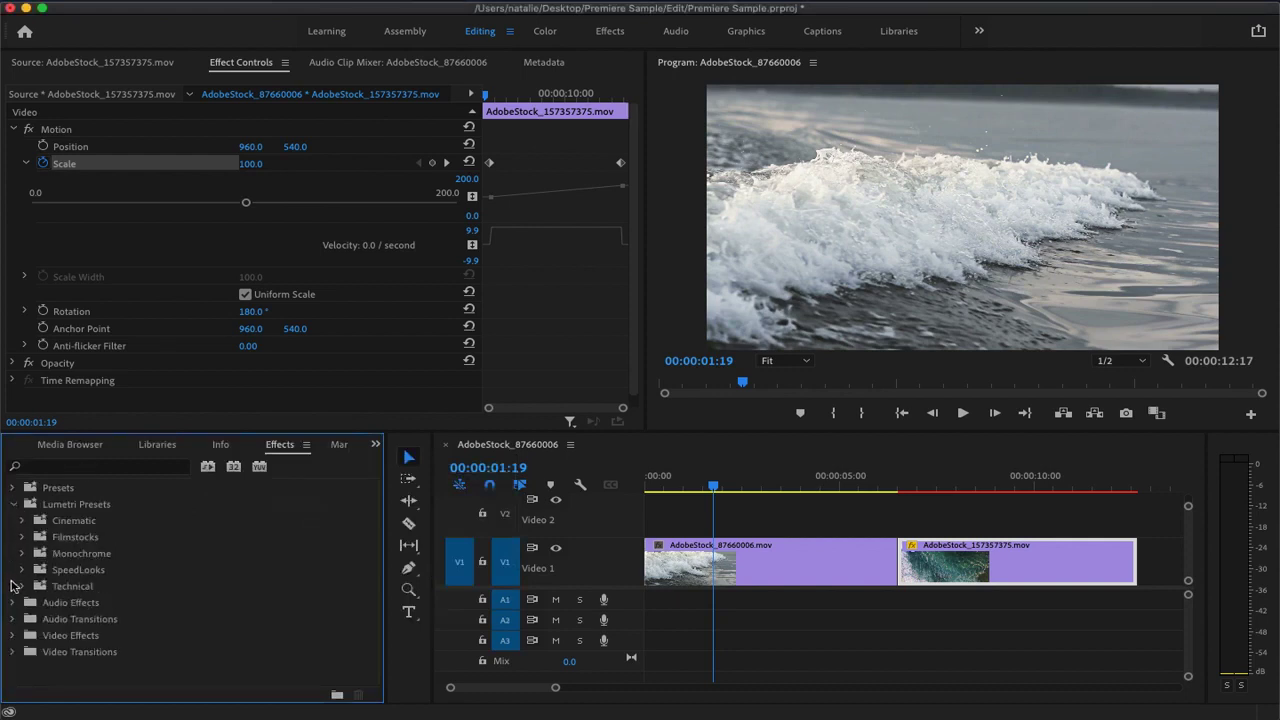
pyautogui.click(13, 505)
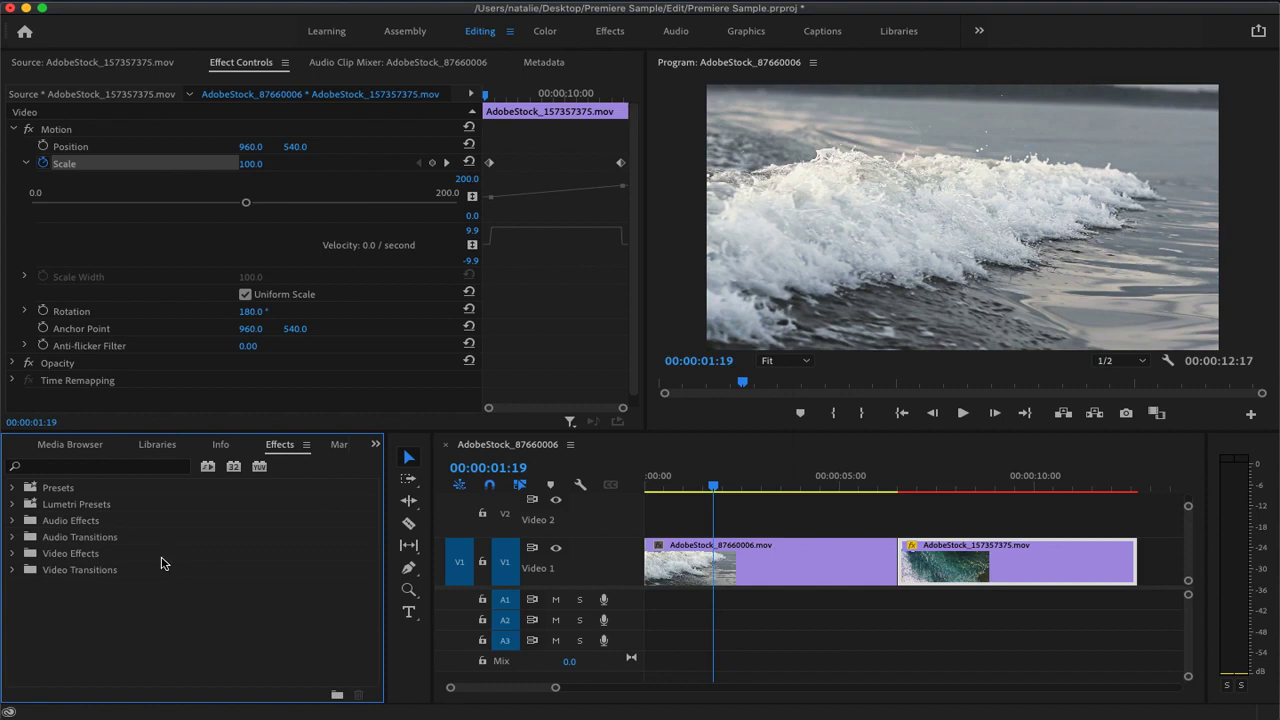
pyautogui.click(11, 553)
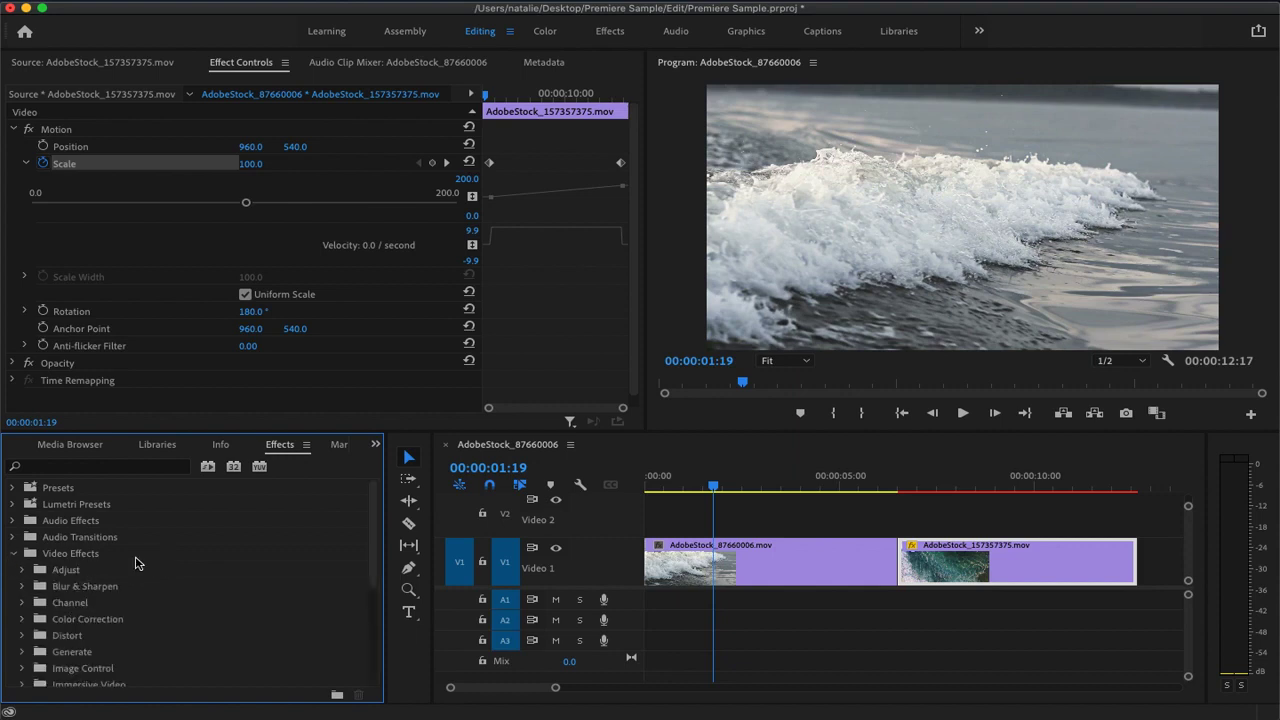
# Apply the Black & White effect from the Image Control group to the wave clip on Video 1
pyautogui.scroll(-5, 196, 570)
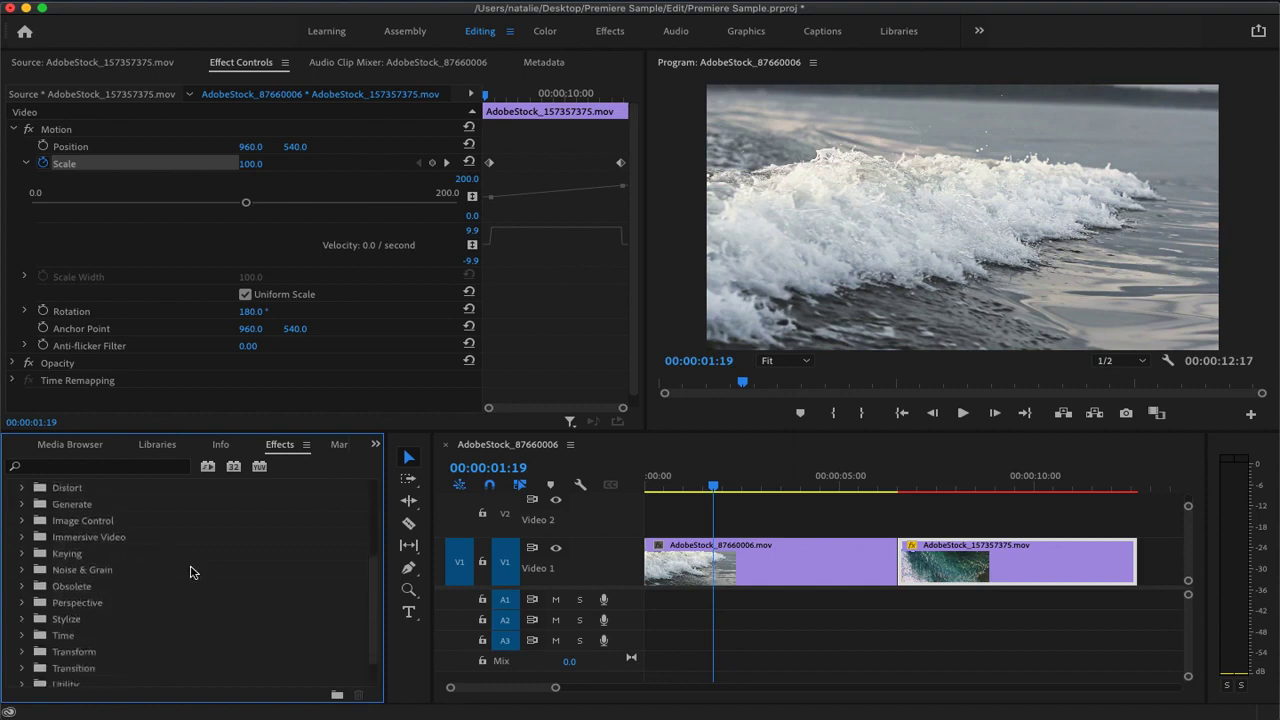
pyautogui.scroll(3, 193, 573)
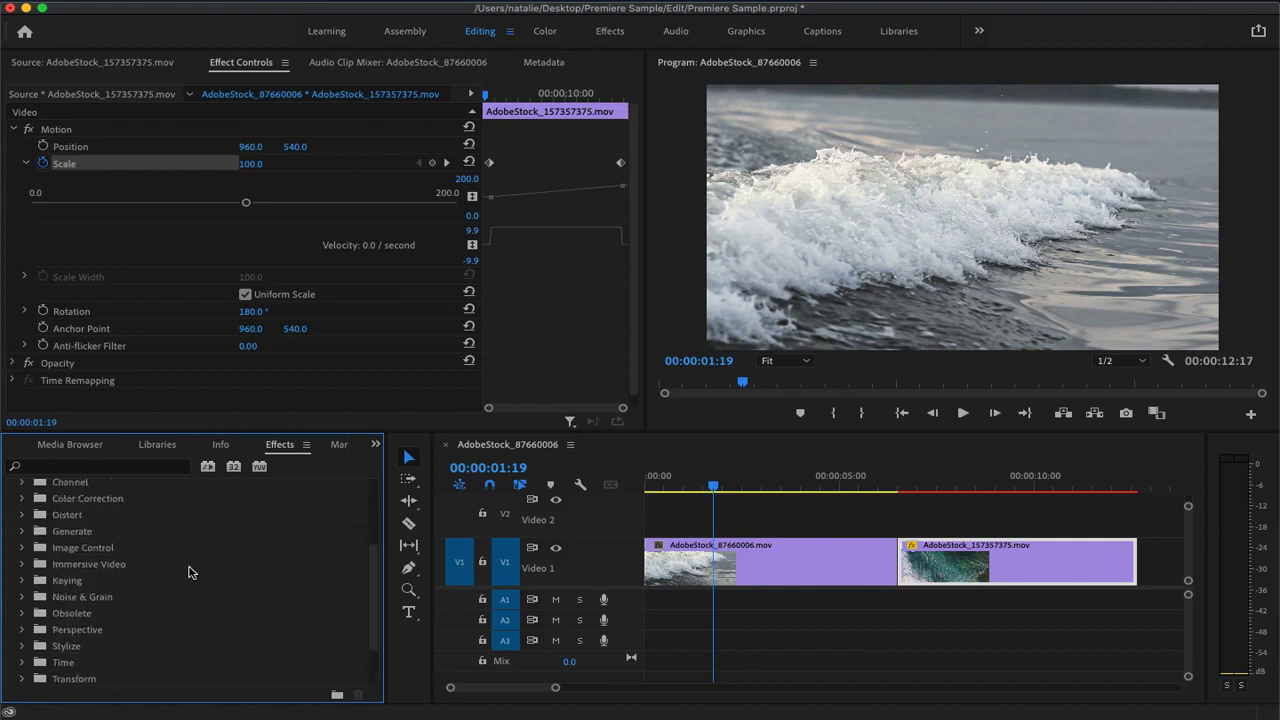
pyautogui.scroll(3, 193, 572)
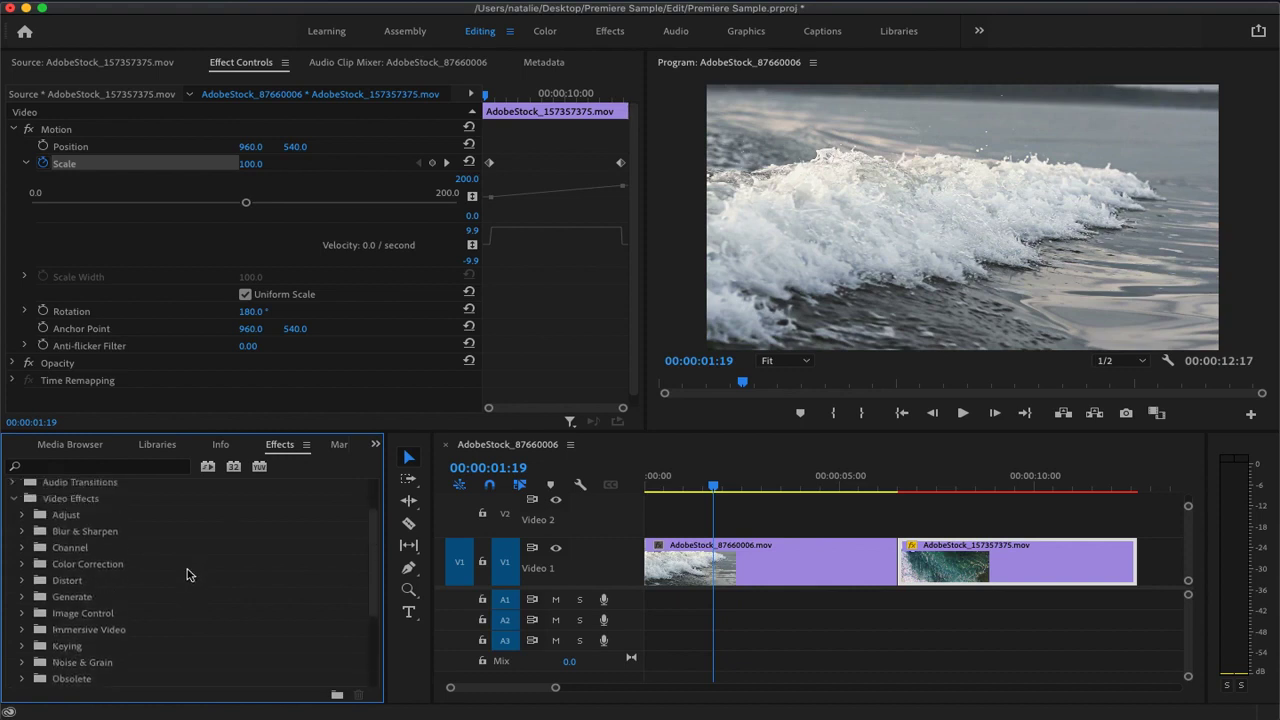
pyautogui.scroll(-1, 187, 551)
pyautogui.scroll(-1, 185, 552)
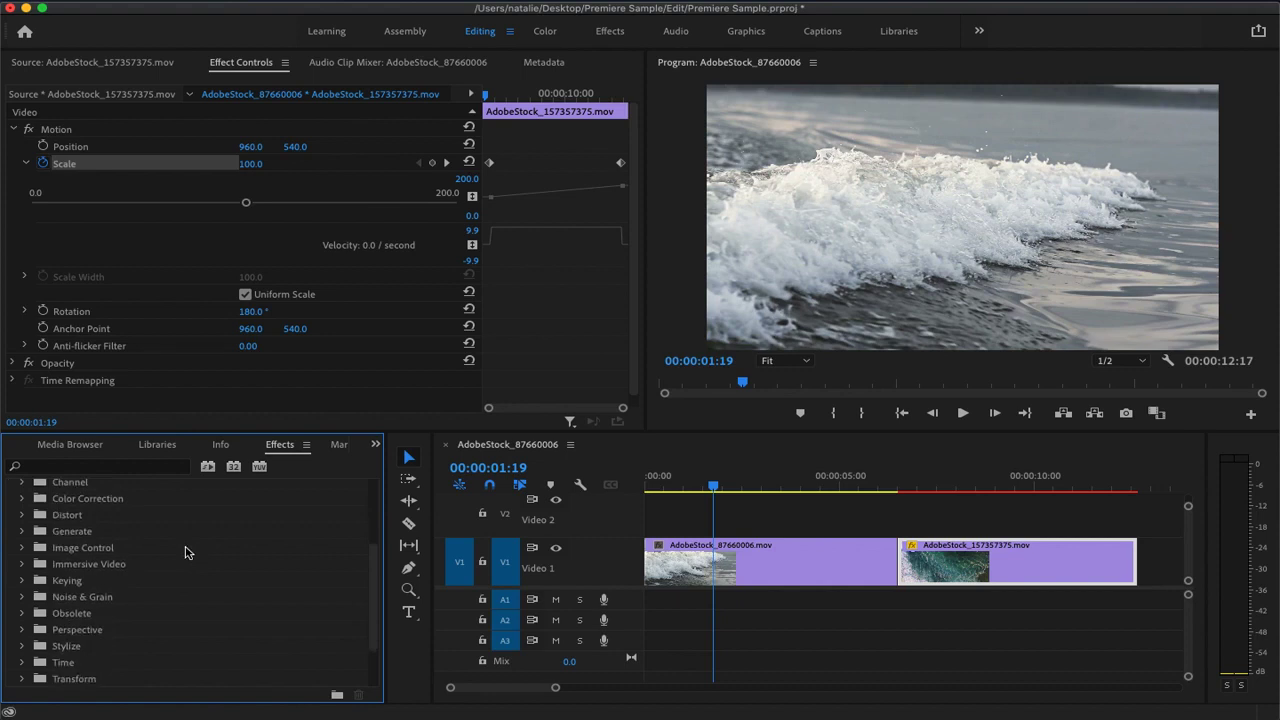
pyautogui.click(22, 549)
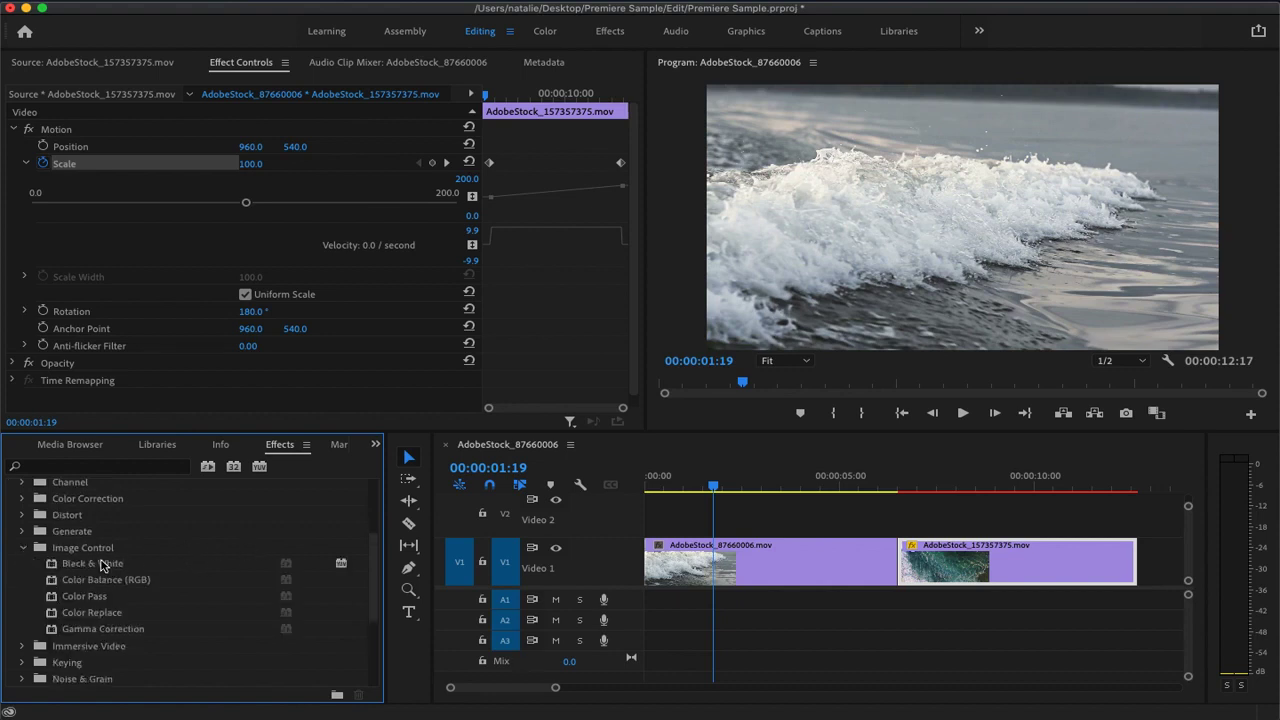
pyautogui.click(110, 565)
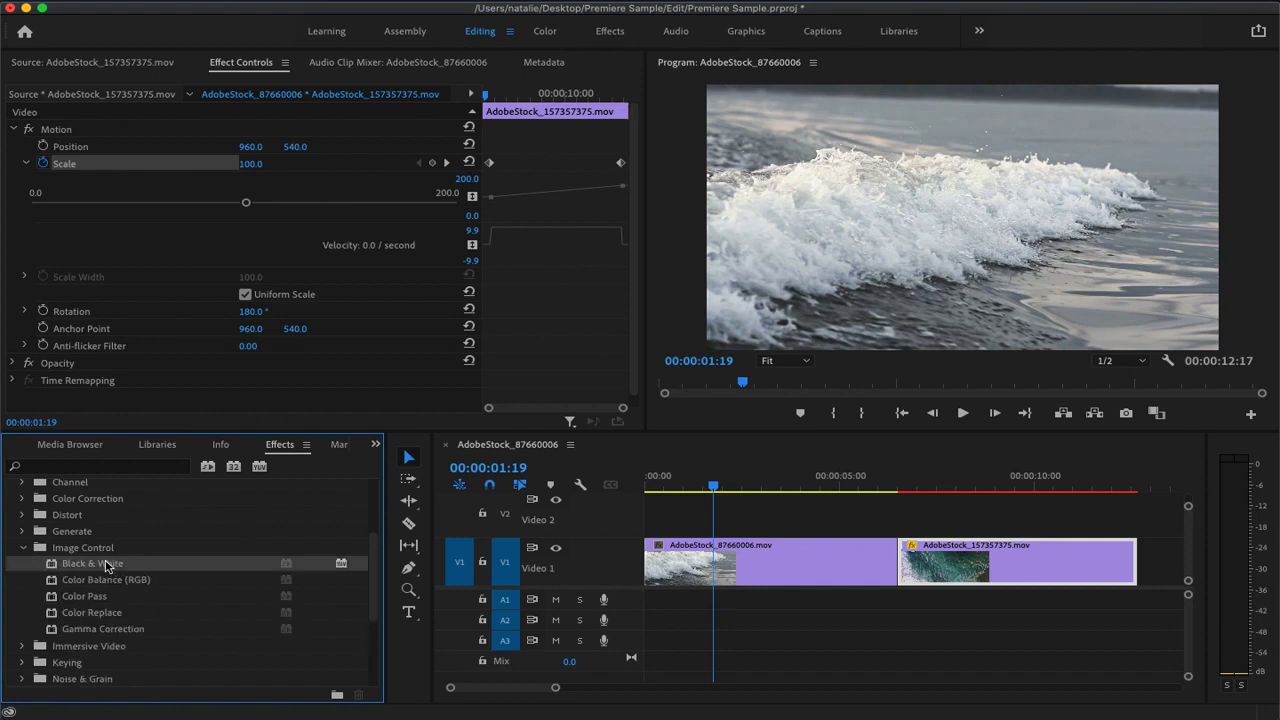
pyautogui.moveTo(88, 568); pyautogui.dragTo(740, 556)
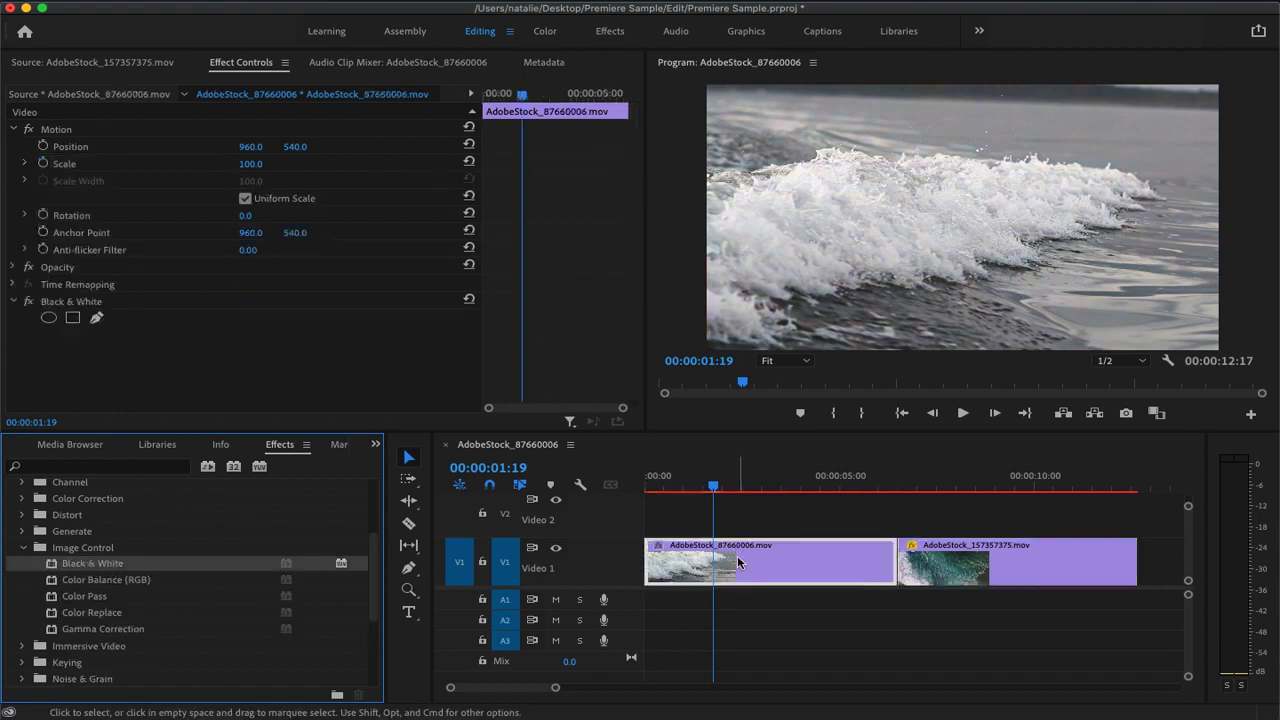
# Compare the wave clip at 00:00:04:18 with Black & White on and off, and leave the effect disabled
pyautogui.moveTo(713, 488); pyautogui.dragTo(828, 500)
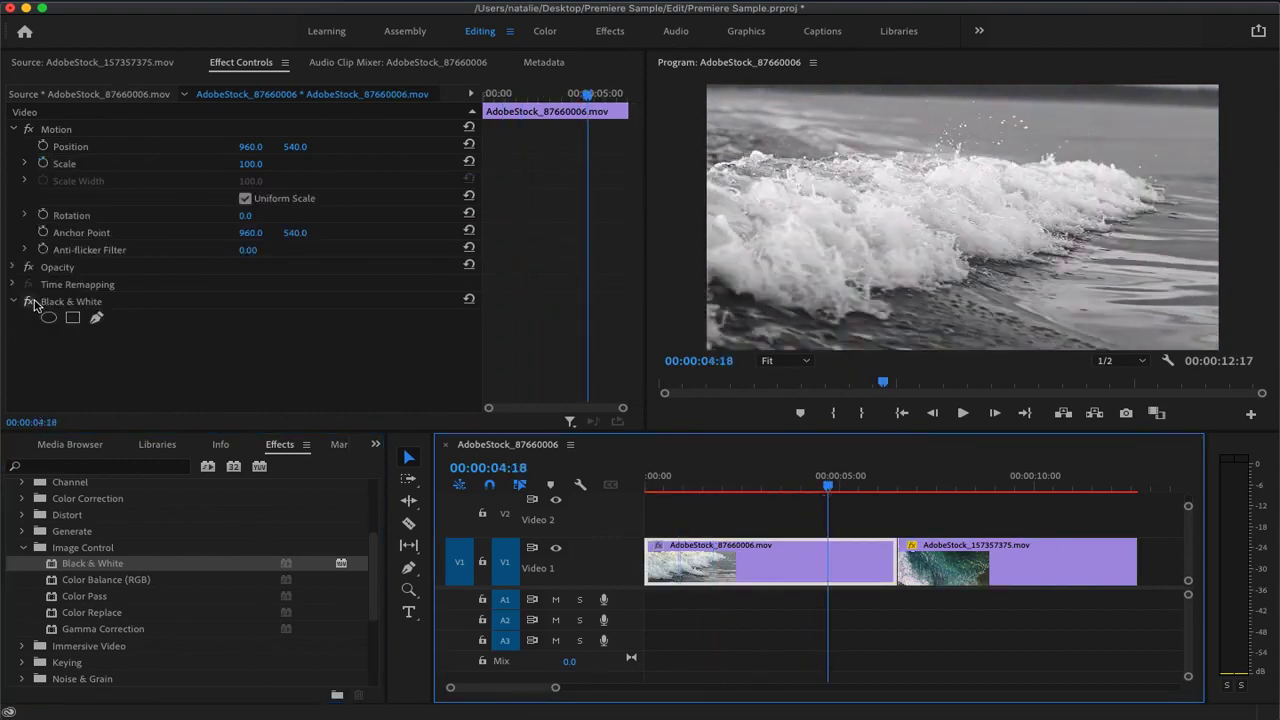
pyautogui.click(29, 302)
pyautogui.click(29, 302)
pyautogui.click(29, 302)
pyautogui.click(29, 302)
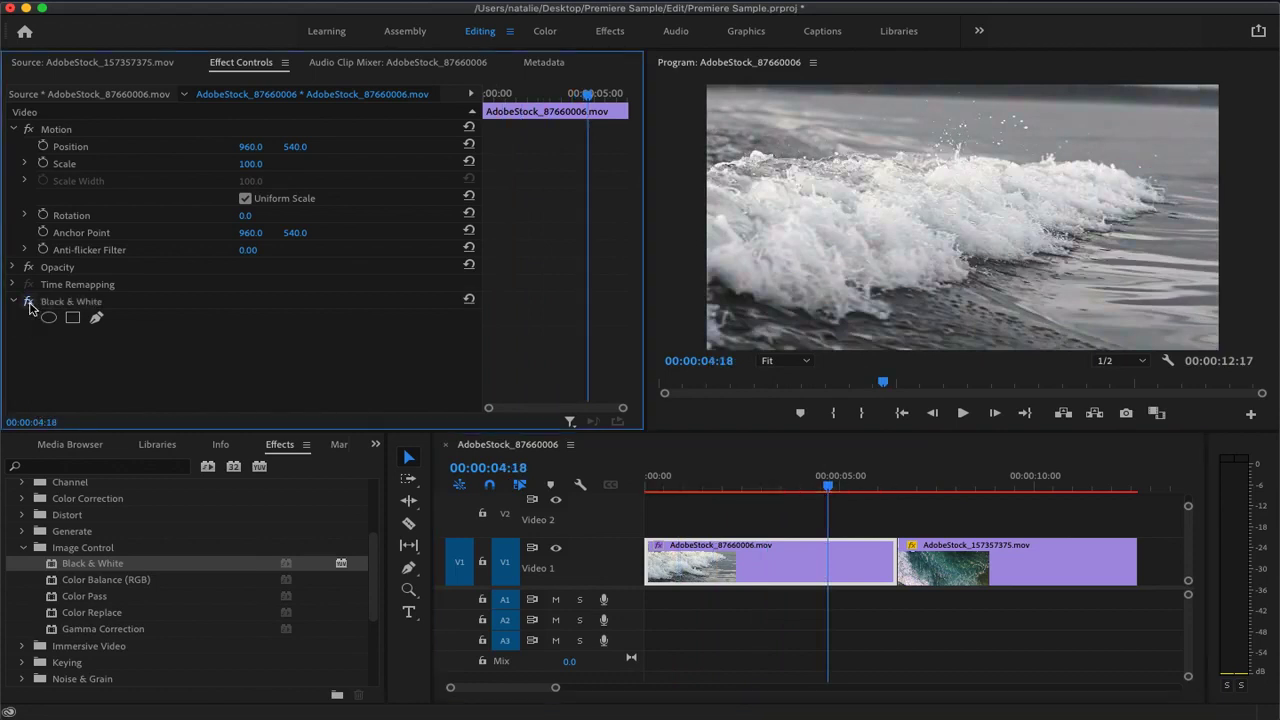
pyautogui.click(29, 302)
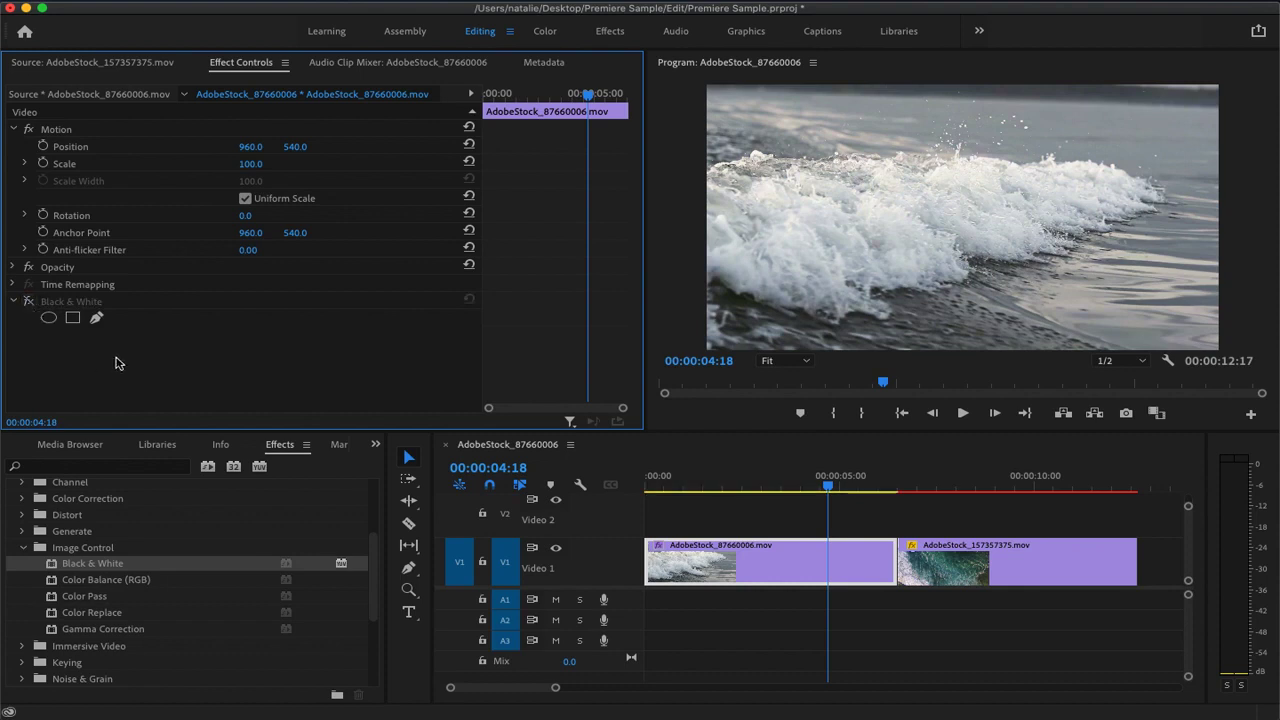
# Try resetting the aerial clip's Scale at 00:00:08:11, and undo the reset
pyautogui.moveTo(829, 487); pyautogui.dragTo(977, 492)
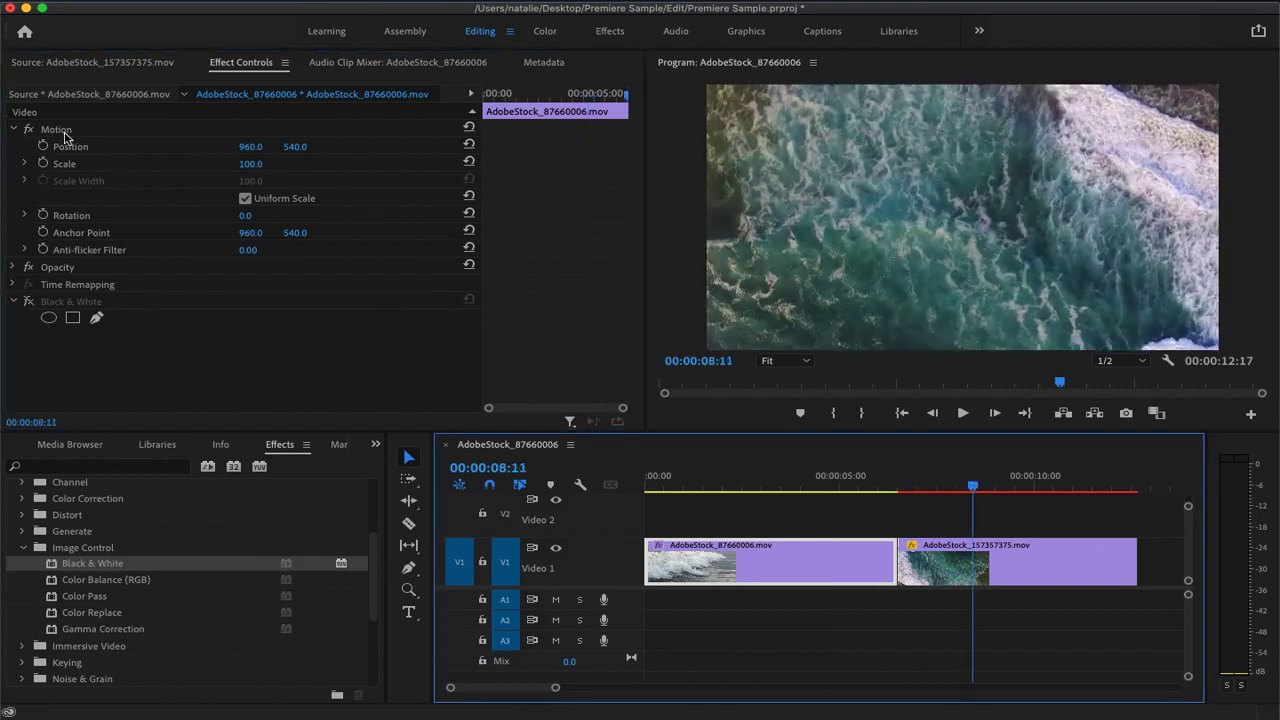
pyautogui.click(945, 575)
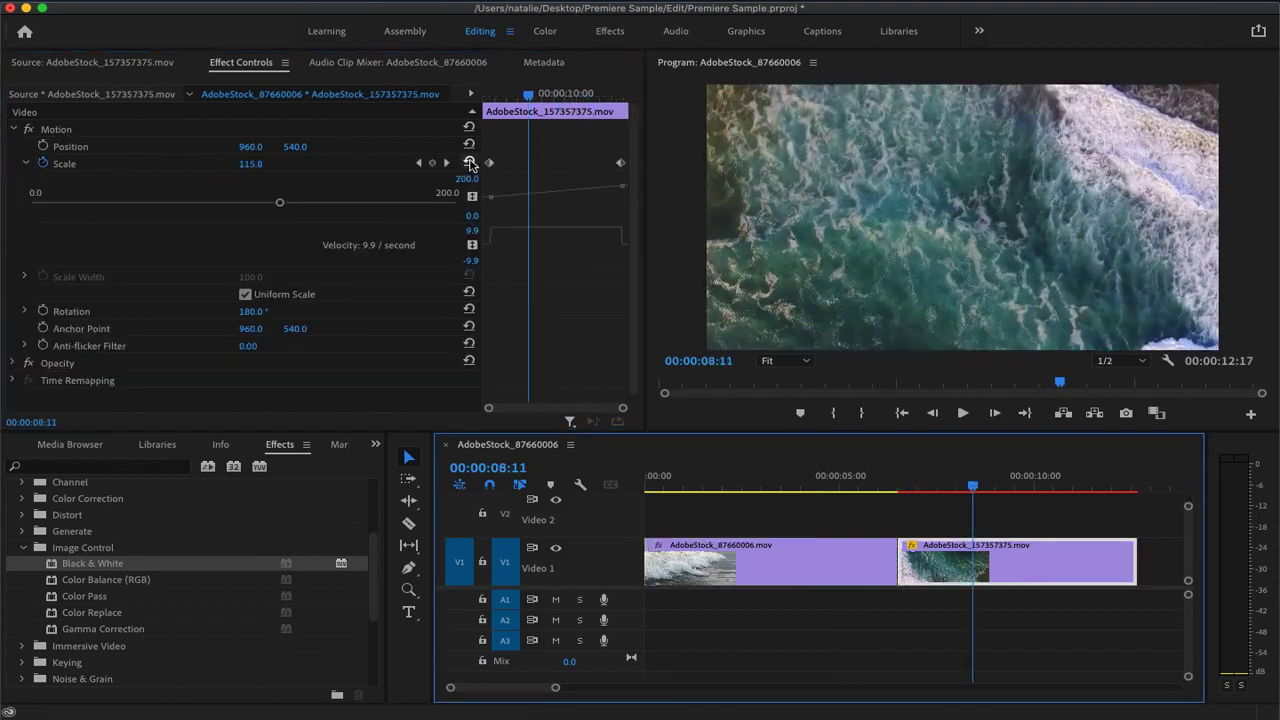
pyautogui.click(470, 163)
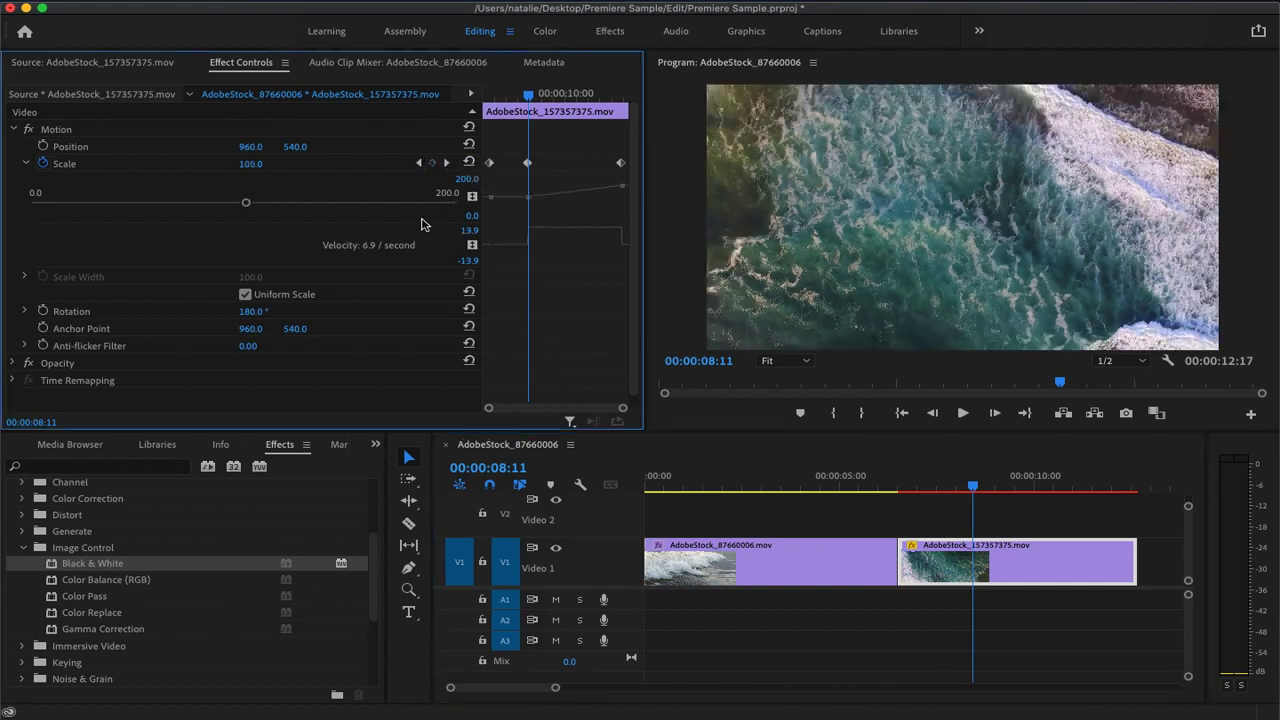
pyautogui.press('super+z')
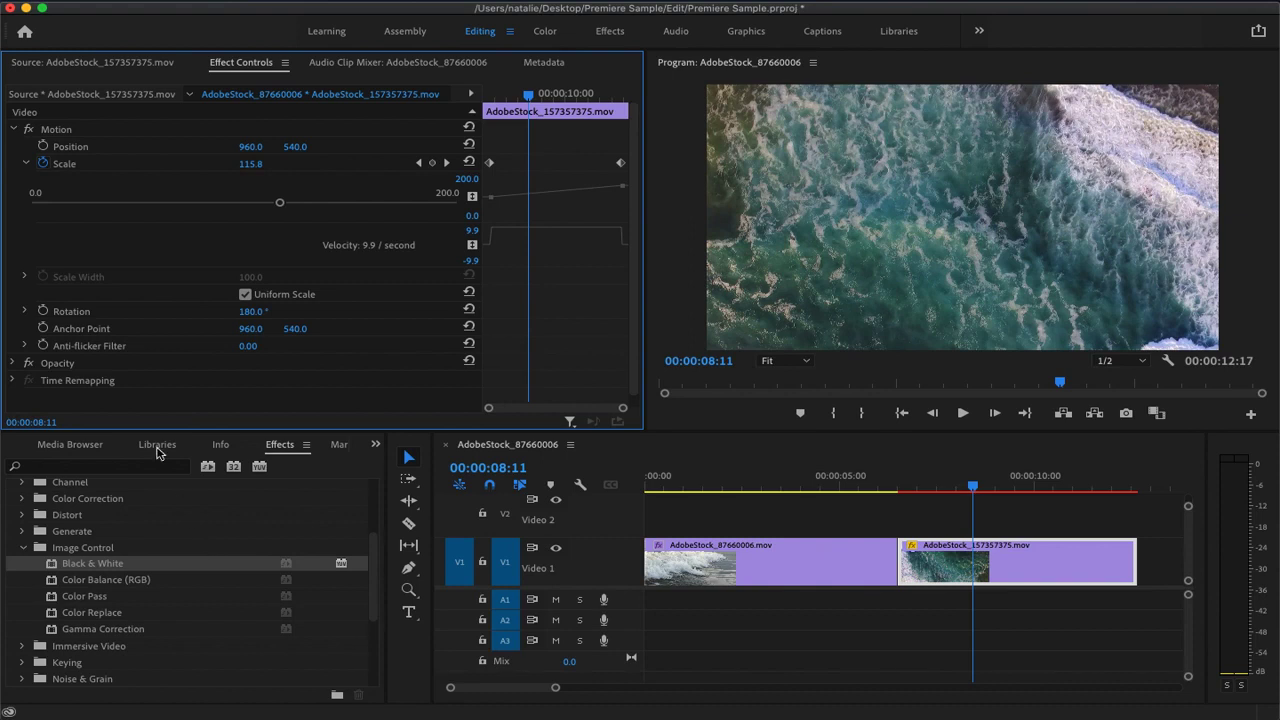
# Move the playhead back to 00:00:01:23 and select the wave clip on Video 1 to show its effect settings
pyautogui.click(963, 487)
pyautogui.moveTo(967, 487); pyautogui.dragTo(720, 487)
pyautogui.click(706, 566)
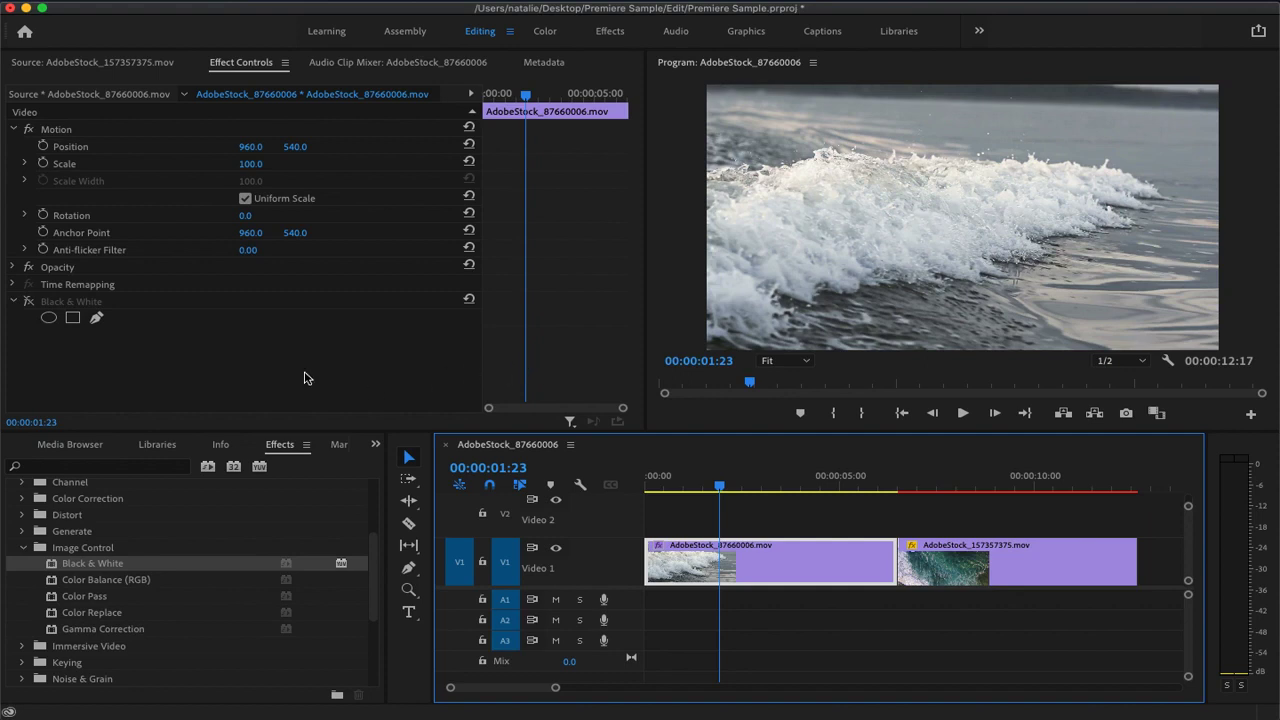
# Mask the wave clip's Black & White effect with a wide ellipse over the lower part of the wave, and enable the effect
pyautogui.click(48, 317)
pyautogui.moveTo(900, 218); pyautogui.dragTo(797, 229)
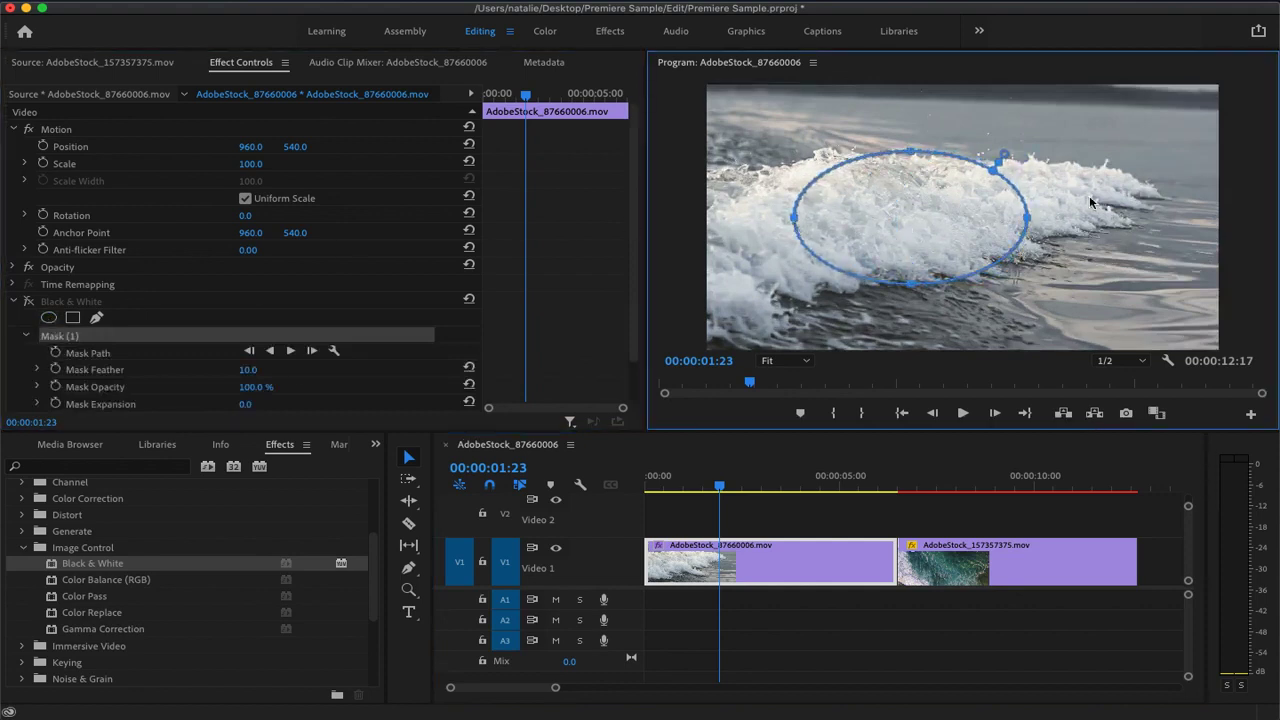
pyautogui.moveTo(1030, 222); pyautogui.dragTo(1130, 218)
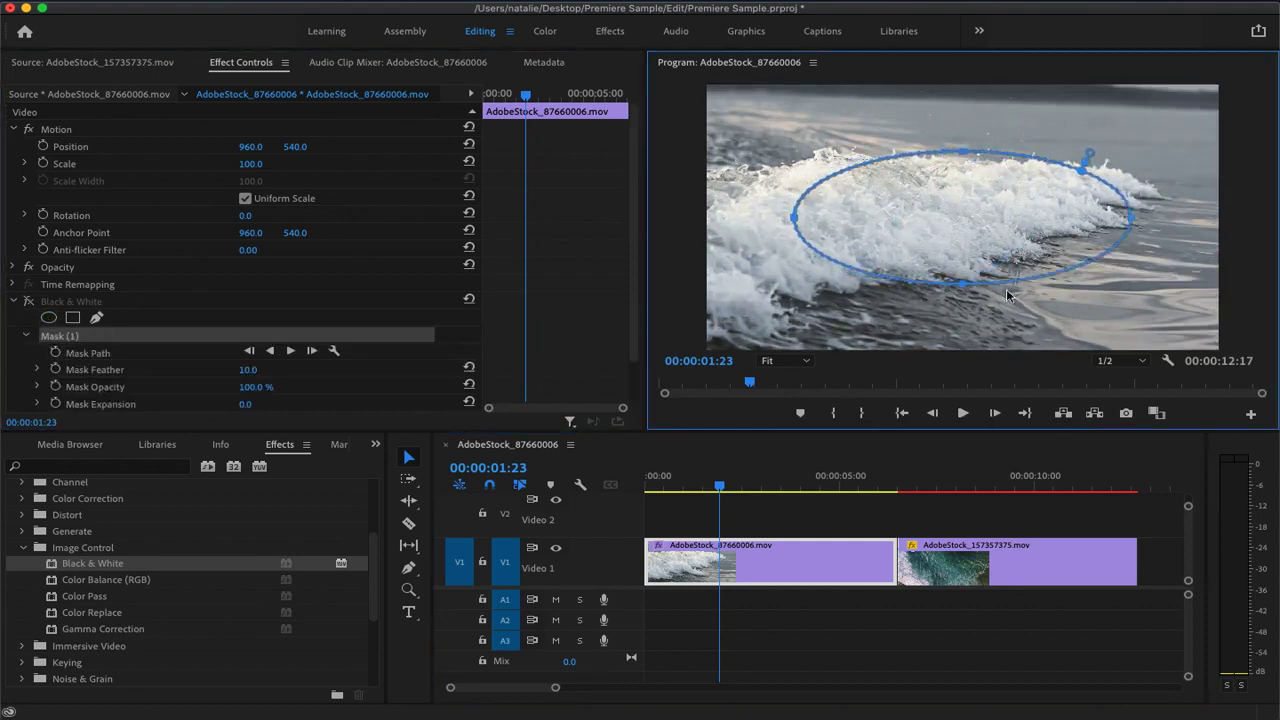
pyautogui.moveTo(793, 225); pyautogui.dragTo(752, 219)
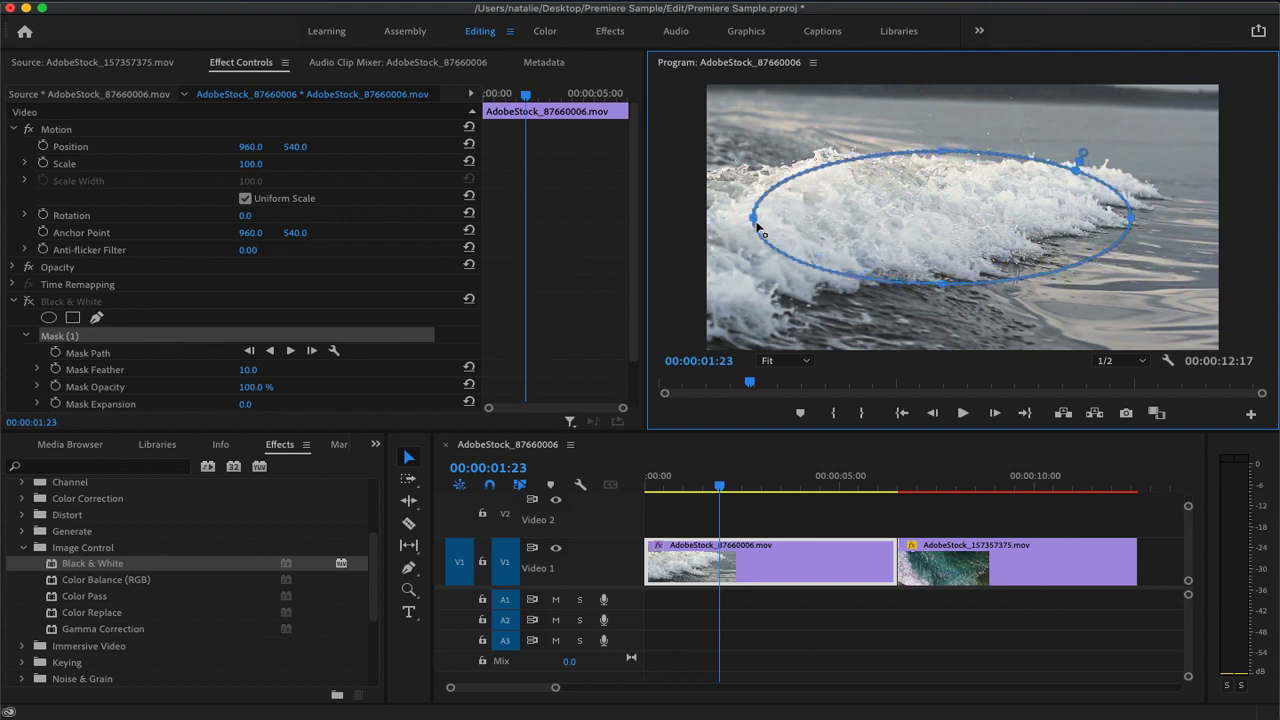
pyautogui.moveTo(1135, 216); pyautogui.dragTo(1169, 216)
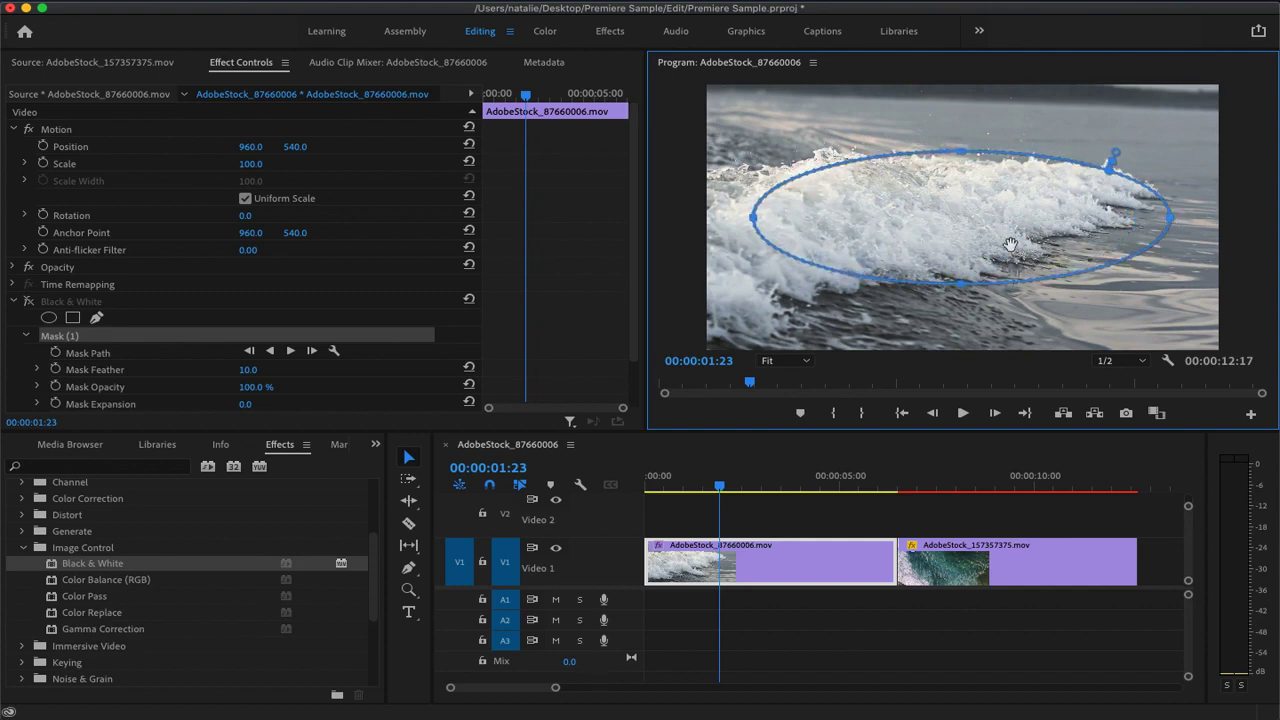
pyautogui.click(30, 304)
pyautogui.moveTo(1012, 245); pyautogui.dragTo(957, 239)
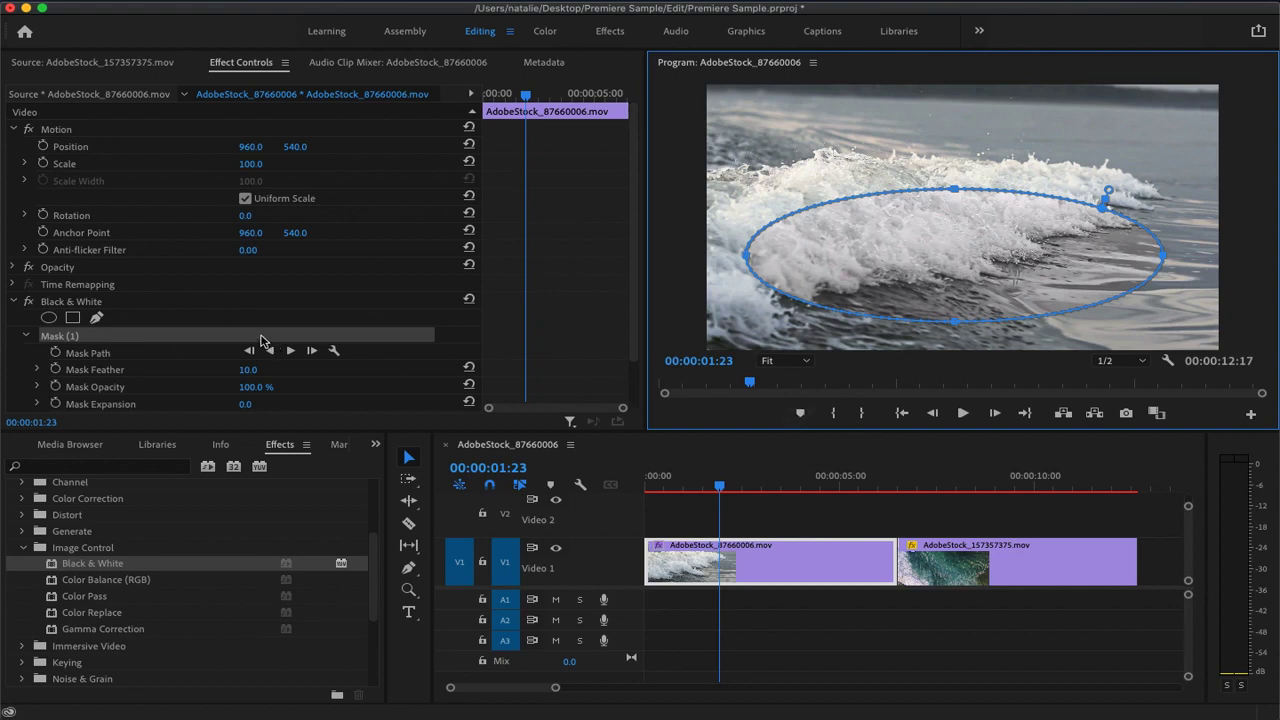
# Keyframe the ellipse mask's opacity from 0% at 00:00:00:03 to 100% at 00:00:06:04 on the wave clip
pyautogui.scroll(-3, 112, 350)
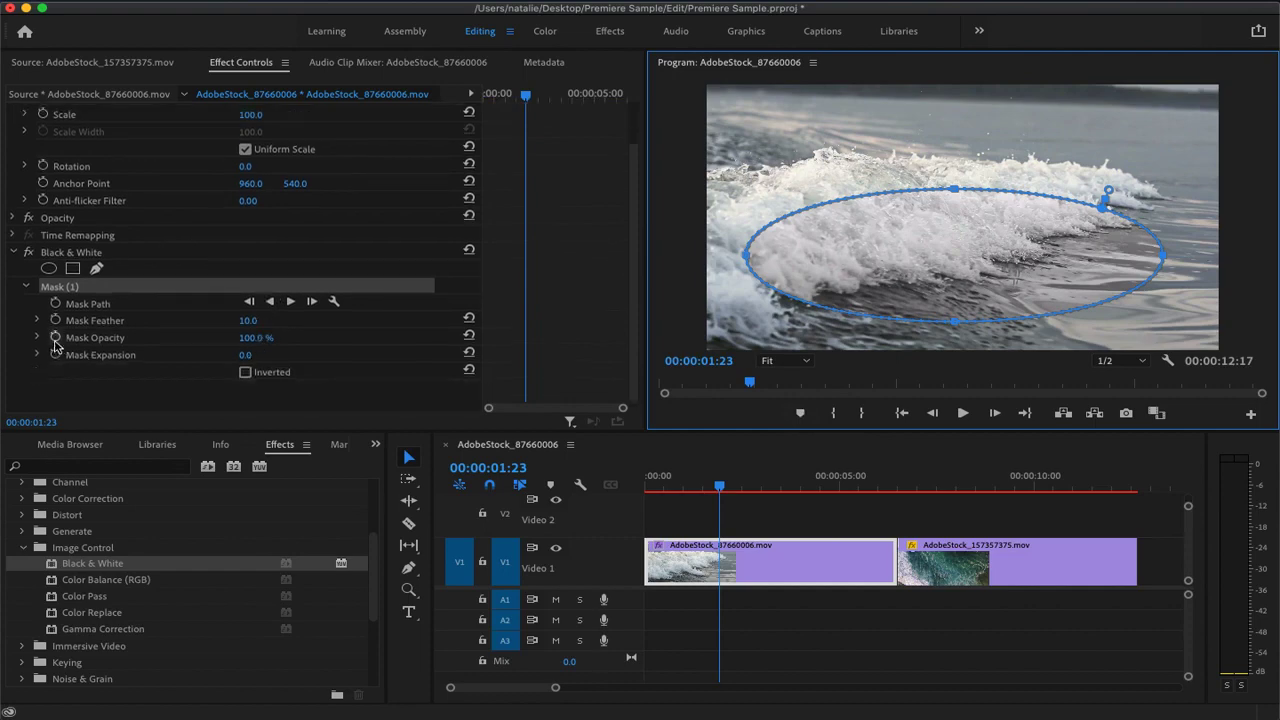
pyautogui.click(37, 338)
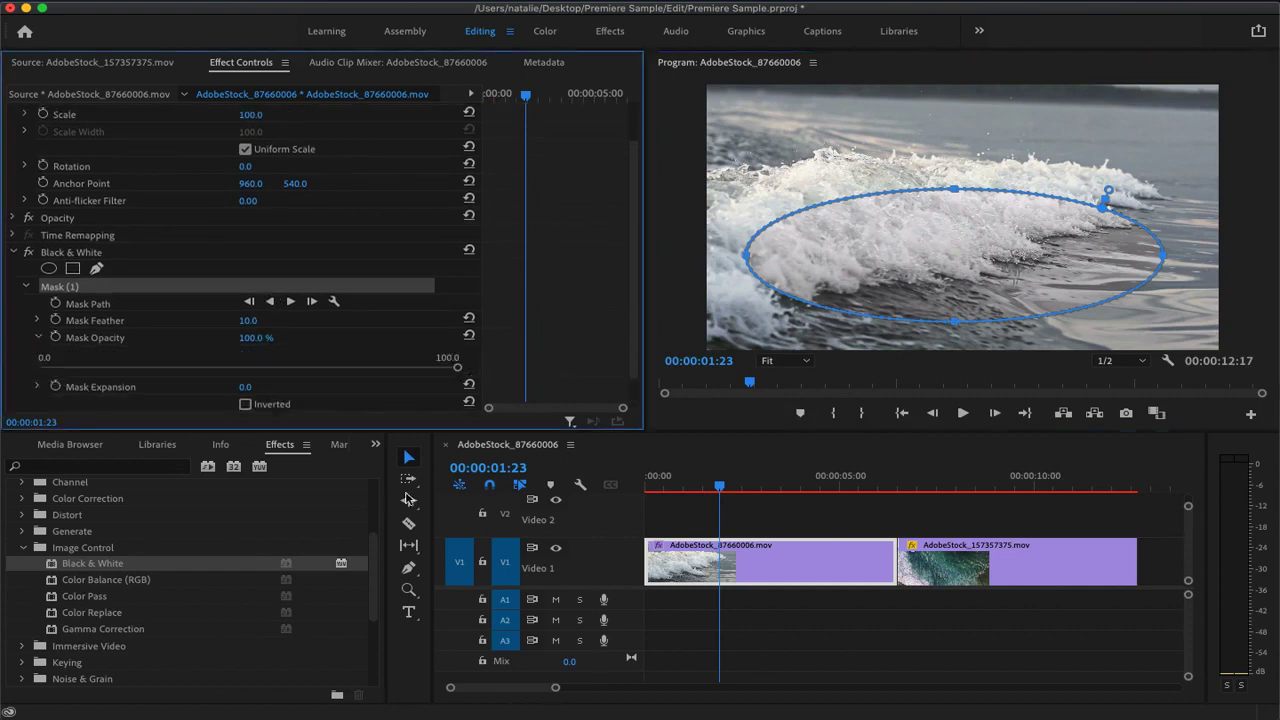
pyautogui.moveTo(722, 495); pyautogui.dragTo(649, 492)
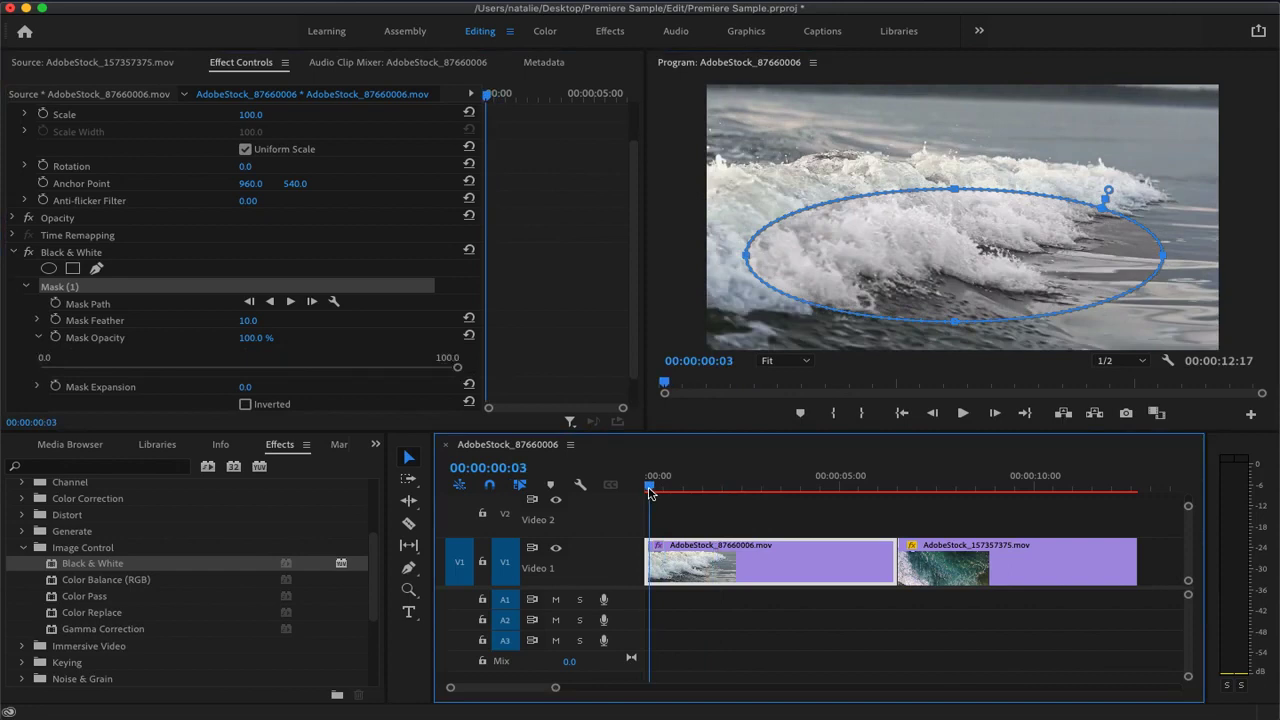
pyautogui.moveTo(263, 340); pyautogui.dragTo(160, 340)
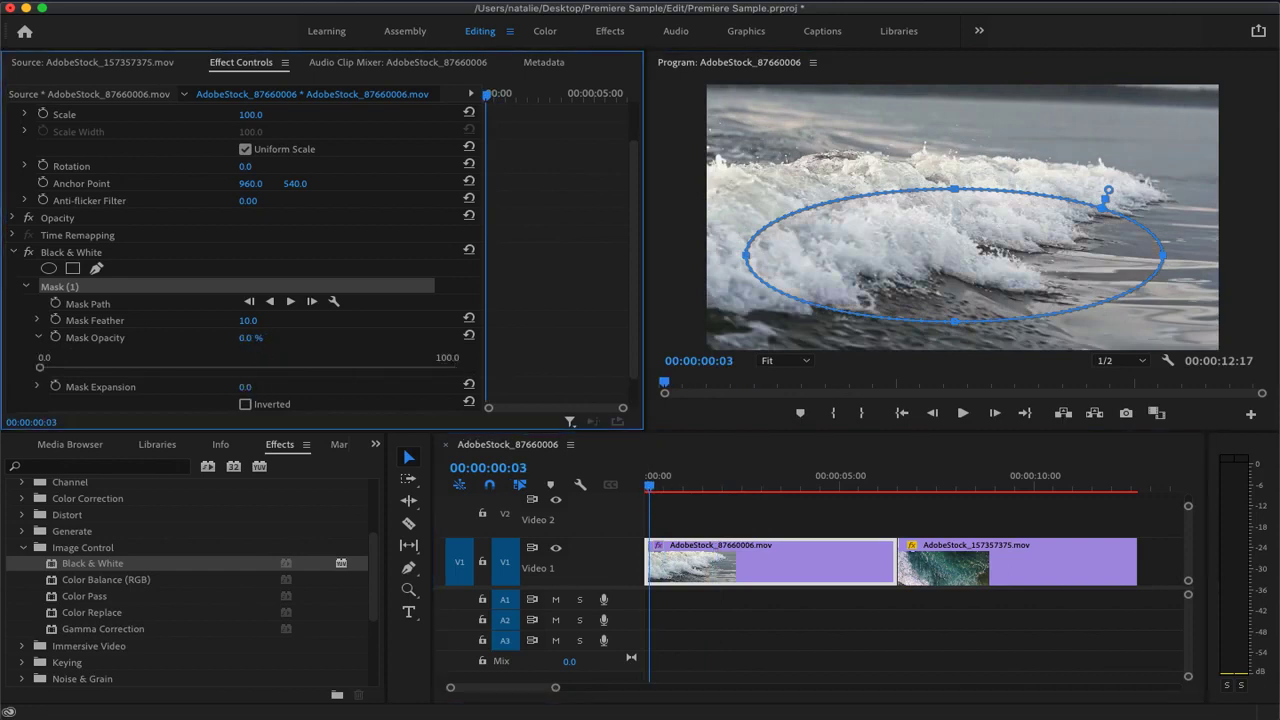
pyautogui.click(55, 337)
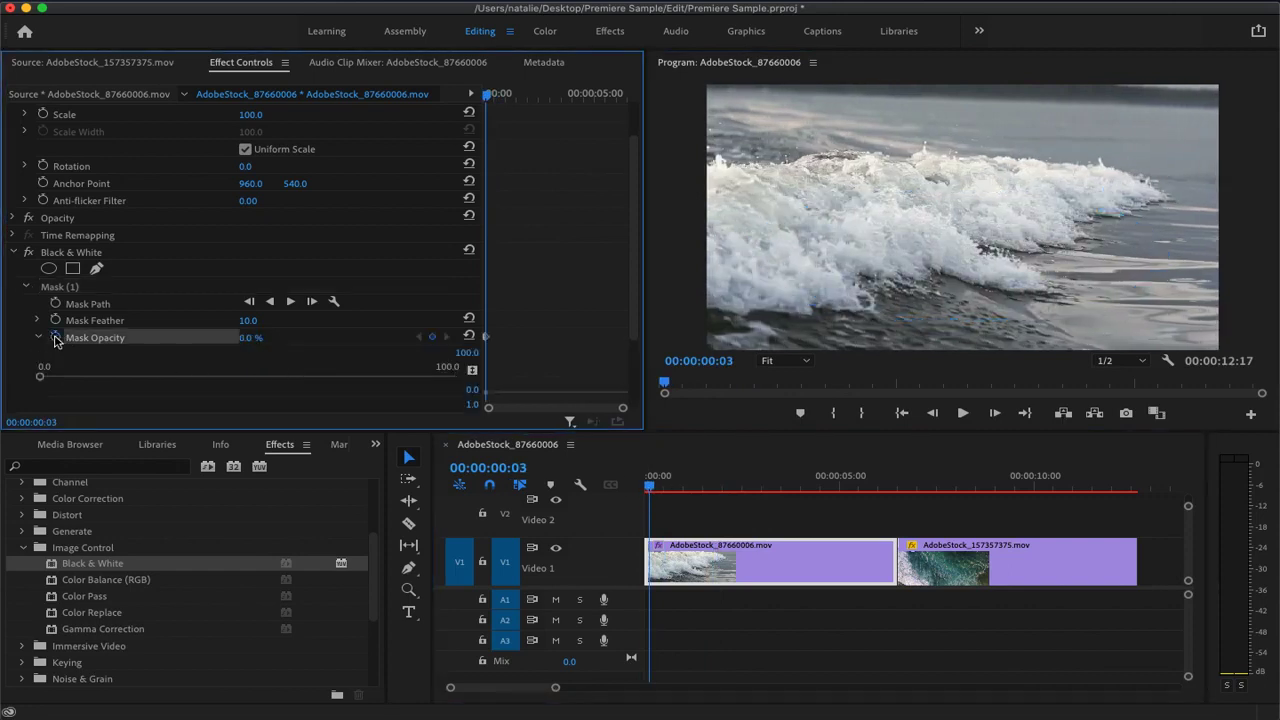
pyautogui.moveTo(652, 488); pyautogui.dragTo(884, 496)
pyautogui.moveTo(245, 337); pyautogui.dragTo(457, 376)
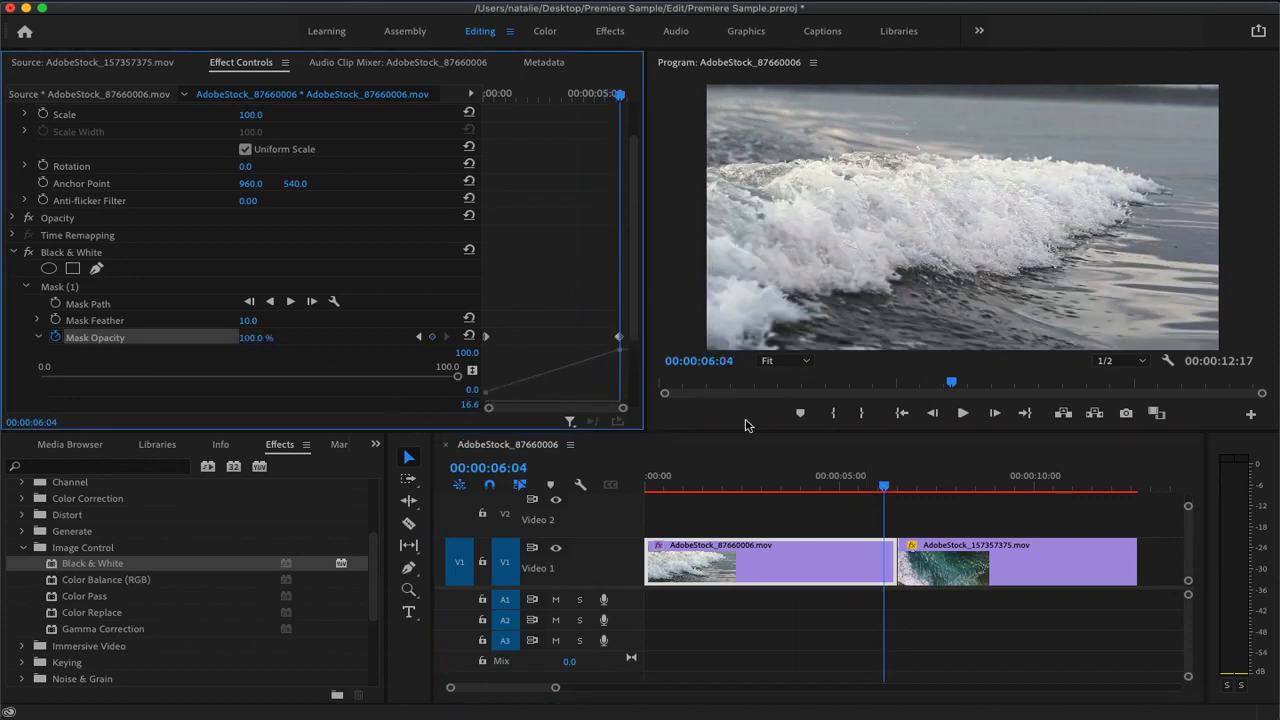
# Play the sequence from near its start to review the mask fade, and disable the wave clip's Black & White effect
pyautogui.moveTo(886, 490); pyautogui.dragTo(660, 497)
pyautogui.press('space')
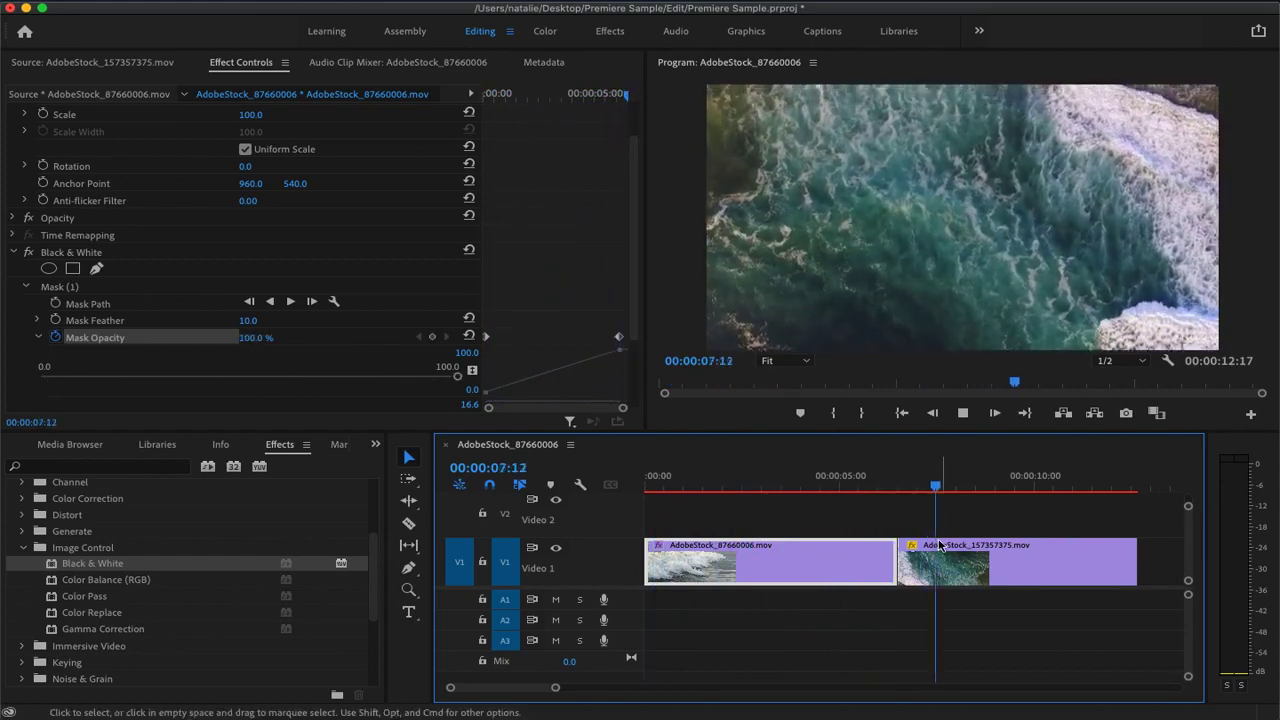
pyautogui.press('space')
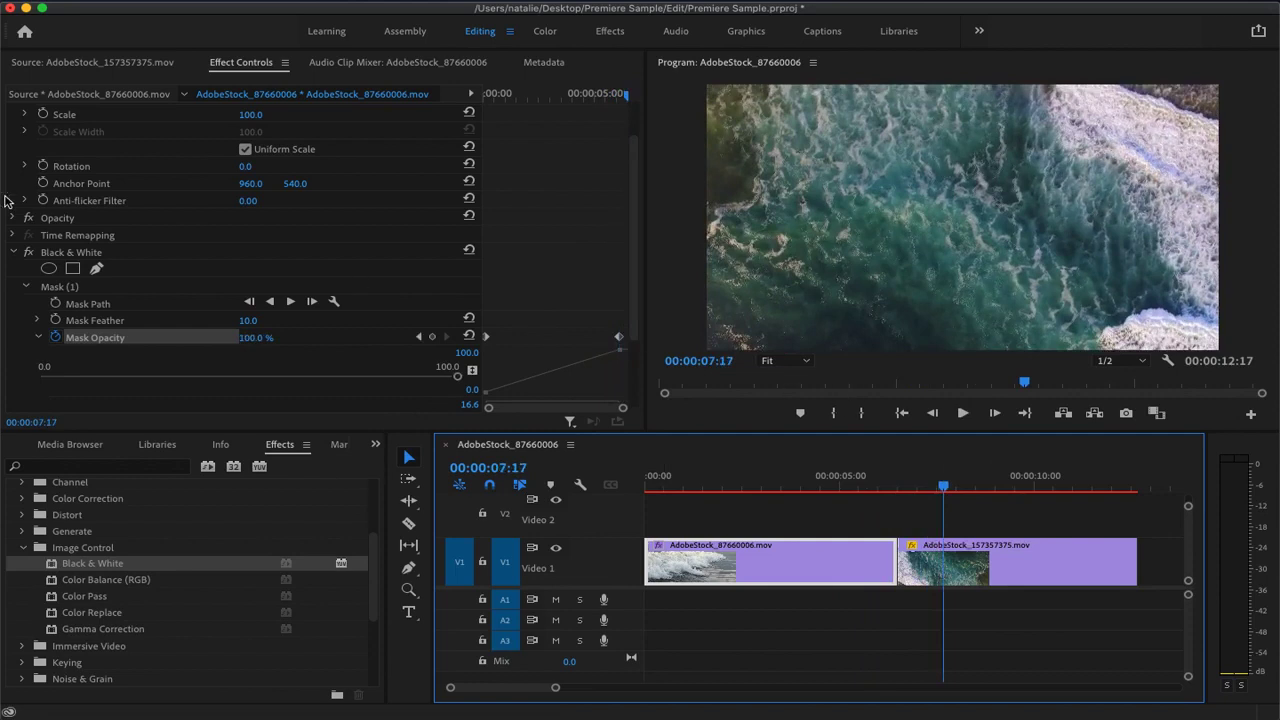
pyautogui.click(28, 252)
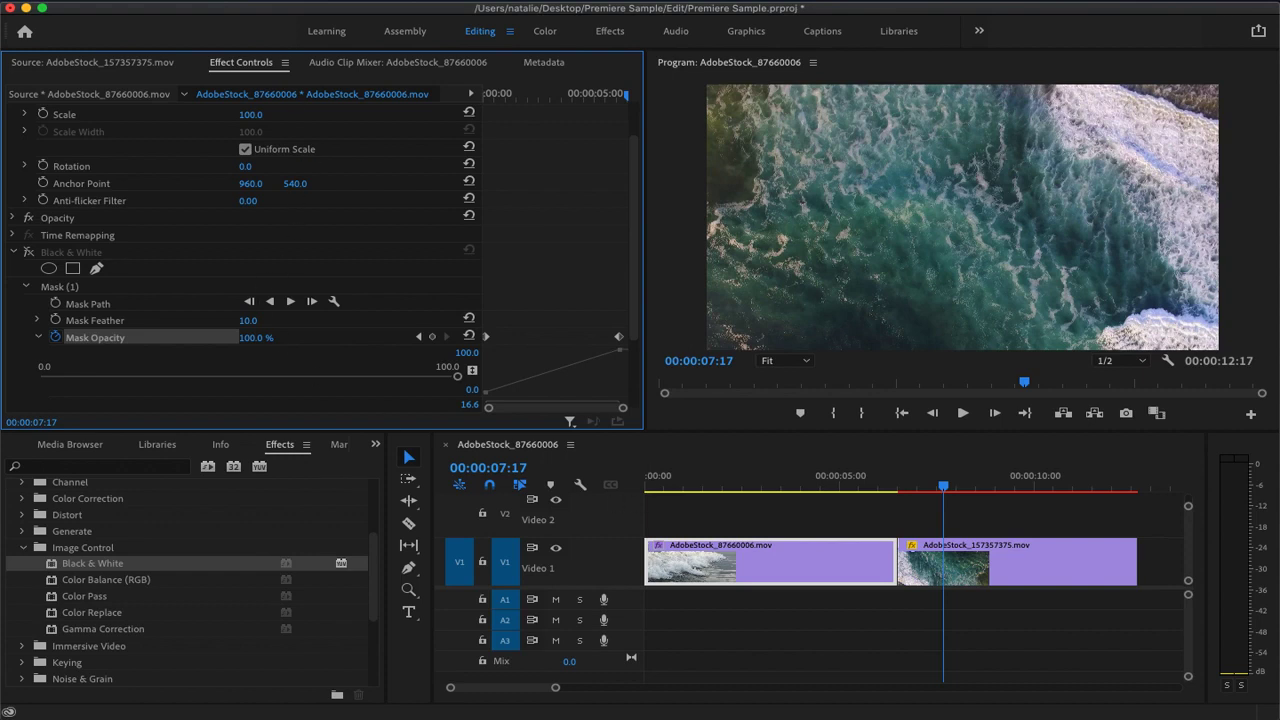
# Create a 1920 × 1080 adjustment layer at 25.00 fps with square pixels in the Premiere Sample project
pyautogui.click(165, 0)
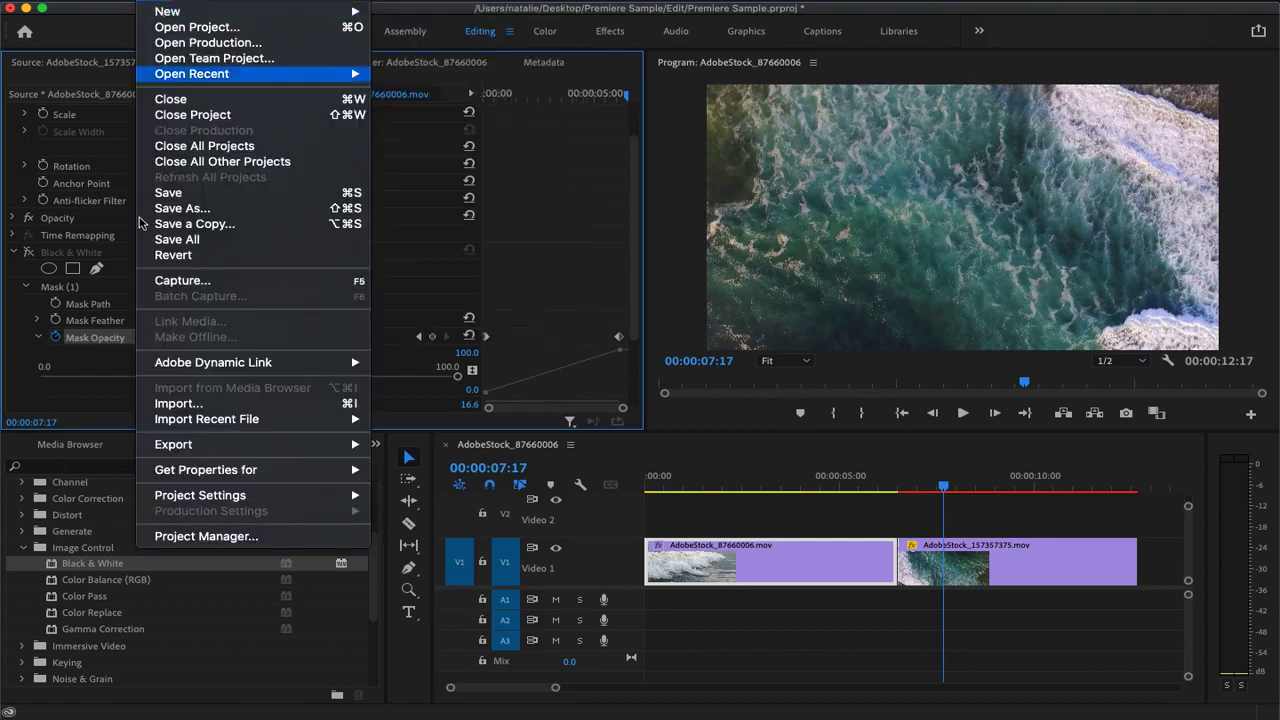
pyautogui.click(258, 626)
pyautogui.click(375, 445)
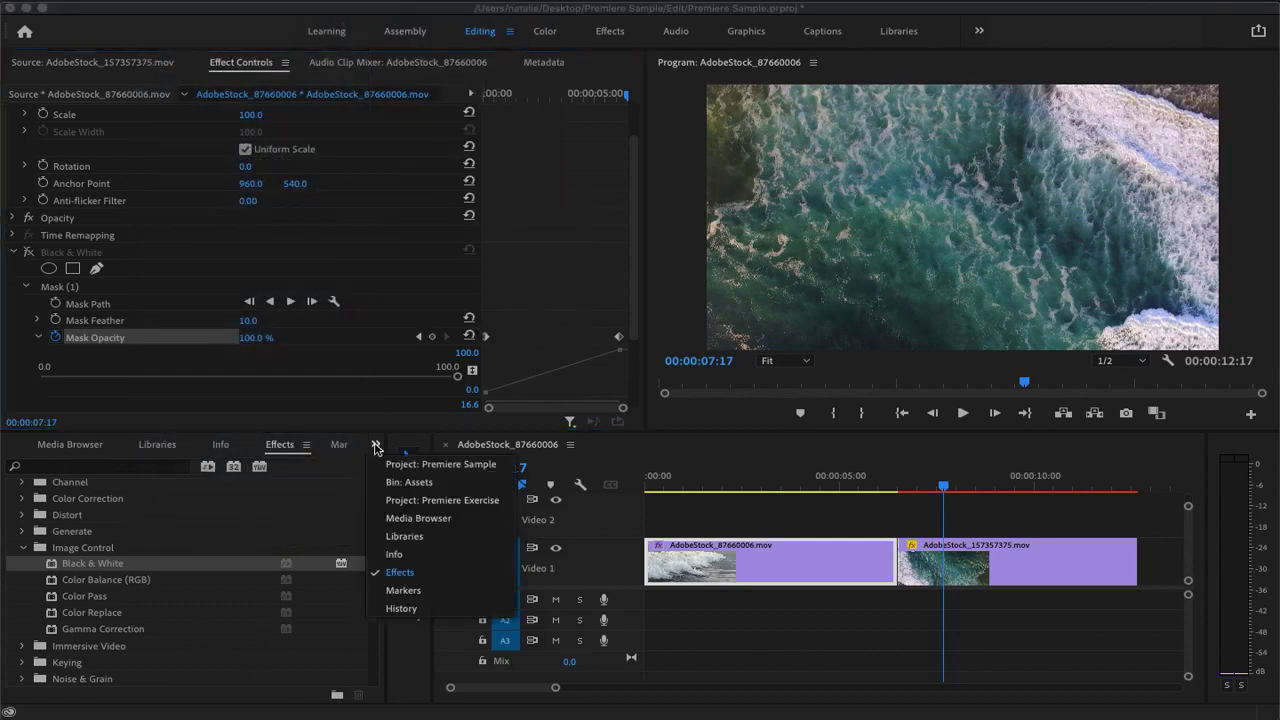
pyautogui.click(375, 447)
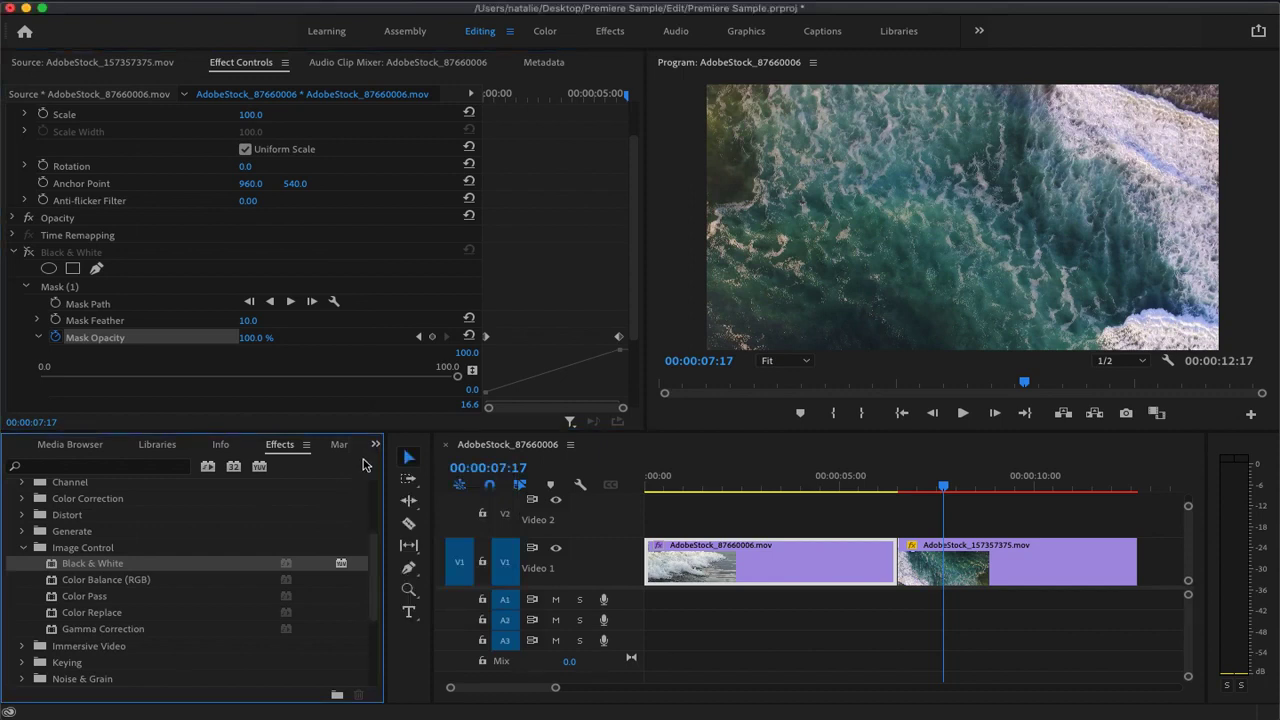
pyautogui.click(378, 449)
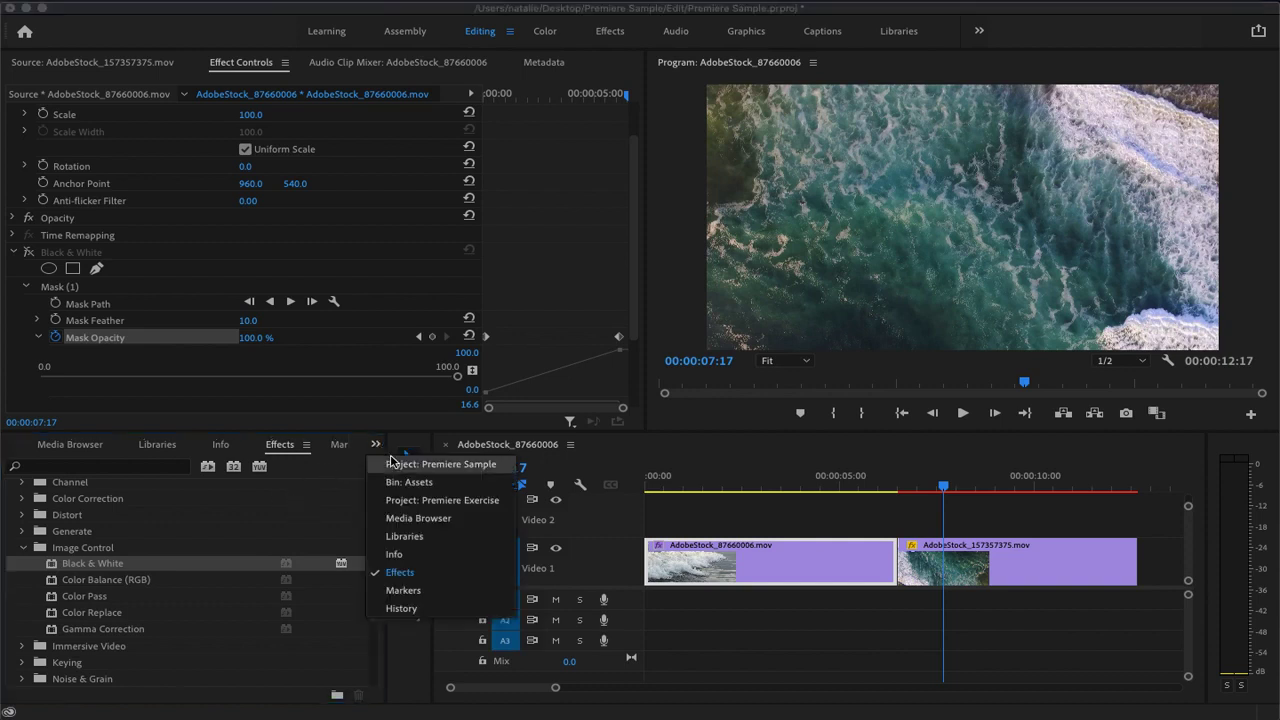
pyautogui.click(394, 463)
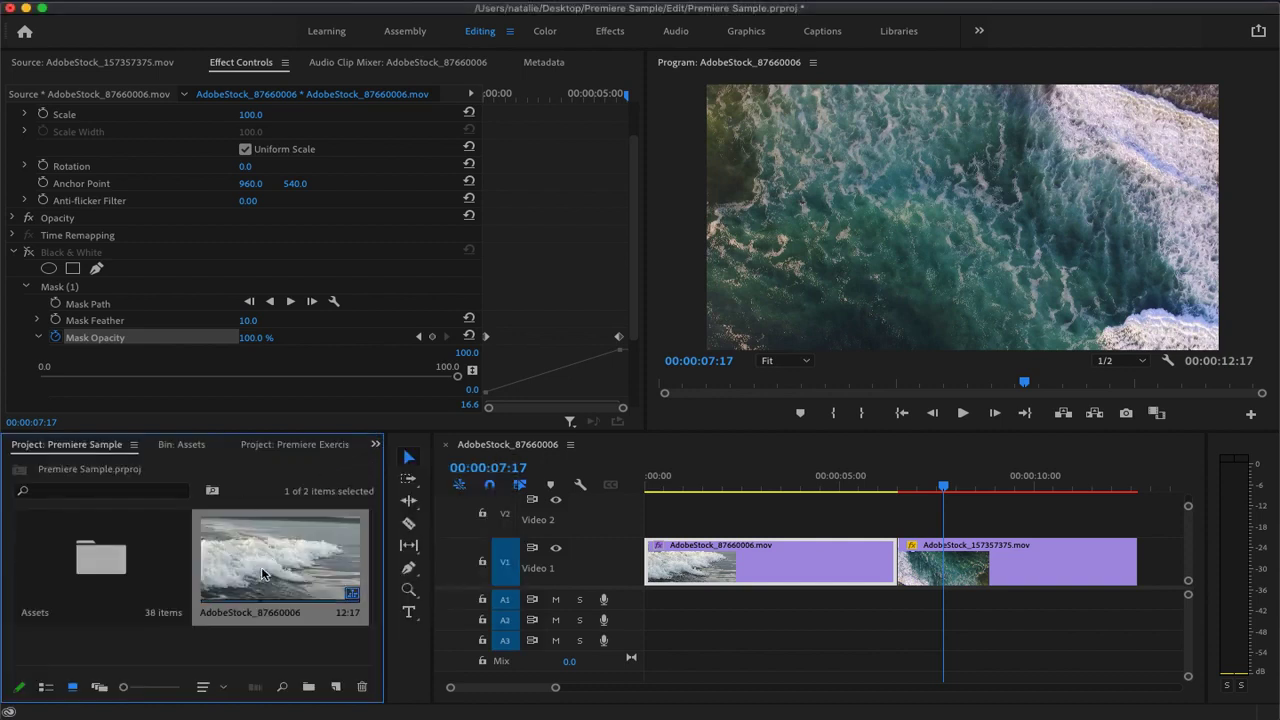
pyautogui.rightClick(240, 647)
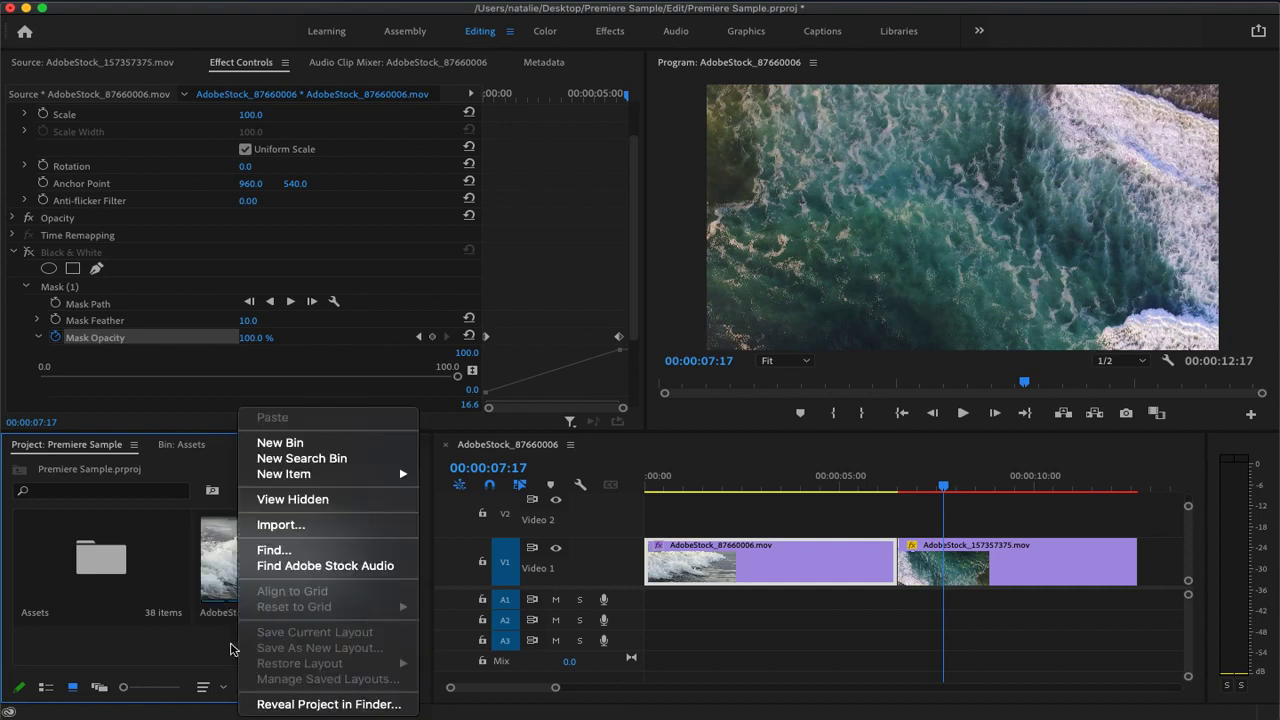
pyautogui.moveTo(331, 484)
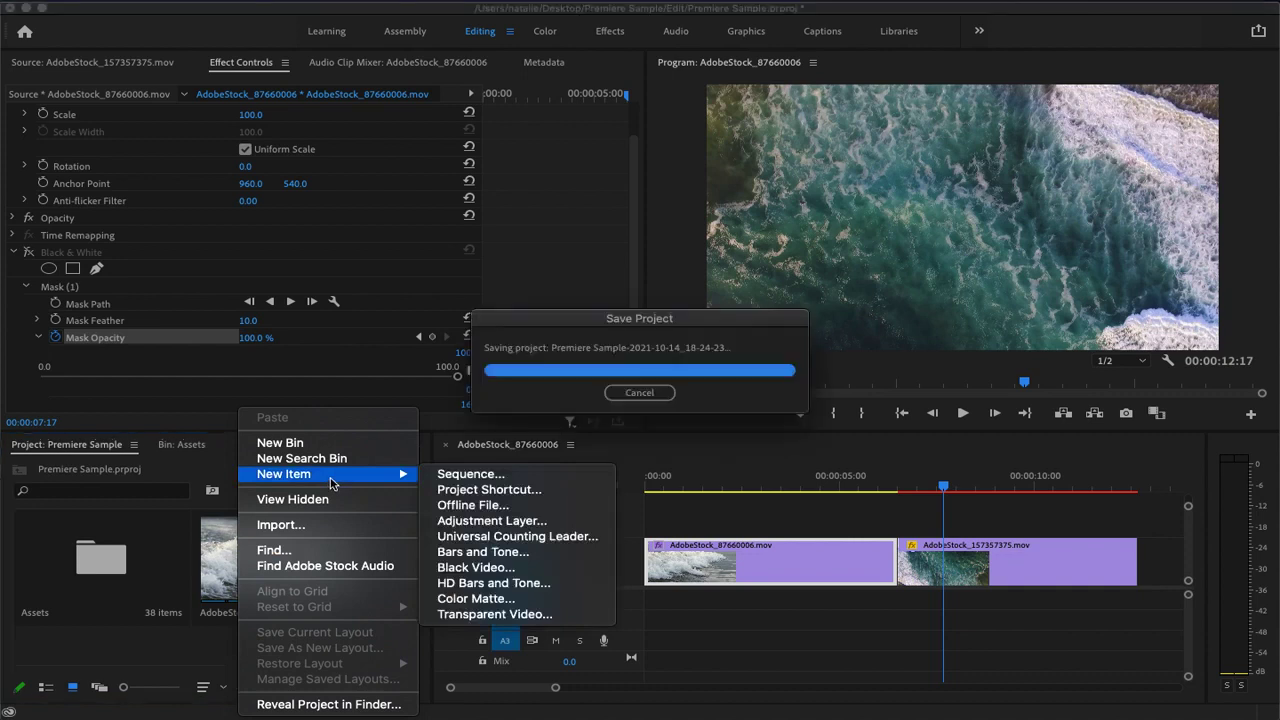
pyautogui.click(486, 520)
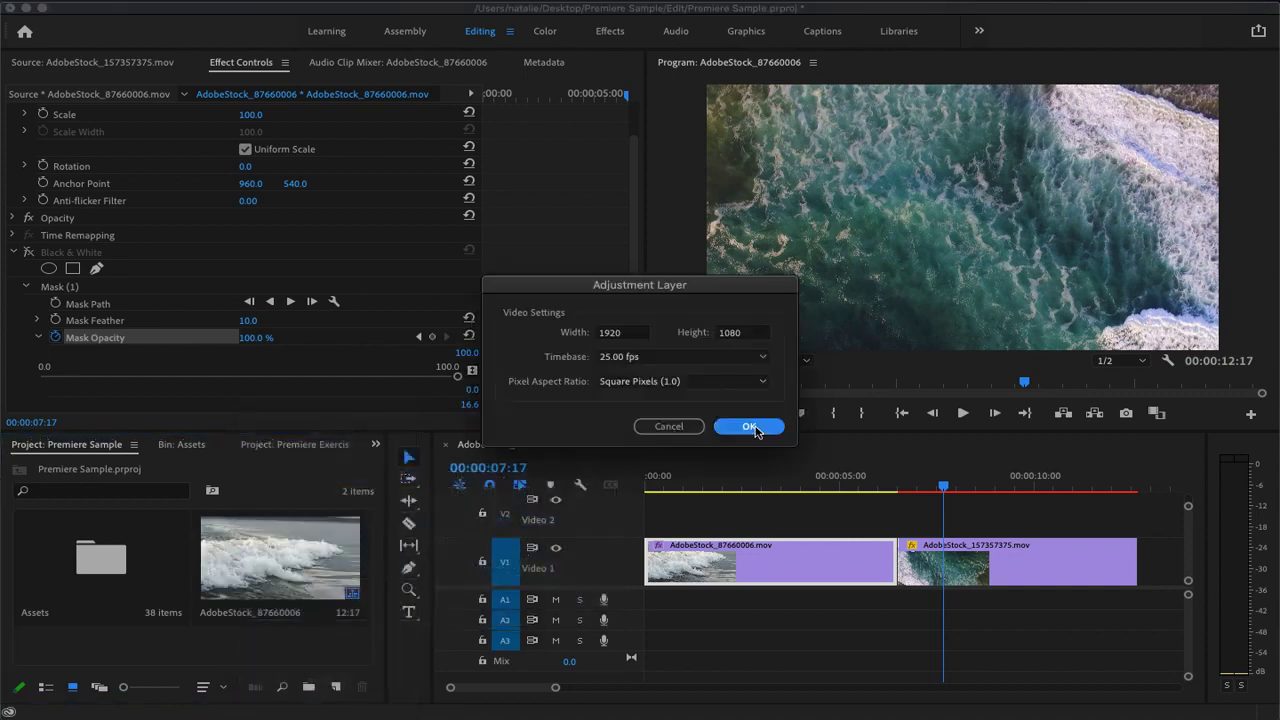
pyautogui.click(758, 428)
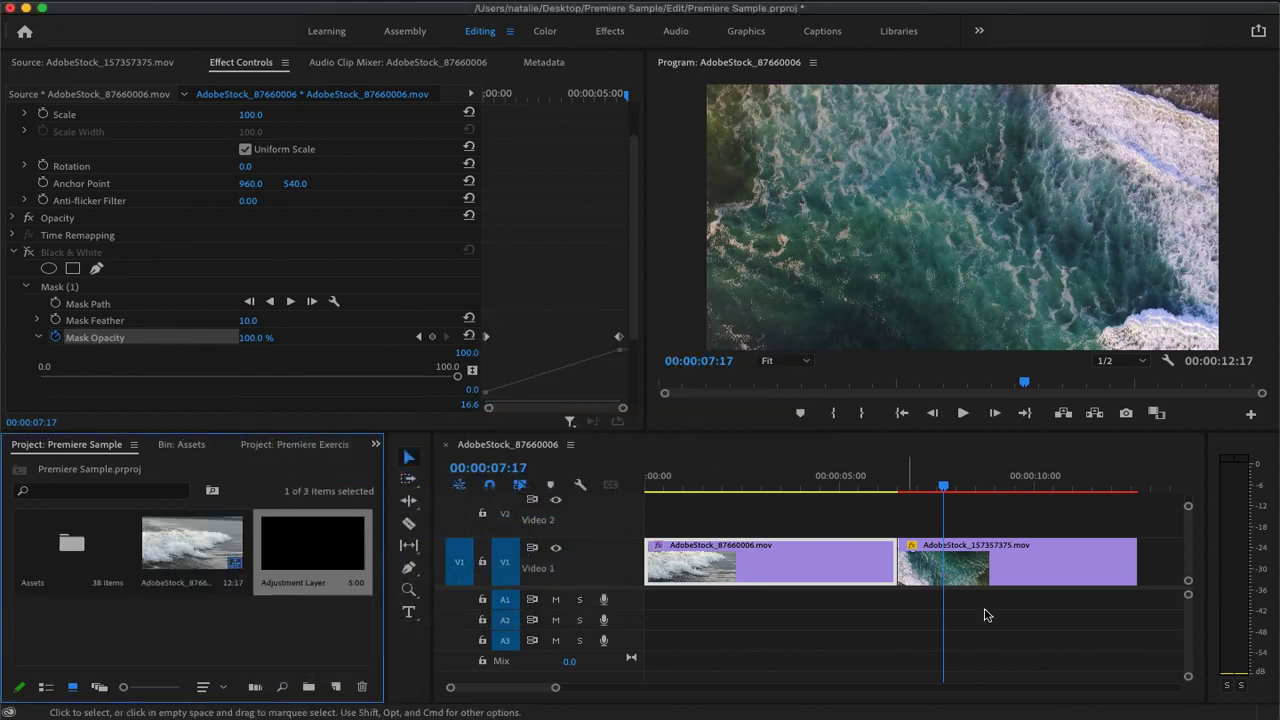
# Place the adjustment layer at the start of Video 2 and extend it to the end of the aerial clip
pyautogui.click(582, 590)
pyautogui.moveTo(582, 590); pyautogui.dragTo(582, 644)
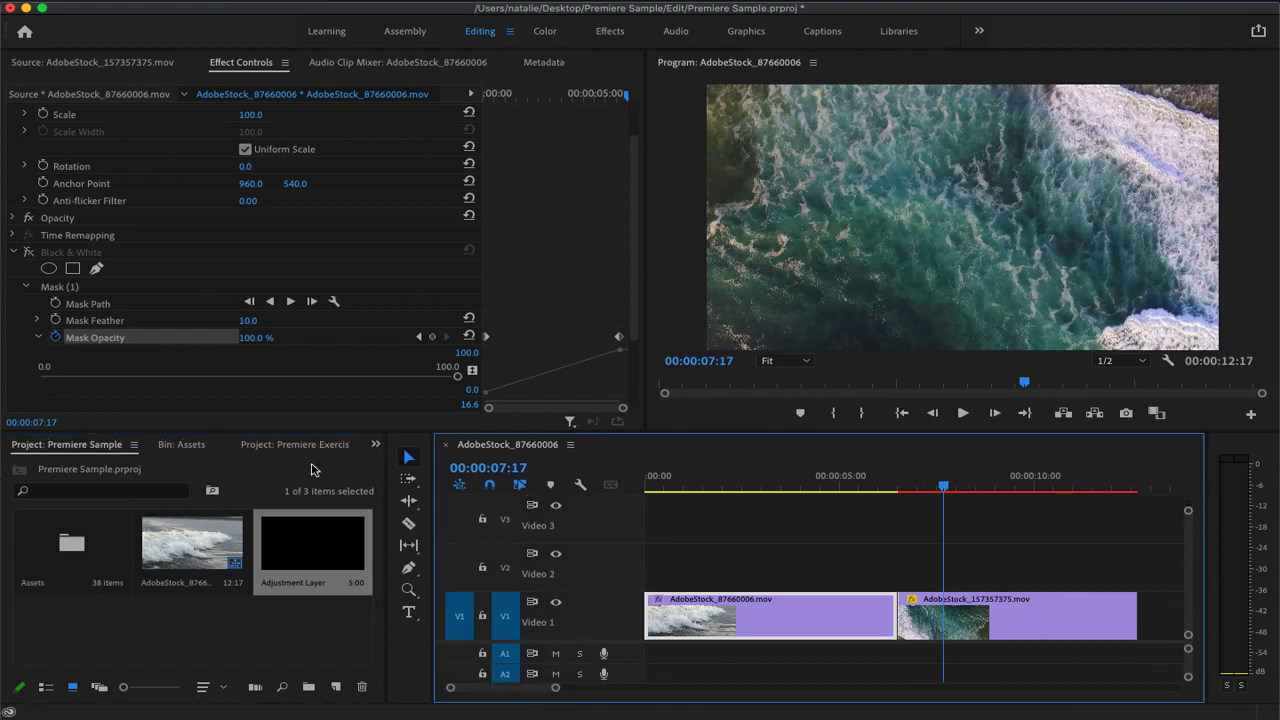
pyautogui.moveTo(312, 551); pyautogui.dragTo(657, 563)
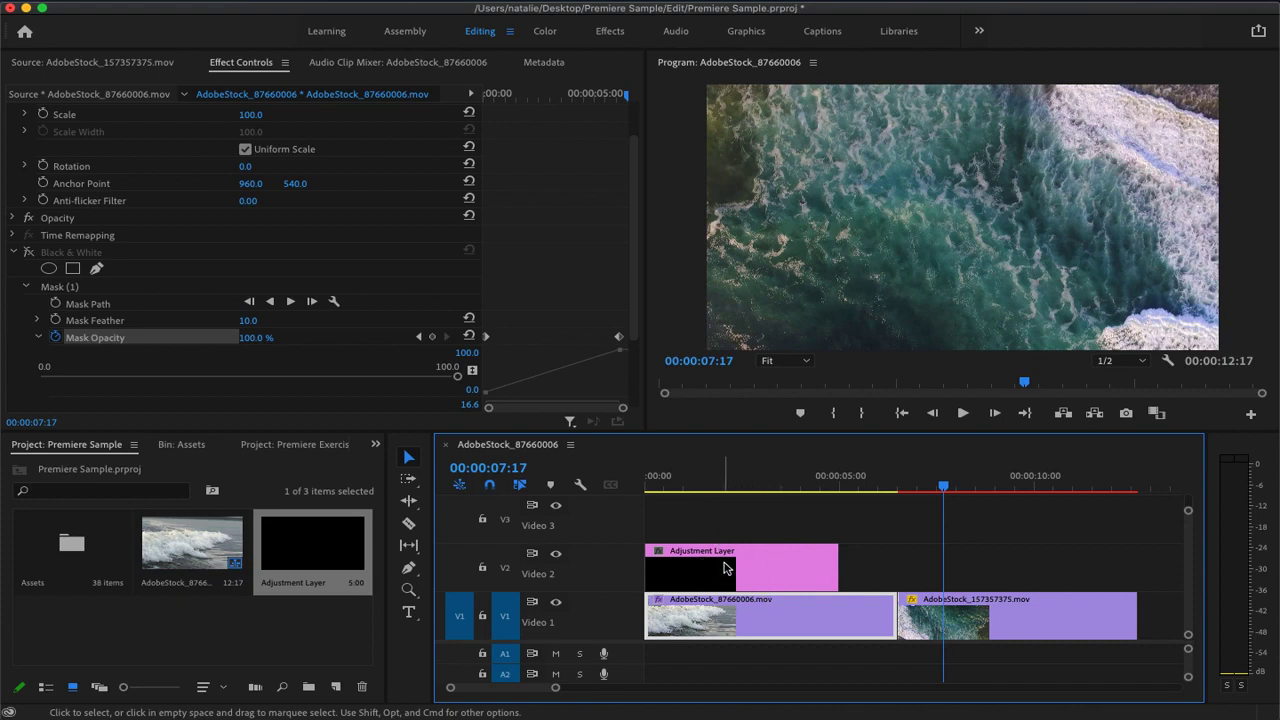
pyautogui.click(765, 563)
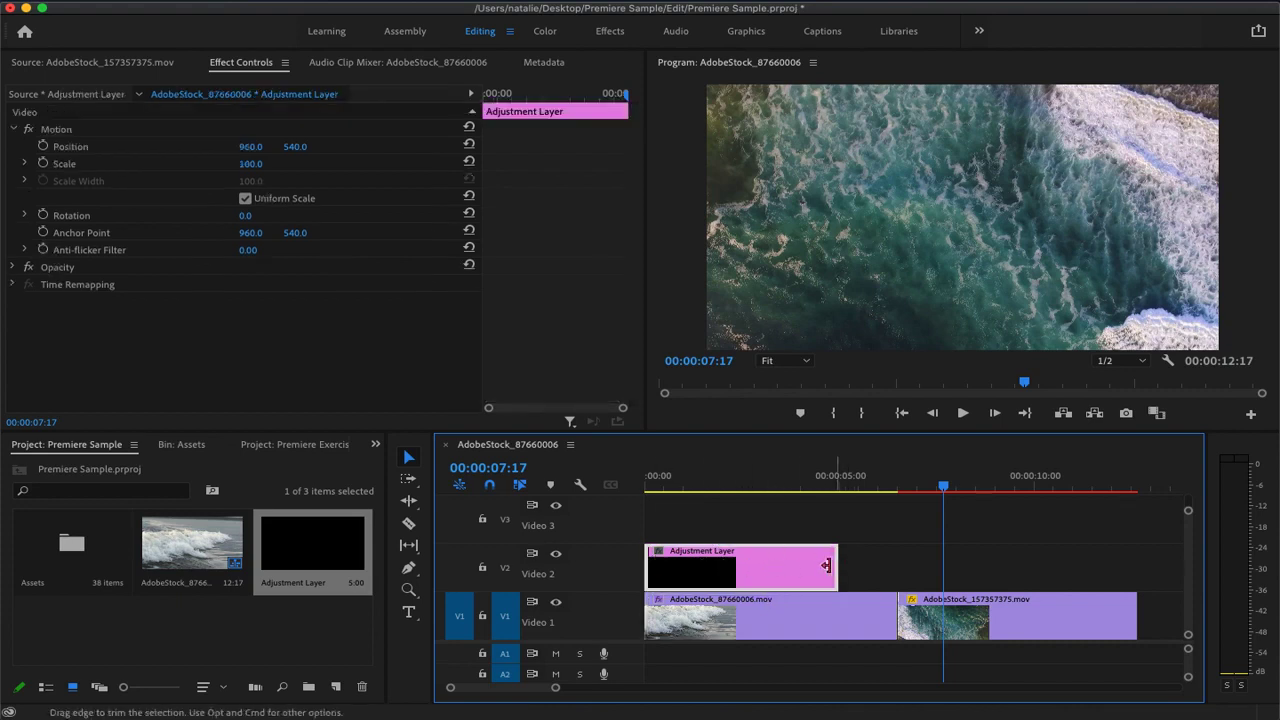
pyautogui.moveTo(837, 565); pyautogui.dragTo(1136, 564)
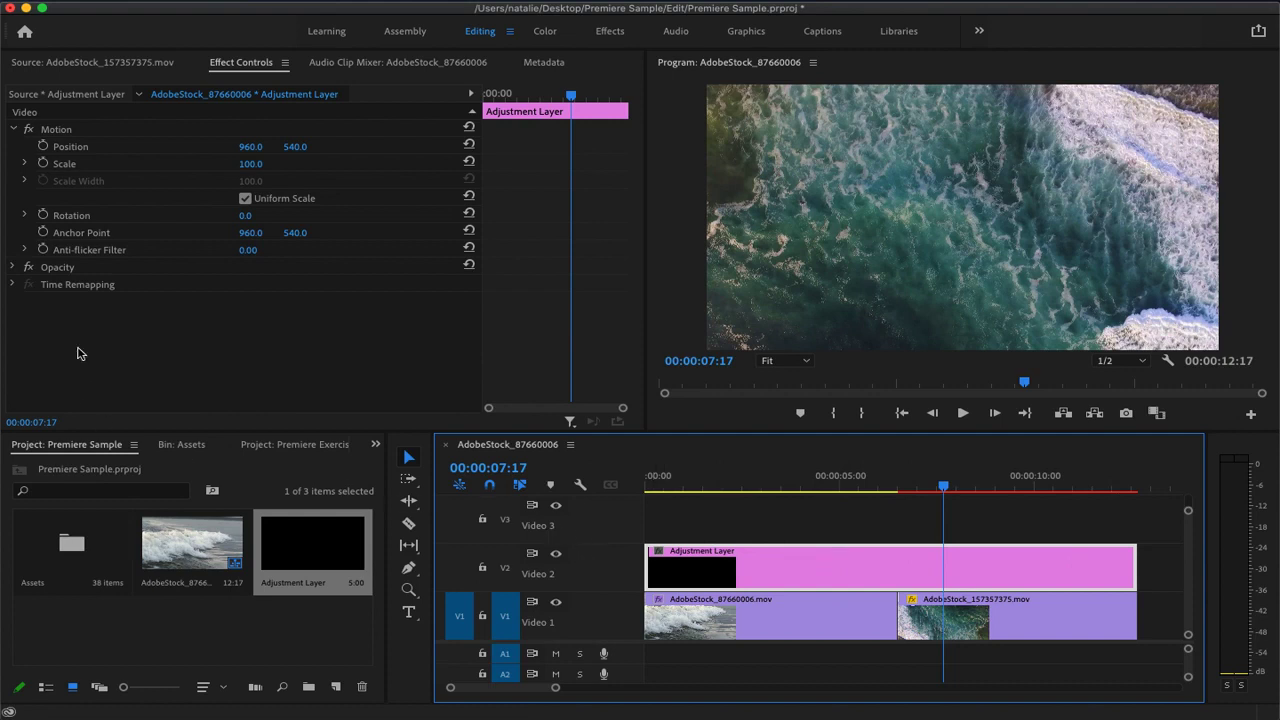
# Apply the Black & White effect from the Image Control group to the adjustment layer on Video 2
pyautogui.click(302, 538)
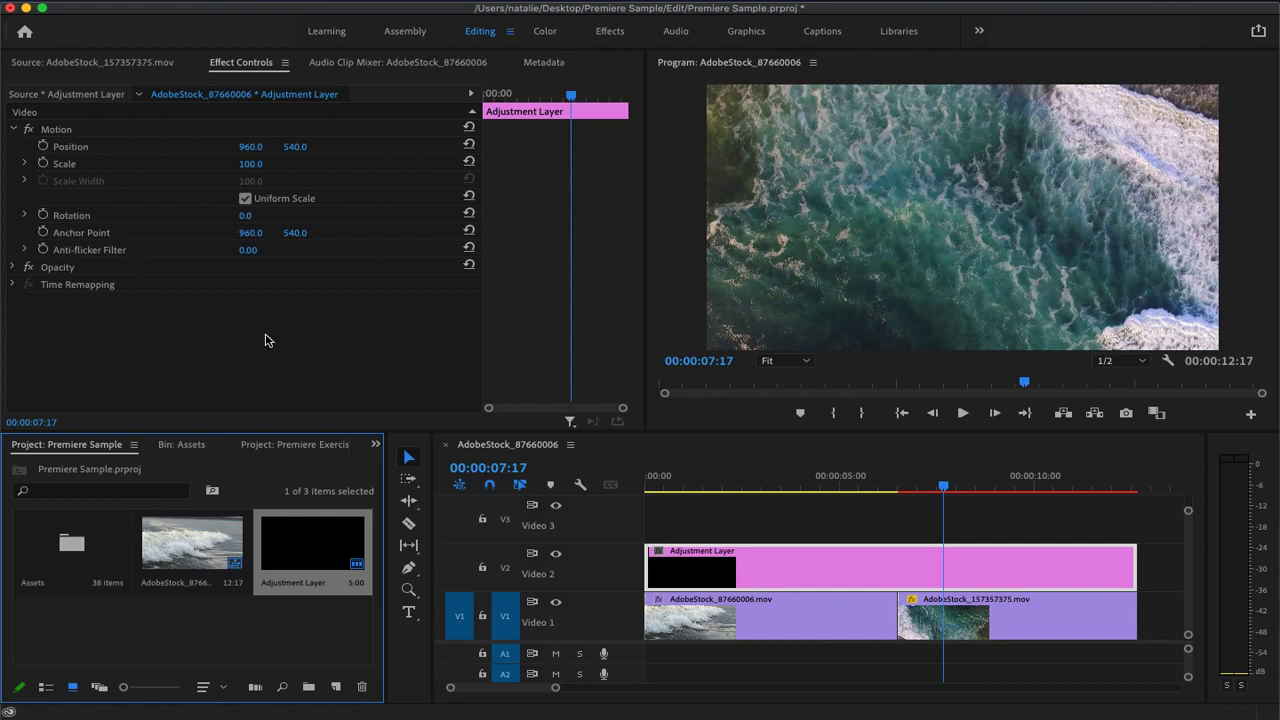
pyautogui.click(375, 444)
pyautogui.click(424, 576)
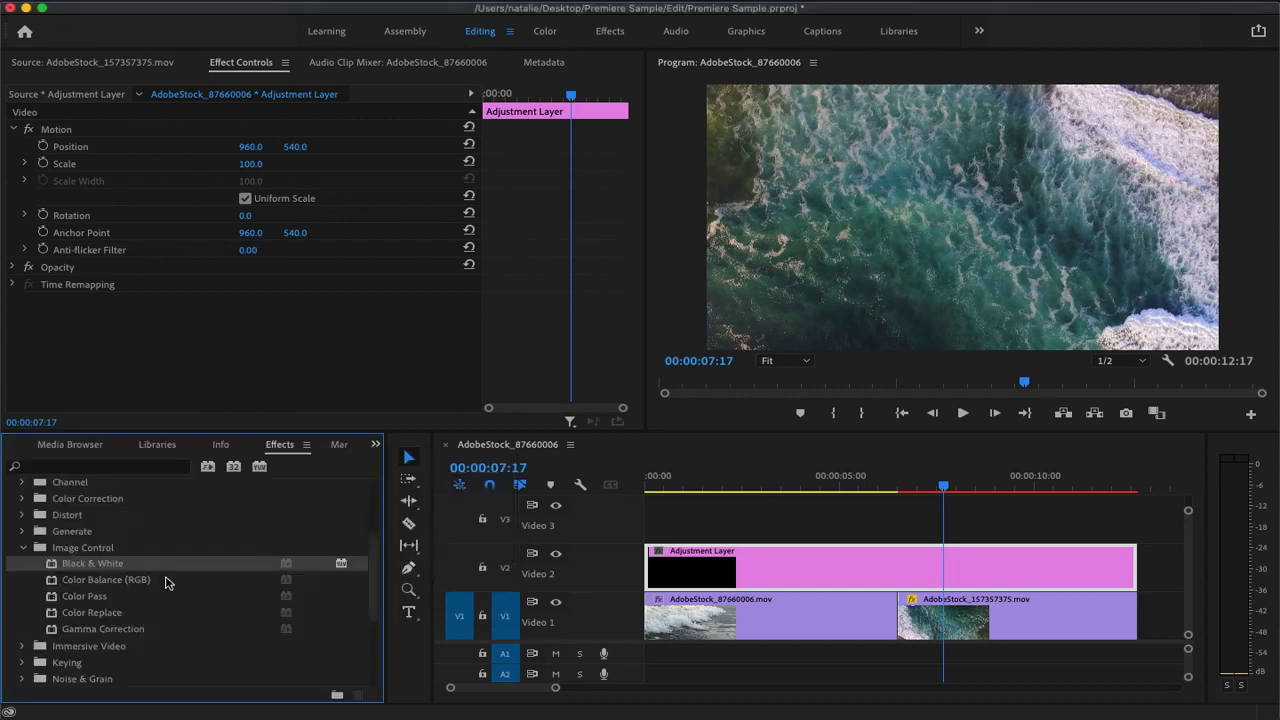
pyautogui.moveTo(100, 563); pyautogui.dragTo(757, 573)
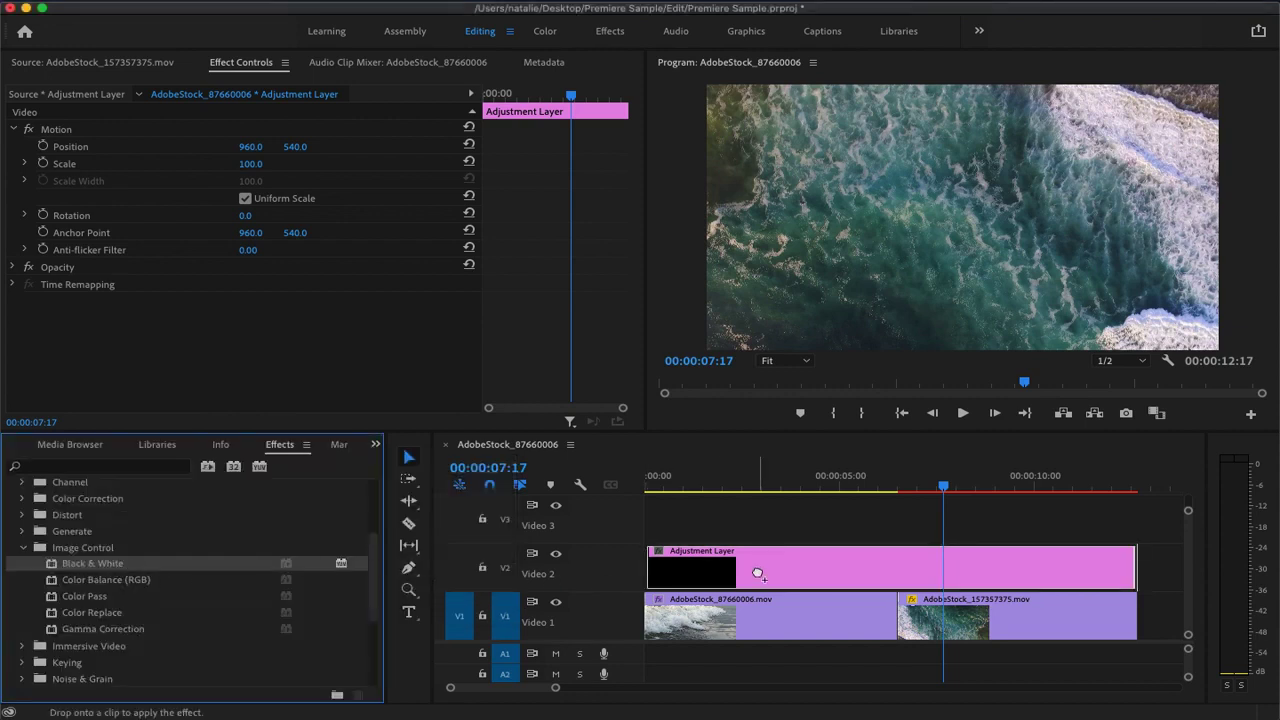
pyautogui.moveTo(757, 573); pyautogui.dragTo(757, 573)
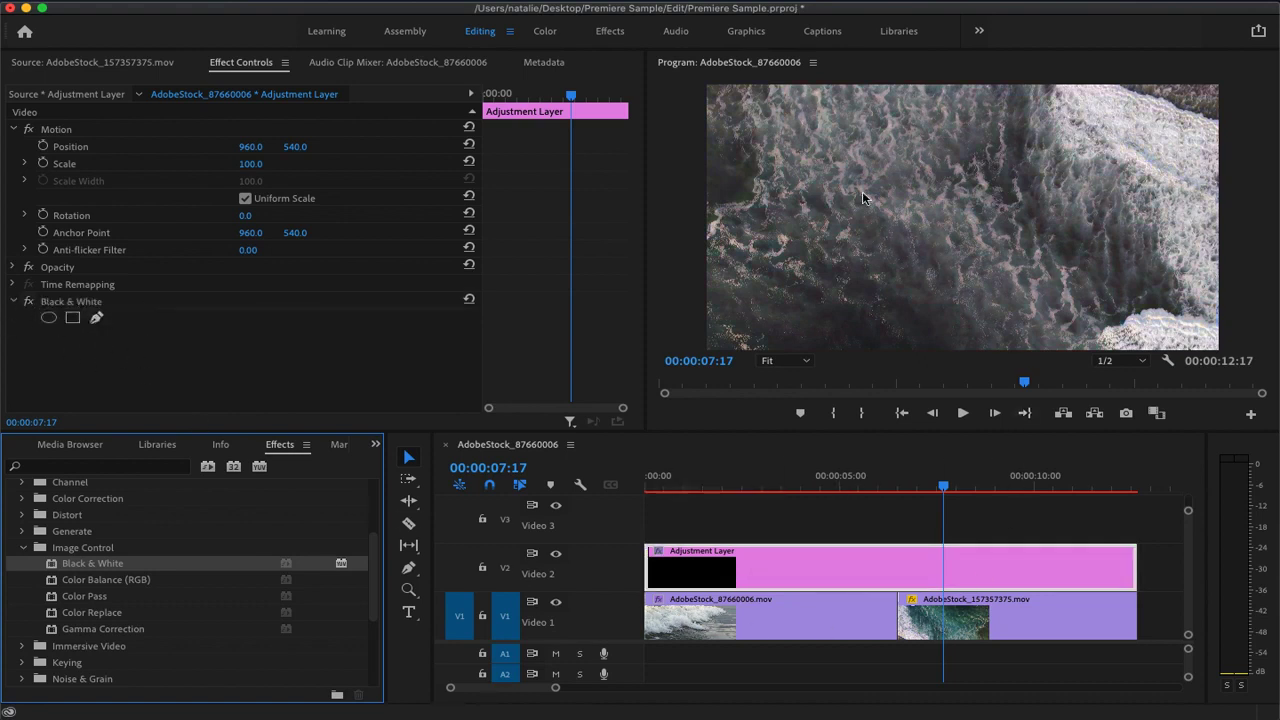
# Check the adjustment layer's effect on the wave clip at 00:00:03:03, and hide the Video 2 track
pyautogui.moveTo(943, 486); pyautogui.dragTo(767, 511)
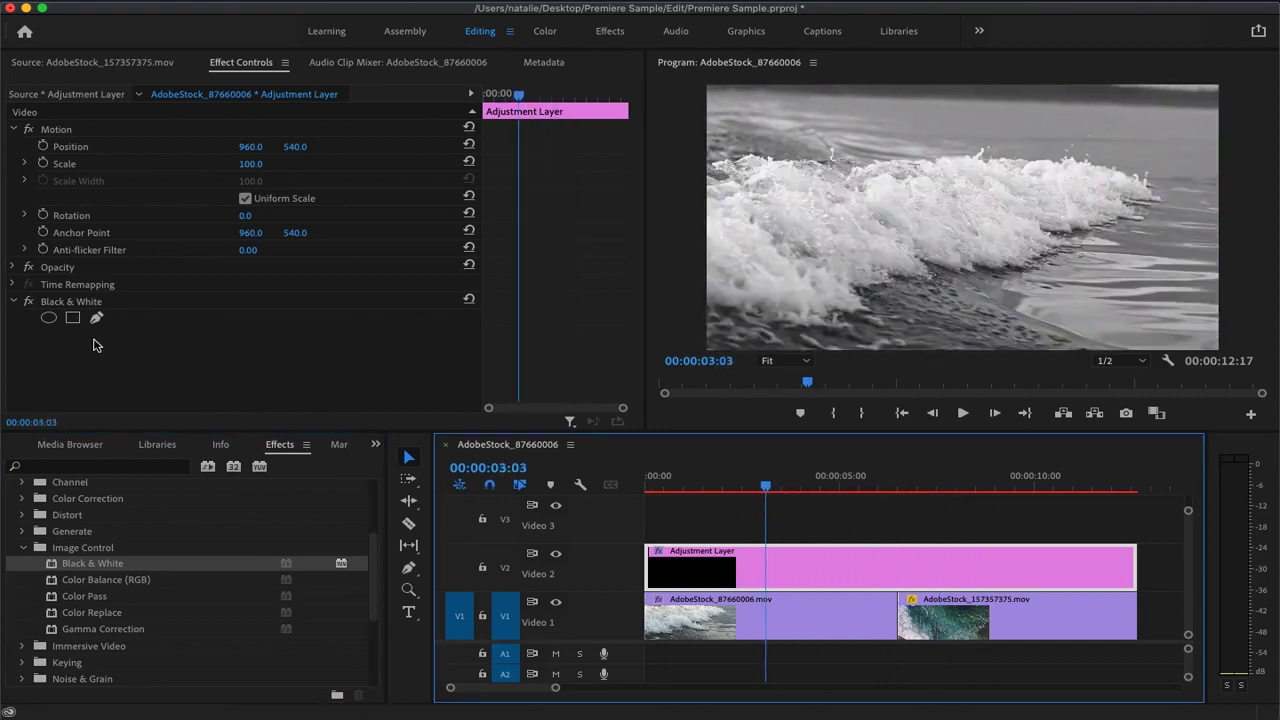
pyautogui.click(14, 301)
pyautogui.click(556, 553)
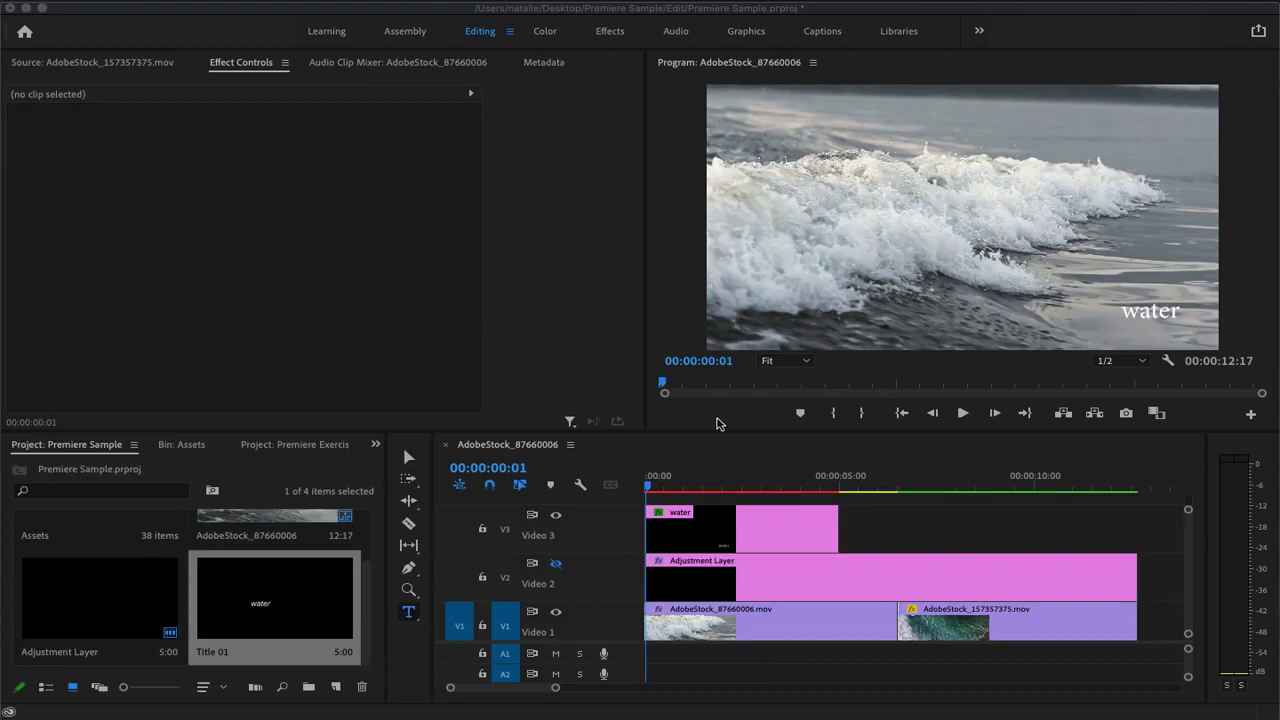
# Apply the Cross Dissolve video transition at the cut between the wave and aerial clips on Video 1
pyautogui.click(376, 448)
pyautogui.click(376, 448)
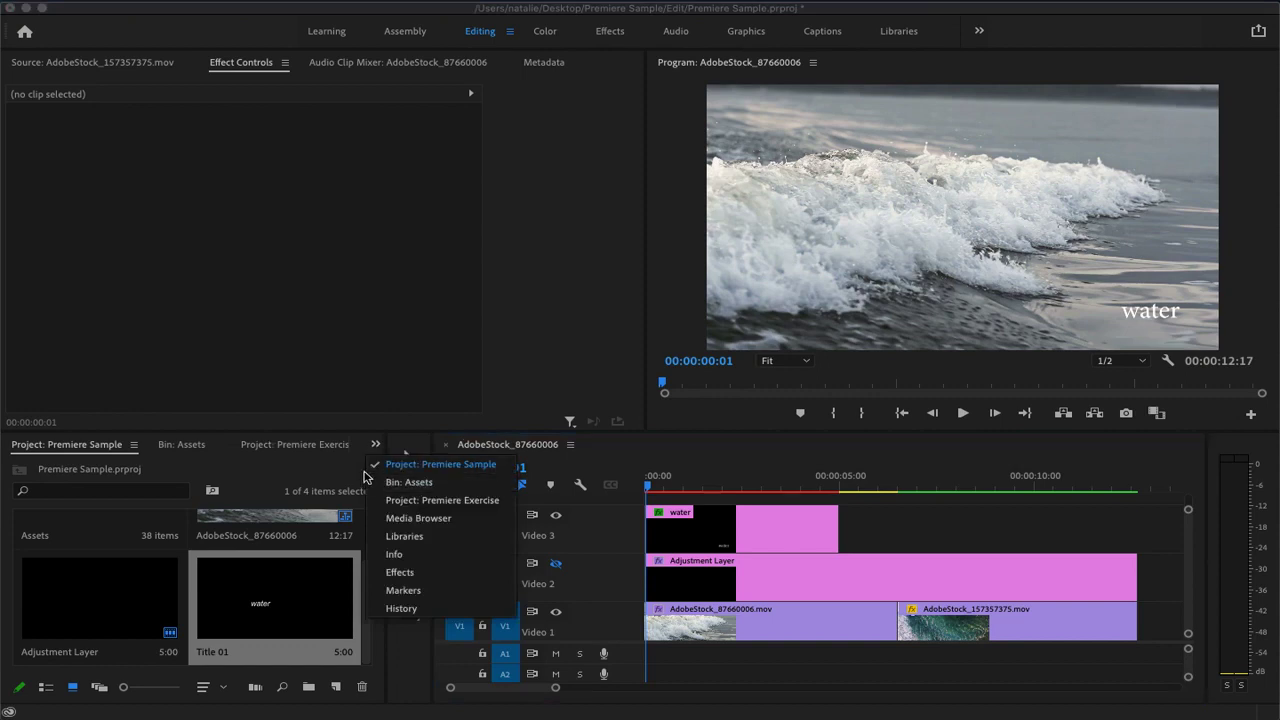
pyautogui.click(404, 580)
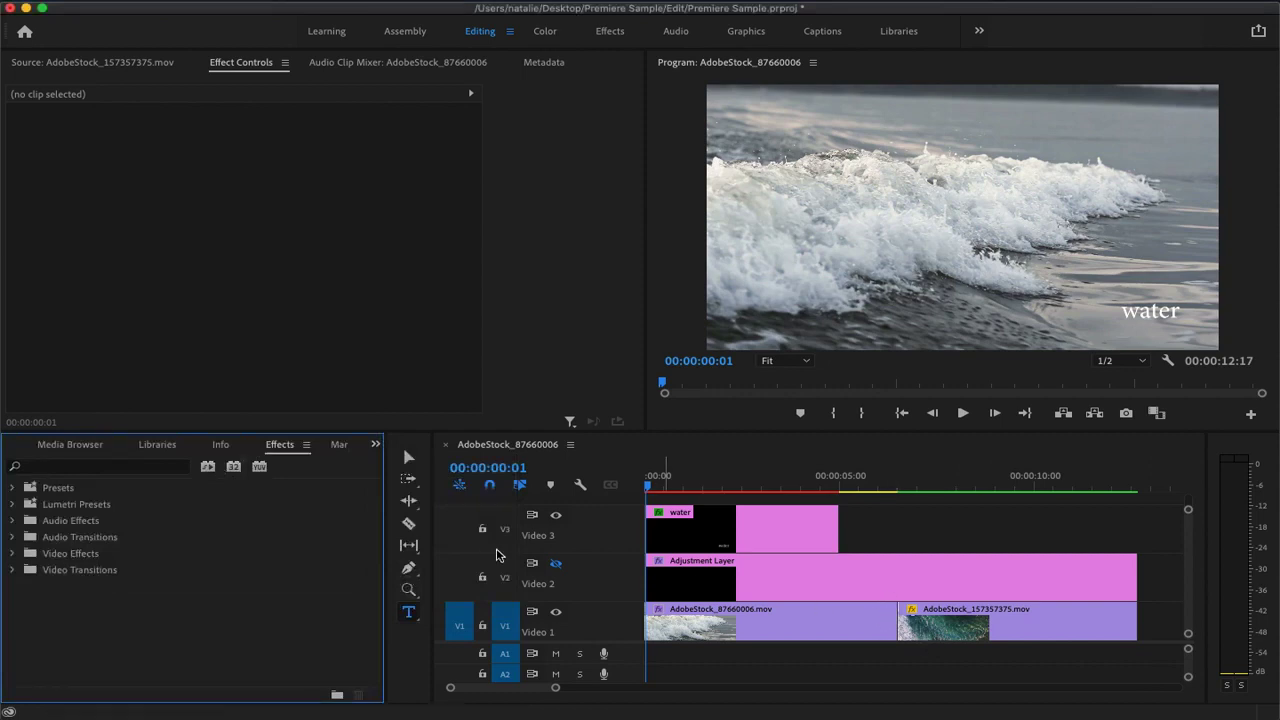
pyautogui.click(13, 569)
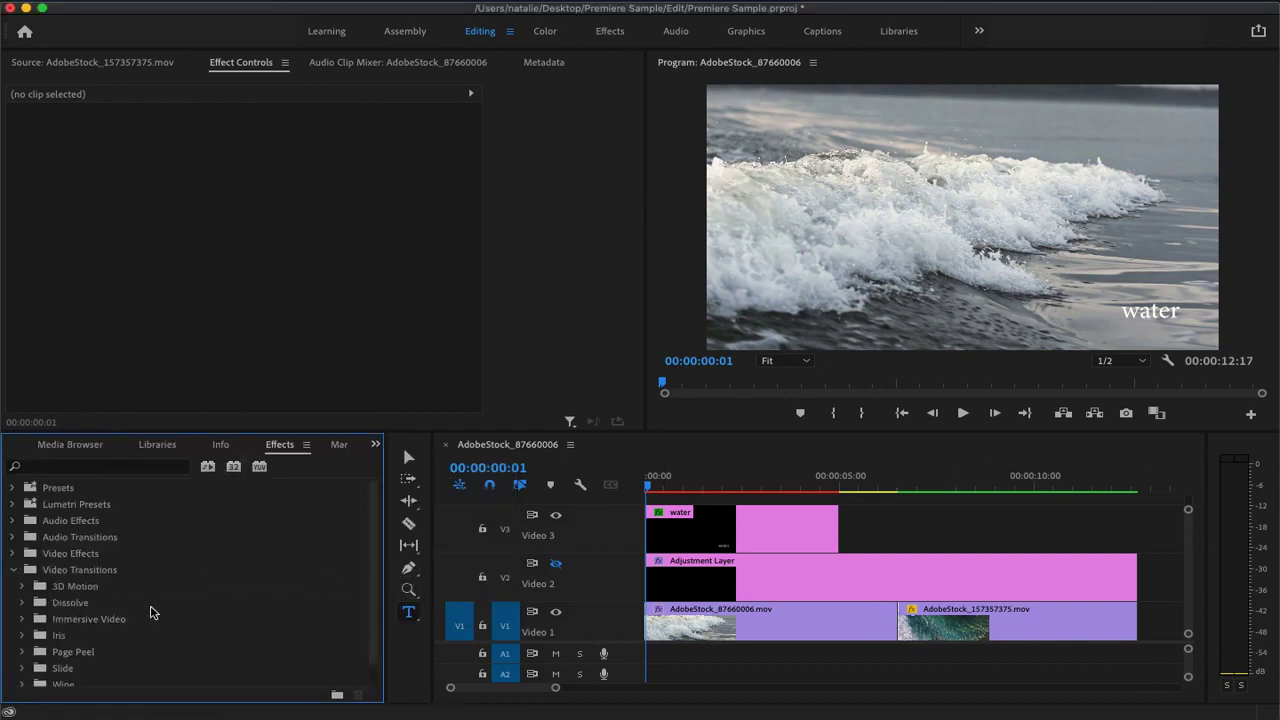
pyautogui.click(23, 602)
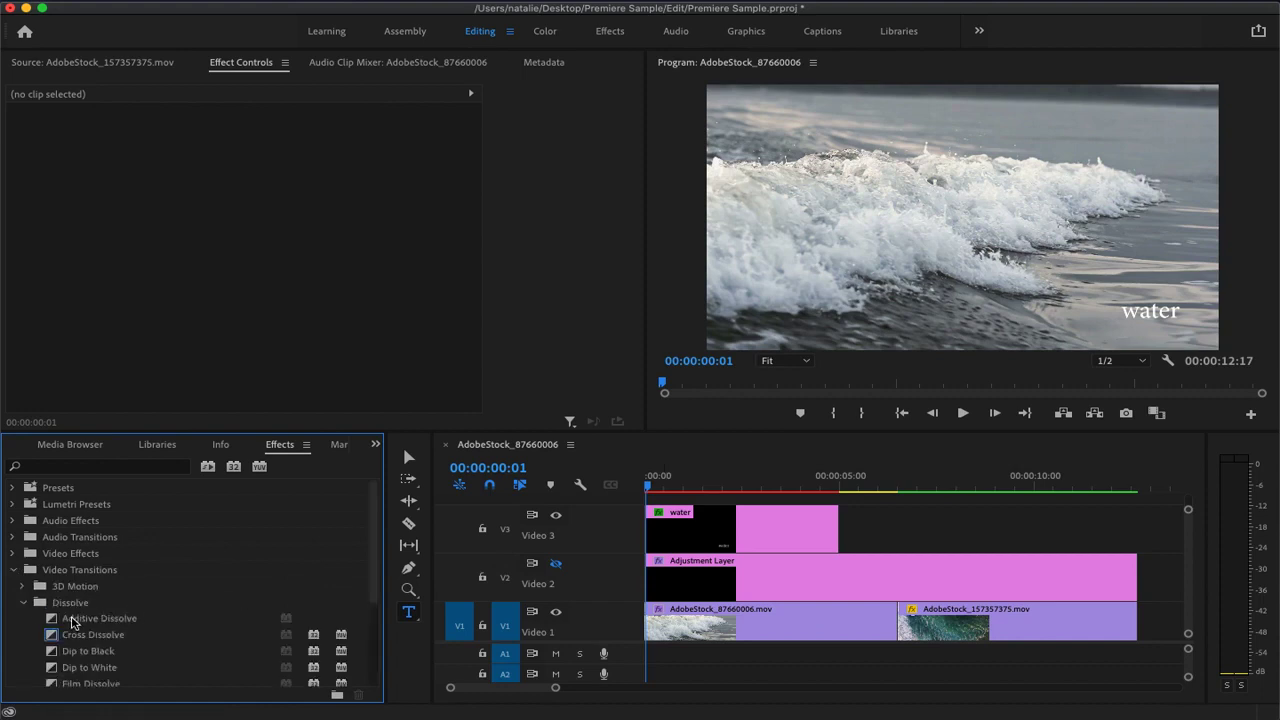
pyautogui.moveTo(86, 638); pyautogui.dragTo(899, 612)
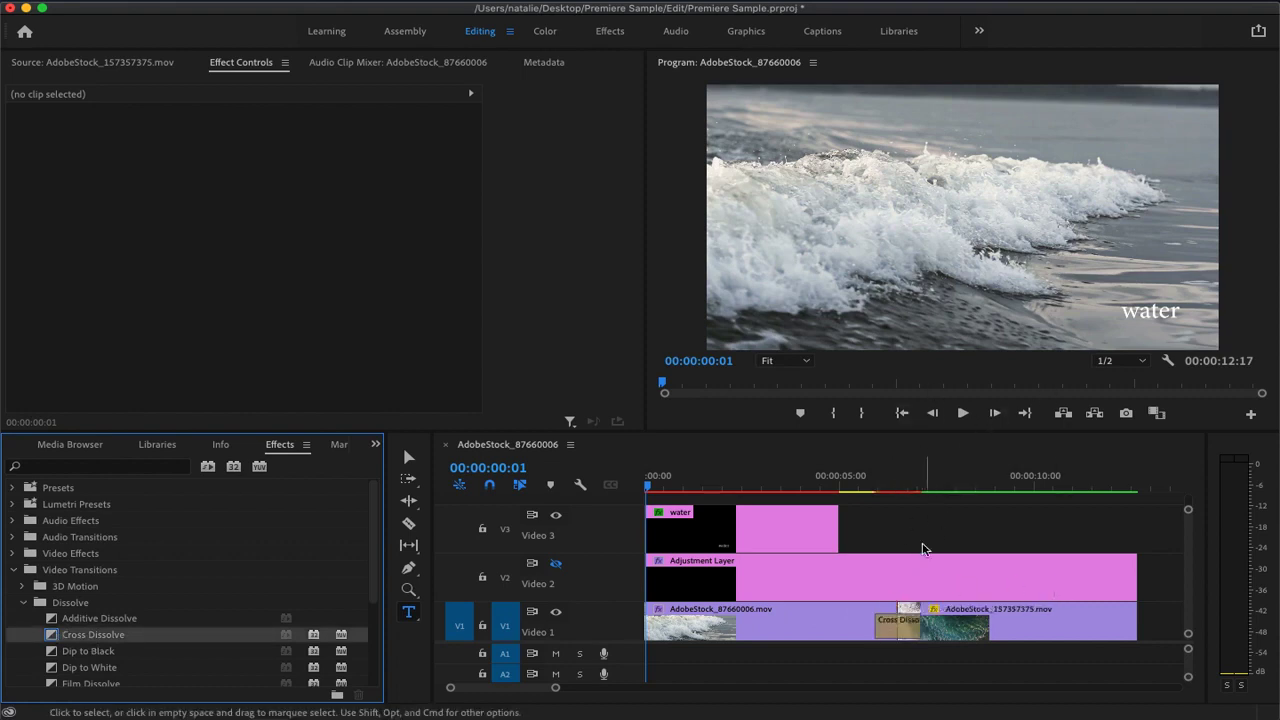
# Play the sequence repeatedly across the cut to examine the Cross Dissolve between the wave and aerial clips
pyautogui.click(893, 489)
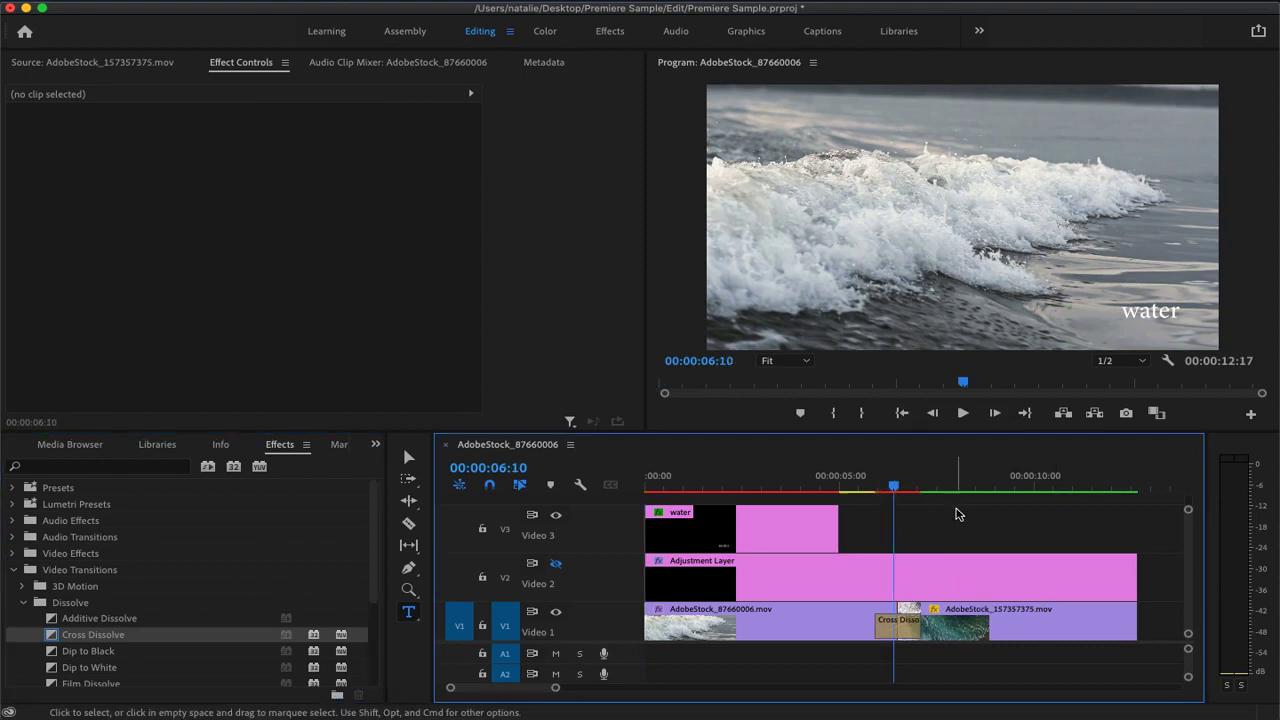
pyautogui.click(886, 487)
pyautogui.press('space')
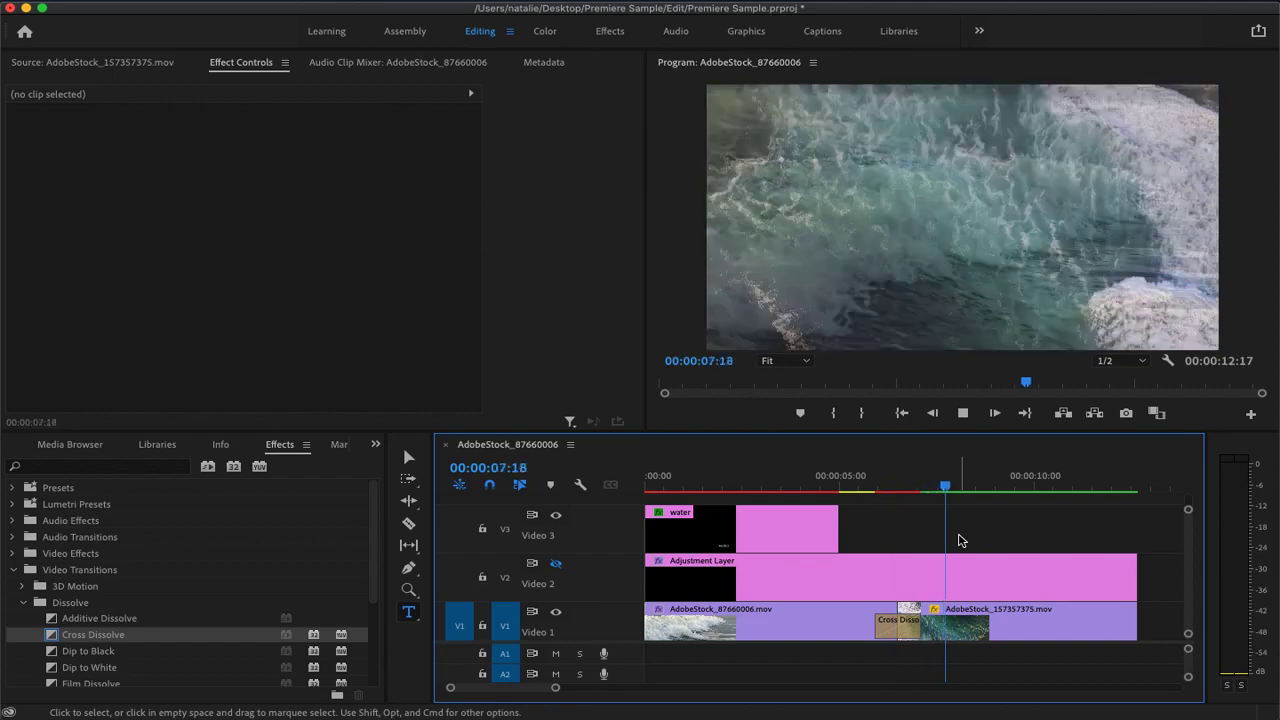
pyautogui.press('space')
pyautogui.moveTo(954, 488); pyautogui.dragTo(888, 487)
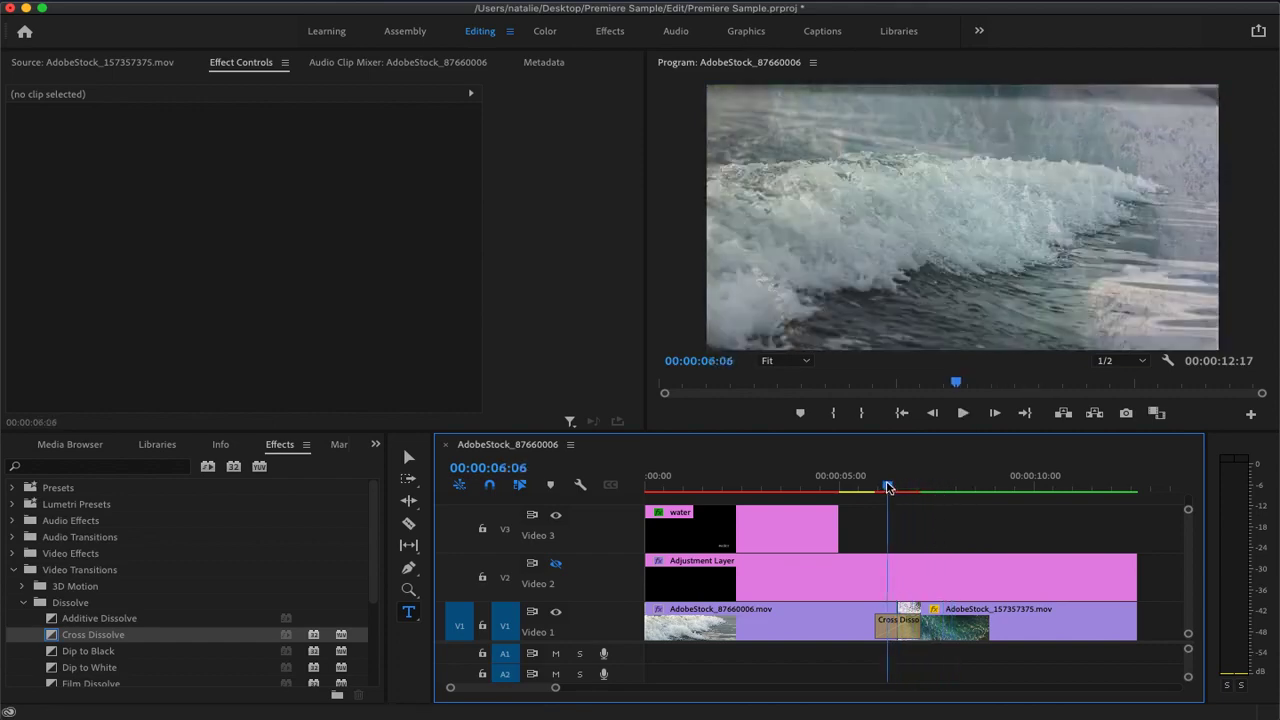
pyautogui.press('space')
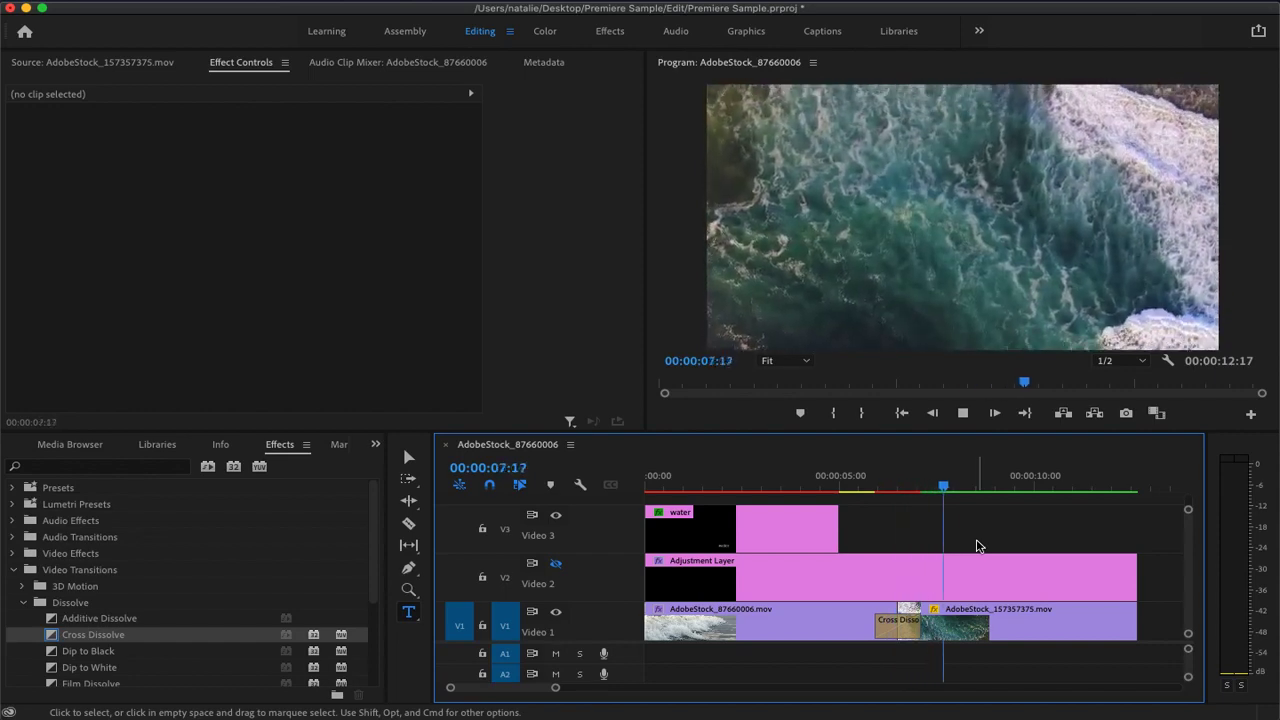
pyautogui.press('space')
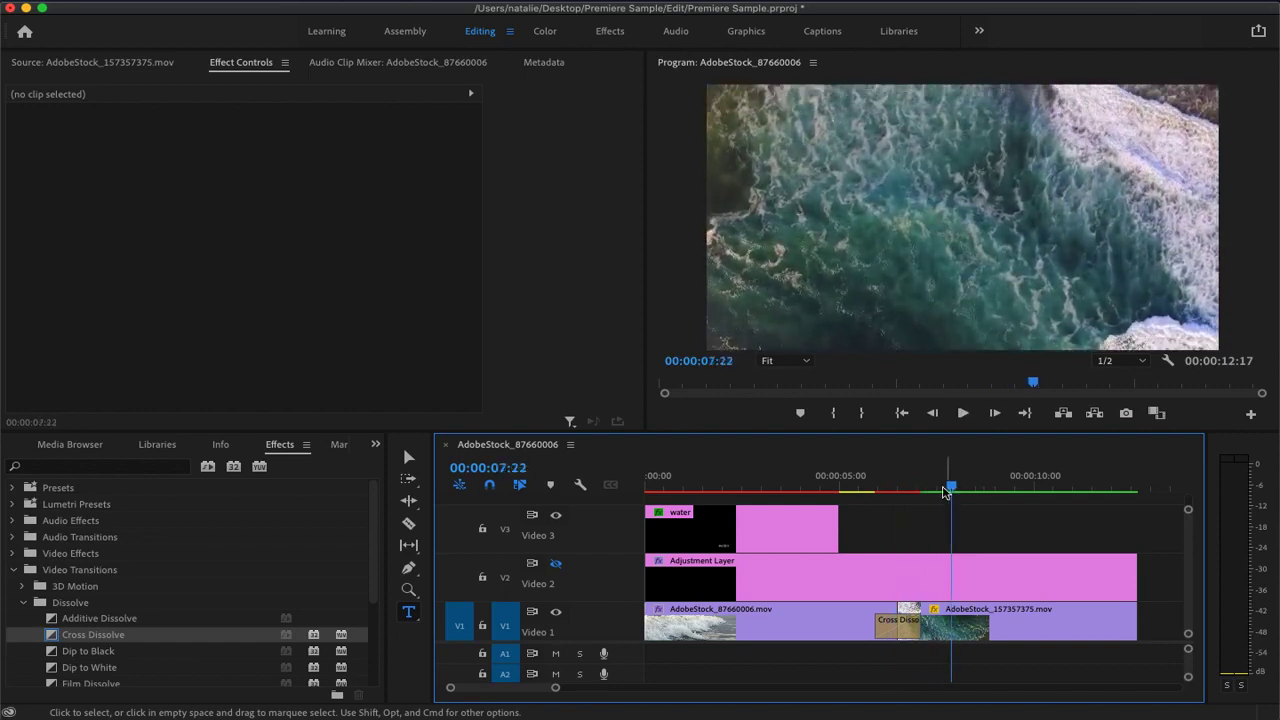
pyautogui.moveTo(951, 486); pyautogui.dragTo(849, 488)
pyautogui.press('space')
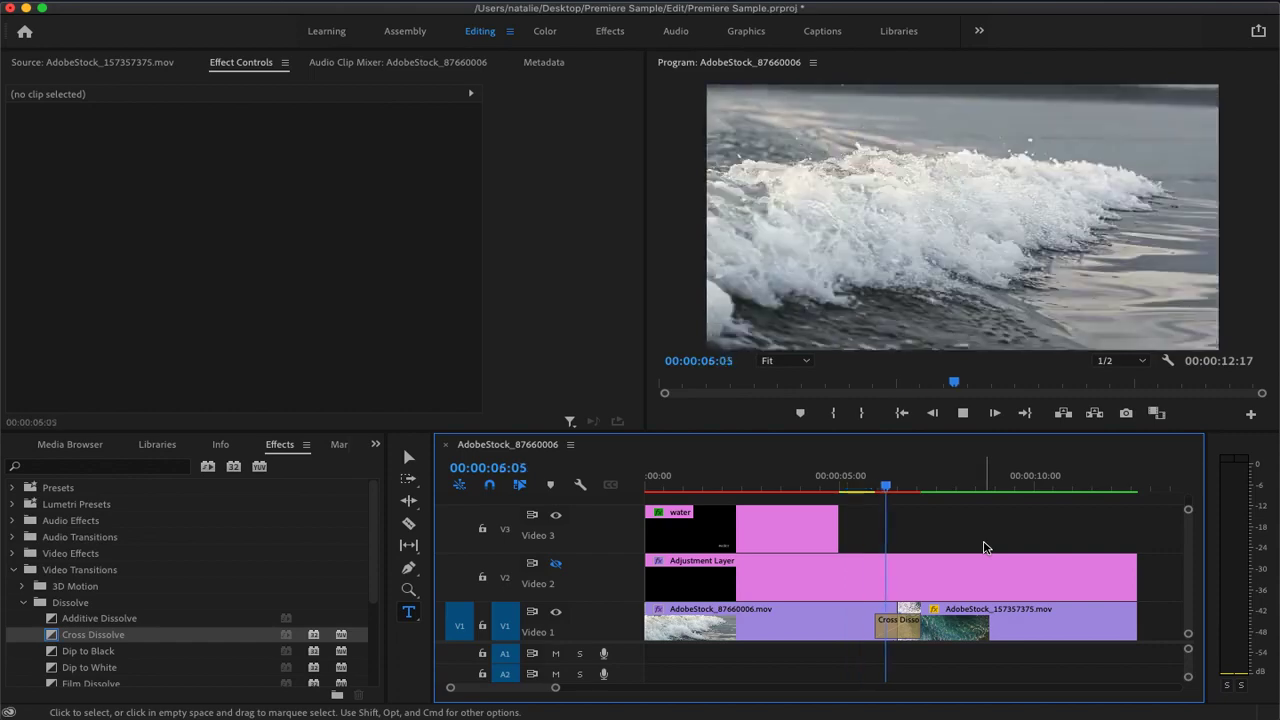
pyautogui.press('space')
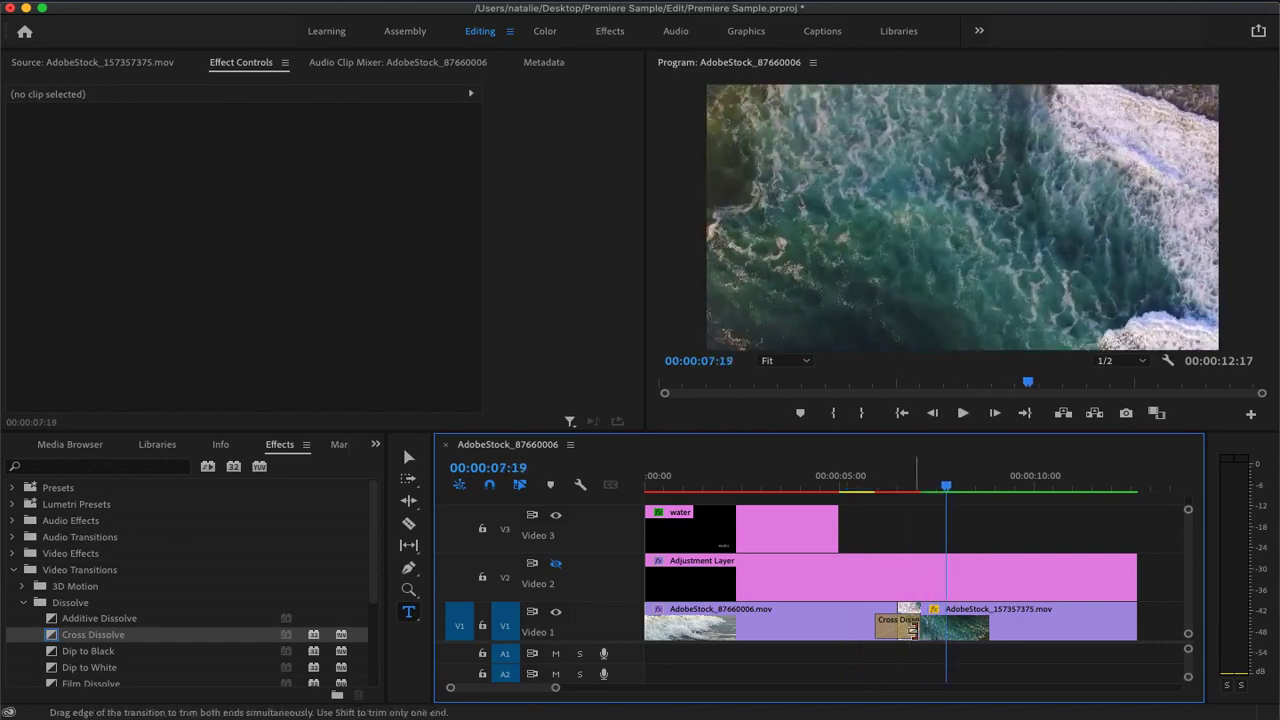
# Shorten the Cross Dissolve on Video 1 to 18 frames, centered at the cut, and collapse the Dissolve group
pyautogui.moveTo(920, 630); pyautogui.dragTo(912, 630)
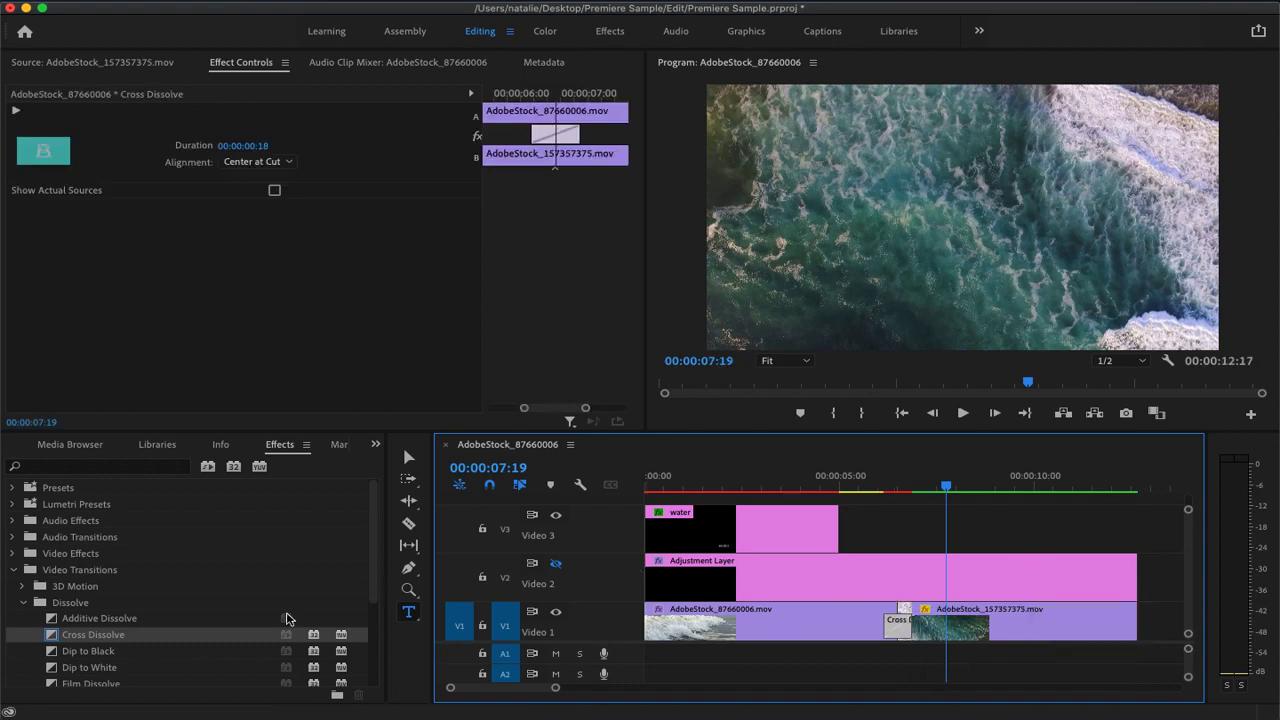
pyautogui.click(23, 603)
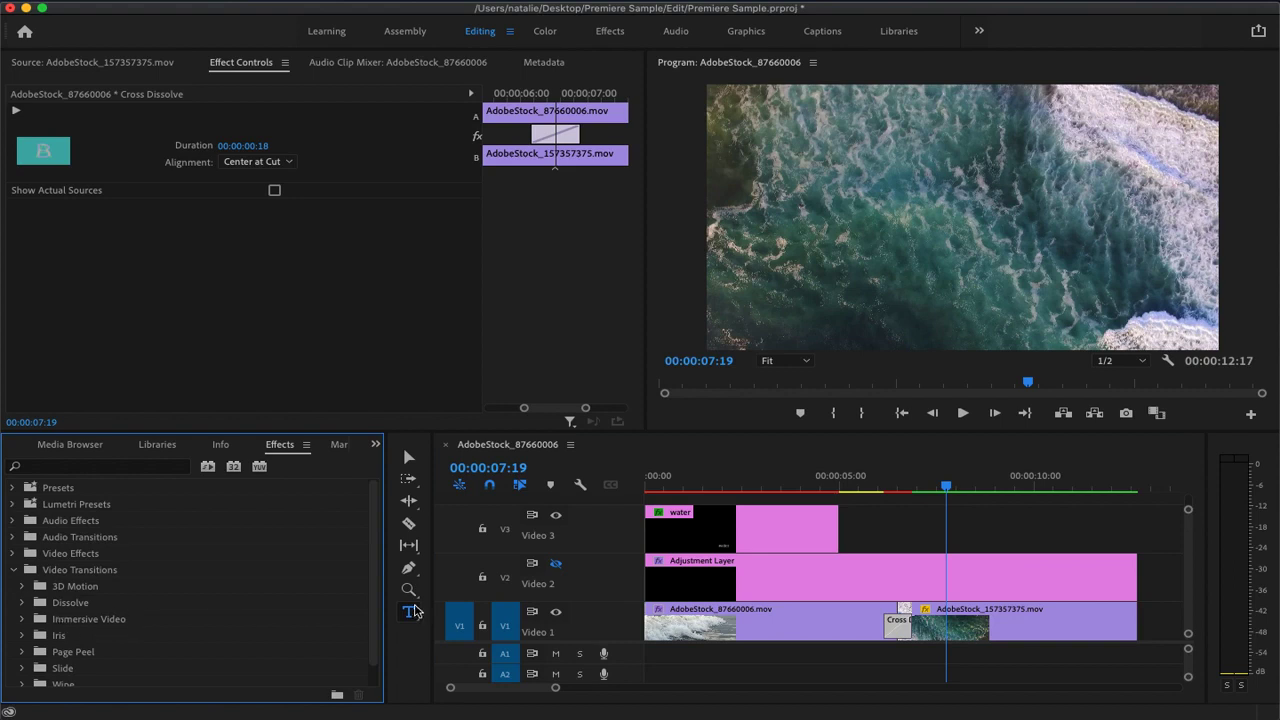
# Delete the water title clip from Video 3 and move the playhead to 00:00:00:05
pyautogui.click(804, 530)
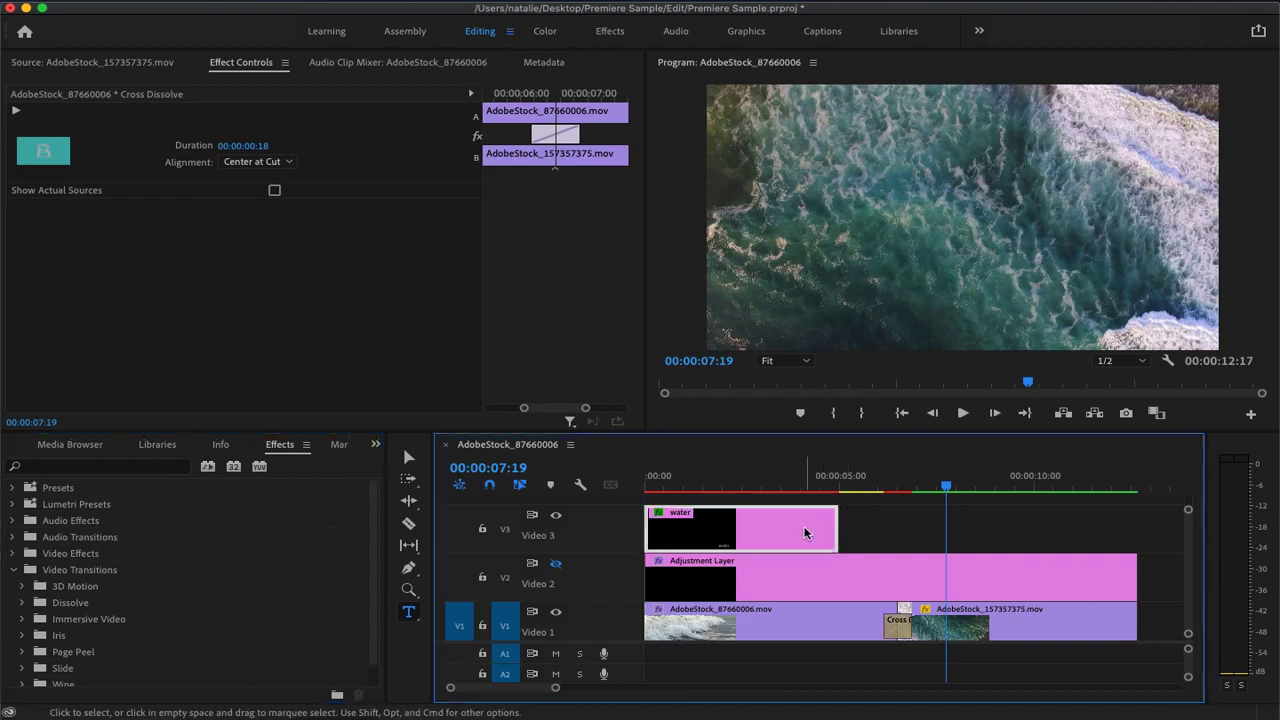
pyautogui.press('Delete')
pyautogui.moveTo(946, 487); pyautogui.dragTo(650, 502)
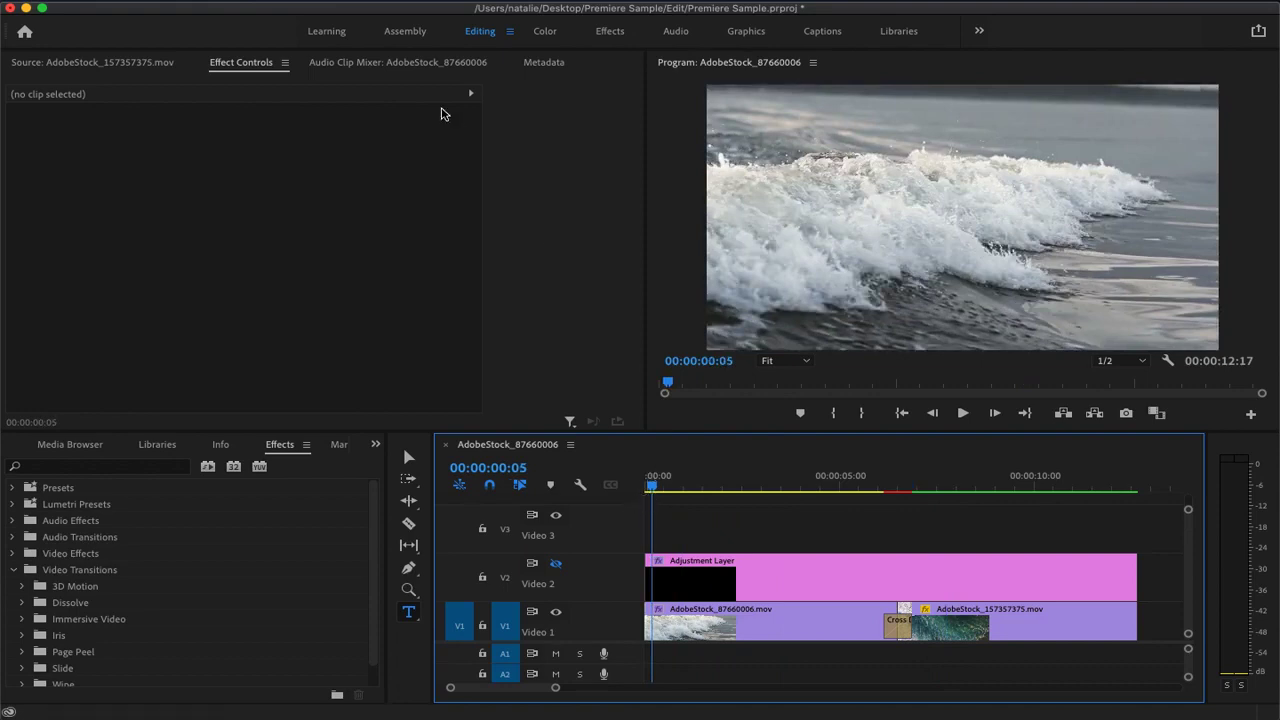
# Create a 1920 × 1080 legacy title named Title 02 at 25.00 fps with square pixels
pyautogui.click(190, 6)
pyautogui.moveTo(152, 365)
pyautogui.moveTo(166, 11)
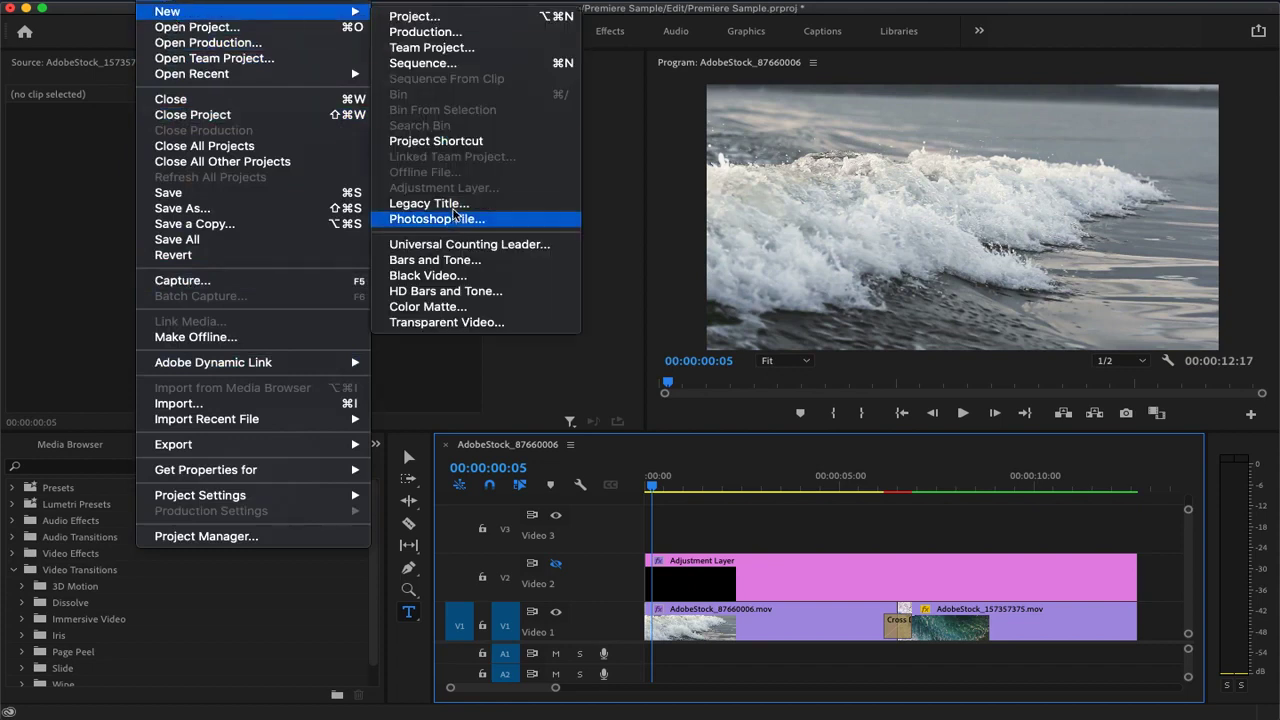
pyautogui.click(446, 208)
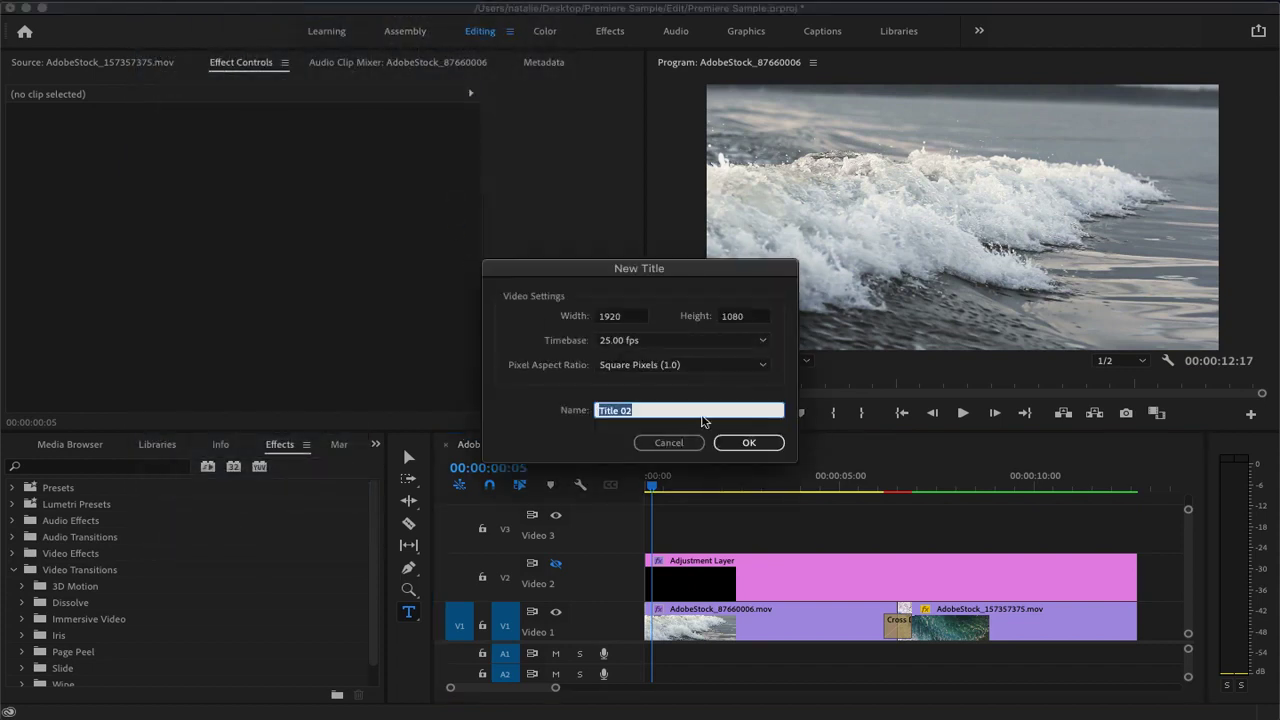
pyautogui.click(749, 443)
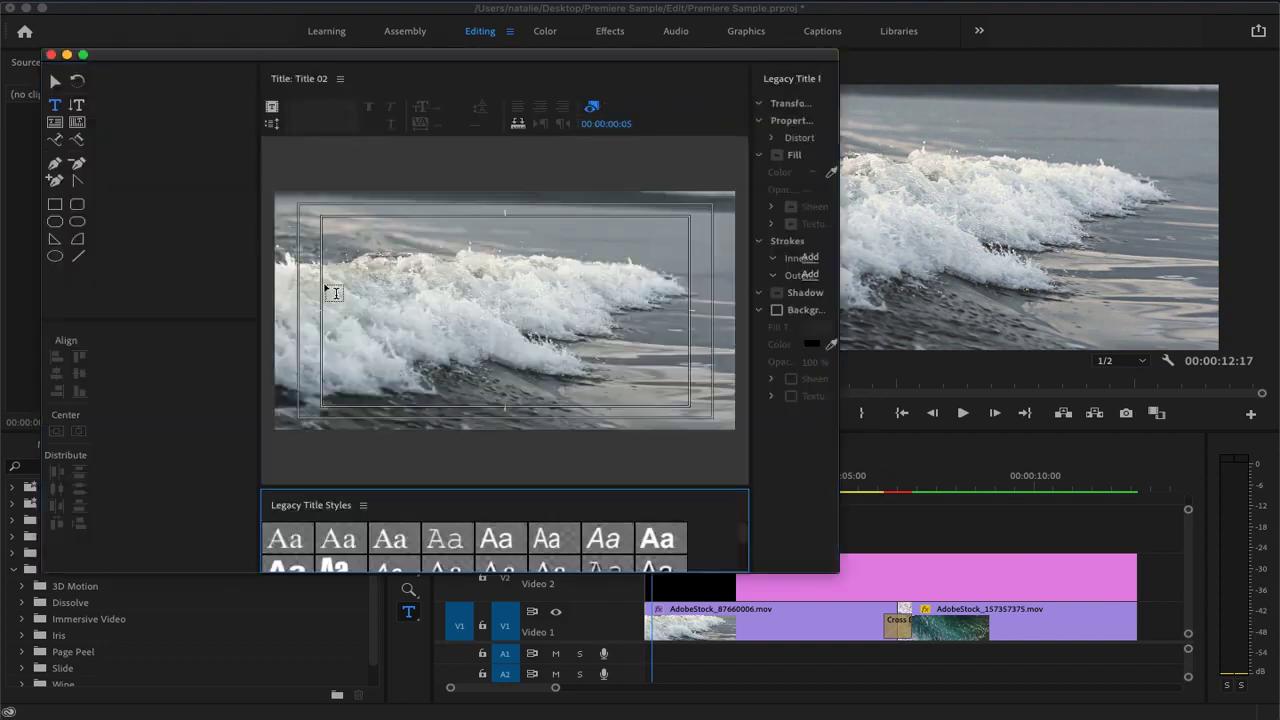
# Add the text "water" at font size 100 over the lower-right part of the wave in Title 02
pyautogui.click(433, 312)
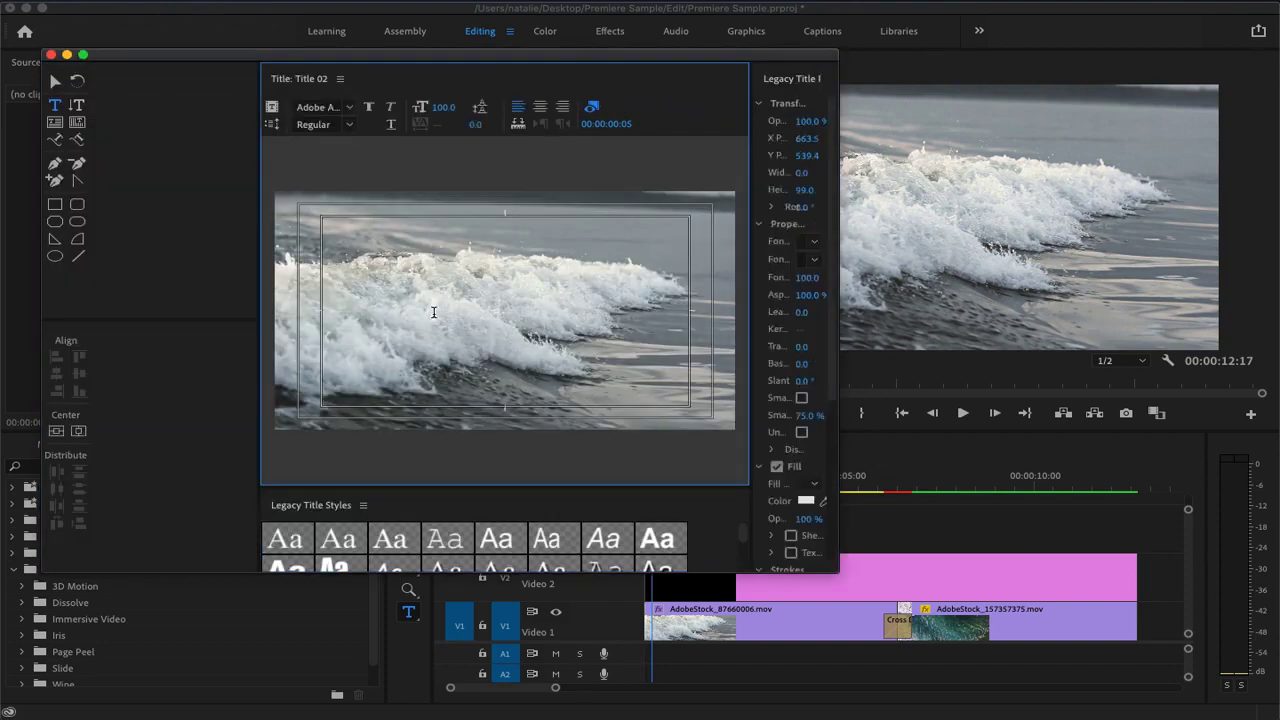
pyautogui.write('Text')
pyautogui.click(552, 350)
pyautogui.write('text')
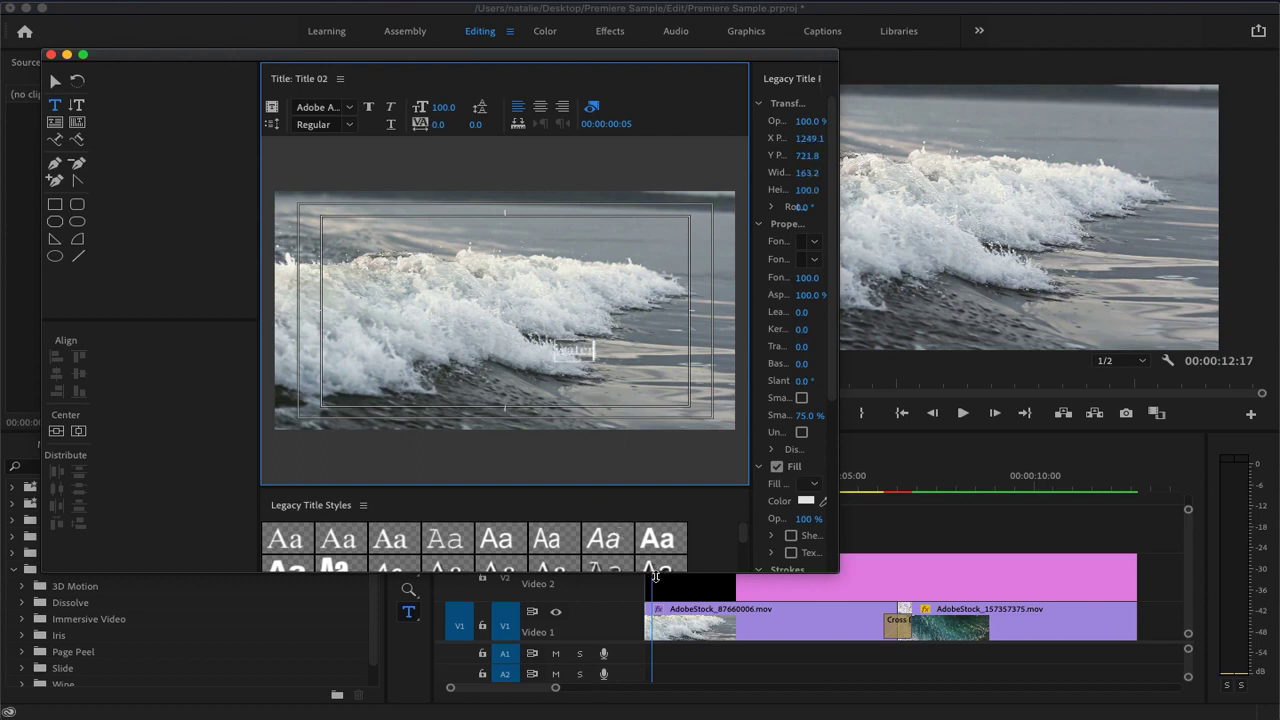
# Enlarge the title window and its Legacy Title Styles area to show more of the available text styles
pyautogui.moveTo(650, 572); pyautogui.dragTo(632, 702)
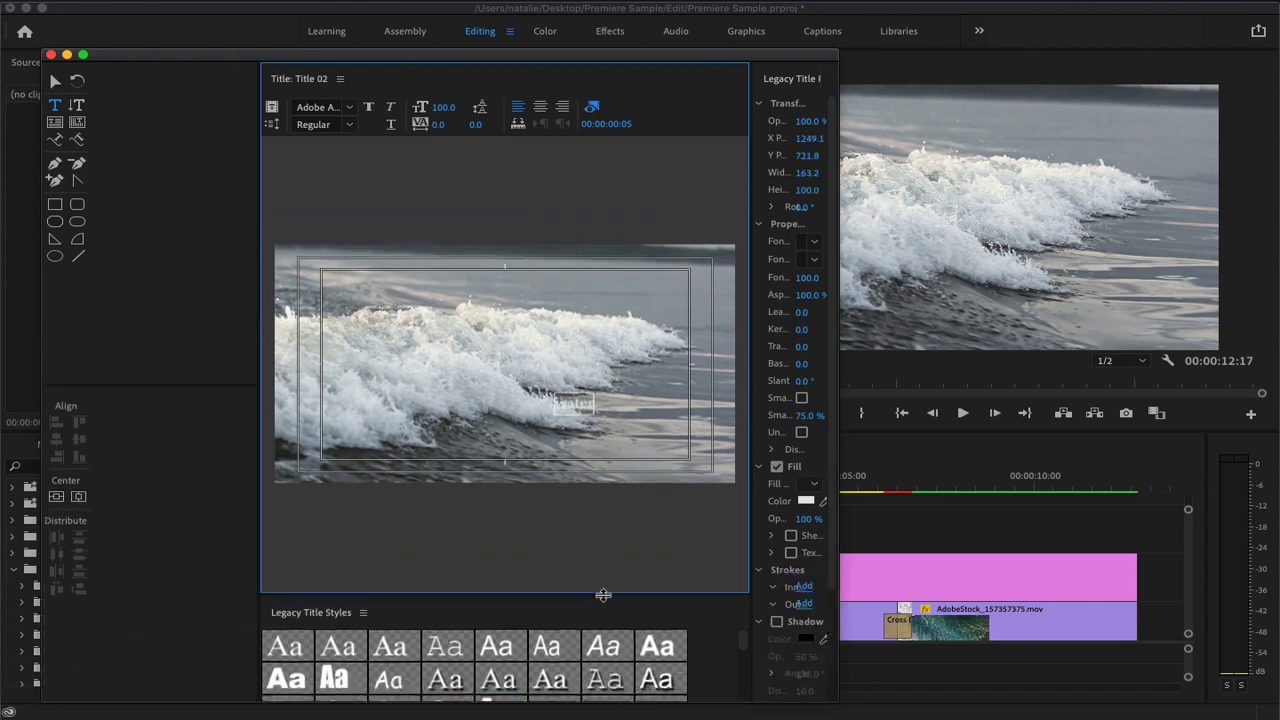
pyautogui.moveTo(603, 595); pyautogui.dragTo(590, 399)
pyautogui.scroll(-4, 557, 584)
pyautogui.scroll(4, 557, 586)
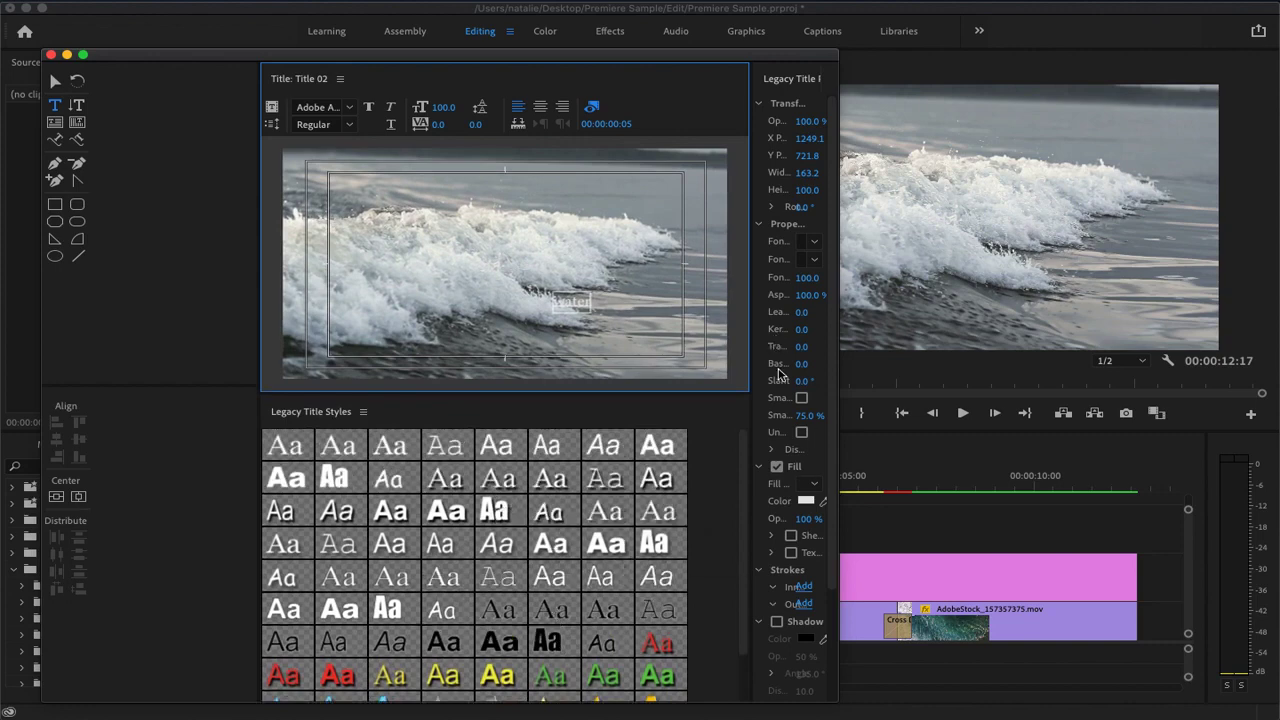
pyautogui.moveTo(836, 373); pyautogui.dragTo(848, 190)
pyautogui.moveTo(851, 300); pyautogui.dragTo(914, 300)
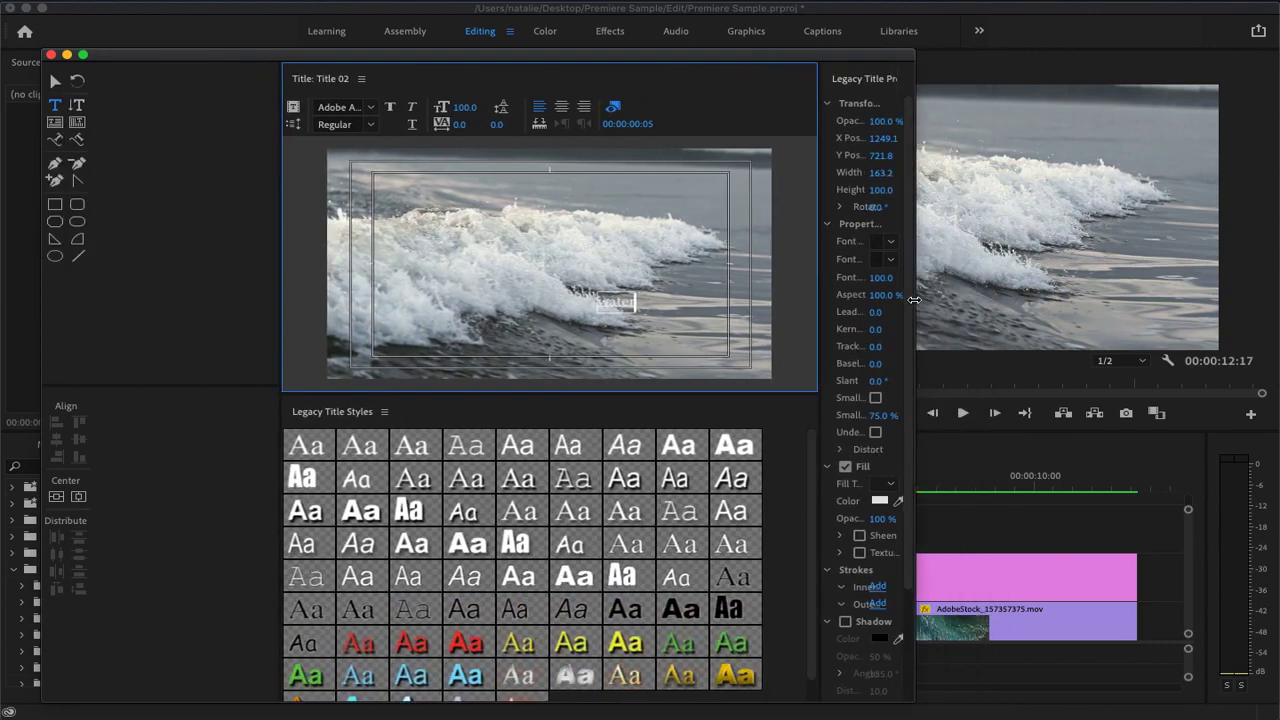
pyautogui.moveTo(916, 214); pyautogui.dragTo(850, 232)
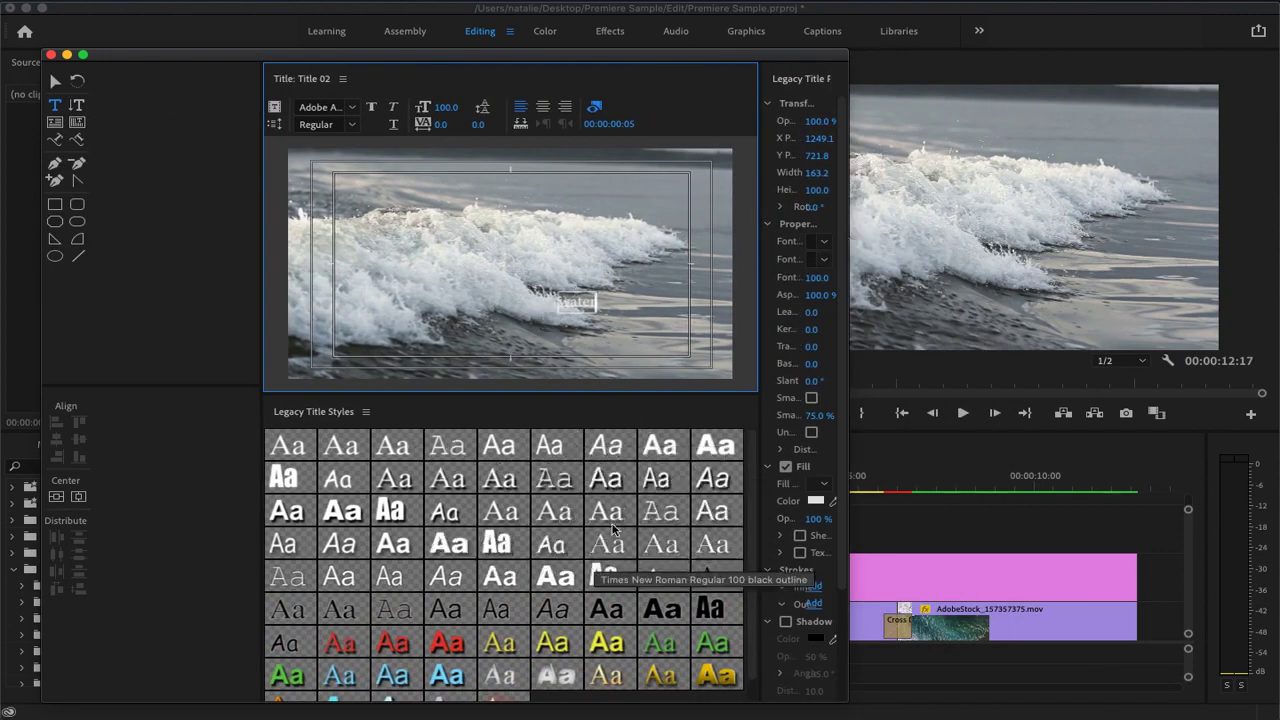
# Apply a white Arial Italic title style without an outline to the "water" text, and close the title window
pyautogui.click(448, 579)
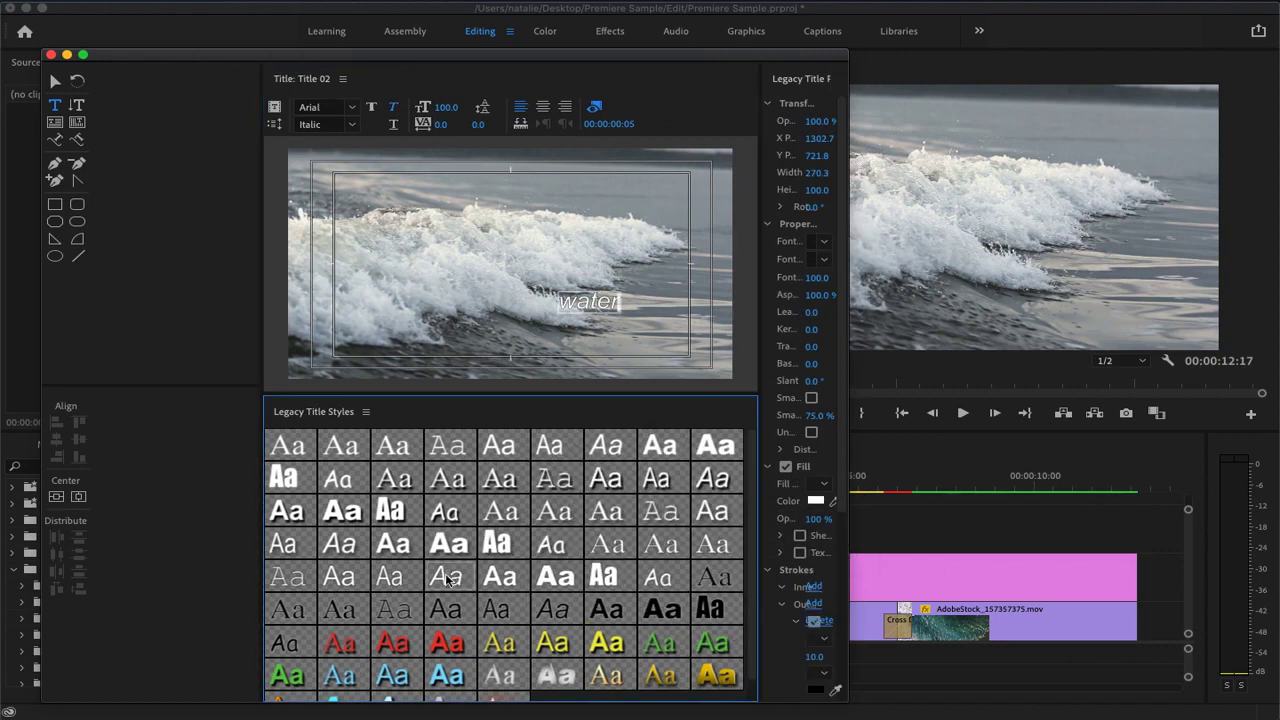
pyautogui.click(612, 453)
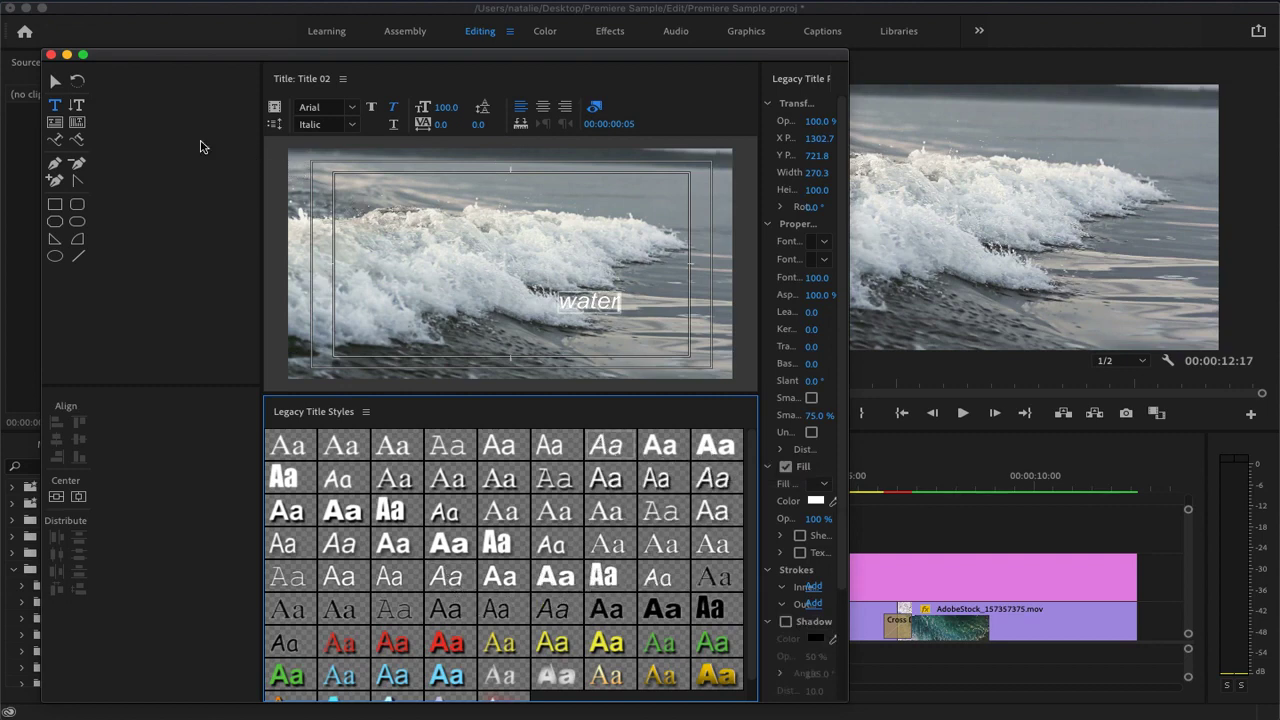
pyautogui.click(51, 55)
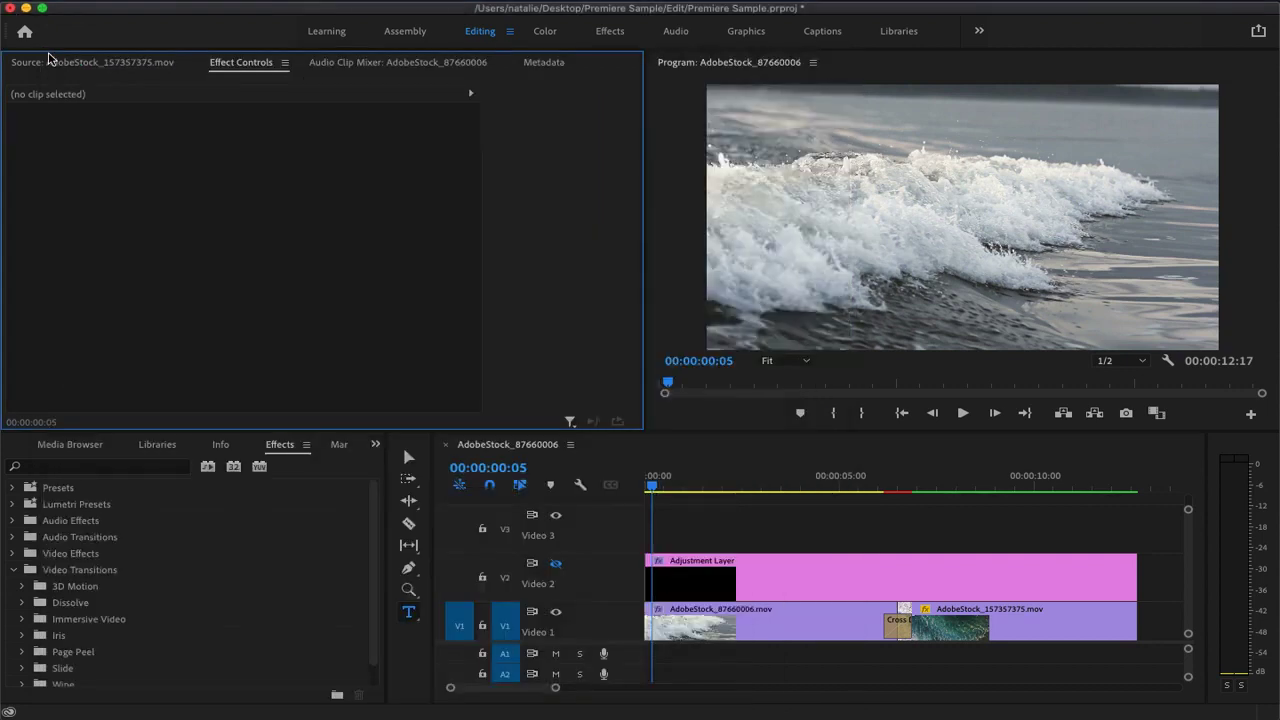
# Place Title 02 from the Premiere Sample project at the start of Video 3 and trim its end to just past three seconds
pyautogui.click(72, 444)
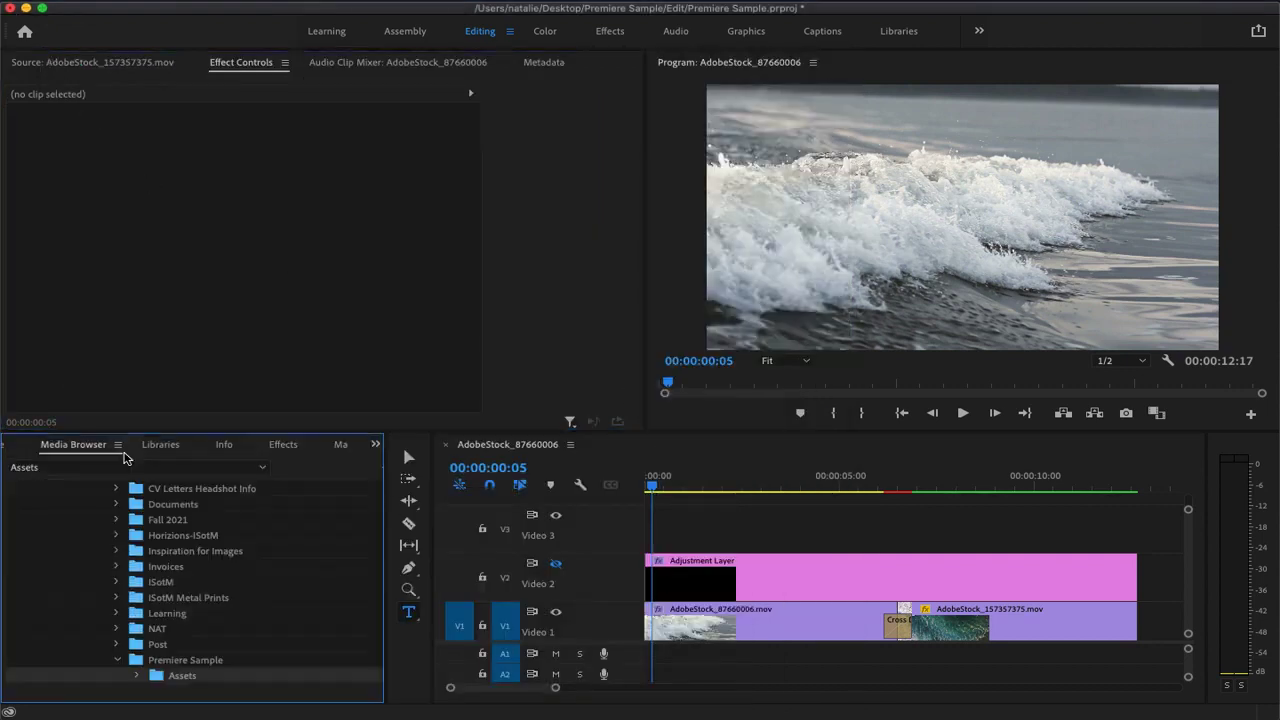
pyautogui.click(375, 444)
pyautogui.click(419, 466)
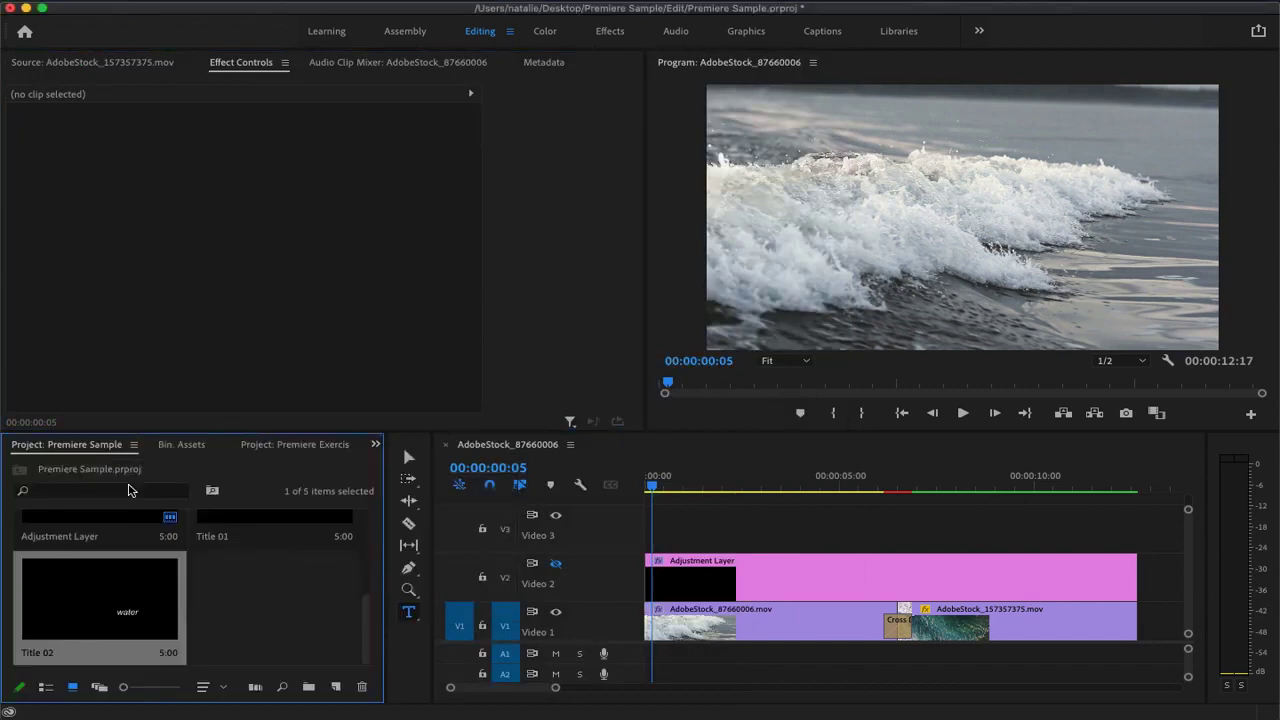
pyautogui.moveTo(264, 586); pyautogui.dragTo(688, 513)
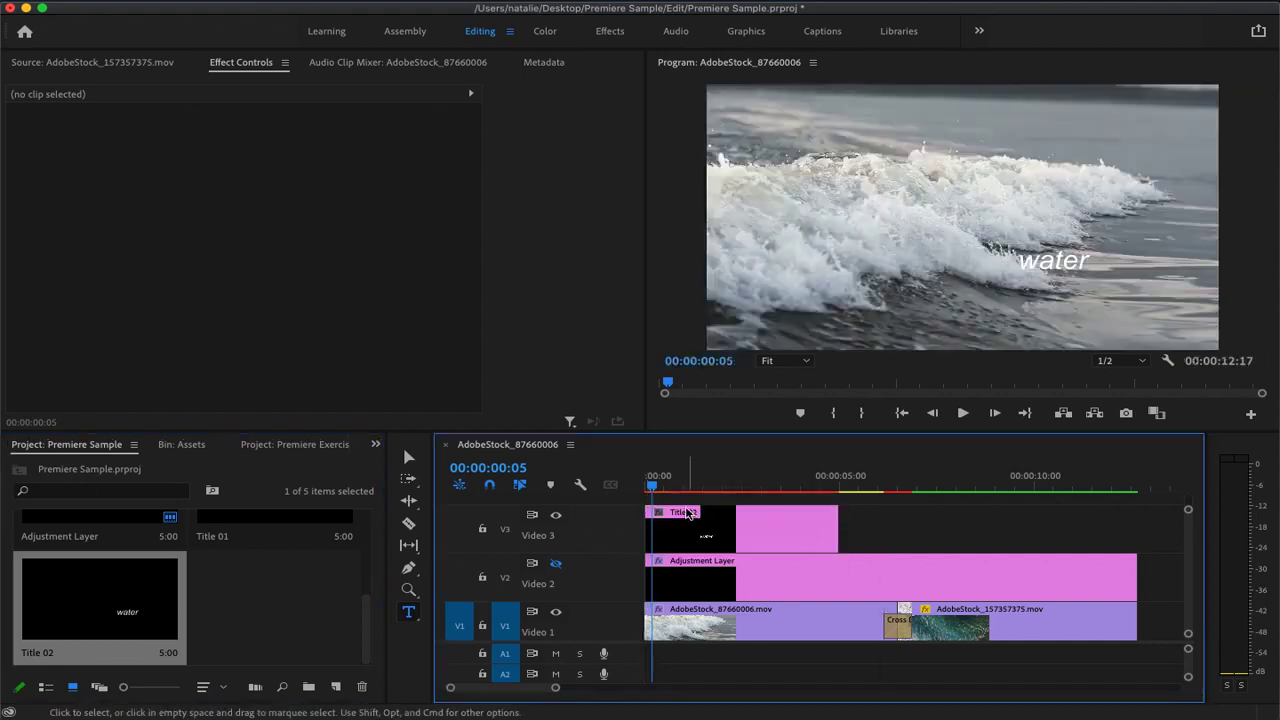
pyautogui.moveTo(652, 487); pyautogui.dragTo(686, 512)
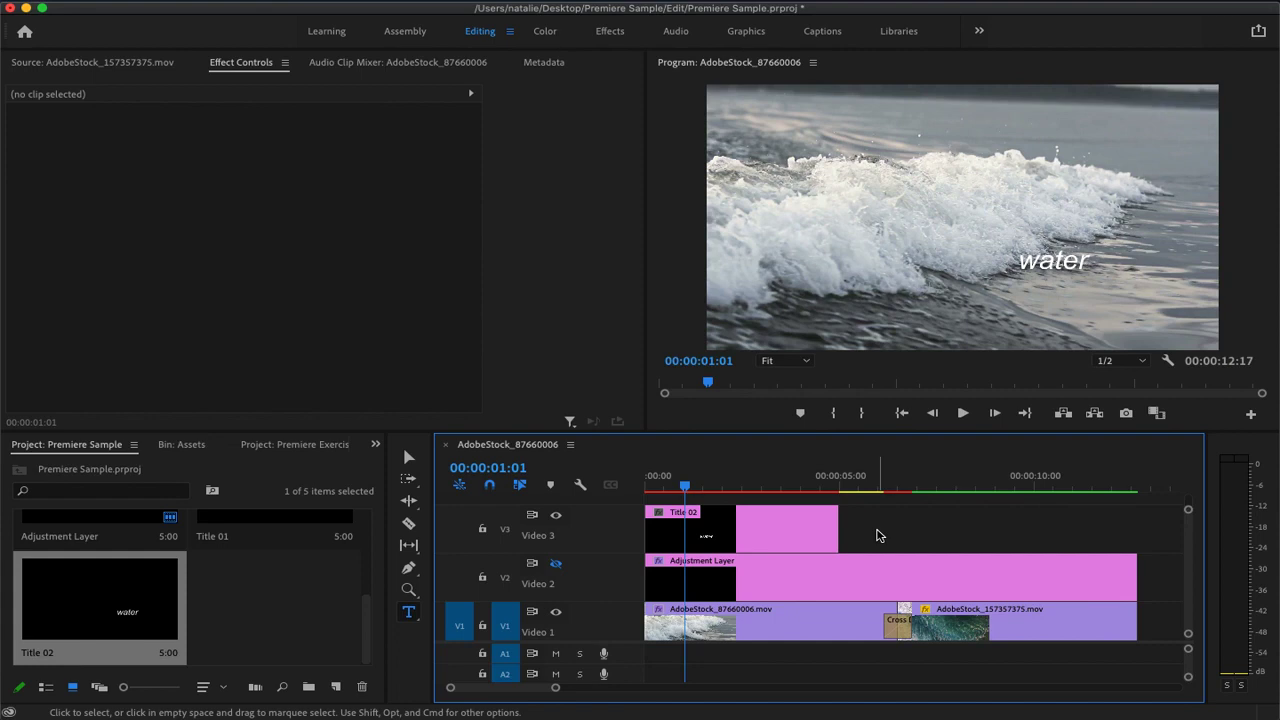
pyautogui.moveTo(836, 525); pyautogui.dragTo(774, 525)
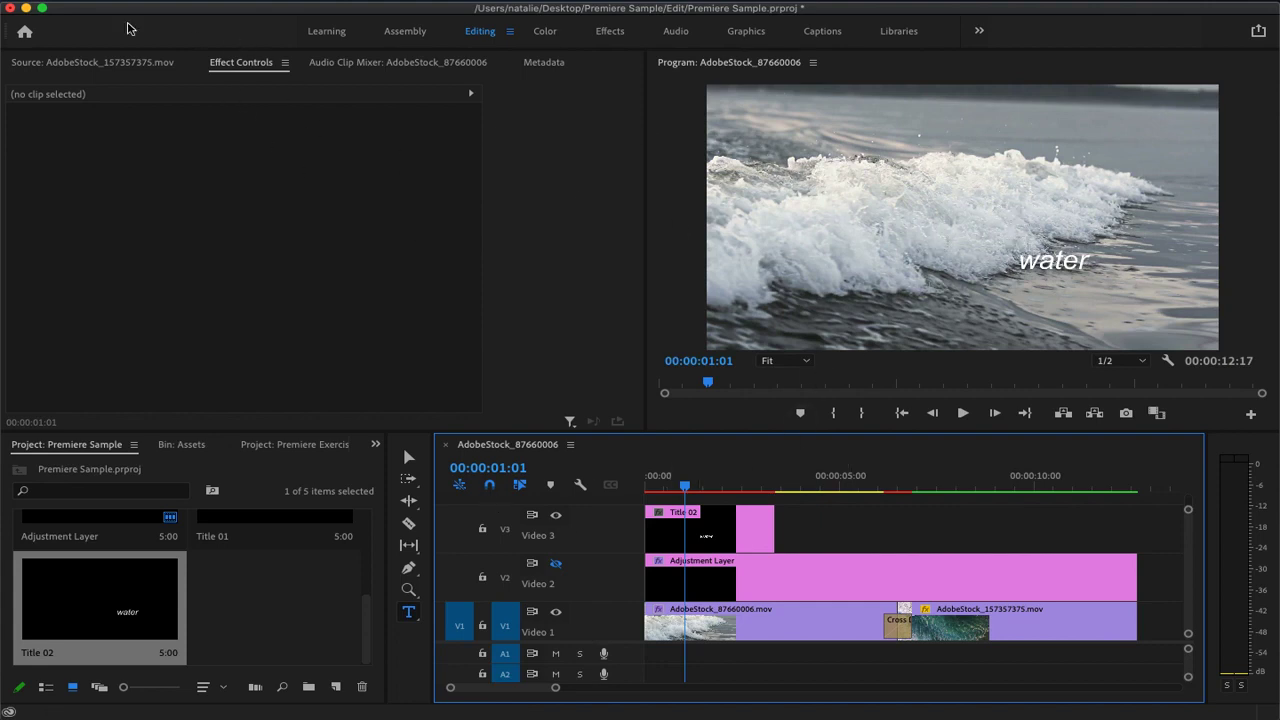
# Create a 1920 × 1080, 25 fps, square-pixel Photoshop file and save it as Untitled.psd in the Premiere Sample Assets folder, replacing the existing file
pyautogui.click(153, 1)
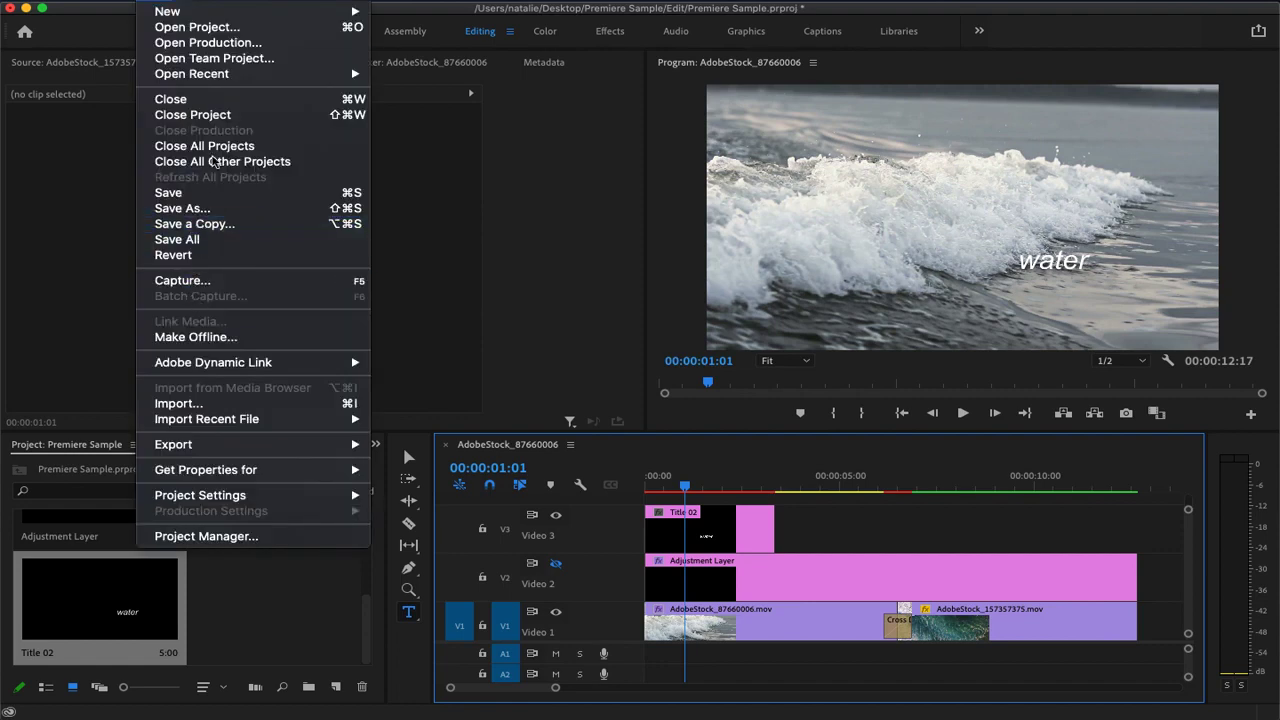
pyautogui.moveTo(183, 14)
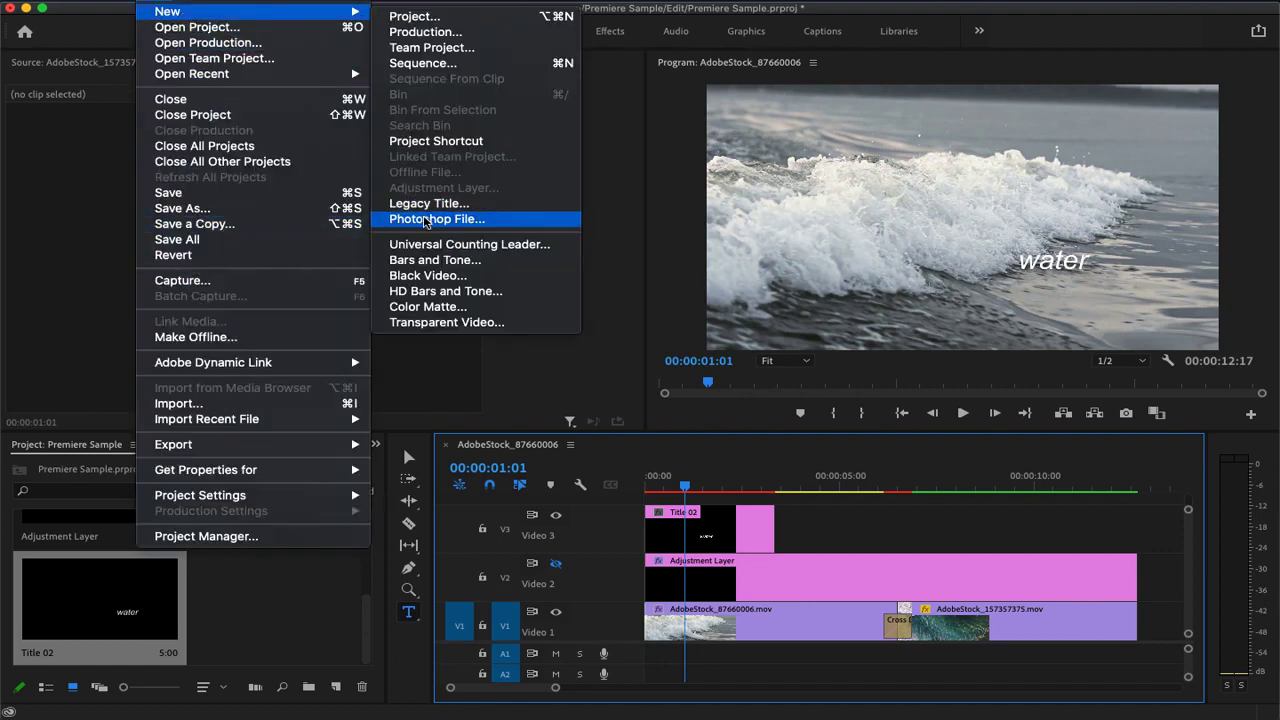
pyautogui.click(426, 219)
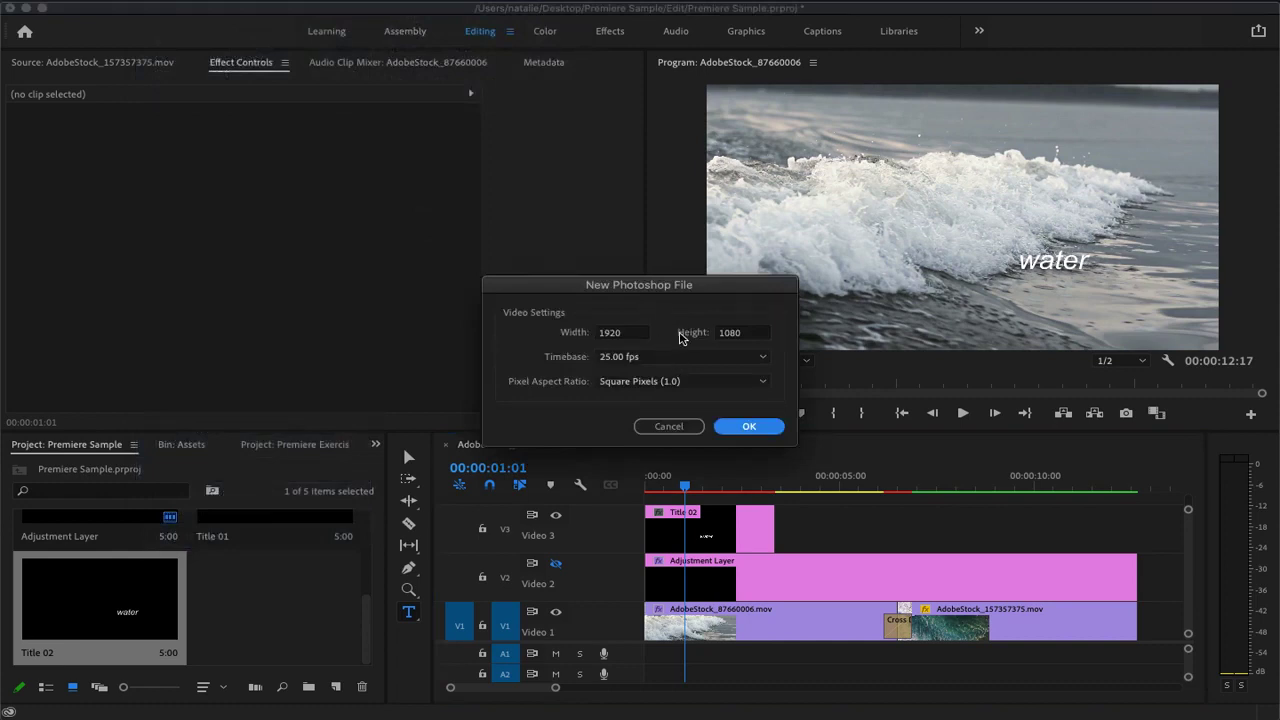
pyautogui.click(750, 427)
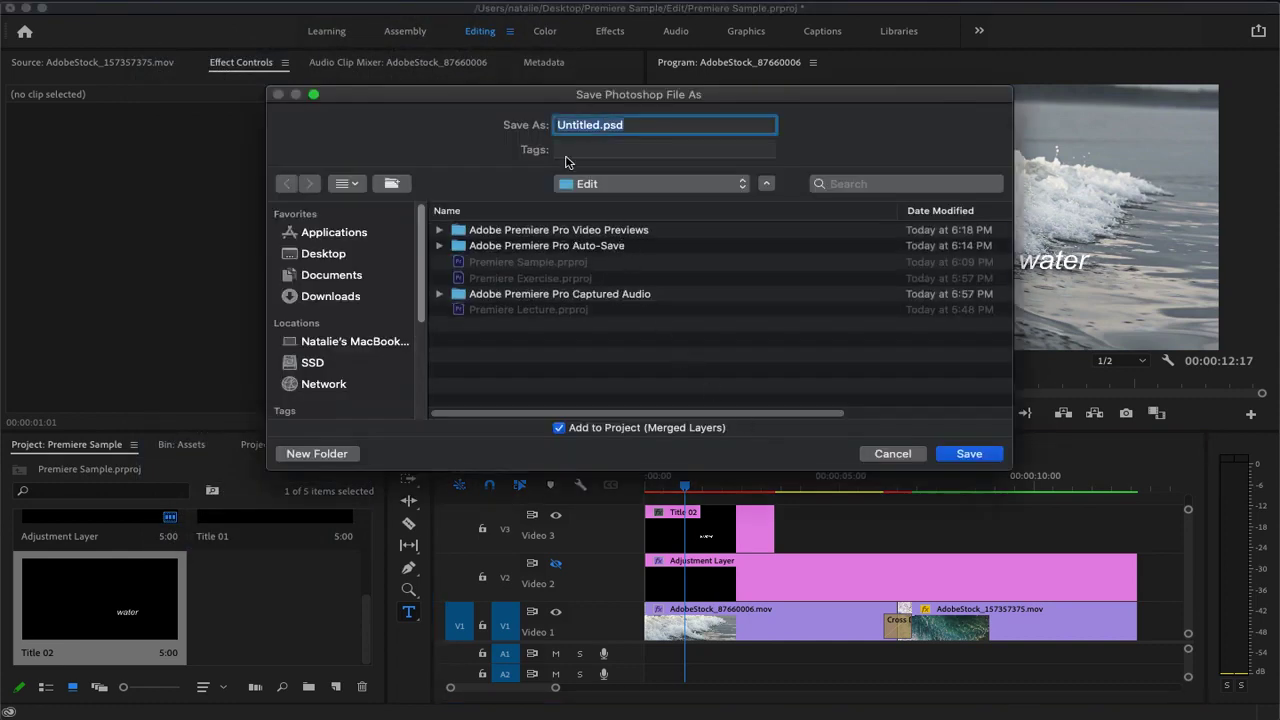
pyautogui.click(607, 186)
pyautogui.click(622, 203)
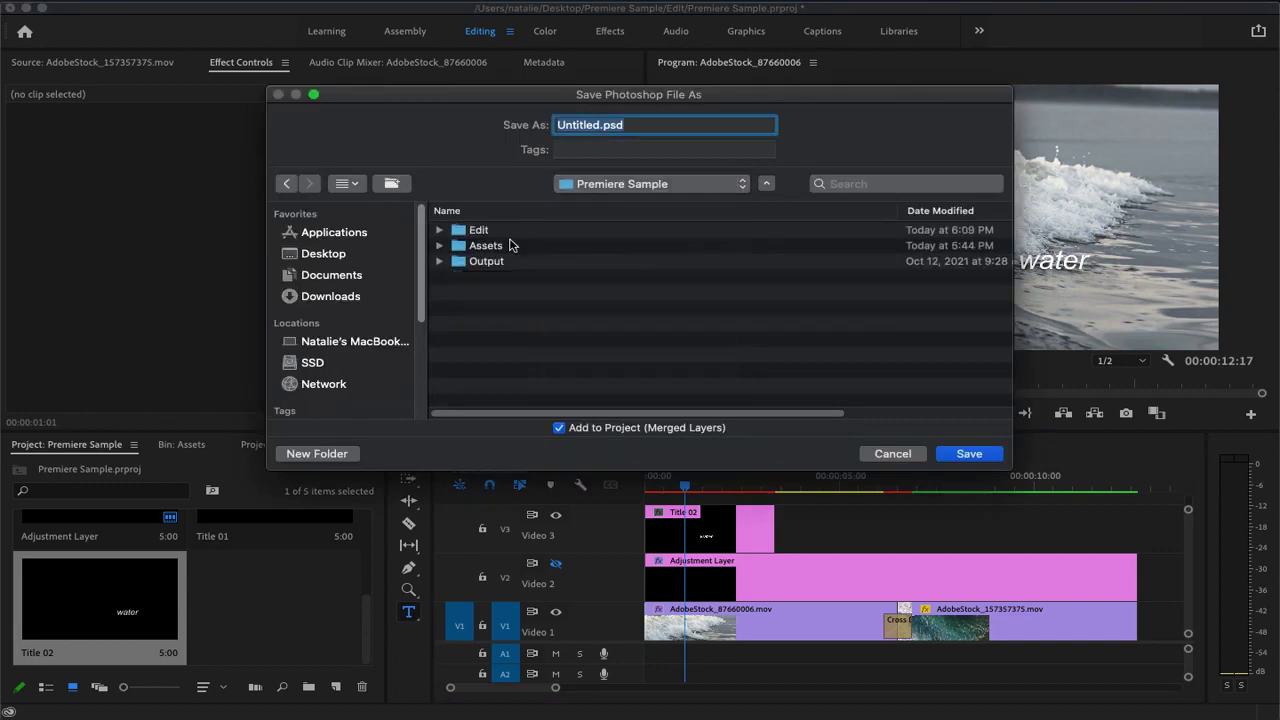
pyautogui.doubleClick(493, 245)
pyautogui.click(955, 455)
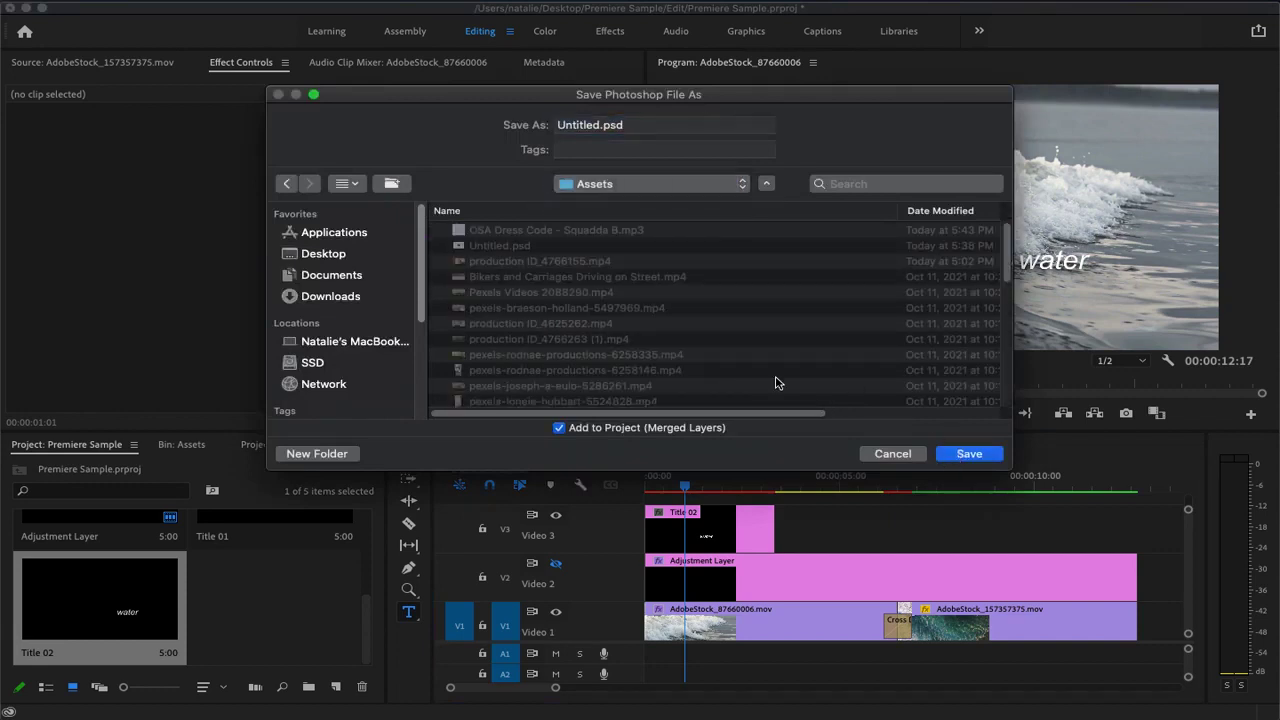
pyautogui.click(766, 201)
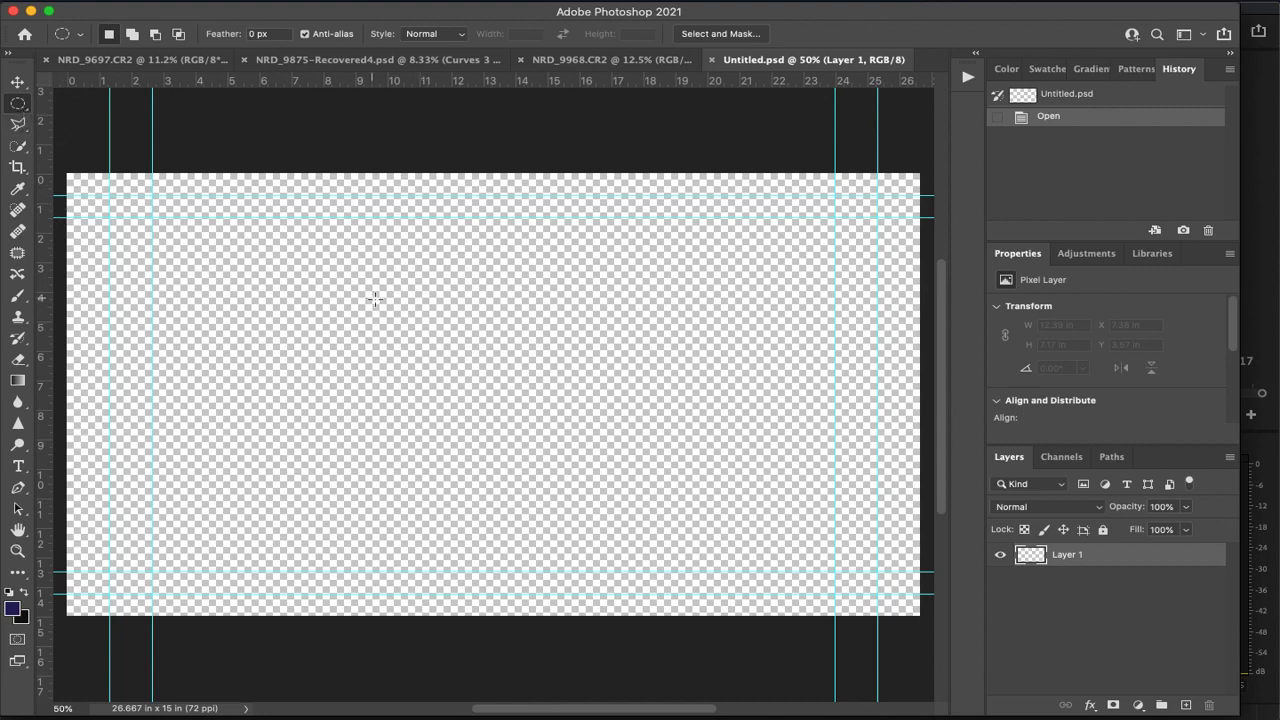
# Select an ellipse about 9.9 × 7.9 in near the canvas centre and fill it with the dark blue foreground color
pyautogui.moveTo(350, 272); pyautogui.dragTo(667, 507)
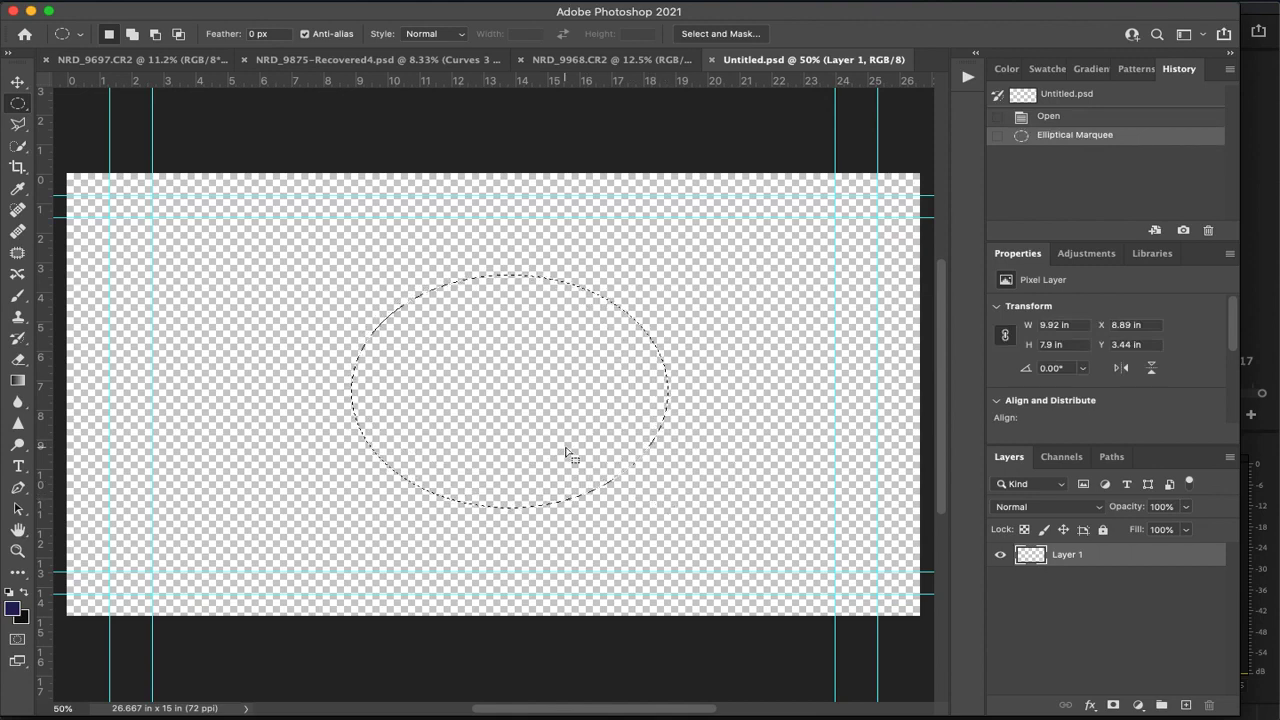
pyautogui.hotkey('shift', 'F5')
pyautogui.press('Return')
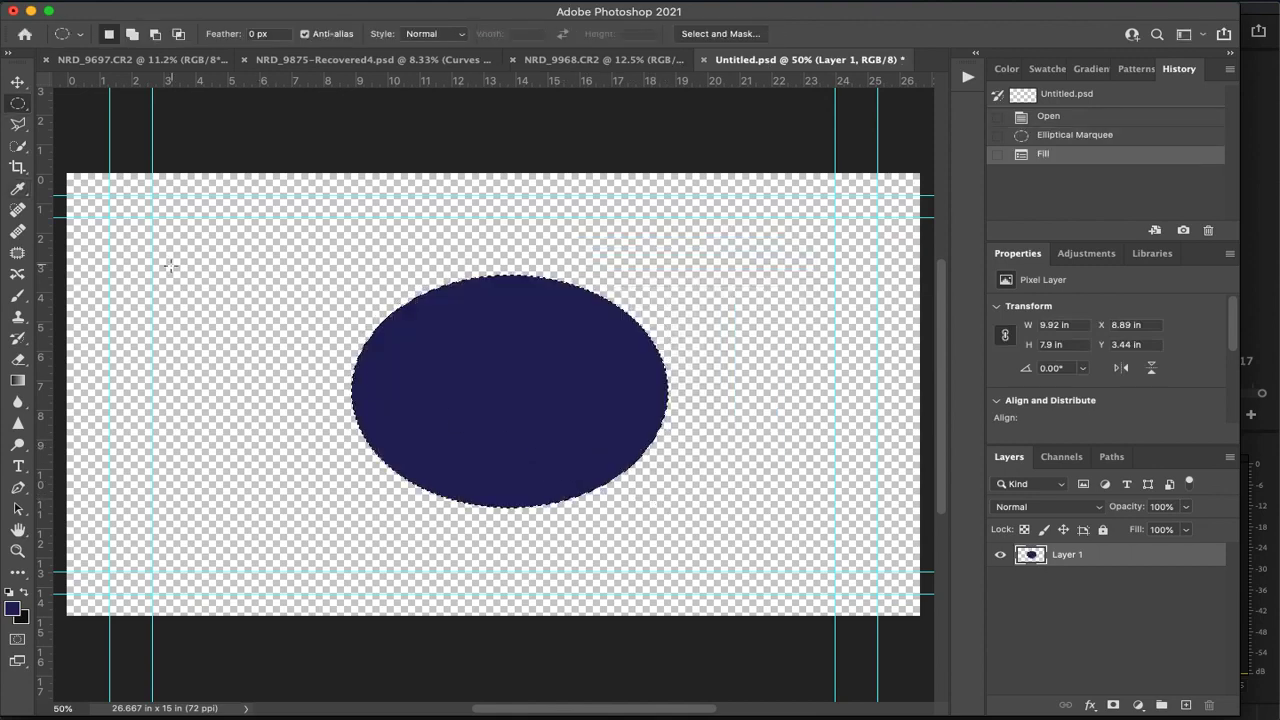
# Outline a V-shaped tail overlapping the ellipse's left end with the Polygonal Lasso, fill it with the dark blue foreground color, and deselect
pyautogui.click(19, 125)
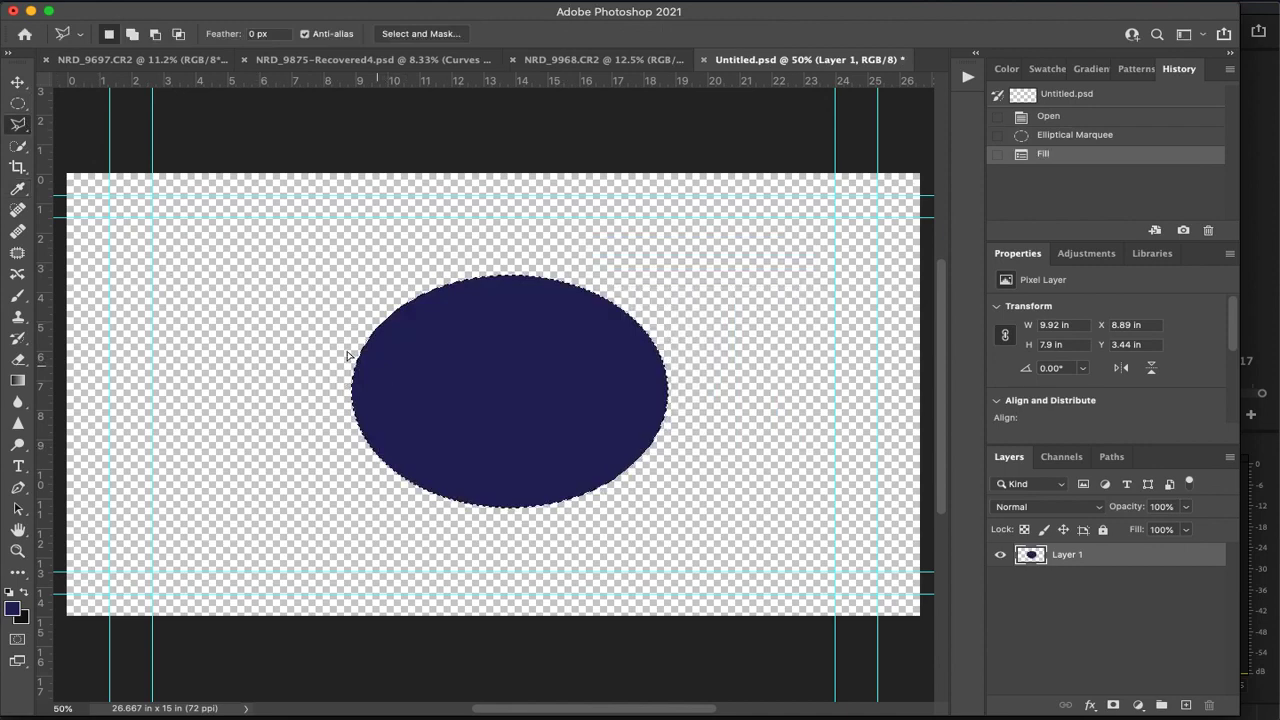
pyautogui.moveTo(362, 359); pyautogui.dragTo(362, 363)
pyautogui.hotkey('ctrl', 'd')
pyautogui.click(268, 305)
pyautogui.click(408, 395)
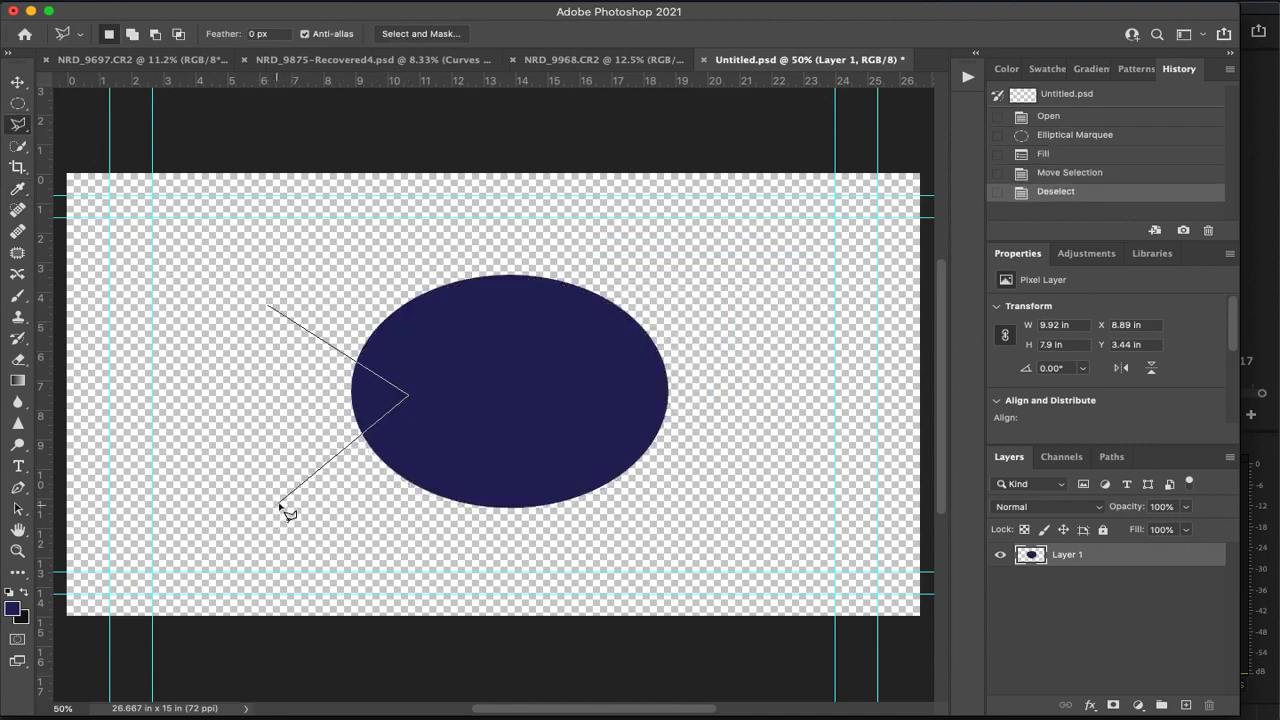
pyautogui.click(280, 502)
pyautogui.click(335, 408)
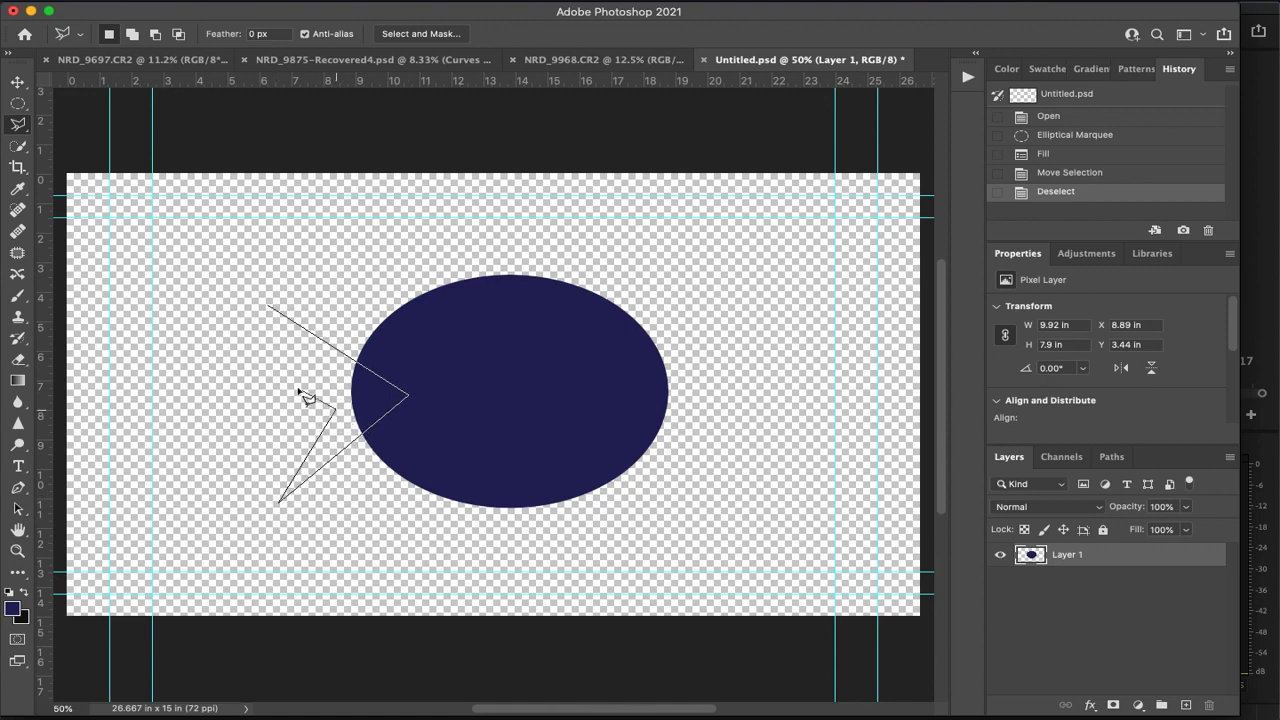
pyautogui.doubleClick(266, 308)
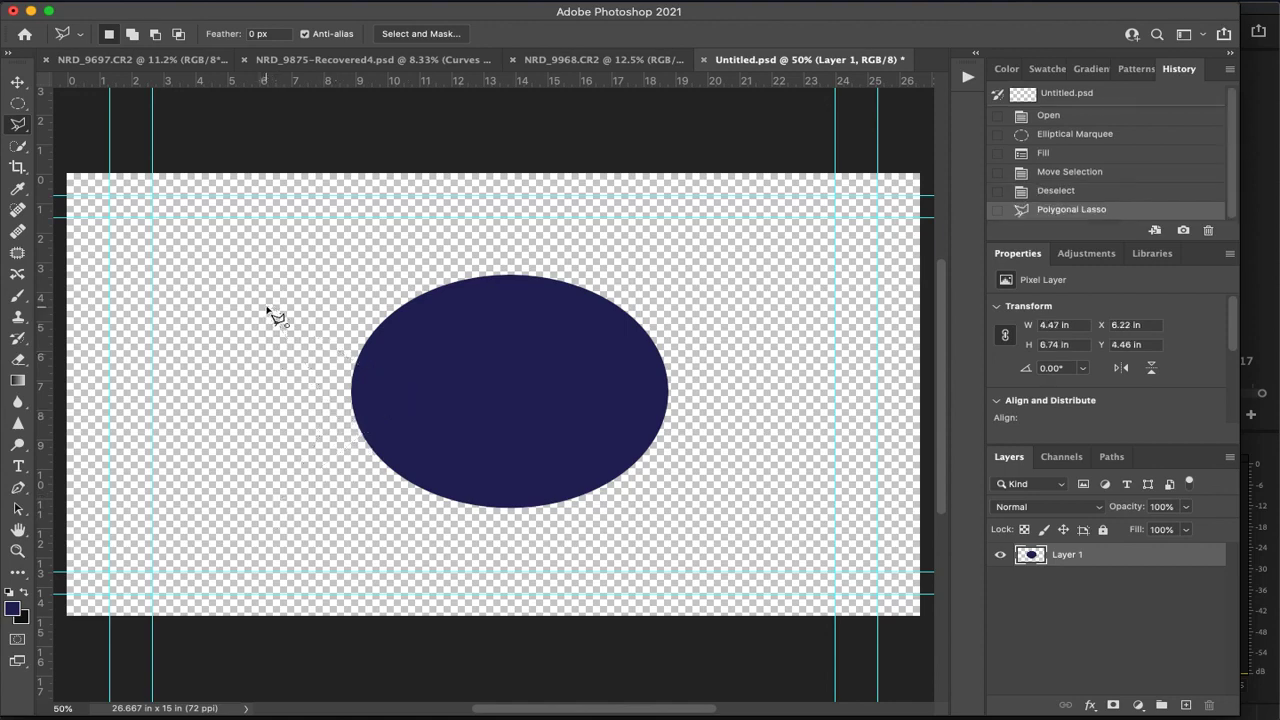
pyautogui.doubleClick(337, 392)
pyautogui.press('Return')
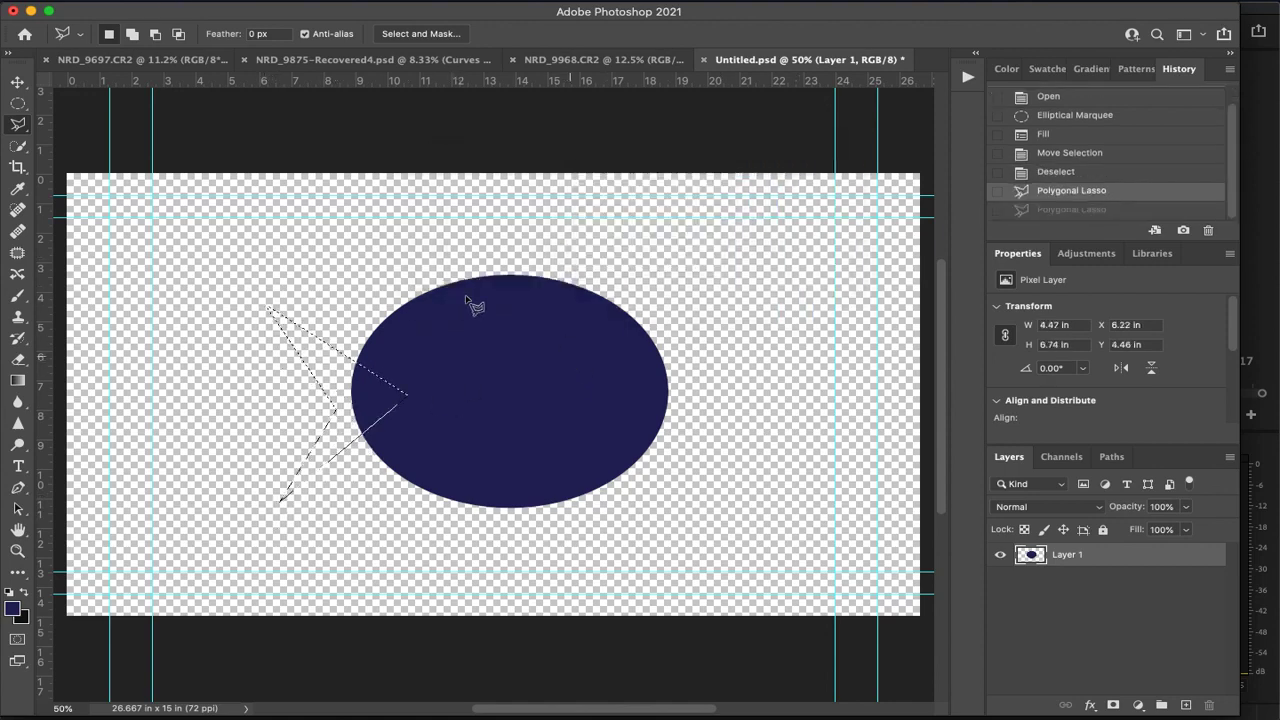
pyautogui.hotkey('shift', 'BackSpace')
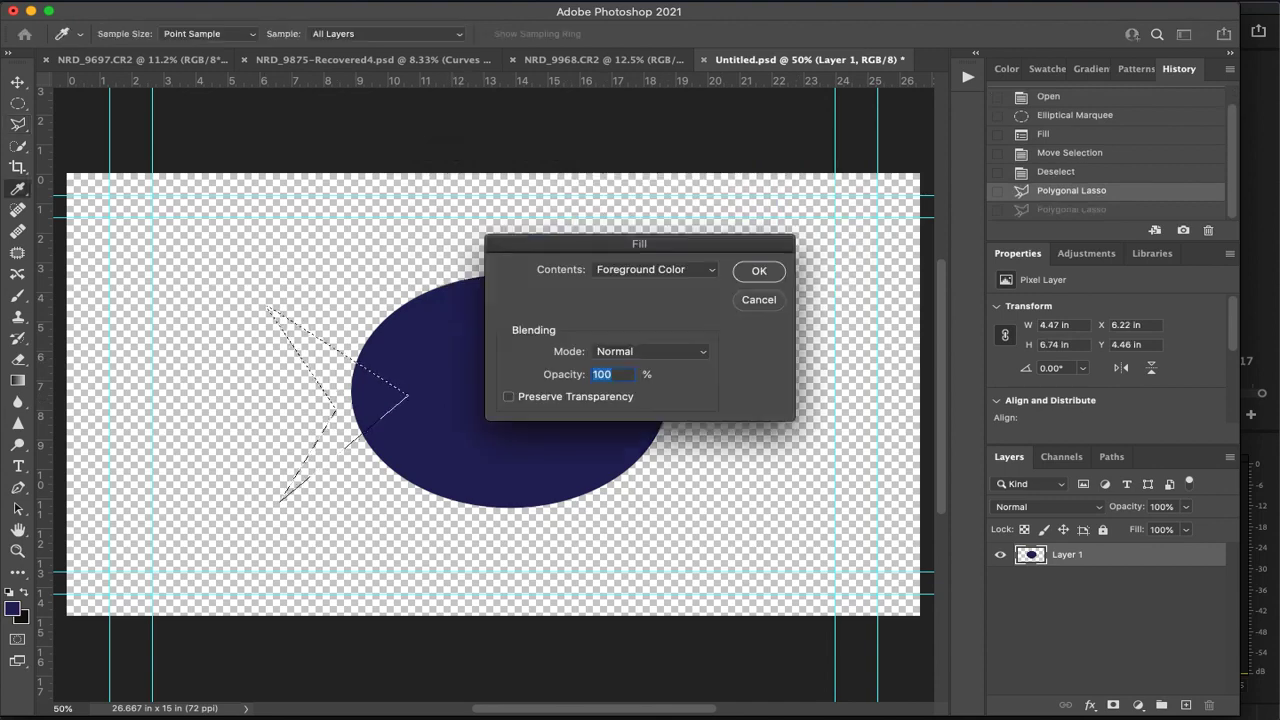
pyautogui.press('Return')
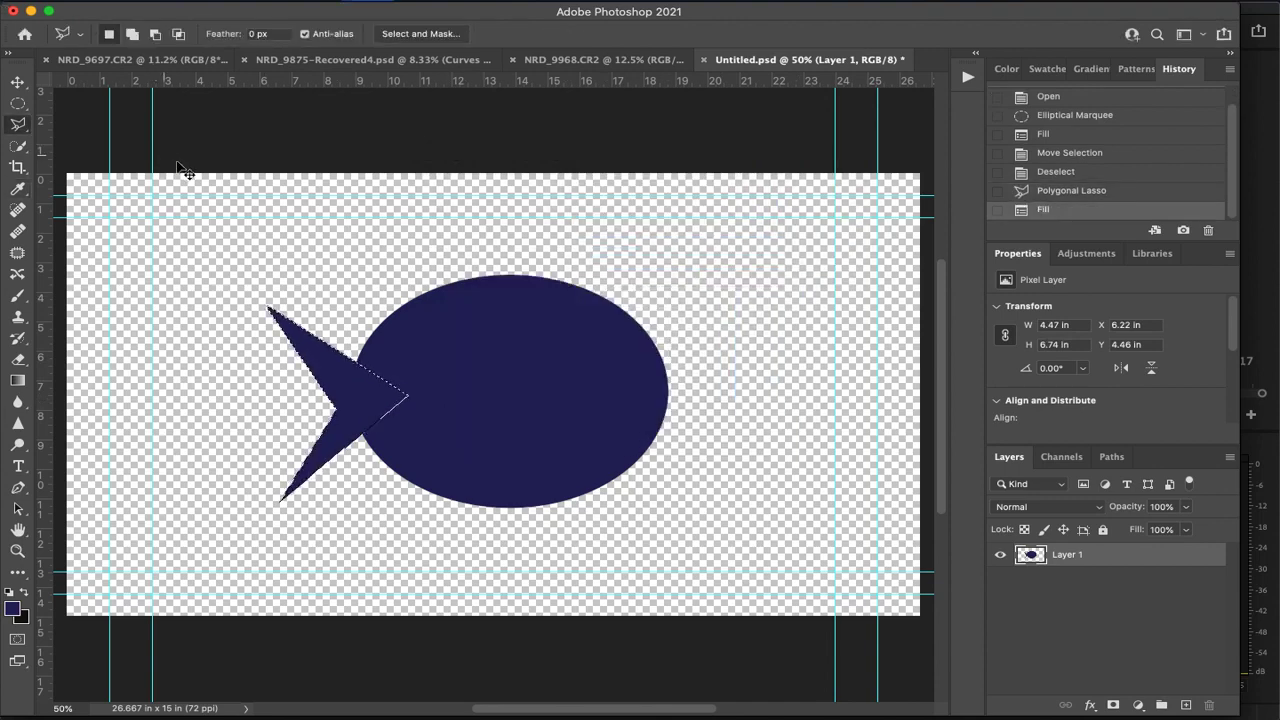
pyautogui.press('super+d')
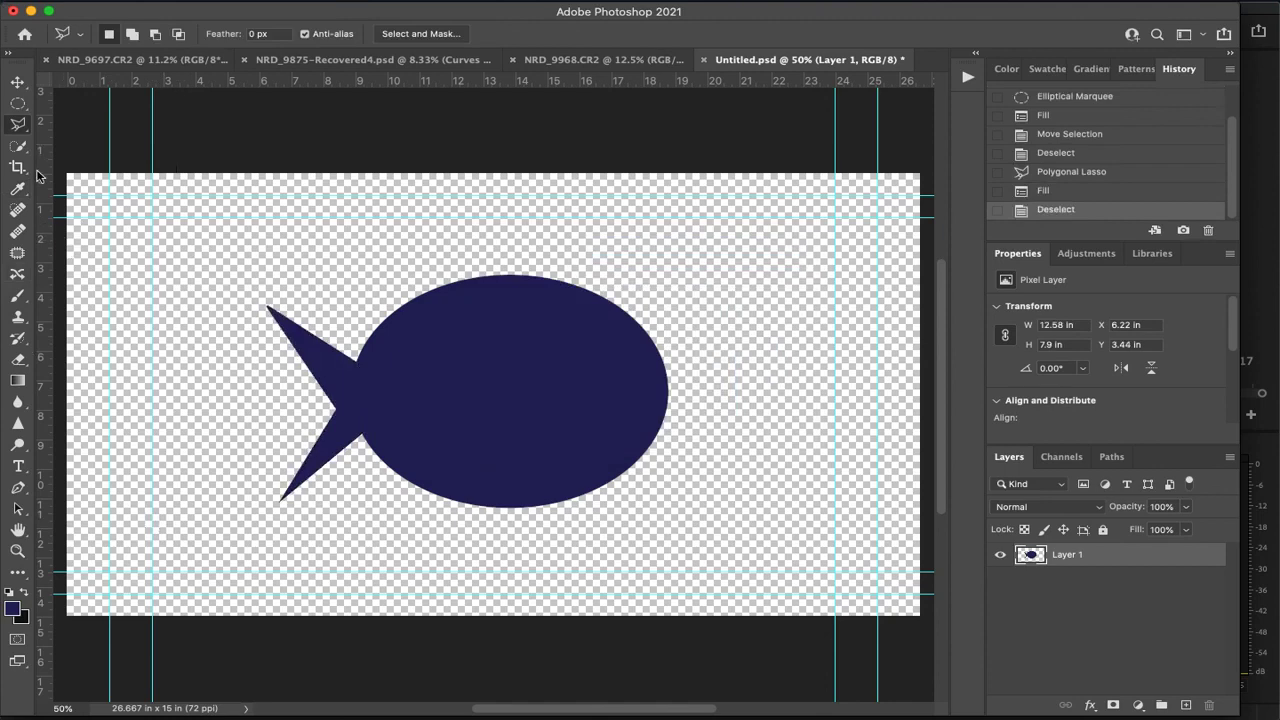
# Outline a spiky dorsal fin along the fish's upper edge with the Polygonal Lasso, fill it dark blue, and deselect
pyautogui.click(598, 290)
pyautogui.click(518, 258)
pyautogui.click(453, 250)
pyautogui.click(463, 263)
pyautogui.click(399, 266)
pyautogui.click(420, 273)
pyautogui.click(389, 292)
pyautogui.click(405, 303)
pyautogui.doubleClick(532, 354)
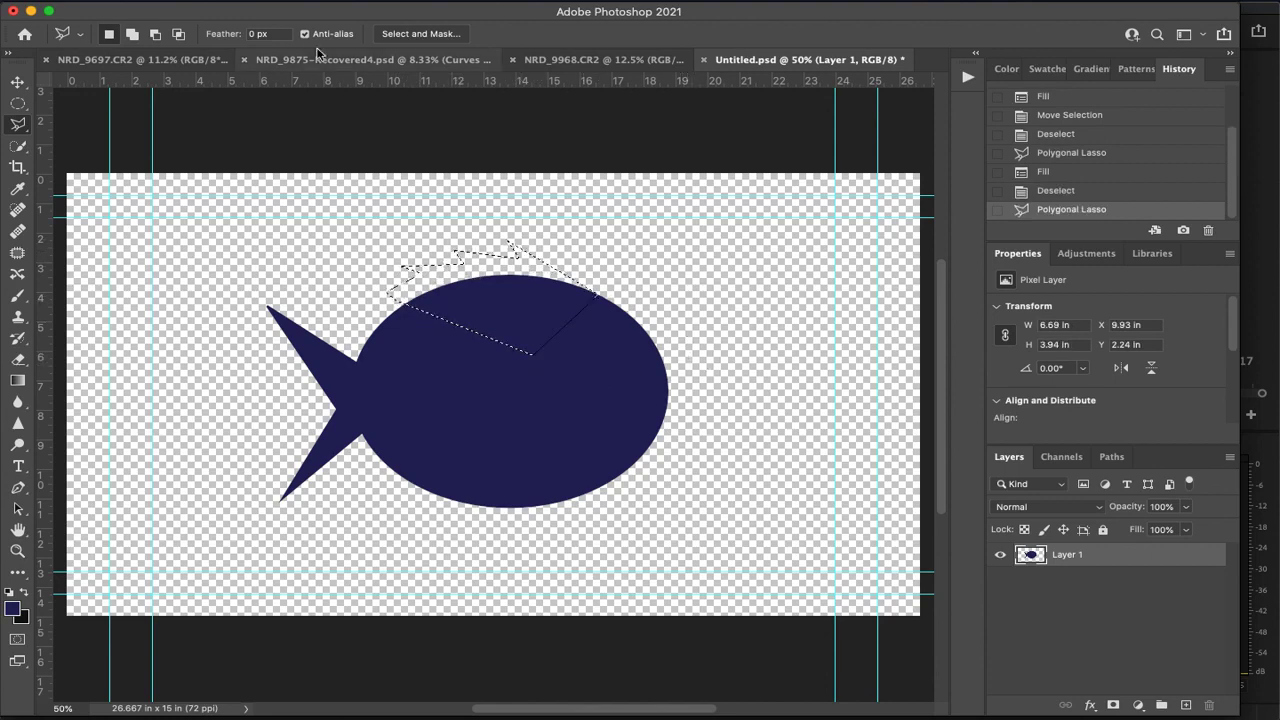
pyautogui.hotkey('shift', 'BackSpace')
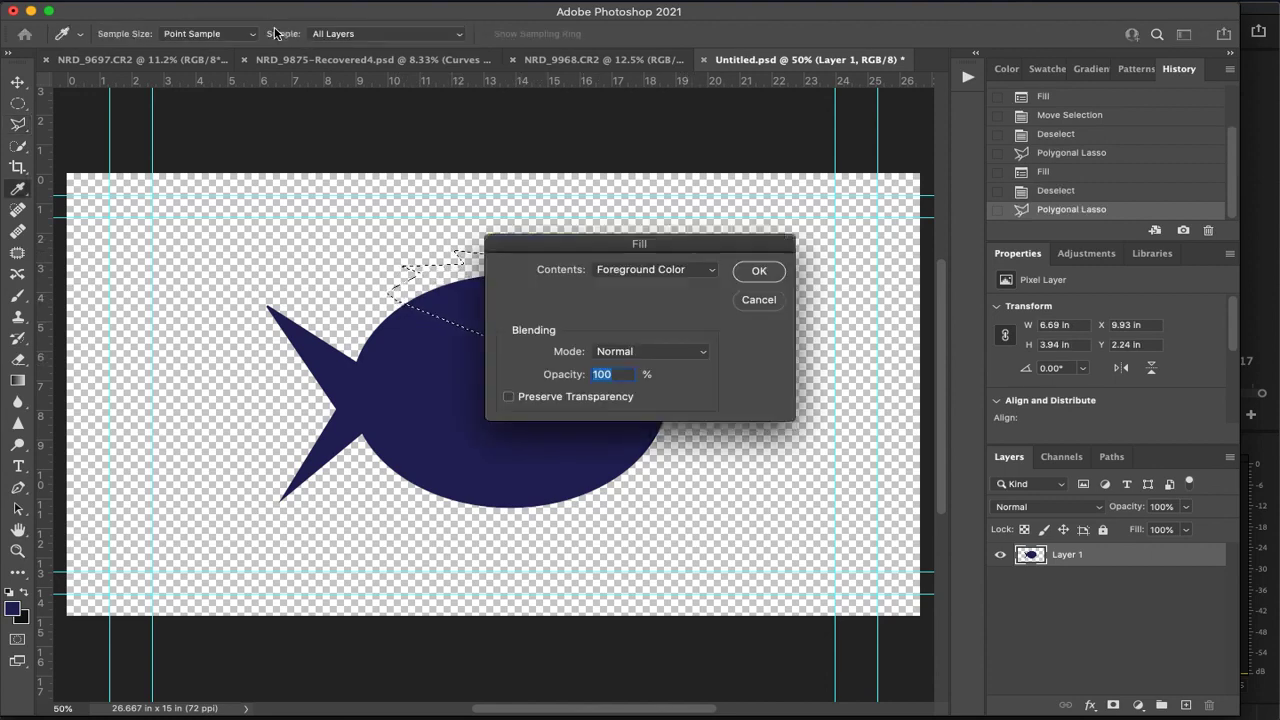
pyautogui.press('Return')
pyautogui.hotkey('ctrl', 'd')
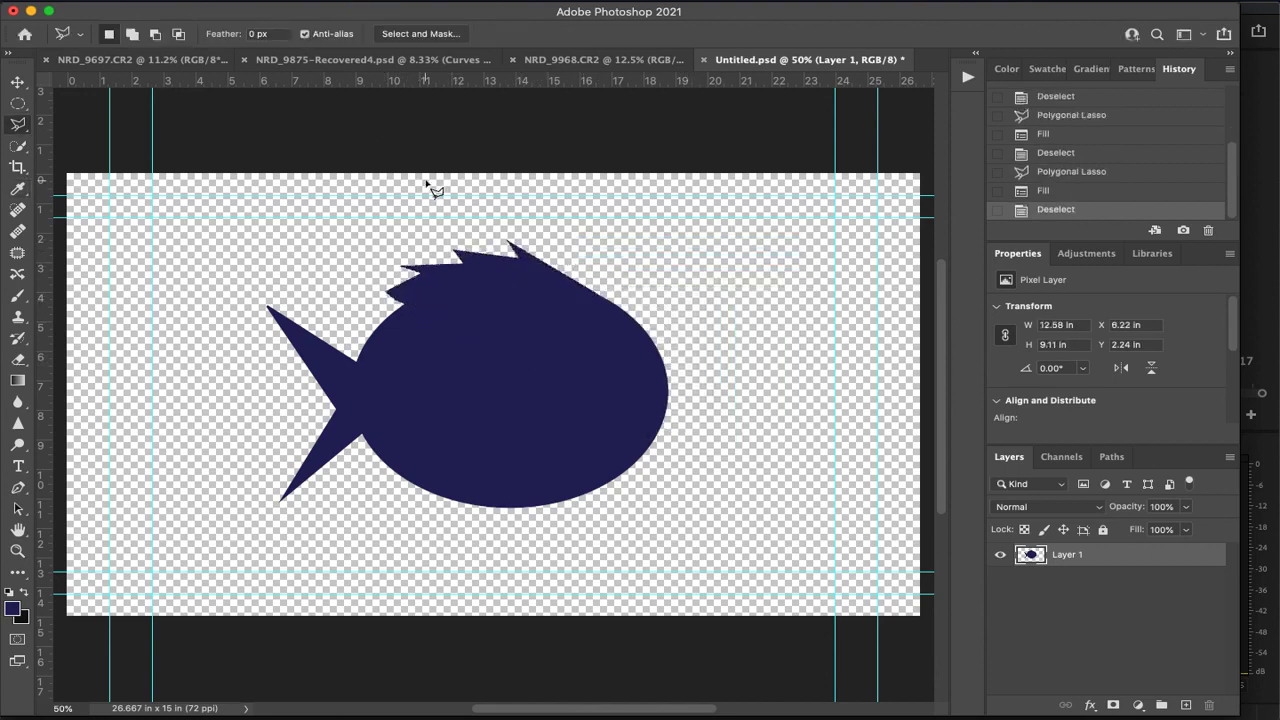
pyautogui.hotkey('ctrl', 'z')
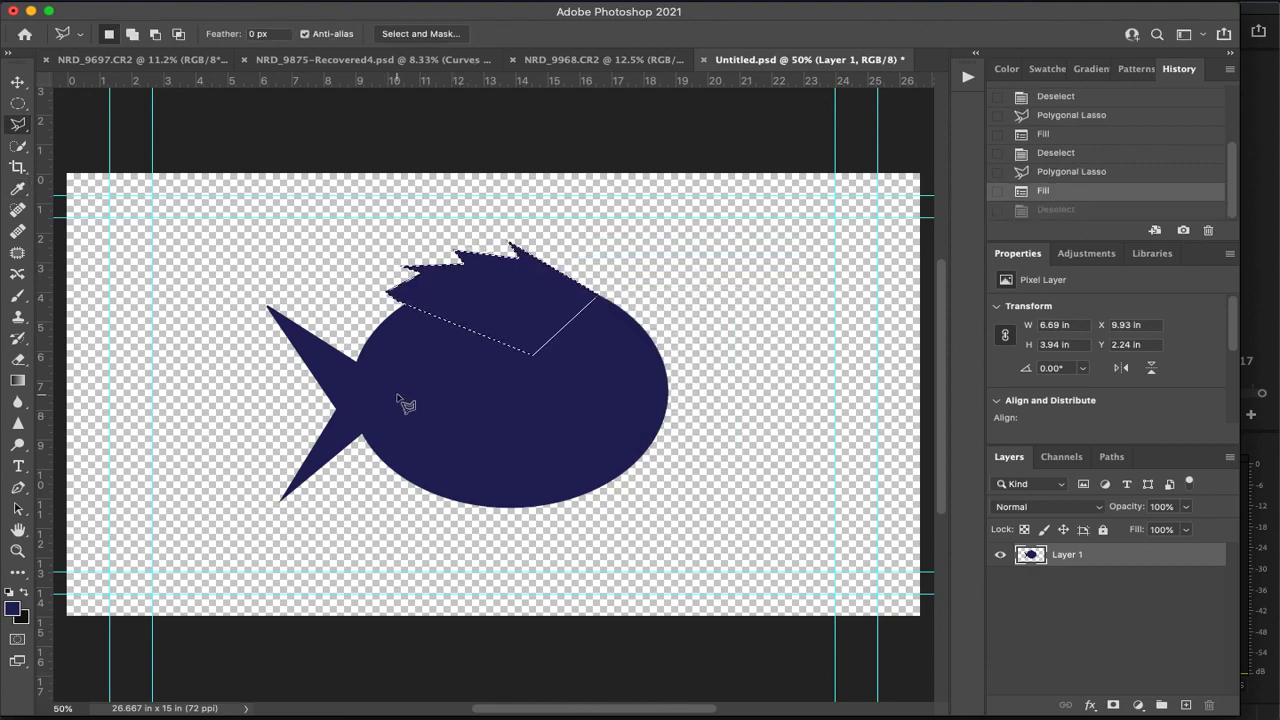
pyautogui.hotkey('ctrl', 'shift', 'z')
# Try to add a dark blue filled ellipse about 1.0 × 0.7 in at the fish's right end as a lip
pyautogui.press('m')
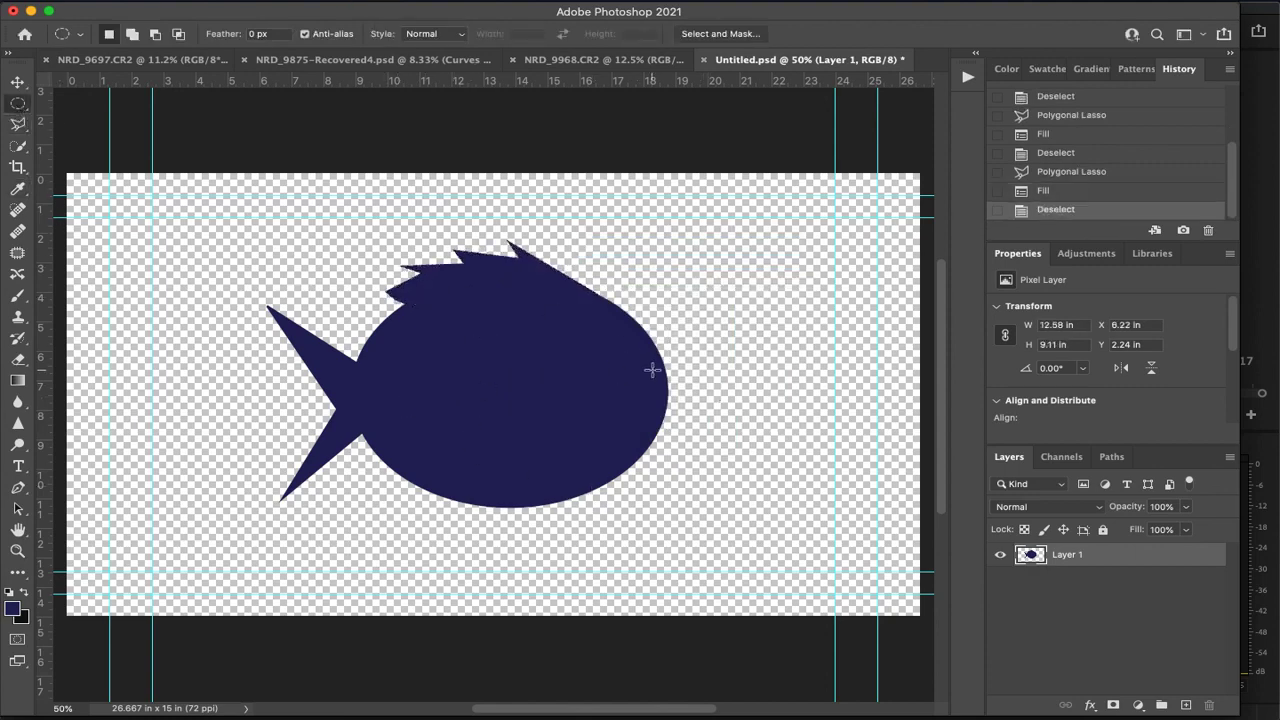
pyautogui.moveTo(665, 388); pyautogui.dragTo(692, 406)
pyautogui.hotkey('shift', 'BackSpace')
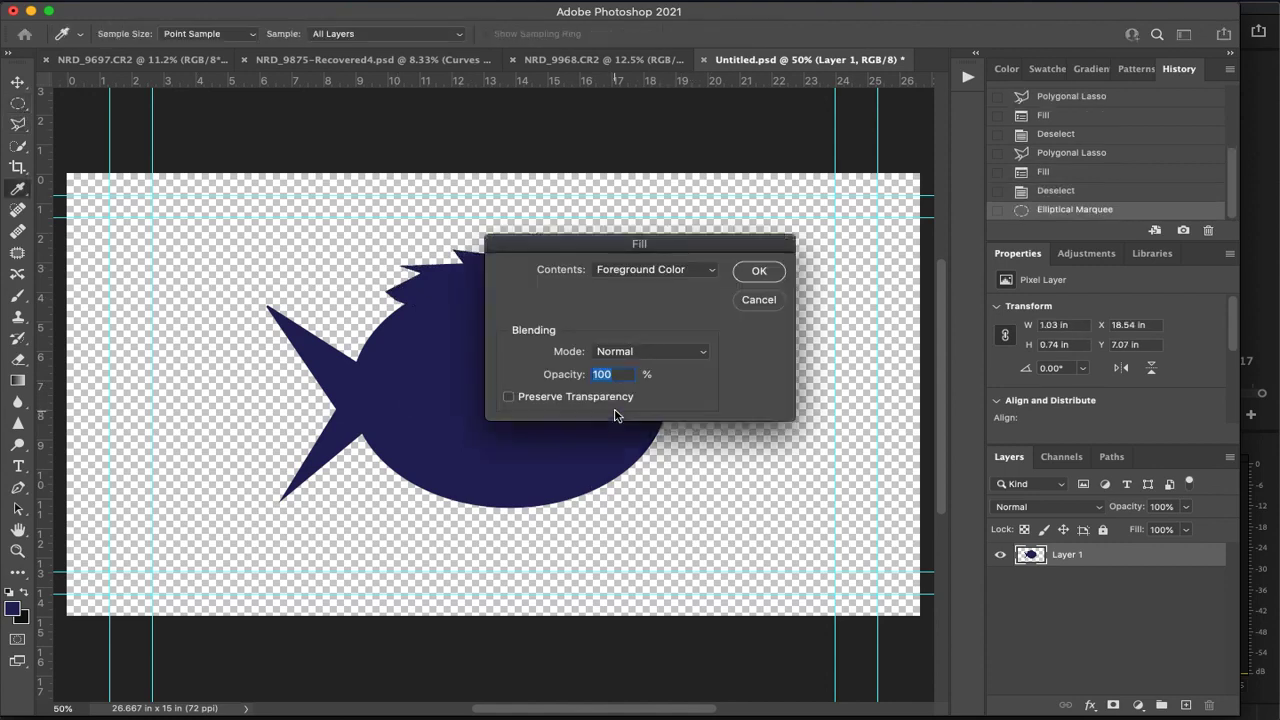
pyautogui.press('Return')
pyautogui.hotkey('ctrl', 'd')
pyautogui.hotkey('ctrl', 'z')
pyautogui.hotkey('ctrl', 'z')
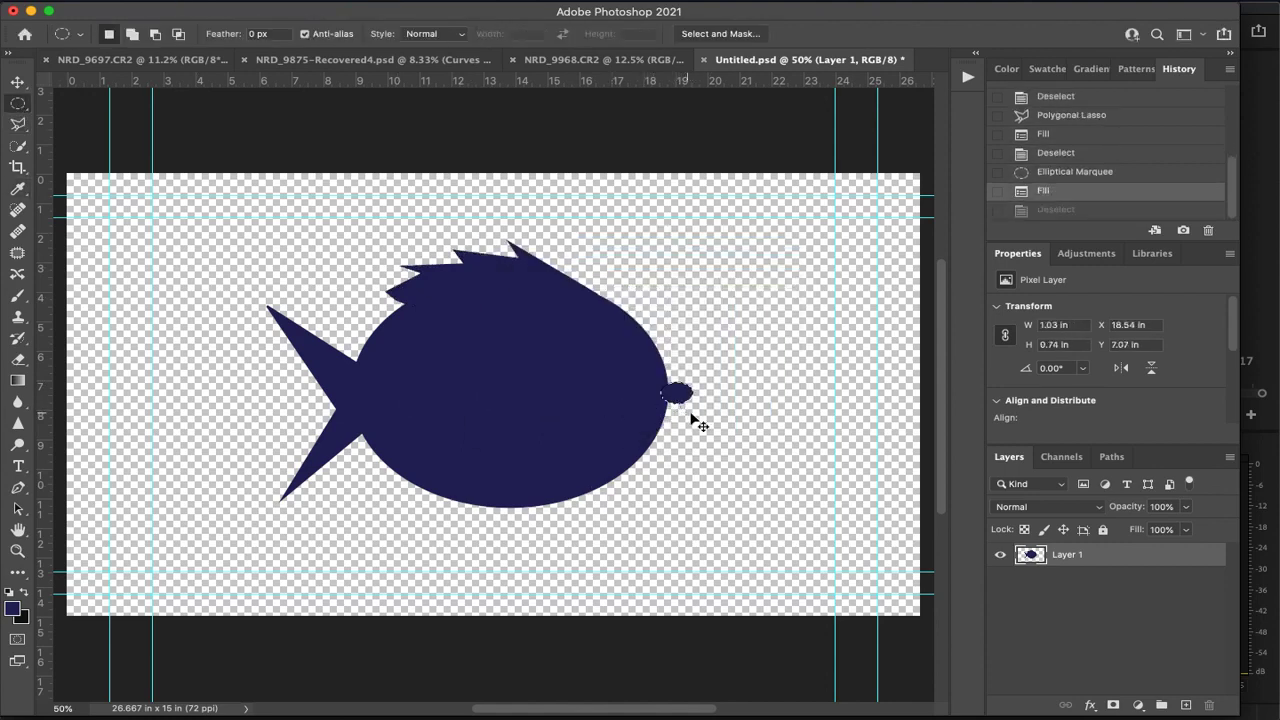
# Add two lips at the fish's right end as dark blue filled ellipses, the upper about 1.8 × 0.9 in and the lower about 1.3 × 1.0 in
pyautogui.moveTo(637, 384); pyautogui.dragTo(690, 414)
pyautogui.hotkey('shift', 'BackSpace')
pyautogui.press('Return')
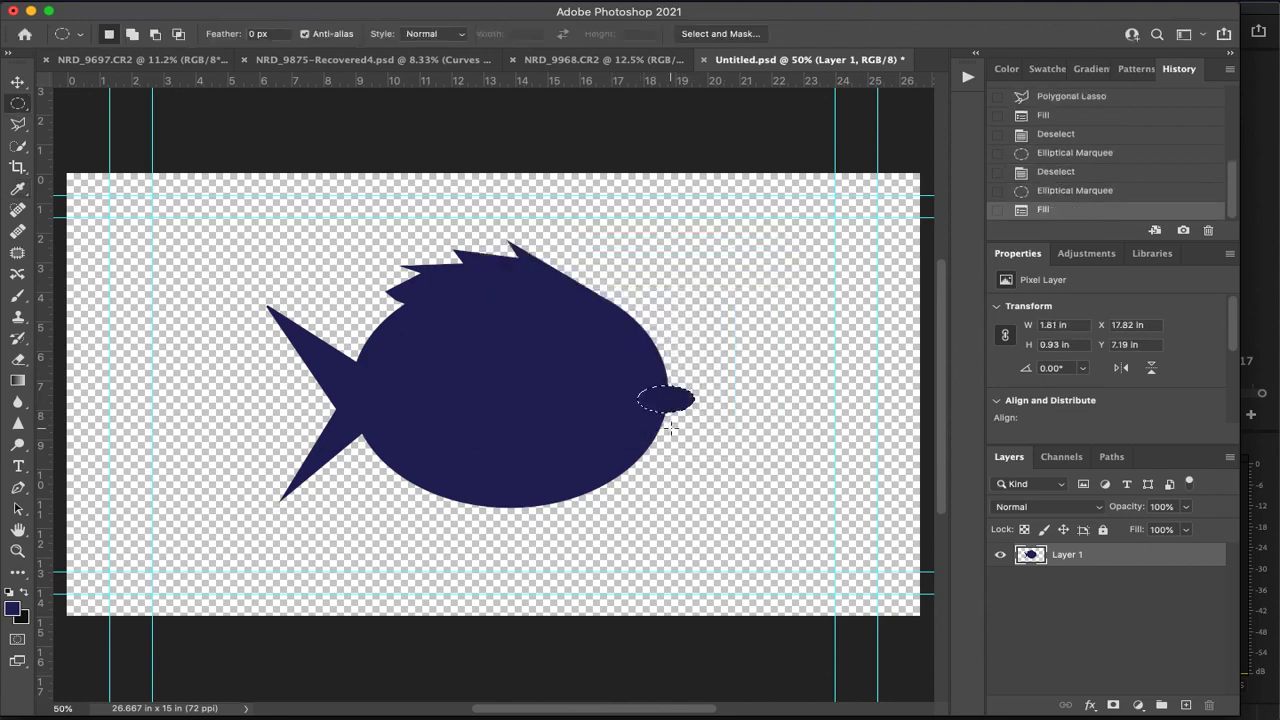
pyautogui.hotkey('ctrl', 'd')
pyautogui.moveTo(680, 412); pyautogui.dragTo(640, 438)
pyautogui.hotkey('shift', 'BackSpace')
pyautogui.press('Return')
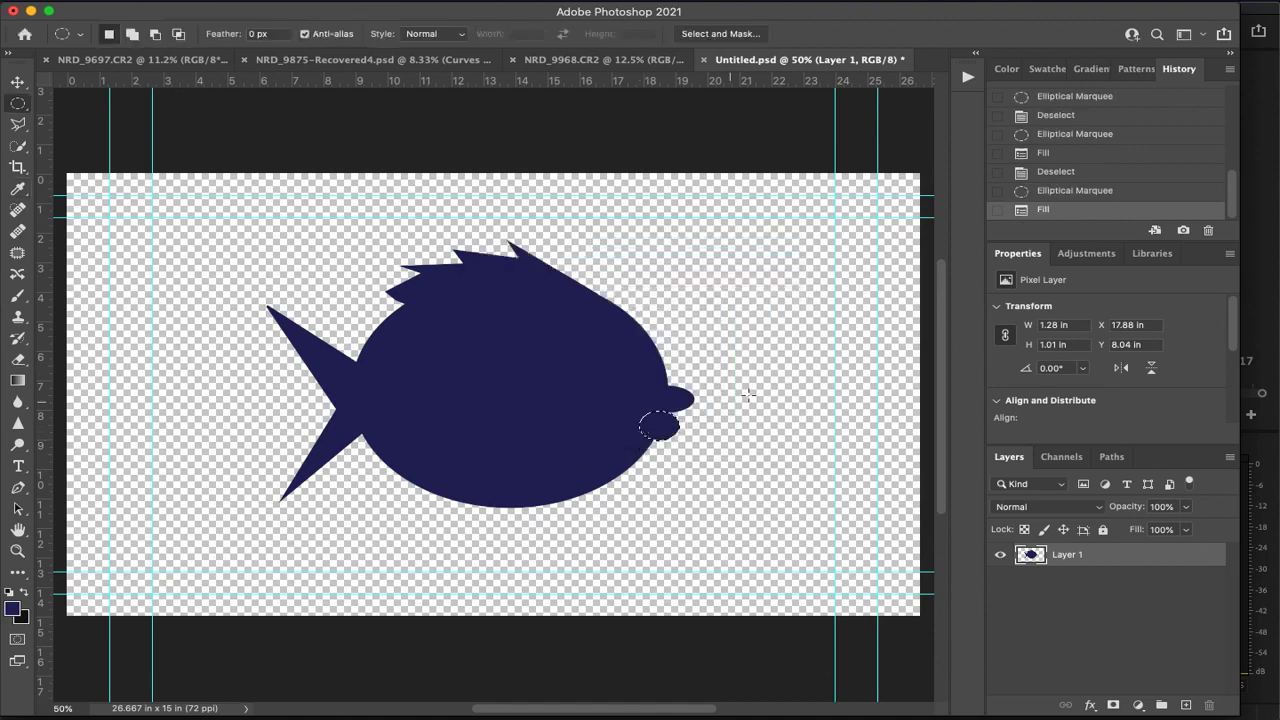
pyautogui.hotkey('ctrl', 'd')
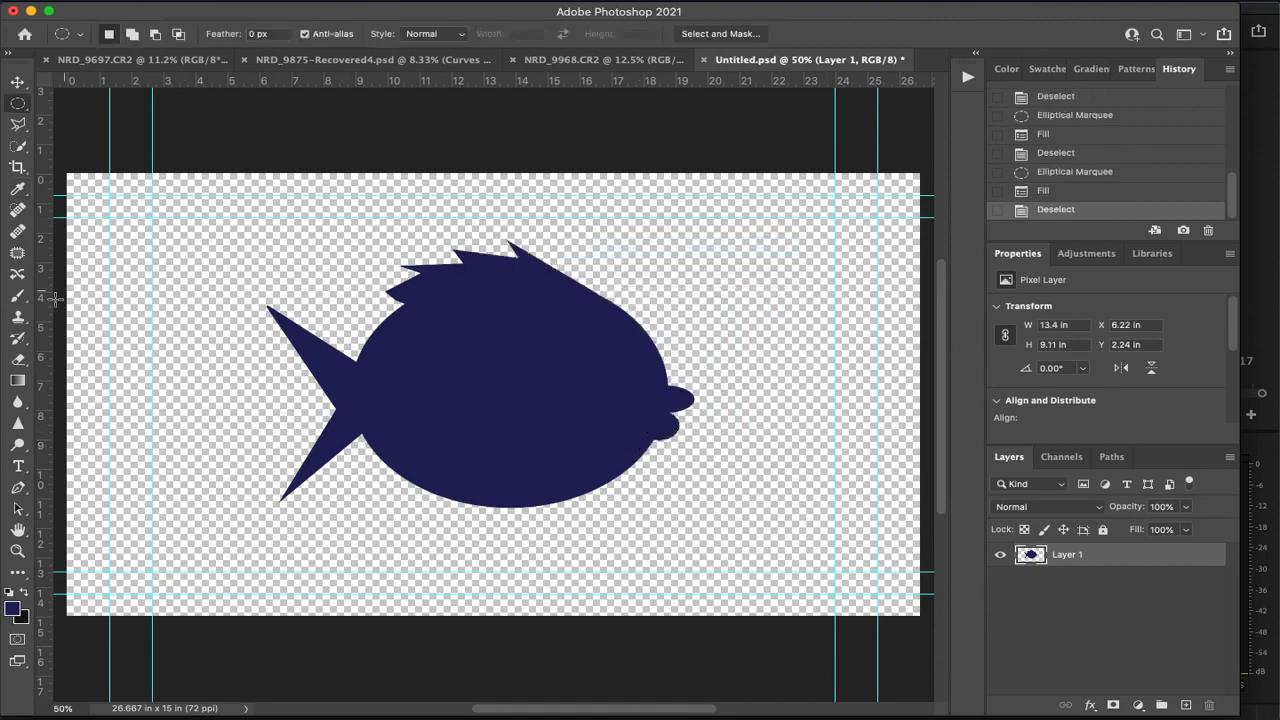
# Set the foreground color to white and paint a round eye on the fish's head with a 175 px brush
pyautogui.click(23, 594)
pyautogui.click(12, 608)
pyautogui.moveTo(534, 327); pyautogui.dragTo(289, 167)
pyautogui.click(816, 239)
pyautogui.click(17, 296)
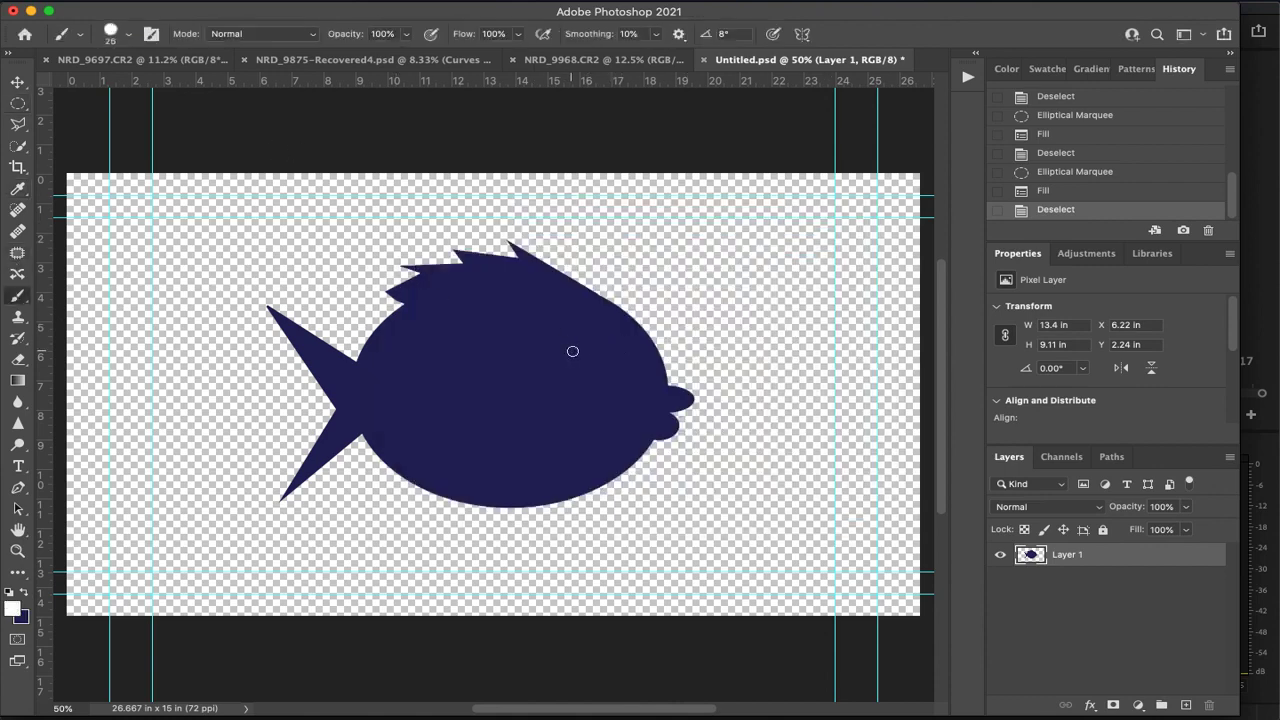
pyautogui.press(']')
pyautogui.press(']')
pyautogui.press(']')
pyautogui.press(']')
pyautogui.press(']')
pyautogui.press(']')
pyautogui.press(']')
pyautogui.press(']')
pyautogui.press(']')
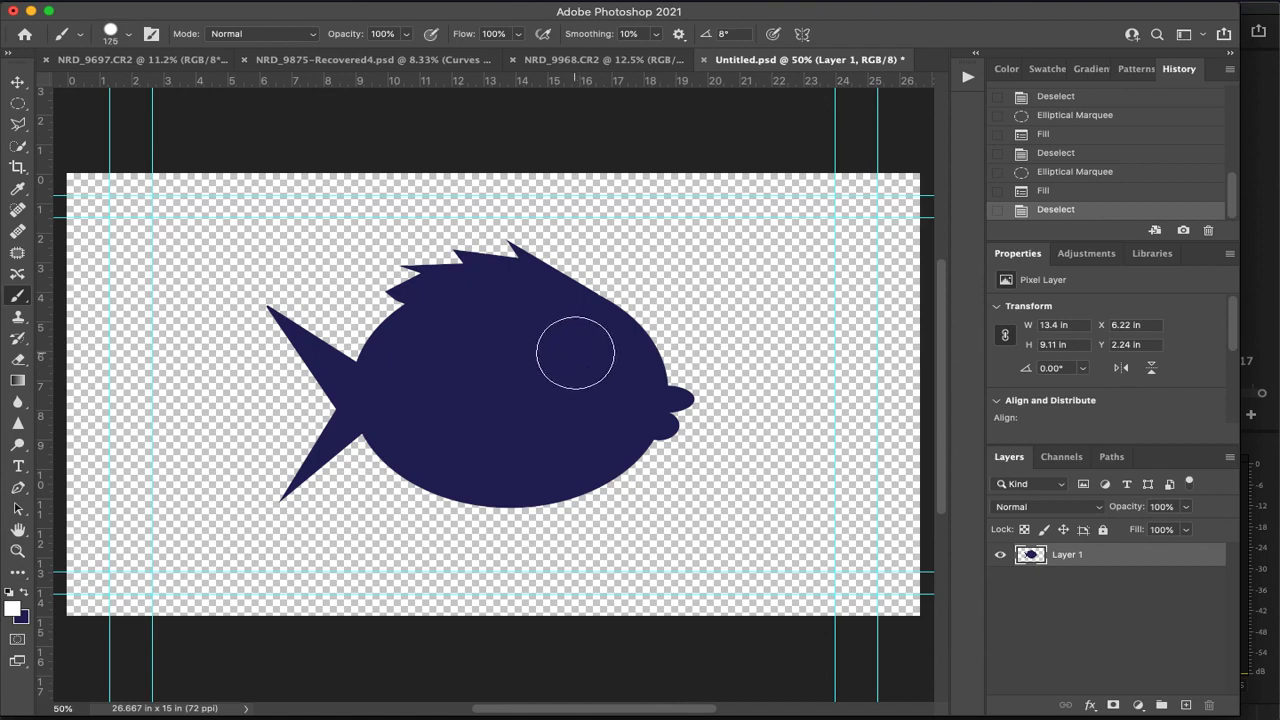
pyautogui.click(572, 355)
# Change the foreground color to black and paint a pupil in the centre of the eye with a 90 px brush
pyautogui.click(12, 608)
pyautogui.moveTo(530, 383); pyautogui.dragTo(413, 454)
pyautogui.click(813, 238)
pyautogui.press('[')
pyautogui.press('[')
pyautogui.press('[')
pyautogui.press('[')
pyautogui.click(569, 355)
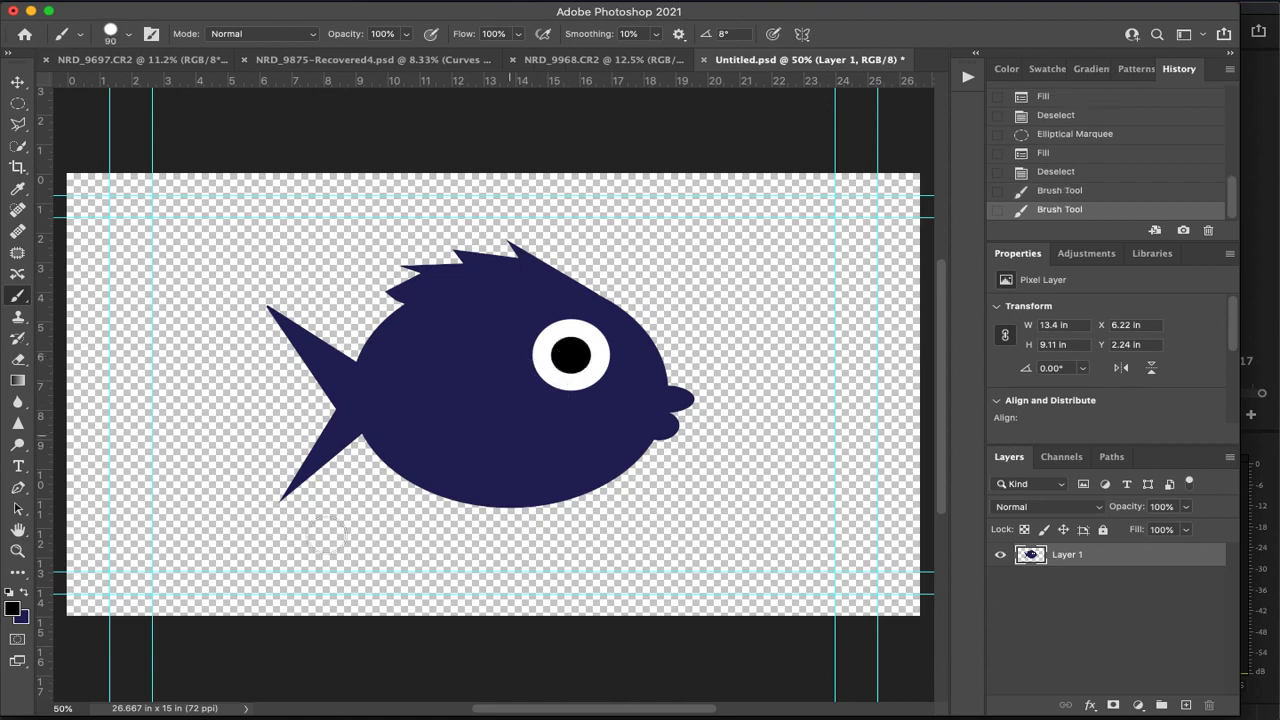
# Paint two small white highlights on the pupil with 20 px and 10 px brushes
pyautogui.click(15, 609)
pyautogui.moveTo(540, 266); pyautogui.dragTo(344, 193)
pyautogui.click(801, 242)
pyautogui.press('[')
pyautogui.press('[')
pyautogui.press('[')
pyautogui.press('[')
pyautogui.press('[')
pyautogui.press('[')
pyautogui.click(569, 352)
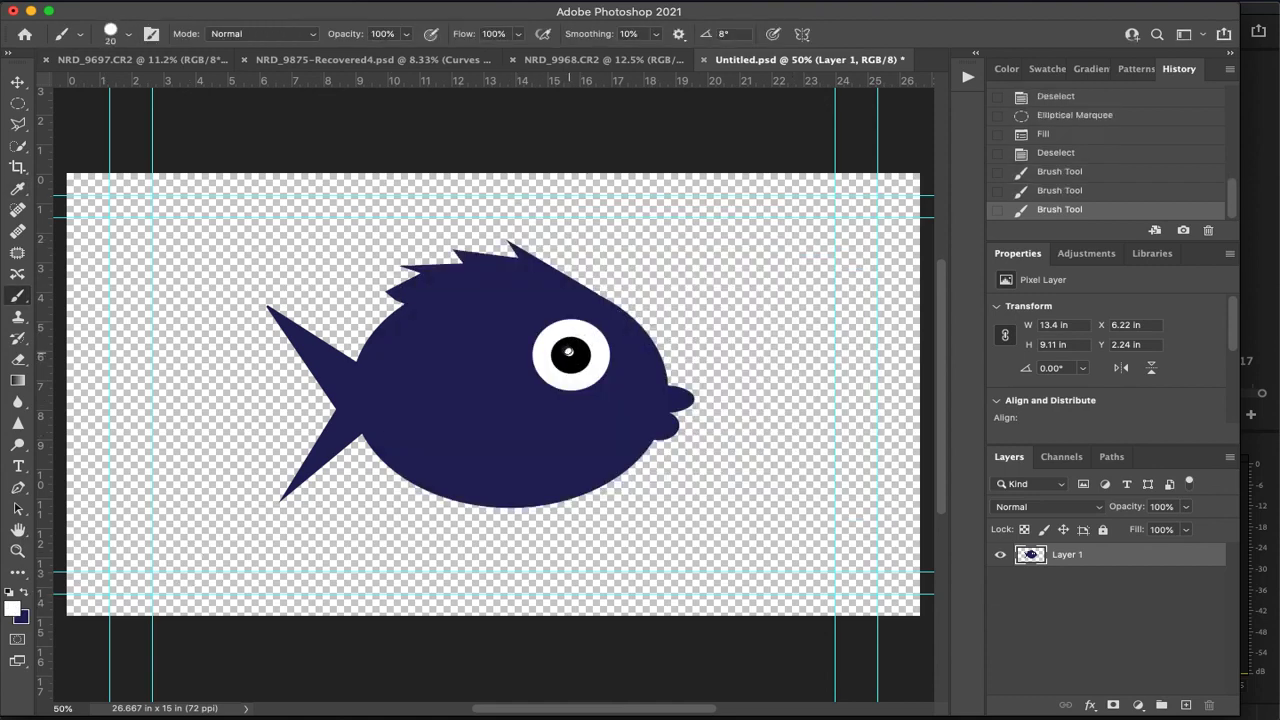
pyautogui.click(567, 348)
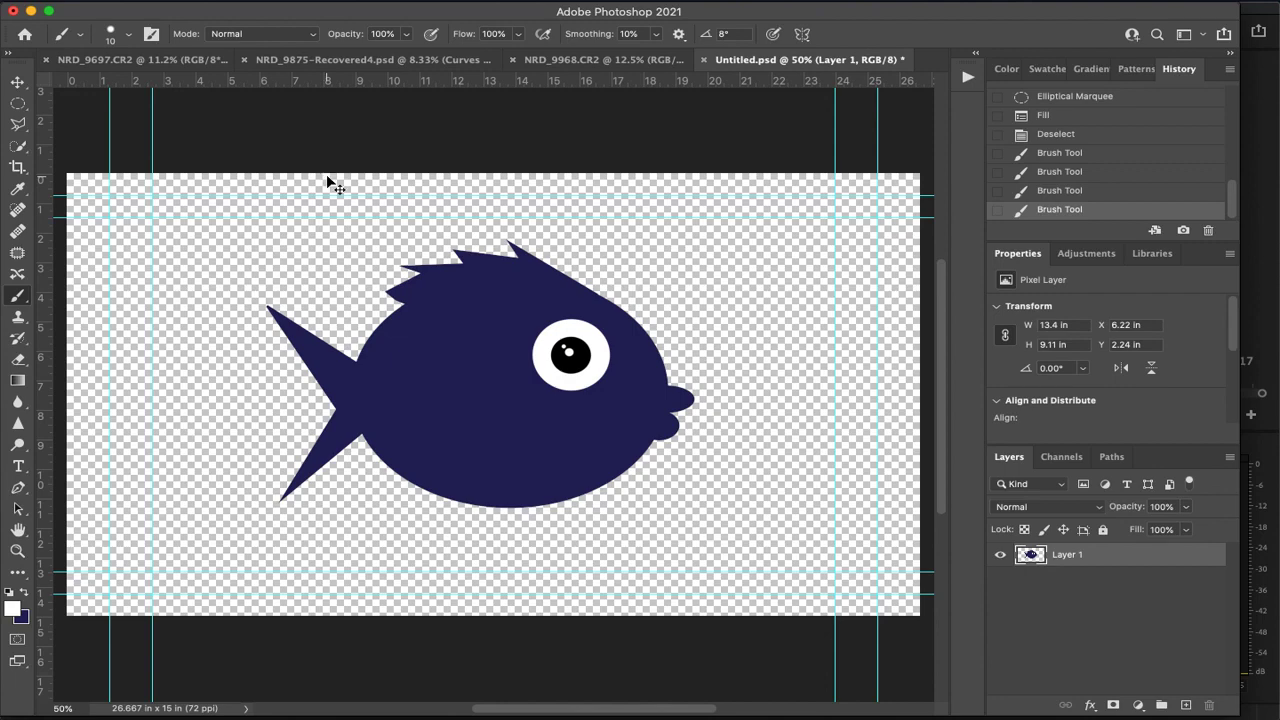
# Save the fish drawing, switch to Premiere Pro, and open Untitled.psd in the Source monitor
pyautogui.press('super+s')
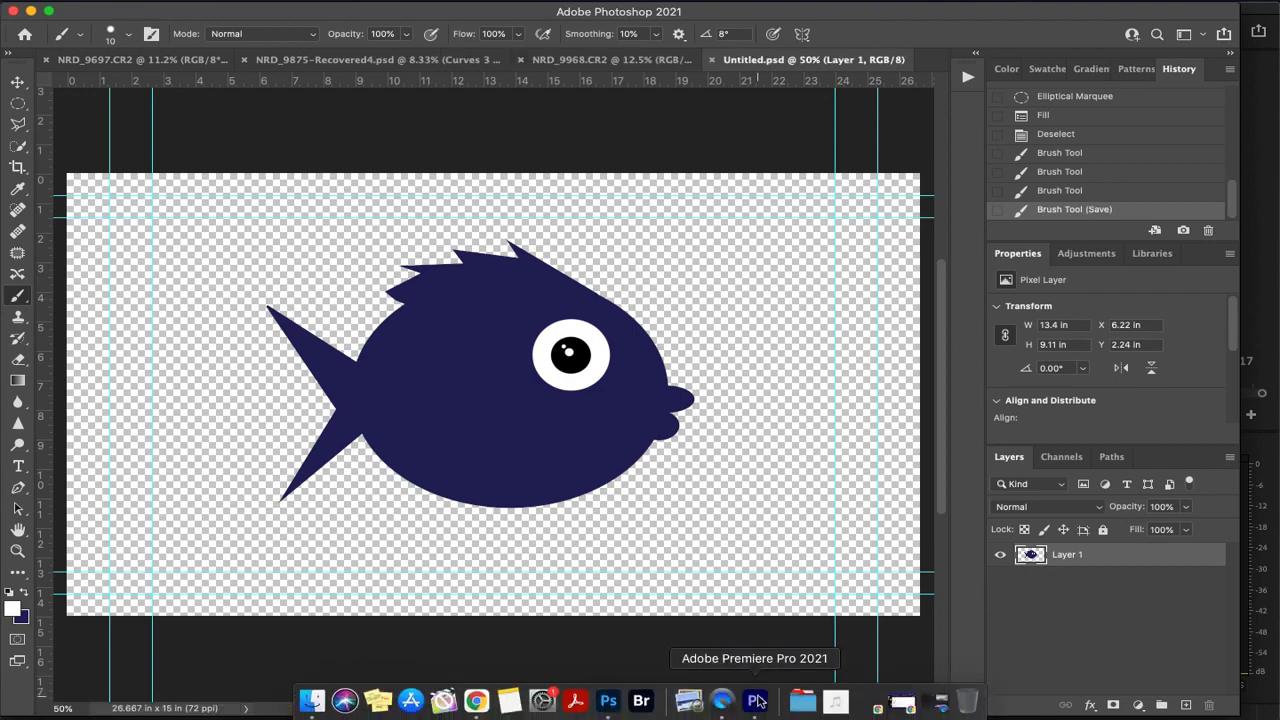
pyautogui.click(757, 700)
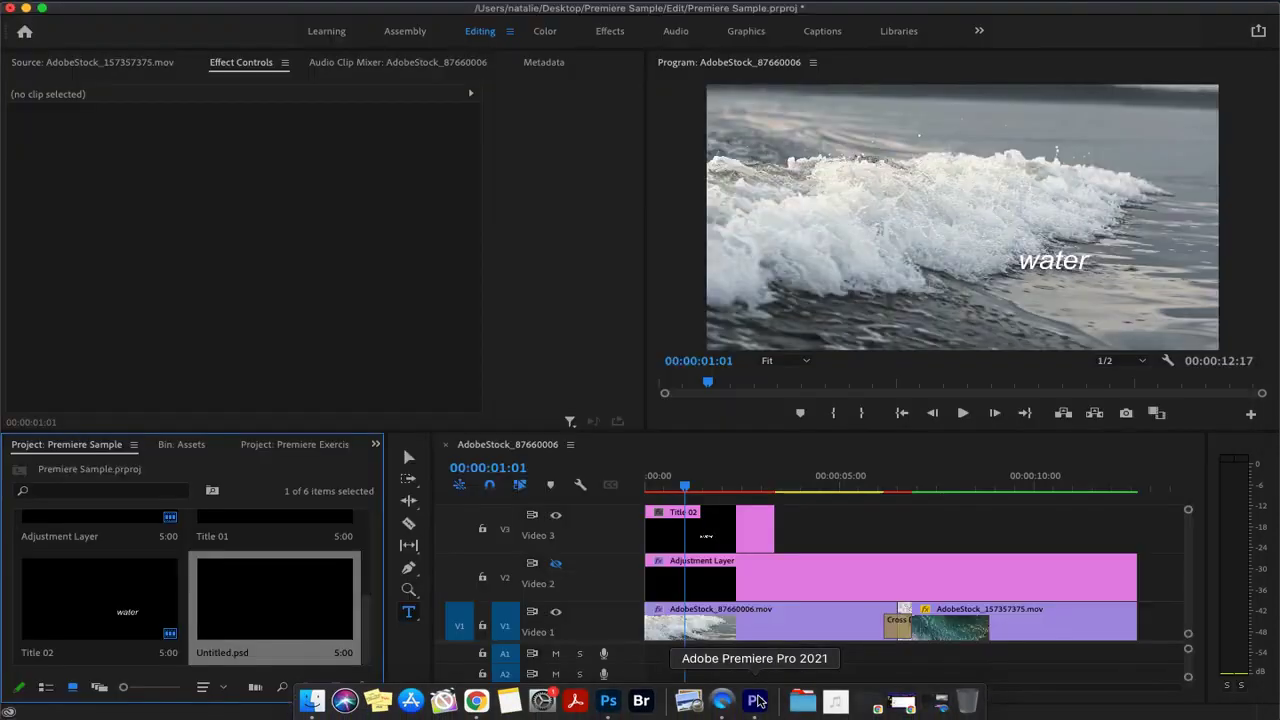
pyautogui.doubleClick(284, 619)
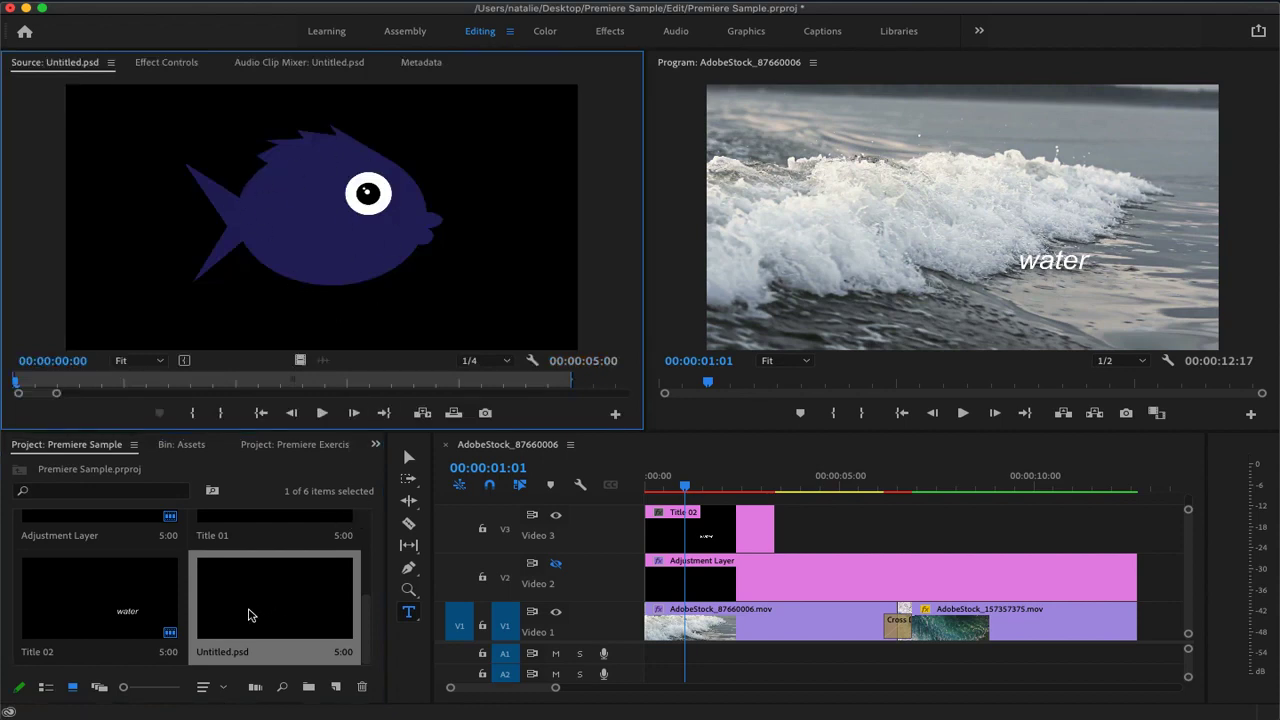
# Place Untitled.psd on track V3 directly after Title 02 and set the fish clip's scale to 20
pyautogui.moveTo(244, 616); pyautogui.dragTo(778, 528)
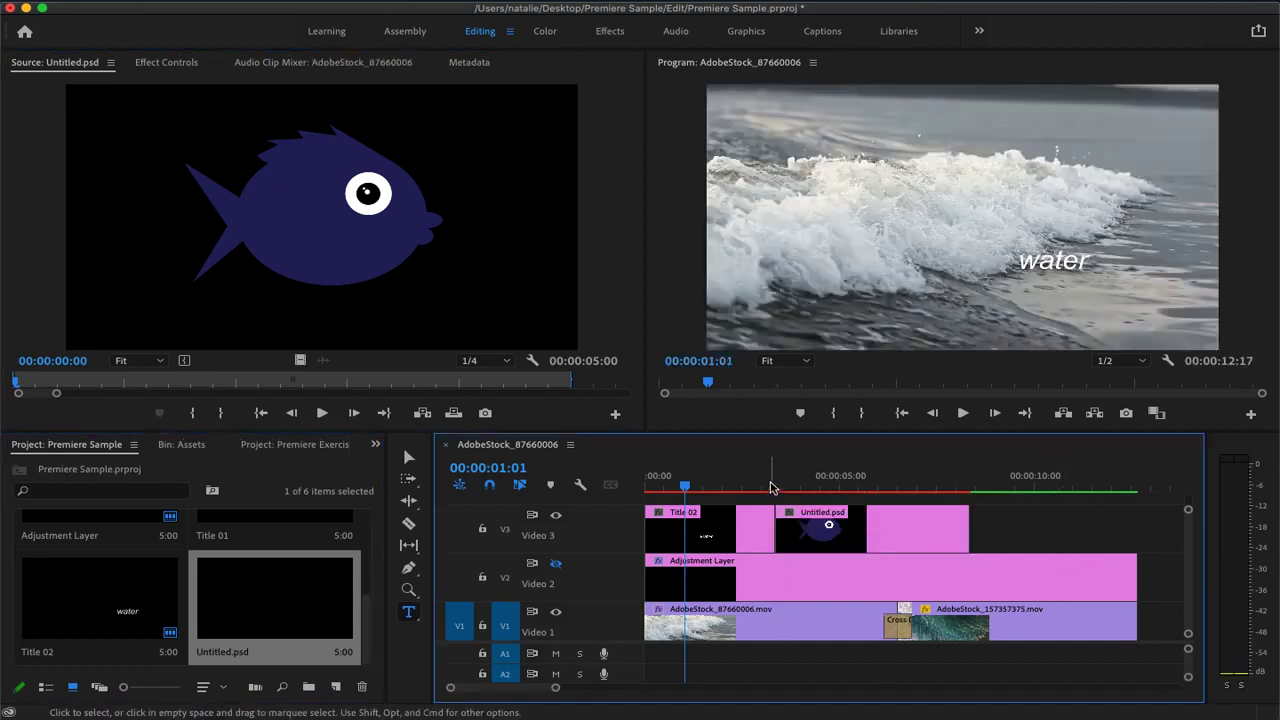
pyautogui.click(720, 490)
pyautogui.moveTo(735, 494); pyautogui.dragTo(848, 498)
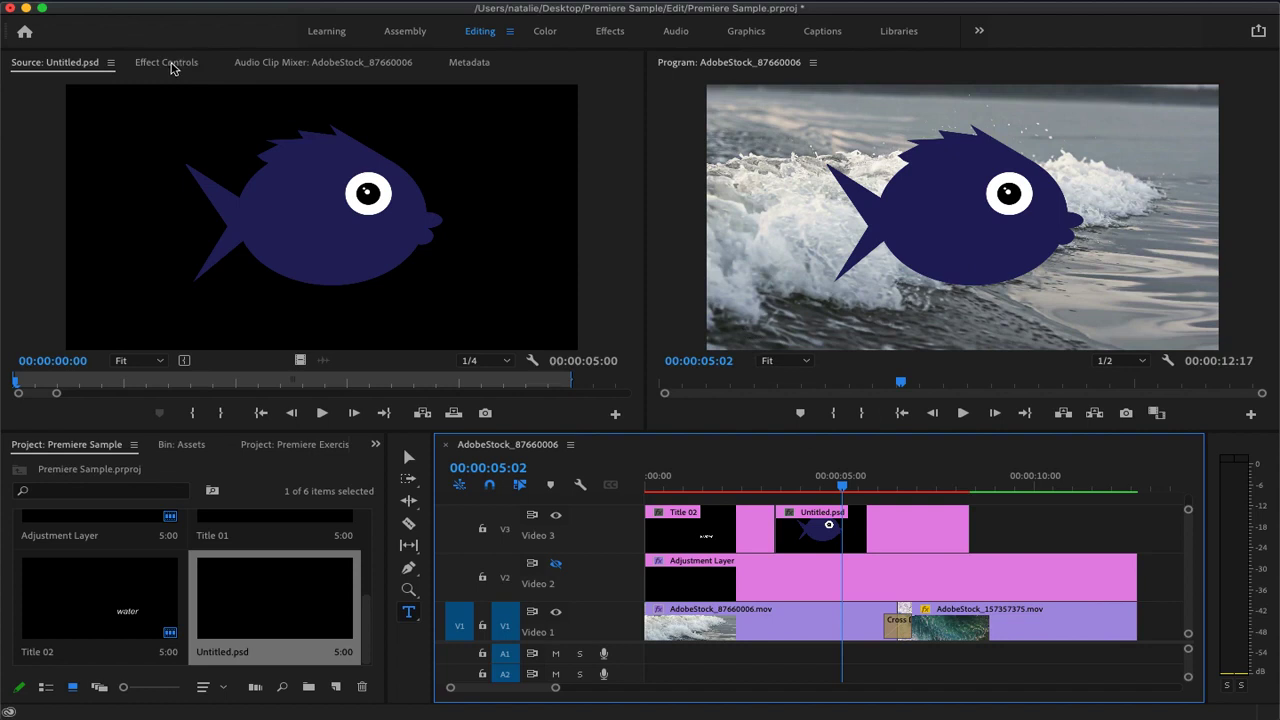
pyautogui.click(929, 537)
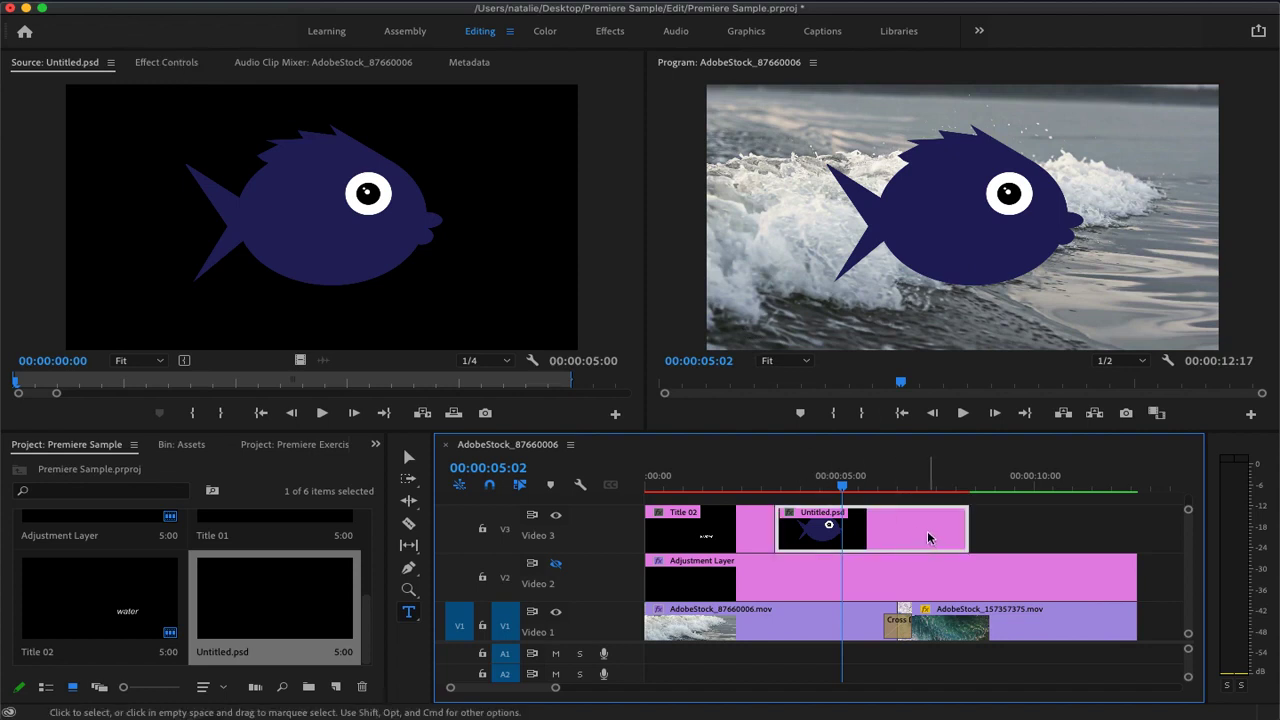
pyautogui.click(168, 64)
pyautogui.moveTo(250, 163); pyautogui.dragTo(170, 163)
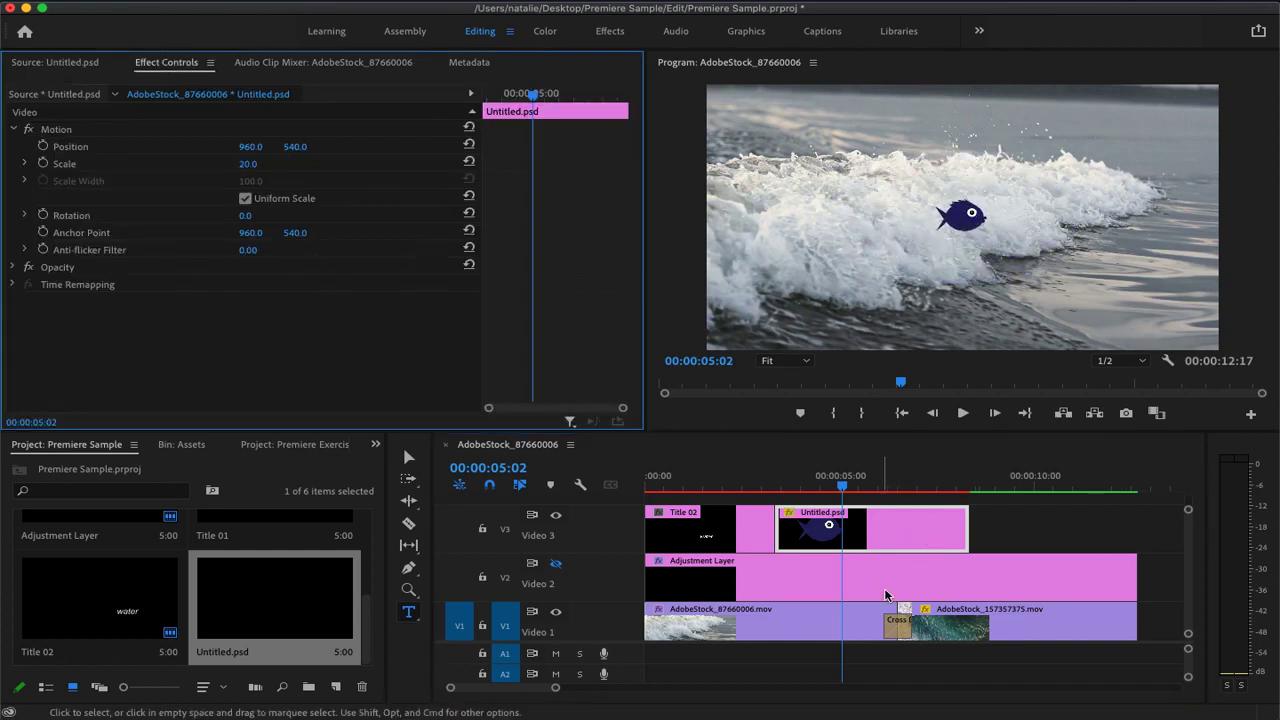
# Move the Untitled.psd clip later on track V3 so it starts at 00:00:07:00 over the aerial clip
pyautogui.moveTo(894, 525); pyautogui.dragTo(1004, 521)
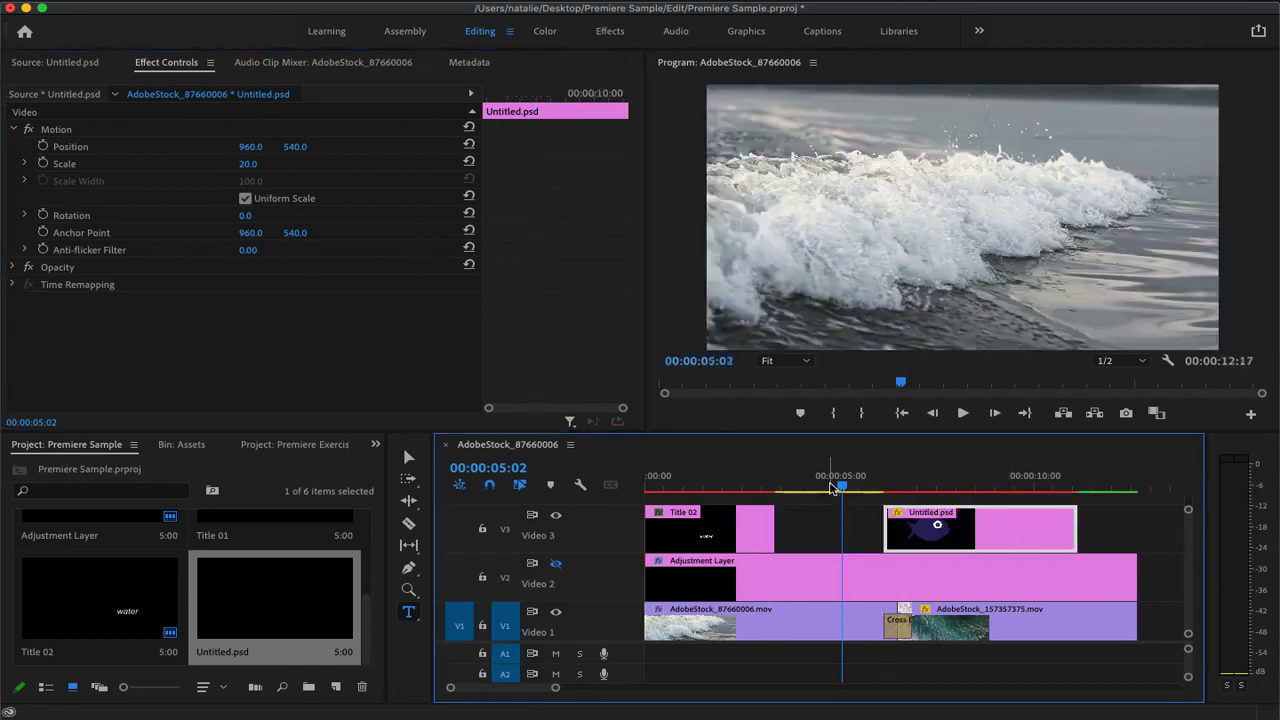
pyautogui.click(886, 490)
pyautogui.moveTo(886, 494); pyautogui.dragTo(916, 508)
pyautogui.moveTo(1001, 540); pyautogui.dragTo(1030, 545)
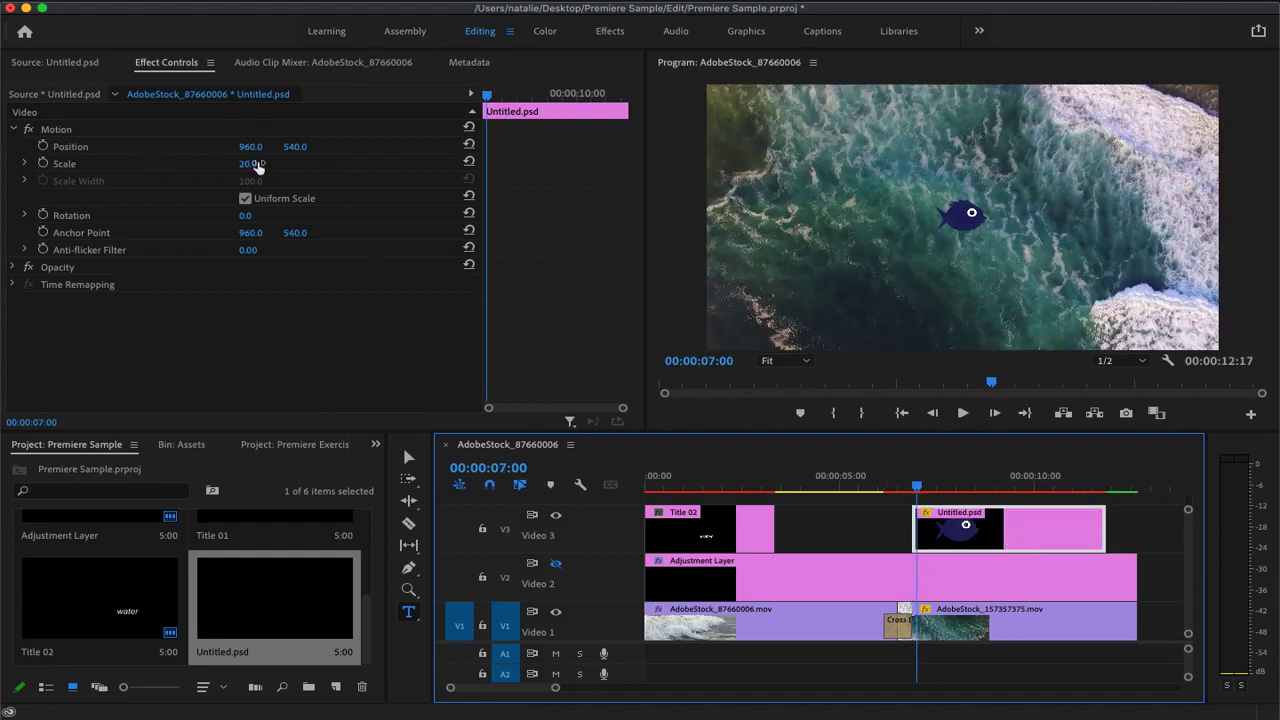
# Keyframe the fish's horizontal position from -87 at 00:00:07:00 to 2013 at 00:00:11:18, and preview its swim across the frame
pyautogui.moveTo(249, 149); pyautogui.dragTo(5, 149)
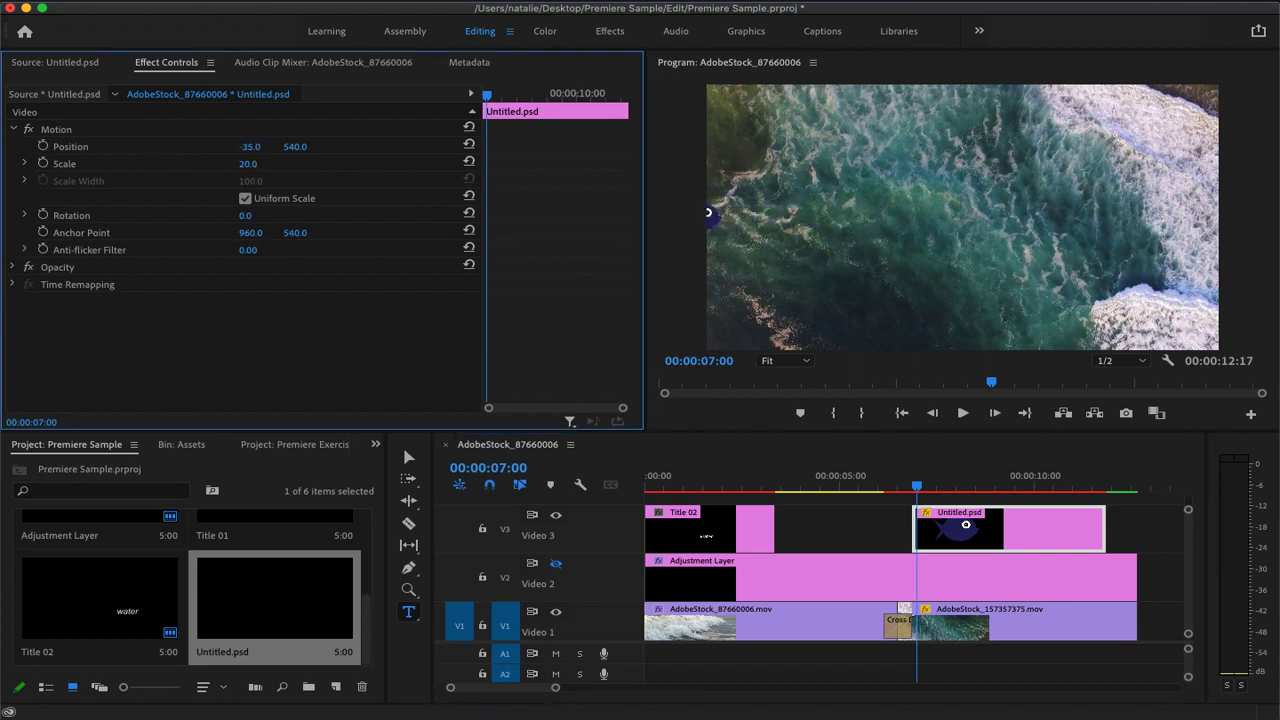
pyautogui.click(43, 147)
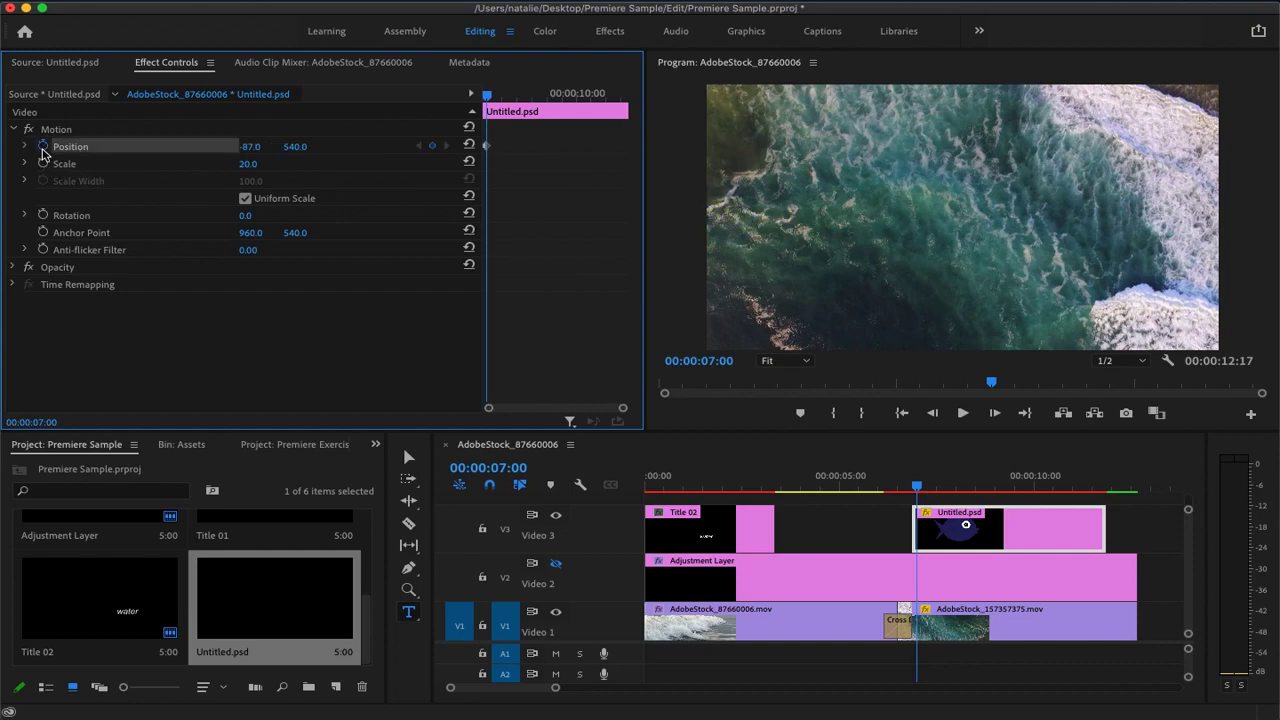
pyautogui.moveTo(917, 487); pyautogui.dragTo(1105, 508)
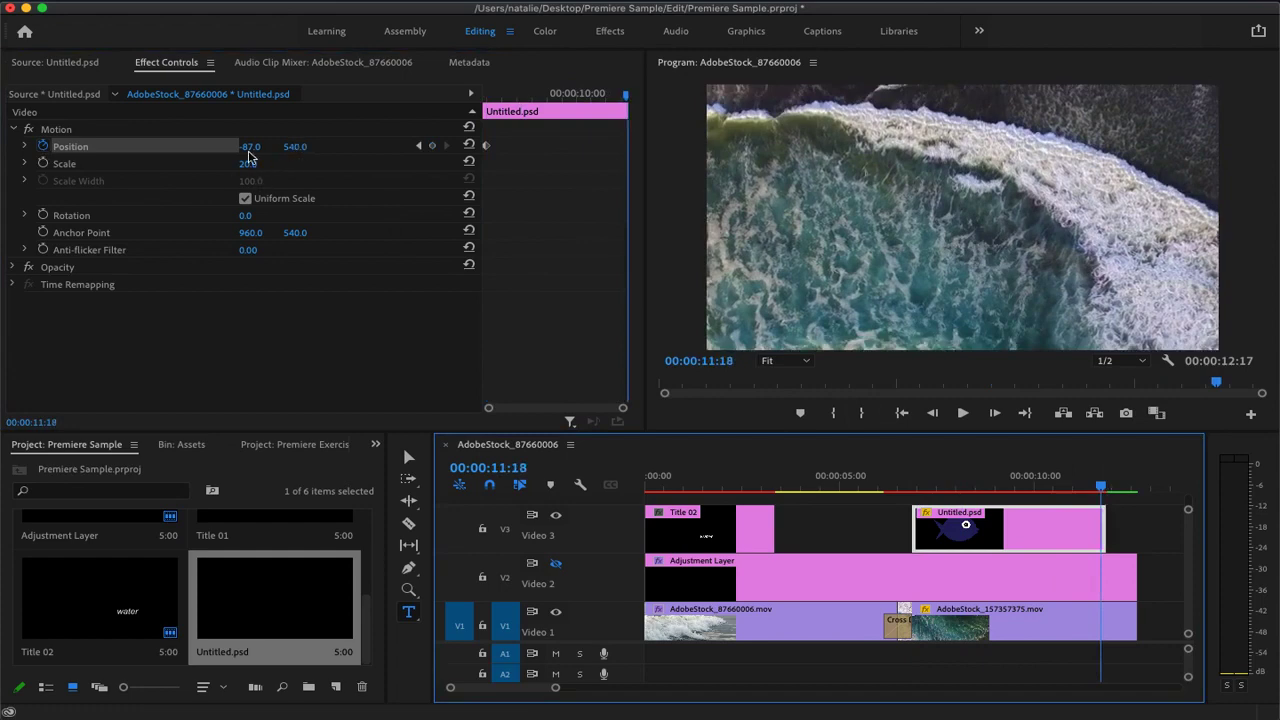
pyautogui.moveTo(253, 158); pyautogui.dragTo(1230, 158)
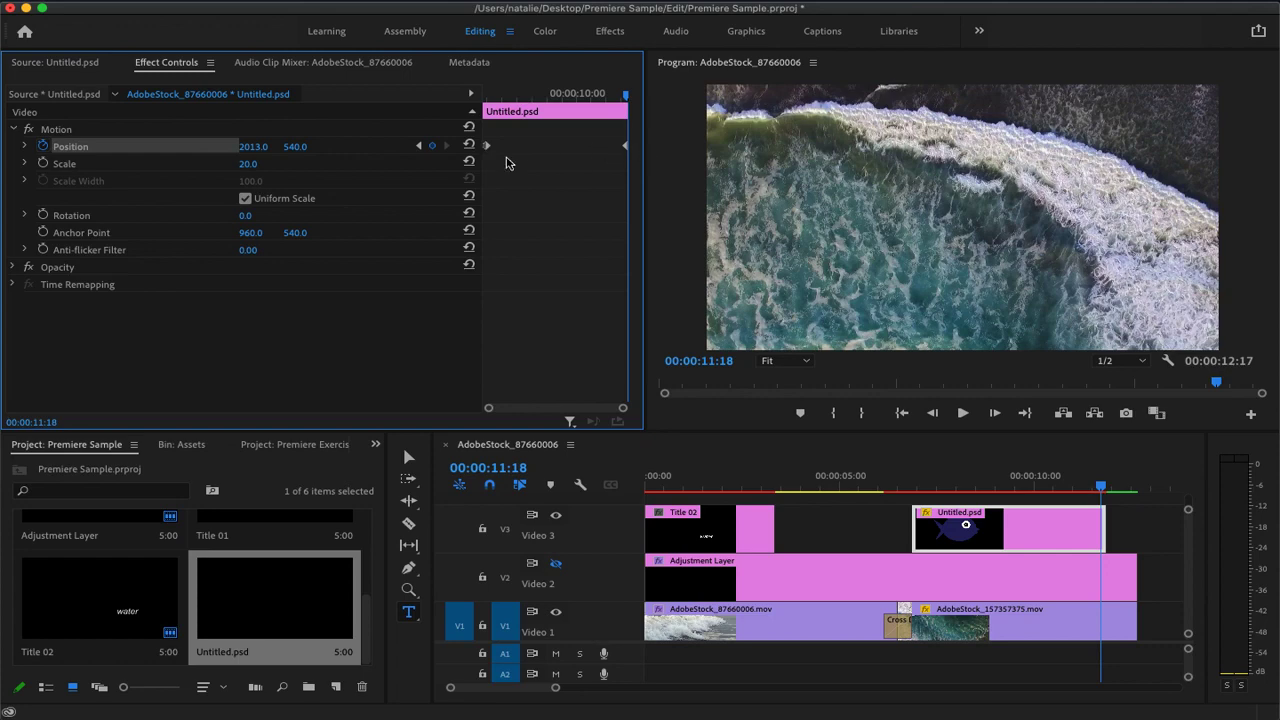
pyautogui.moveTo(1101, 488); pyautogui.dragTo(1005, 490)
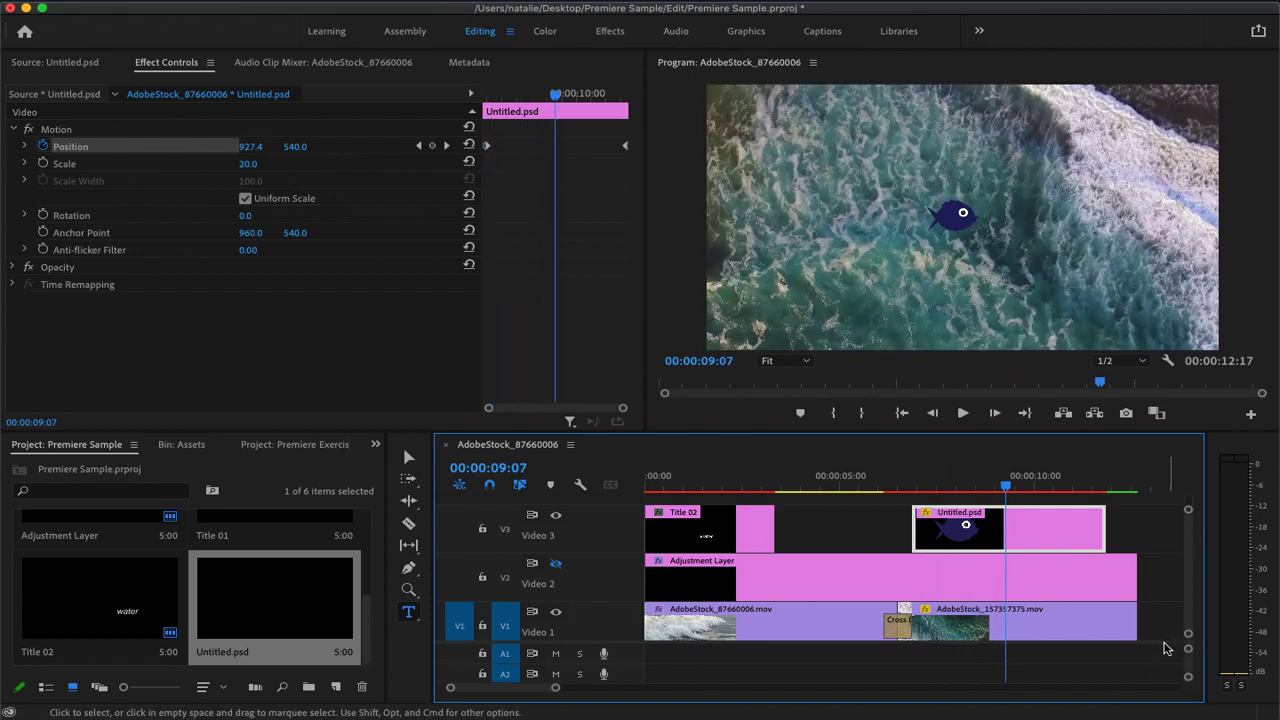
# Render all clips in the sequence as a selection, play back the result, and save the project
pyautogui.press('super+a')
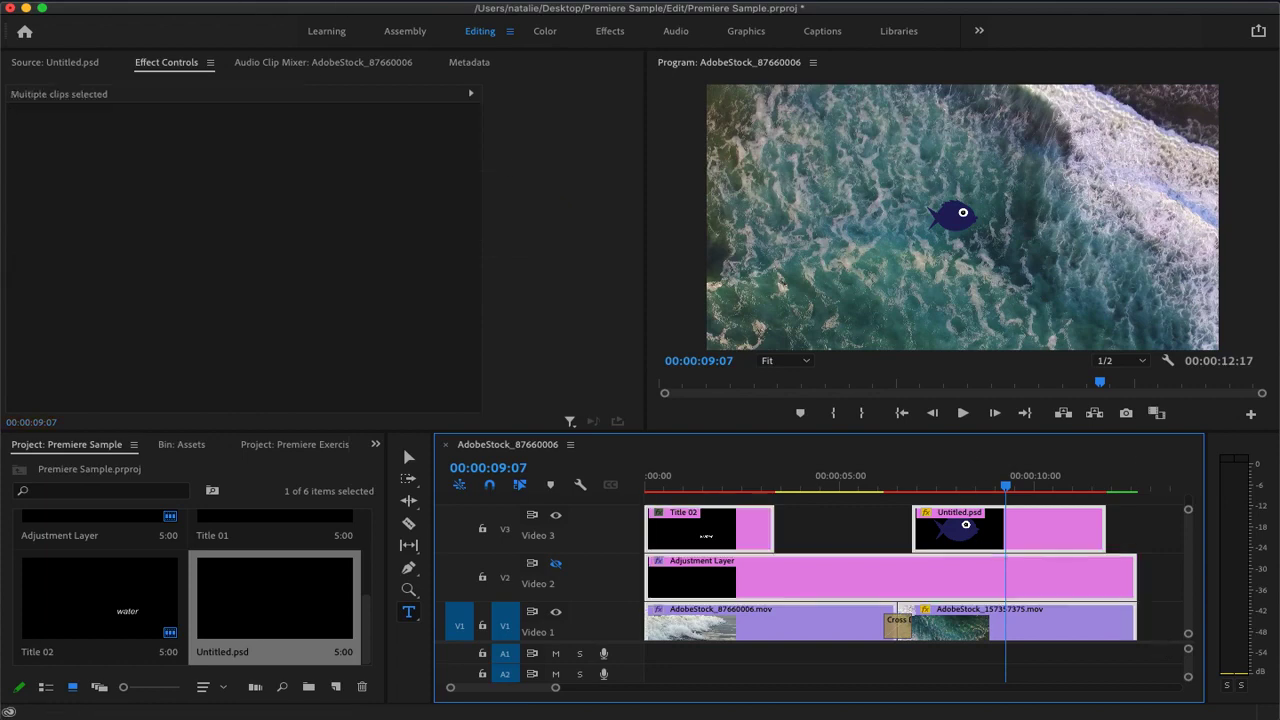
pyautogui.click(345, 1)
pyautogui.moveTo(285, 1)
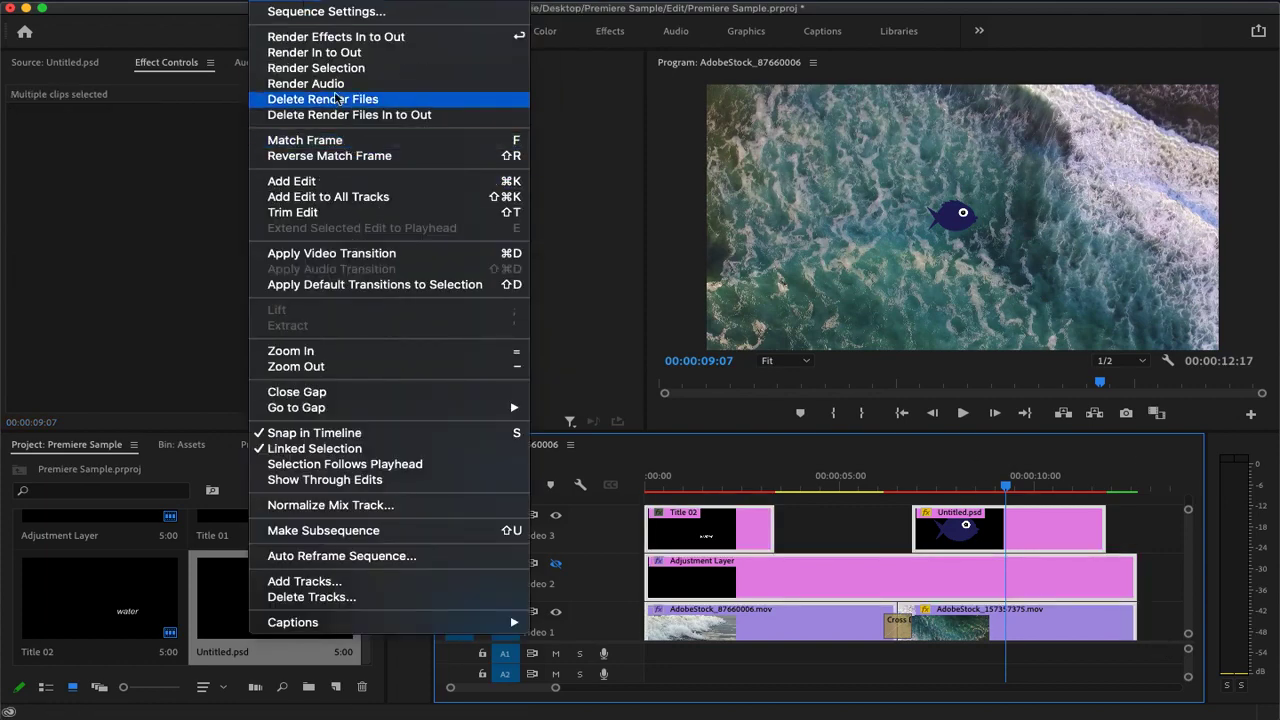
pyautogui.click(330, 67)
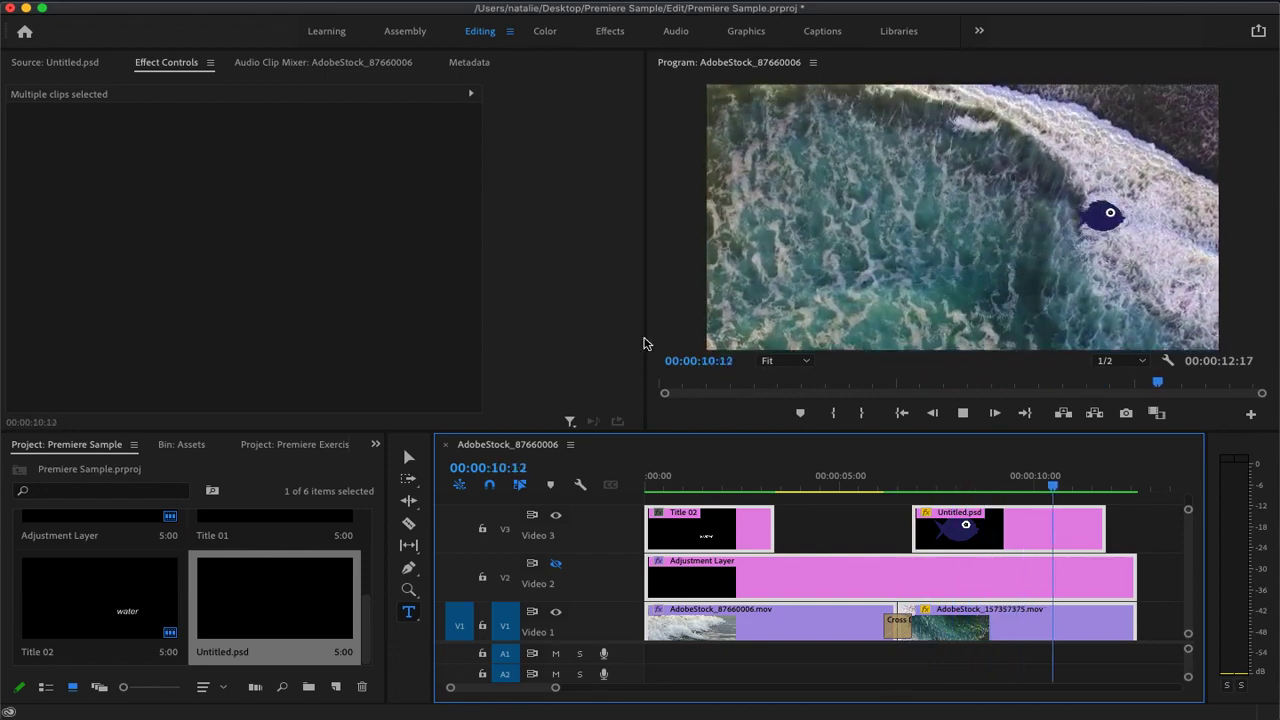
pyautogui.press('space')
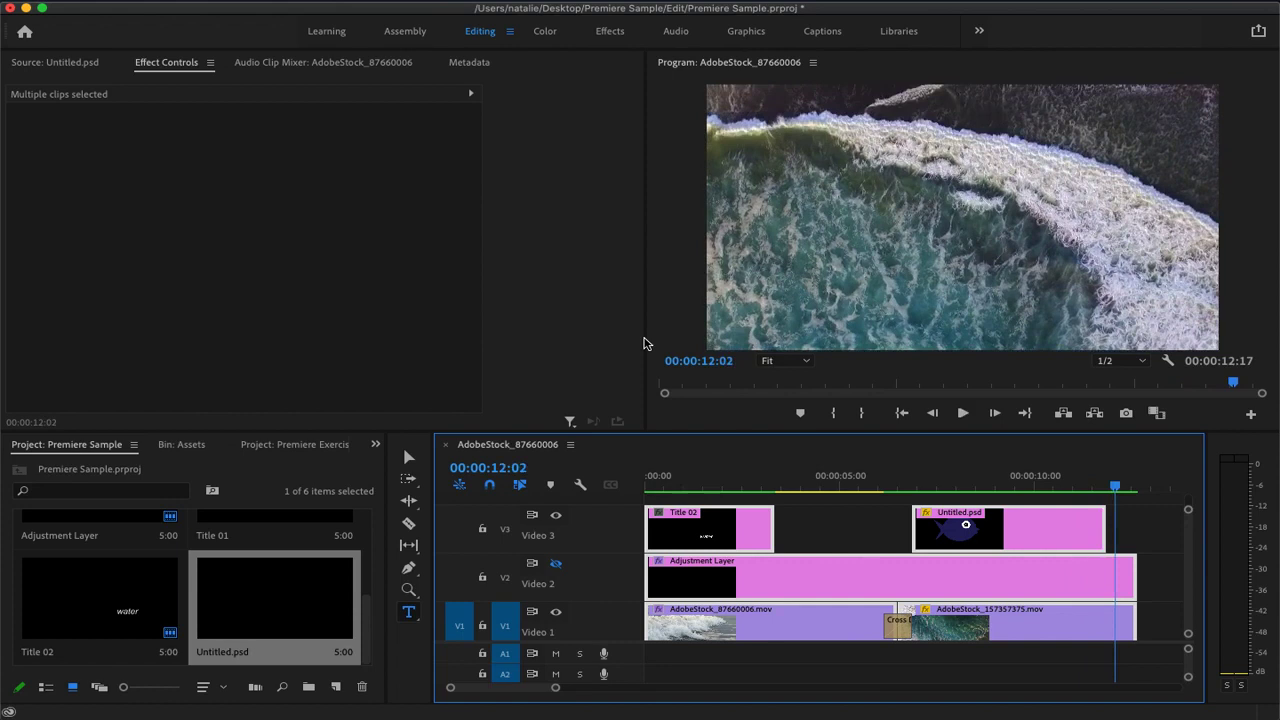
pyautogui.press('super+s')
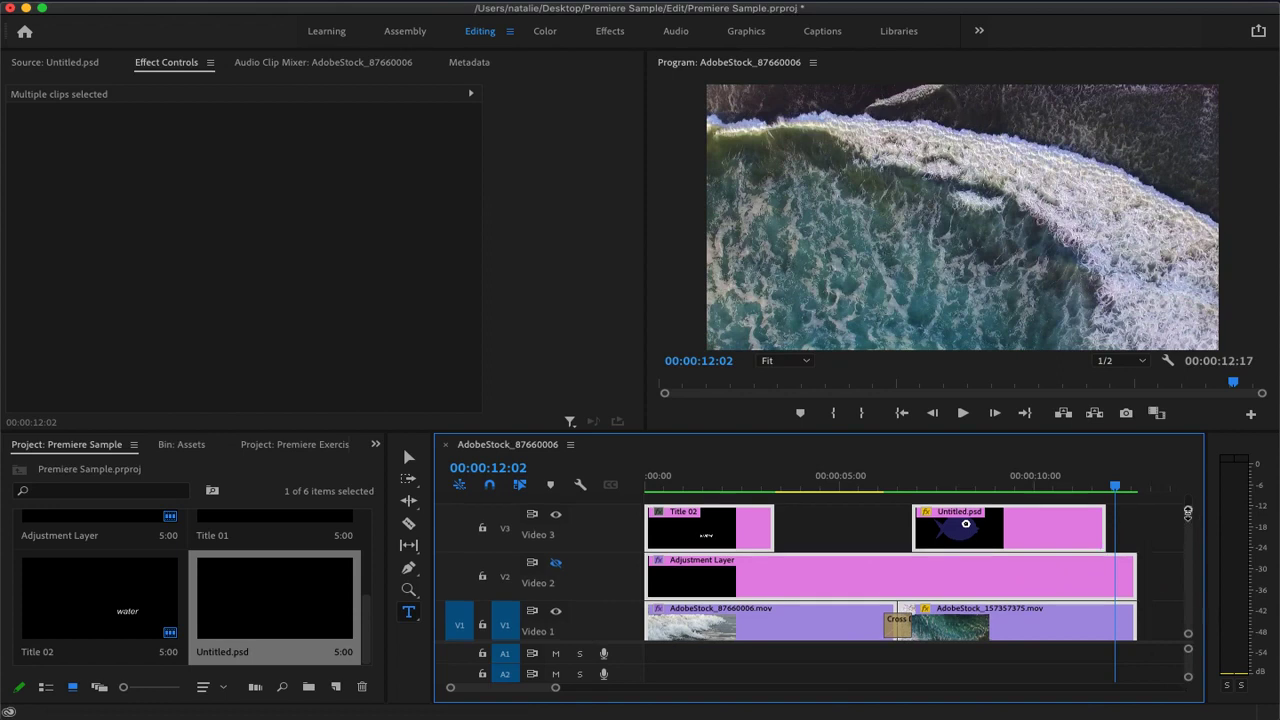
# Move the Untitled.psd clip up to a new track V4 and preview the fish at 00:00:09:11
pyautogui.moveTo(1188, 509); pyautogui.dragTo(1188, 517)
pyautogui.moveTo(1189, 634); pyautogui.dragTo(1190, 634)
pyautogui.moveTo(1031, 556)
pyautogui.mouseDown()
pyautogui.moveTo(1036, 540)
pyautogui.moveTo(1025, 555)
pyautogui.moveTo(1012, 540)
pyautogui.mouseUp()
pyautogui.doubleClick(1019, 552)
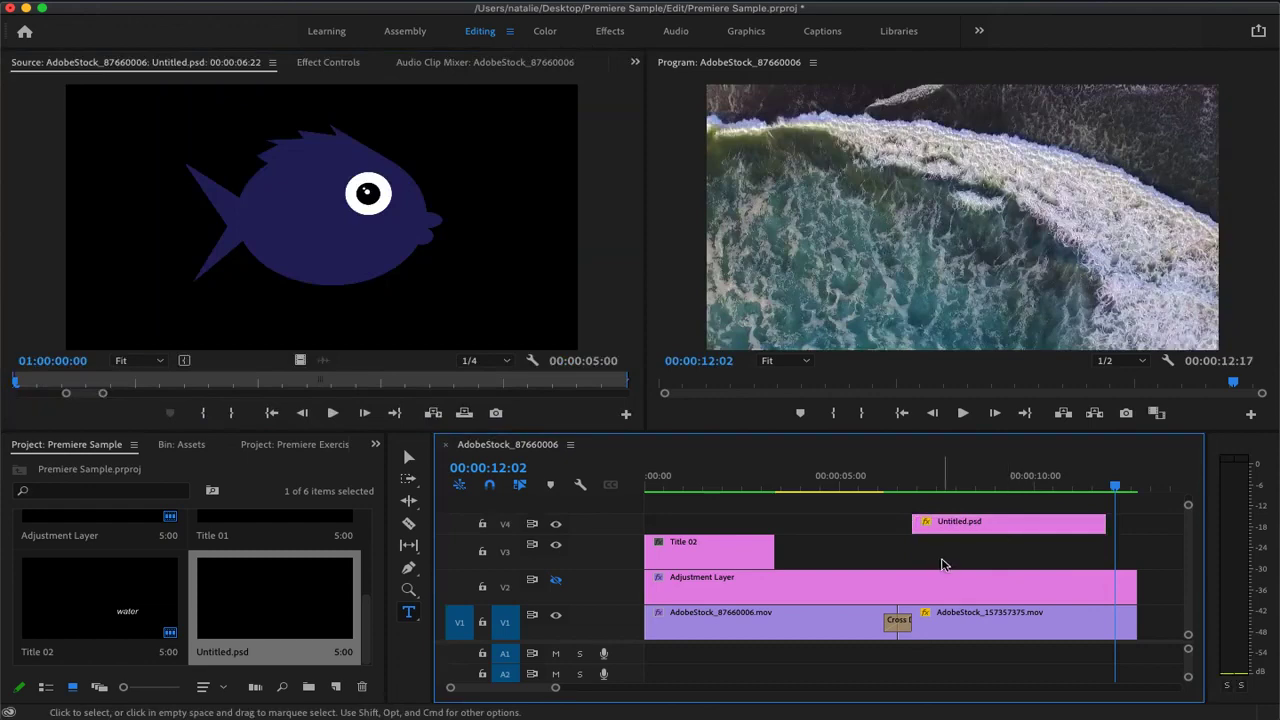
pyautogui.moveTo(1113, 488); pyautogui.dragTo(1016, 502)
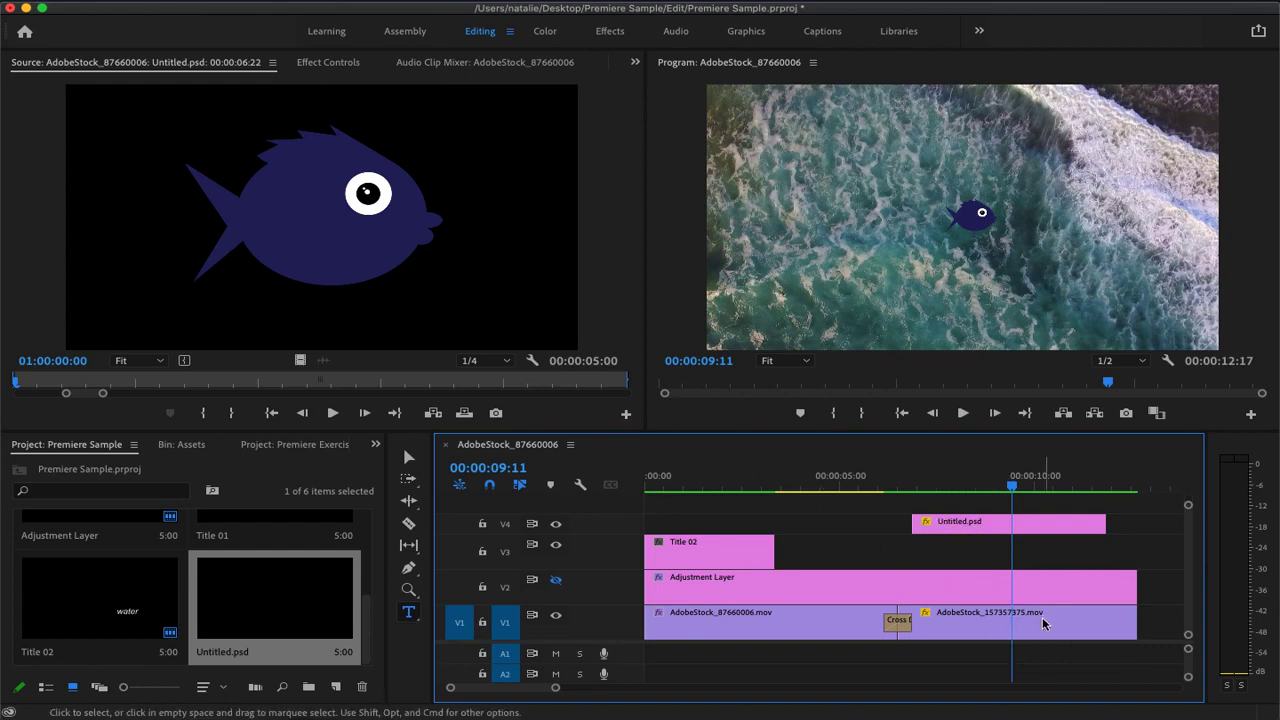
# Find AdobeStock_363984760.mov in the Assets bin and place it on track V3 above the aerial clip
pyautogui.click(954, 620)
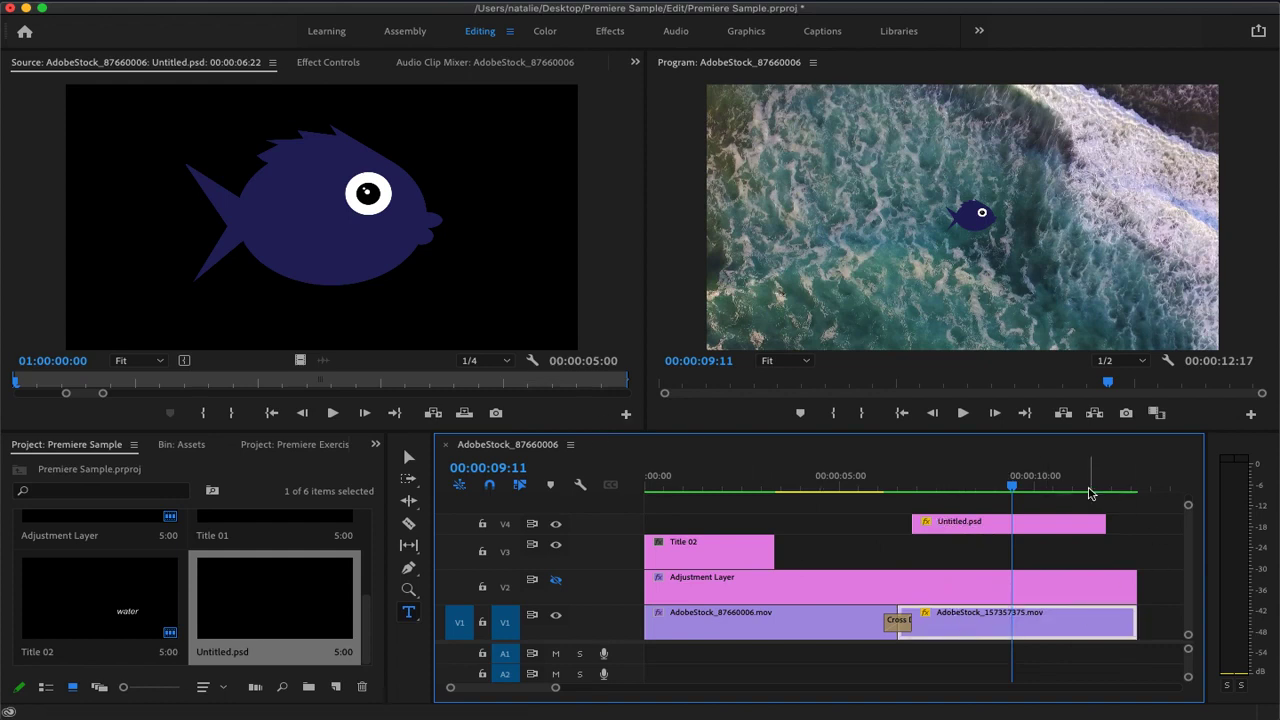
pyautogui.click(368, 611)
pyautogui.moveTo(368, 611); pyautogui.dragTo(366, 551)
pyautogui.doubleClick(102, 558)
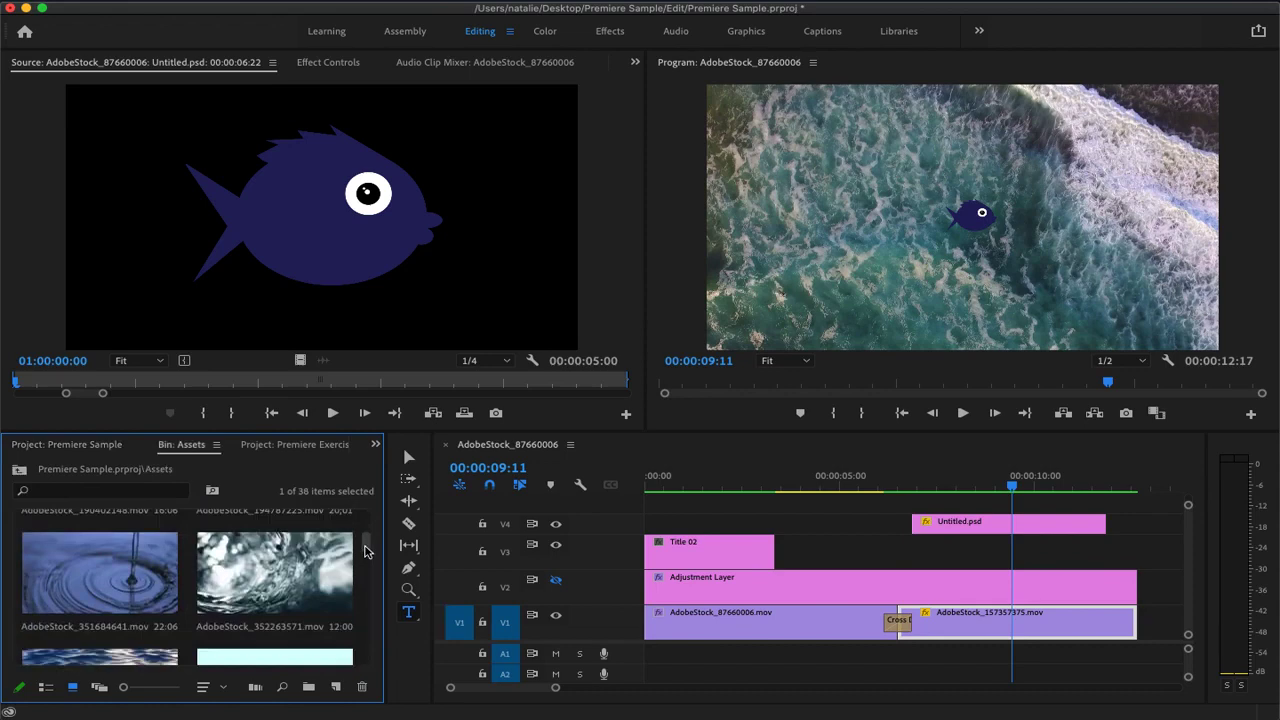
pyautogui.scroll(-3, 366, 551)
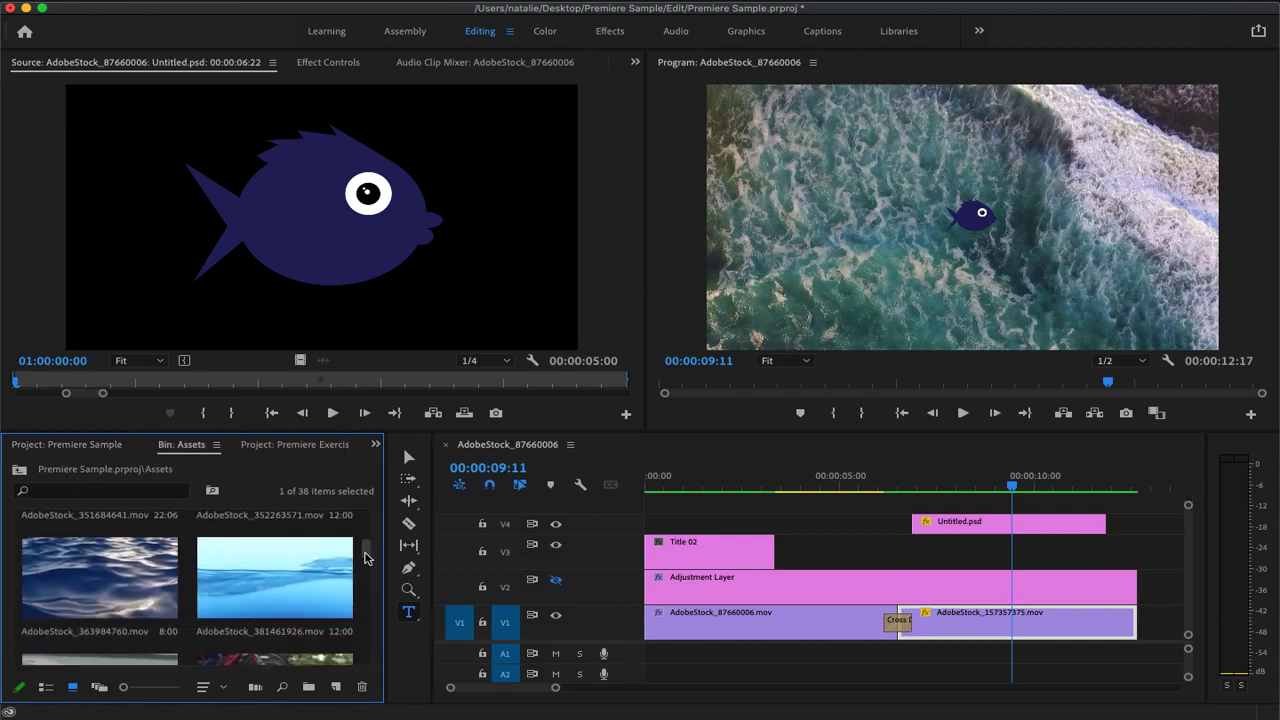
pyautogui.scroll(2, 366, 551)
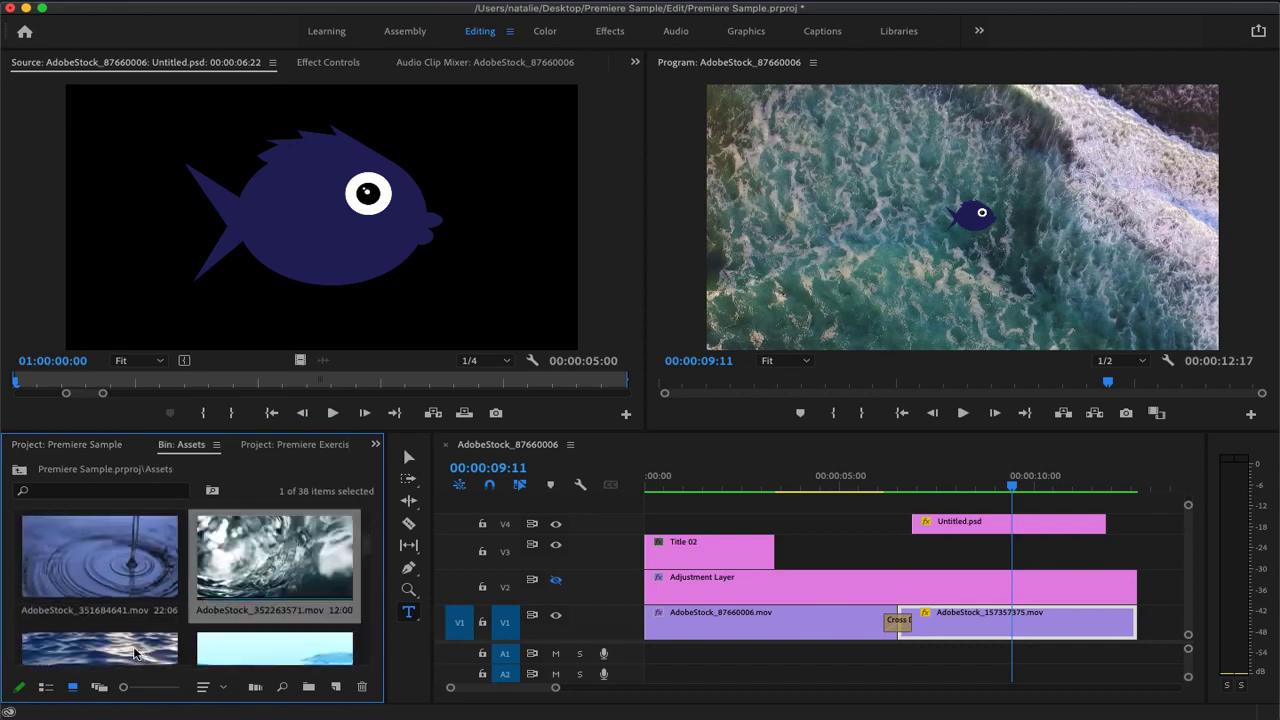
pyautogui.moveTo(227, 632); pyautogui.dragTo(944, 566)
# Trim the start and end of AdobeStock_363984760.mov to line up with AdobeStock_157357375.mov on V1
pyautogui.moveTo(1008, 498); pyautogui.dragTo(844, 495)
pyautogui.click(1148, 553)
pyautogui.moveTo(1148, 553); pyautogui.dragTo(1135, 553)
pyautogui.moveTo(843, 546); pyautogui.dragTo(899, 548)
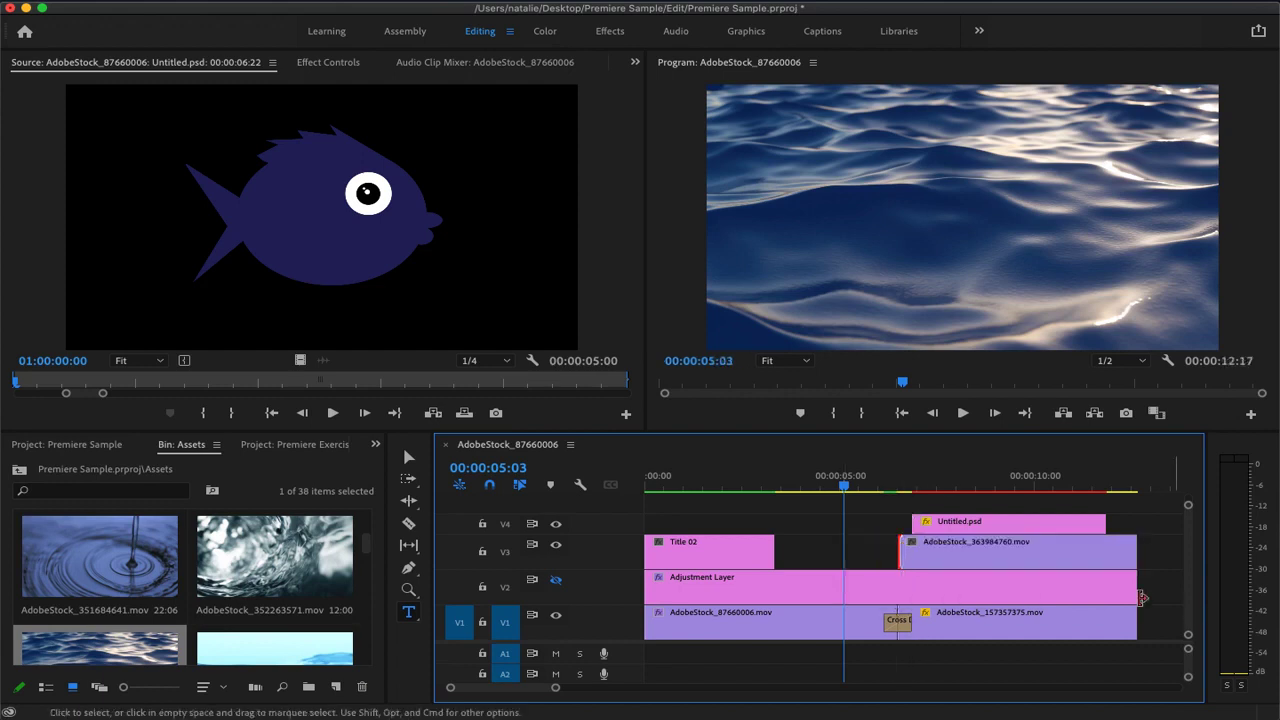
pyautogui.moveTo(965, 612); pyautogui.dragTo(965, 612)
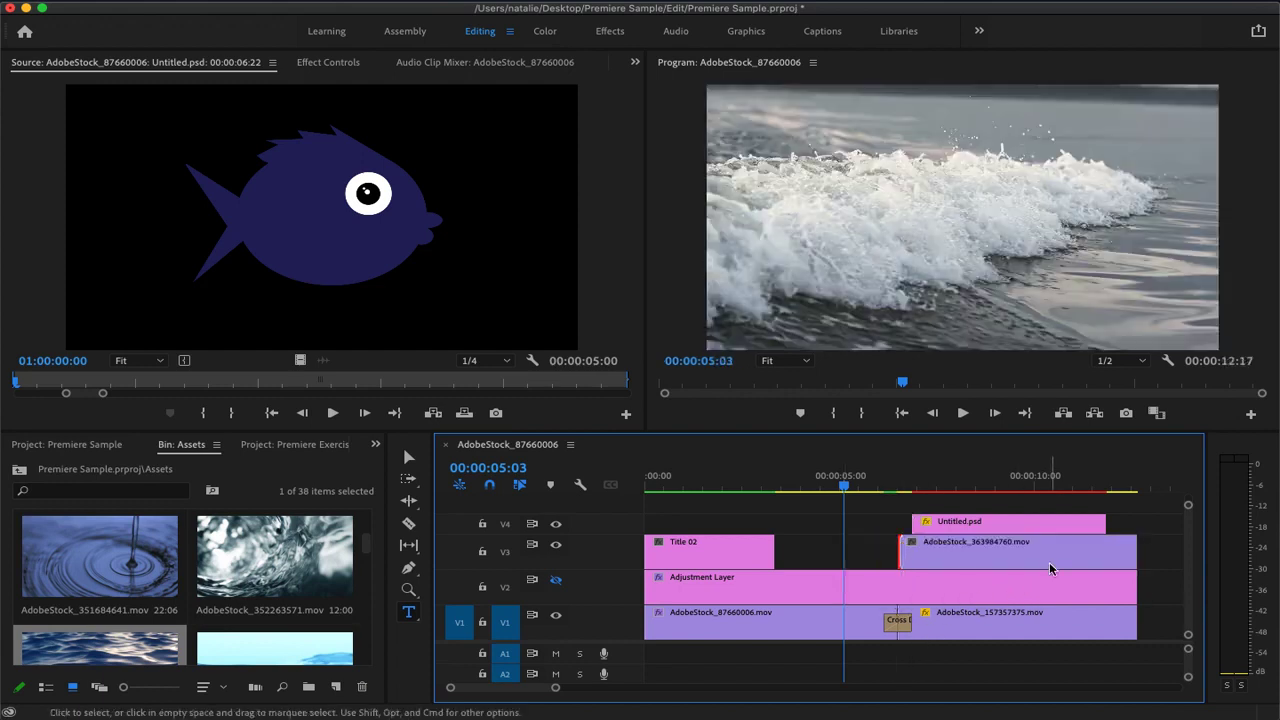
# Set the scale of the AdobeStock_363984760.mov clip on V3 to 50, with the playhead at 00:00:08:01
pyautogui.click(1014, 557)
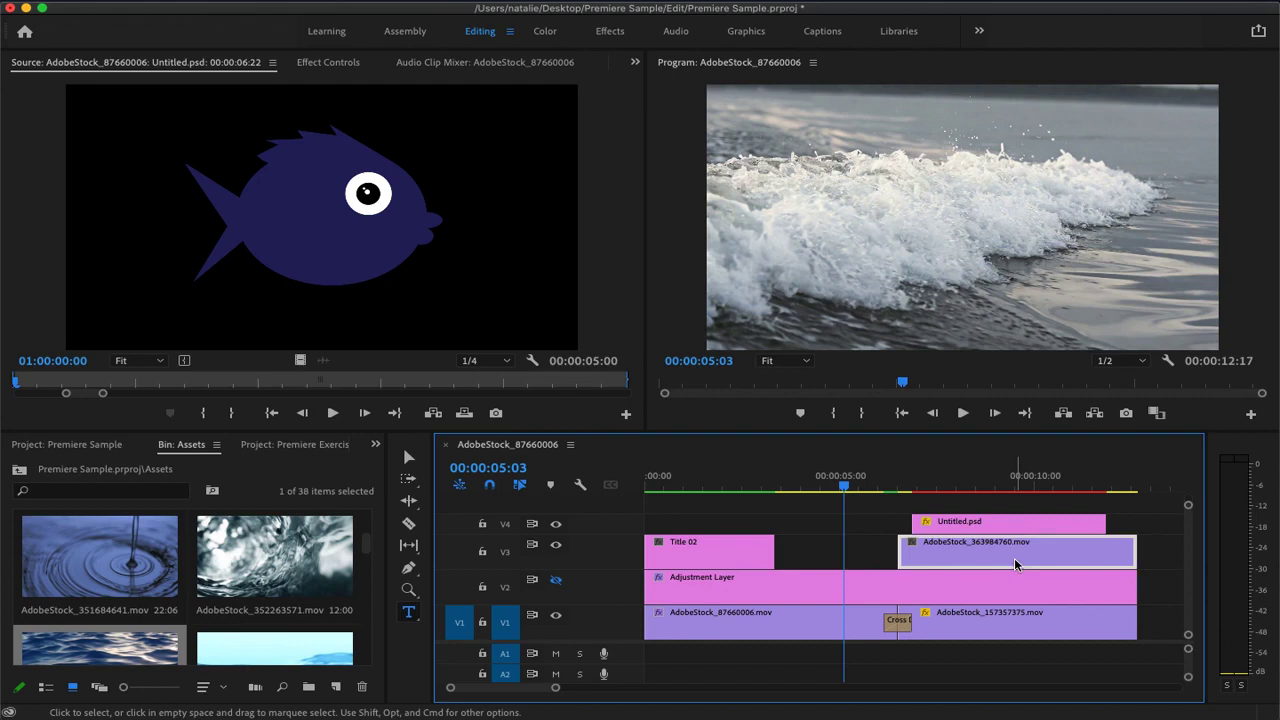
pyautogui.doubleClick(1014, 557)
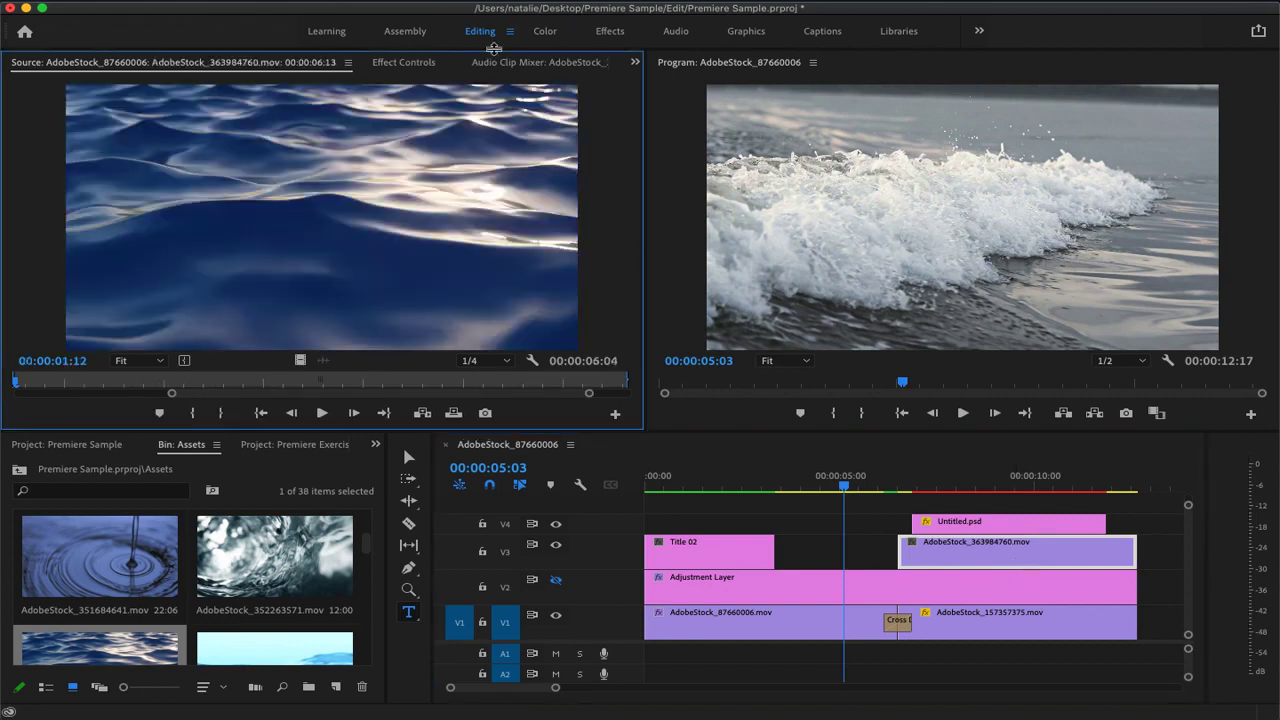
pyautogui.click(420, 65)
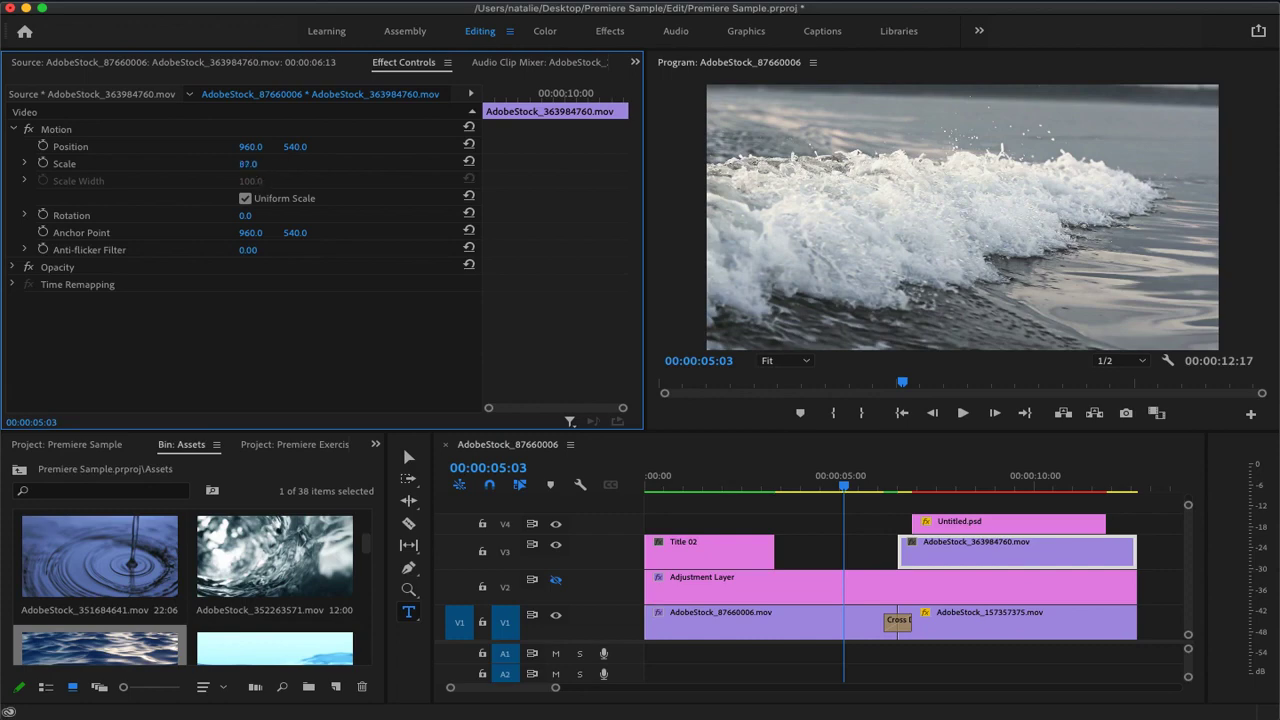
pyautogui.moveTo(845, 490); pyautogui.dragTo(957, 490)
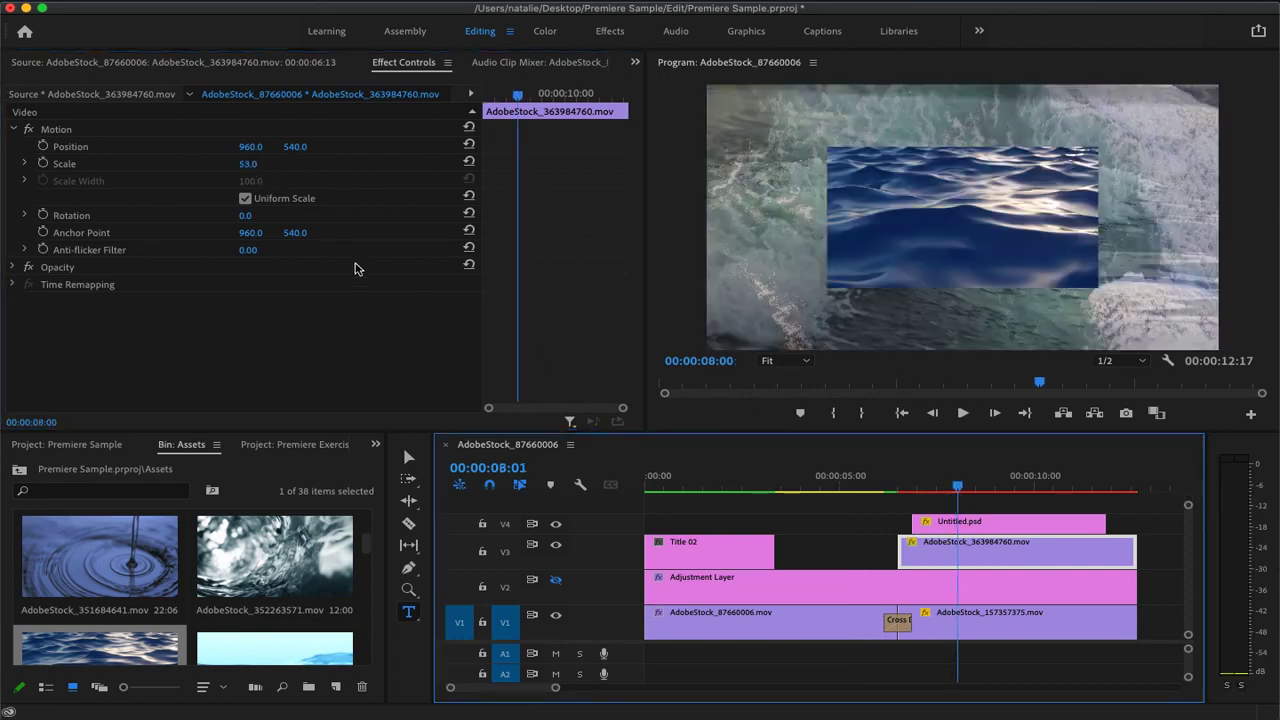
pyautogui.click(249, 165)
pyautogui.write('50')
pyautogui.press('Return')
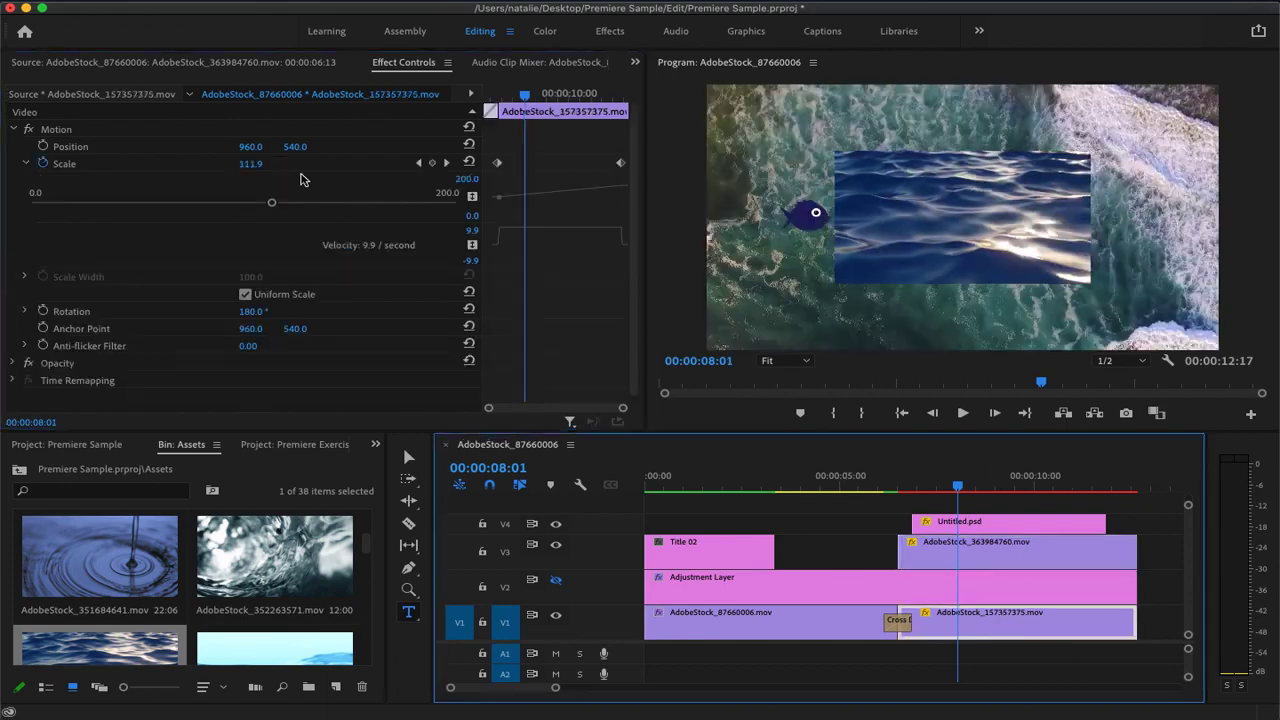
# Move AdobeStock_363984760.mov to the start of the sequence on track V4 and set the playhead to 00:00:02:08
pyautogui.click(251, 163)
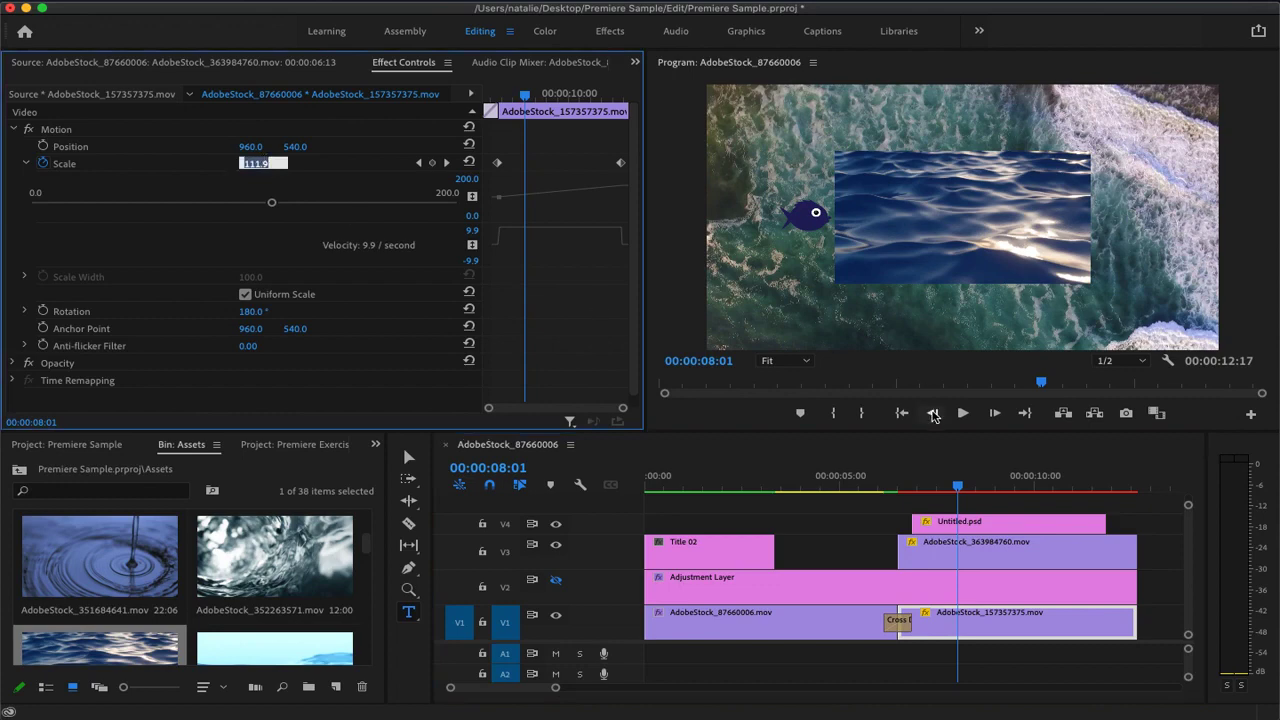
pyautogui.press('Return')
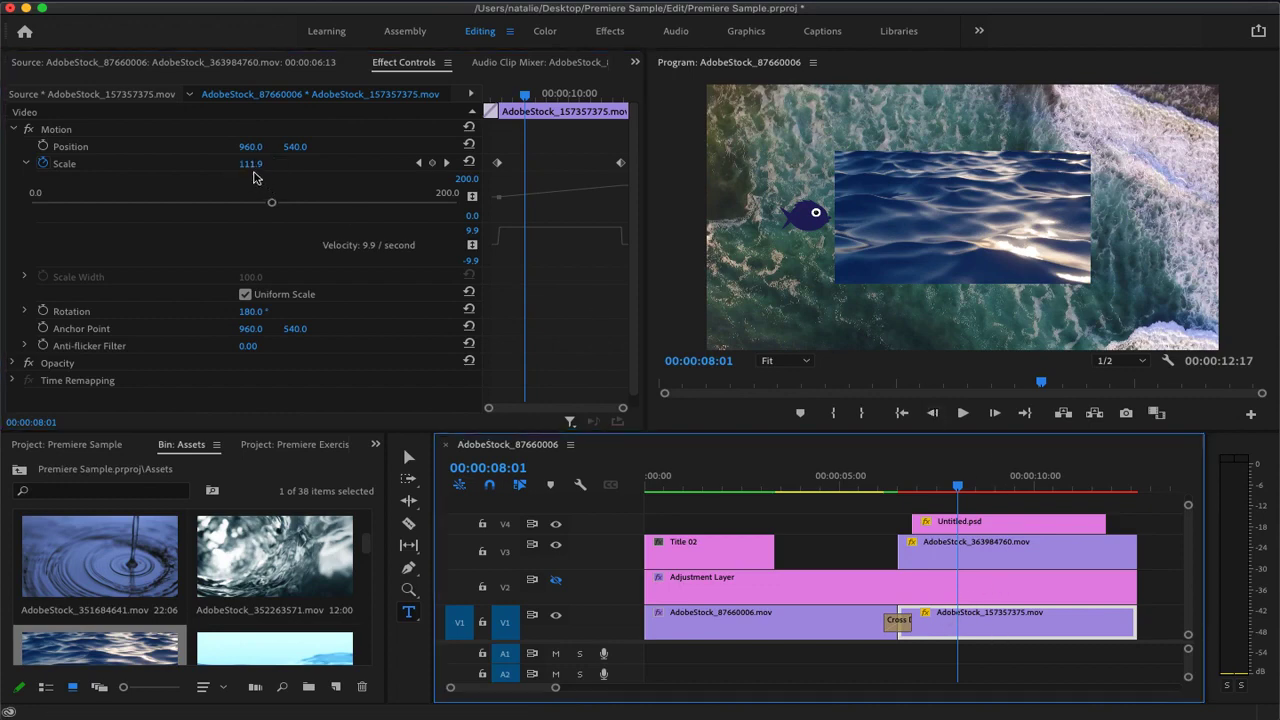
pyautogui.moveTo(968, 566); pyautogui.dragTo(716, 522)
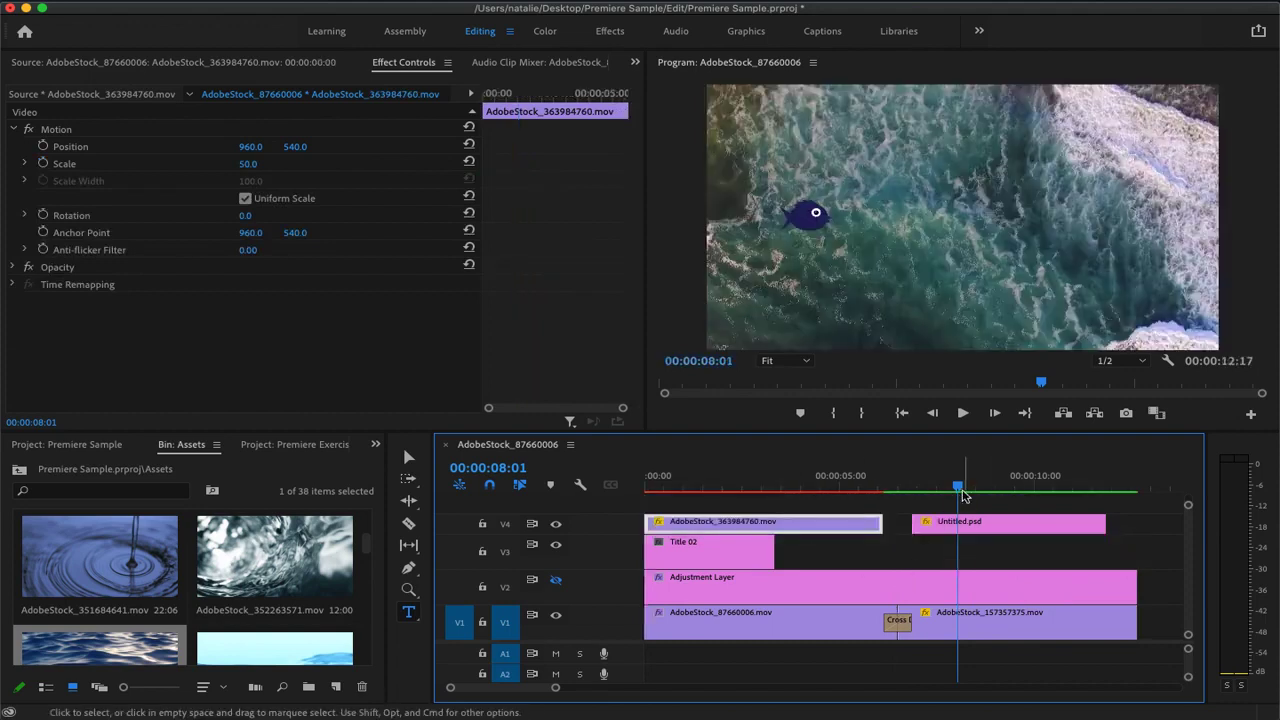
pyautogui.moveTo(960, 490); pyautogui.dragTo(735, 490)
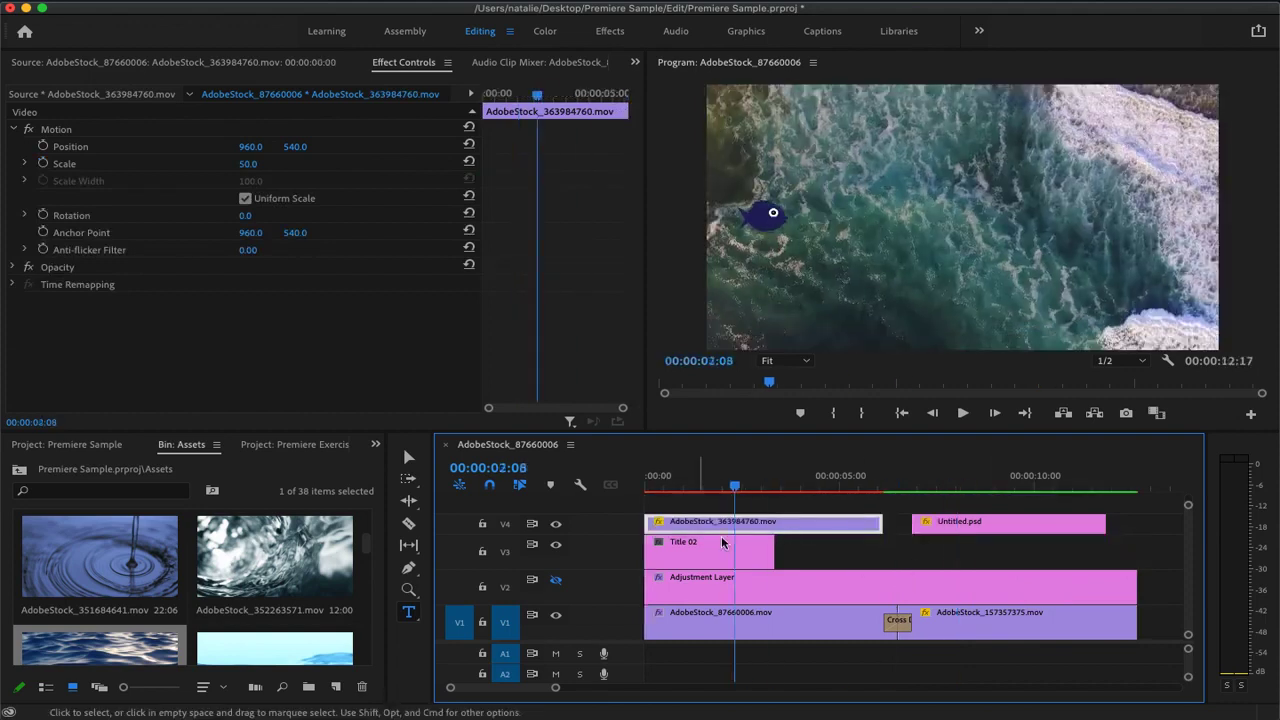
# Set the scale of the AdobeStock_87660006.mov wave clip on V1 to 50
pyautogui.click(720, 625)
pyautogui.moveTo(246, 164); pyautogui.dragTo(196, 164)
pyautogui.click(249, 164)
pyautogui.write('50')
pyautogui.press('Return')
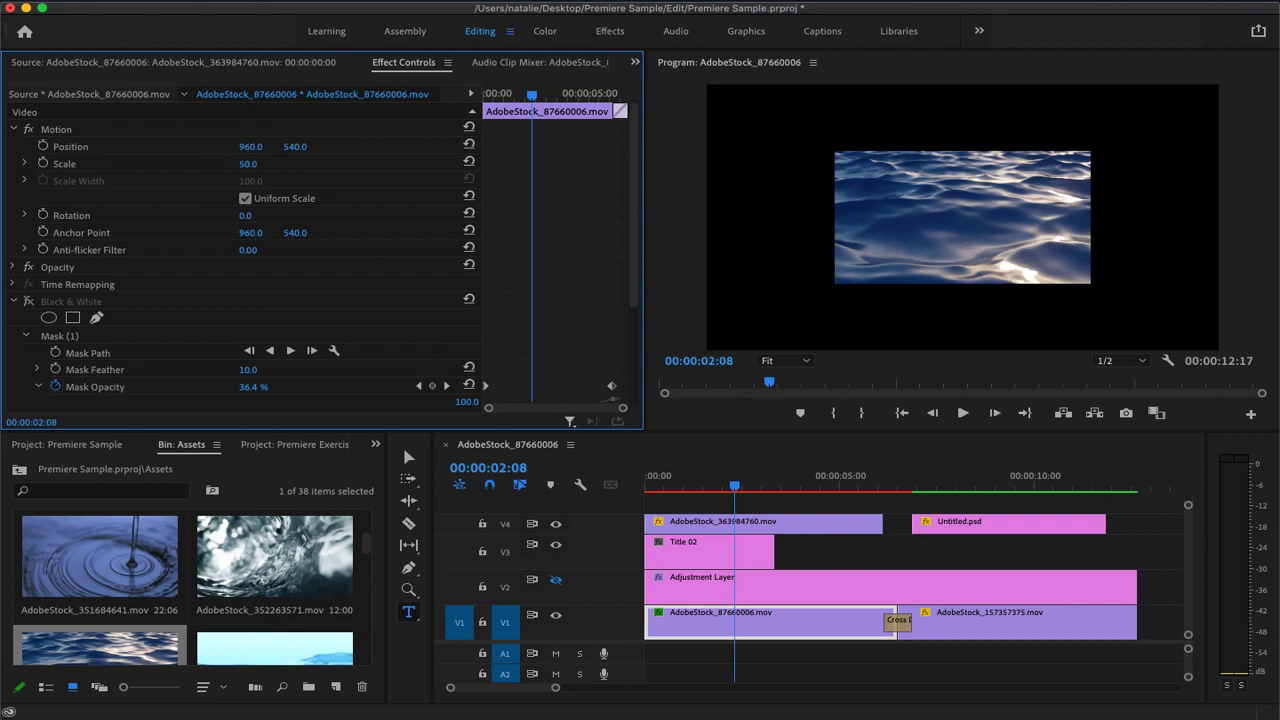
# Set the position of AdobeStock_363984760.mov on V4 to about 1425, 273, placing it in the frame's upper-right corner
pyautogui.click(768, 524)
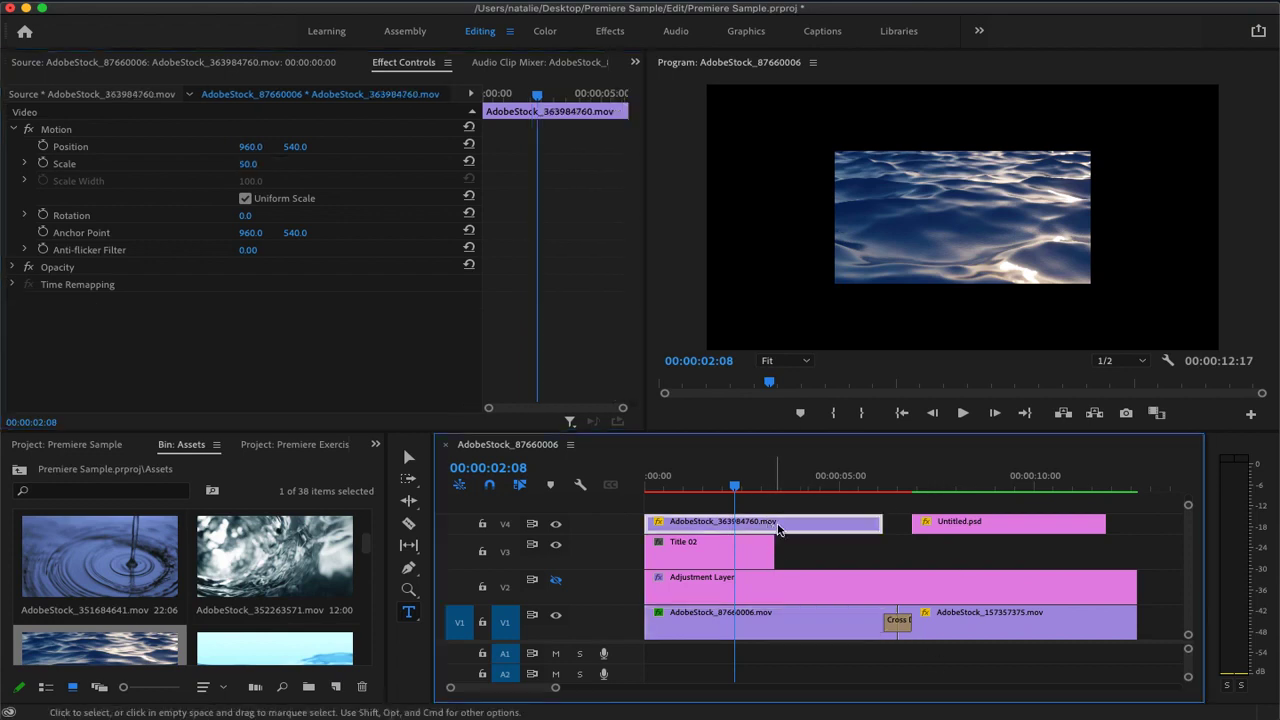
pyautogui.moveTo(248, 146); pyautogui.dragTo(713, 146)
pyautogui.moveTo(306, 150); pyautogui.dragTo(38, 150)
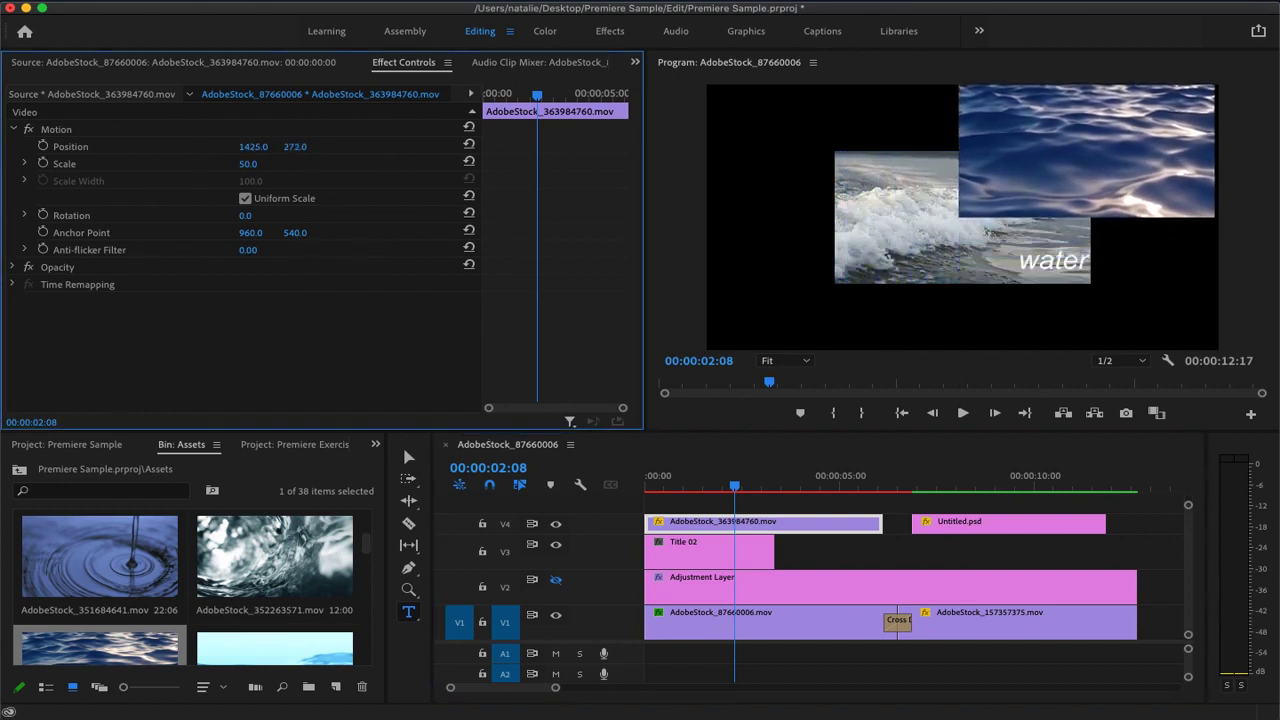
# Set the wave clip AdobeStock_87660006.mov on V1 to scale 62 and position 578, 739, filling the frame's lower-left corner
pyautogui.click(778, 625)
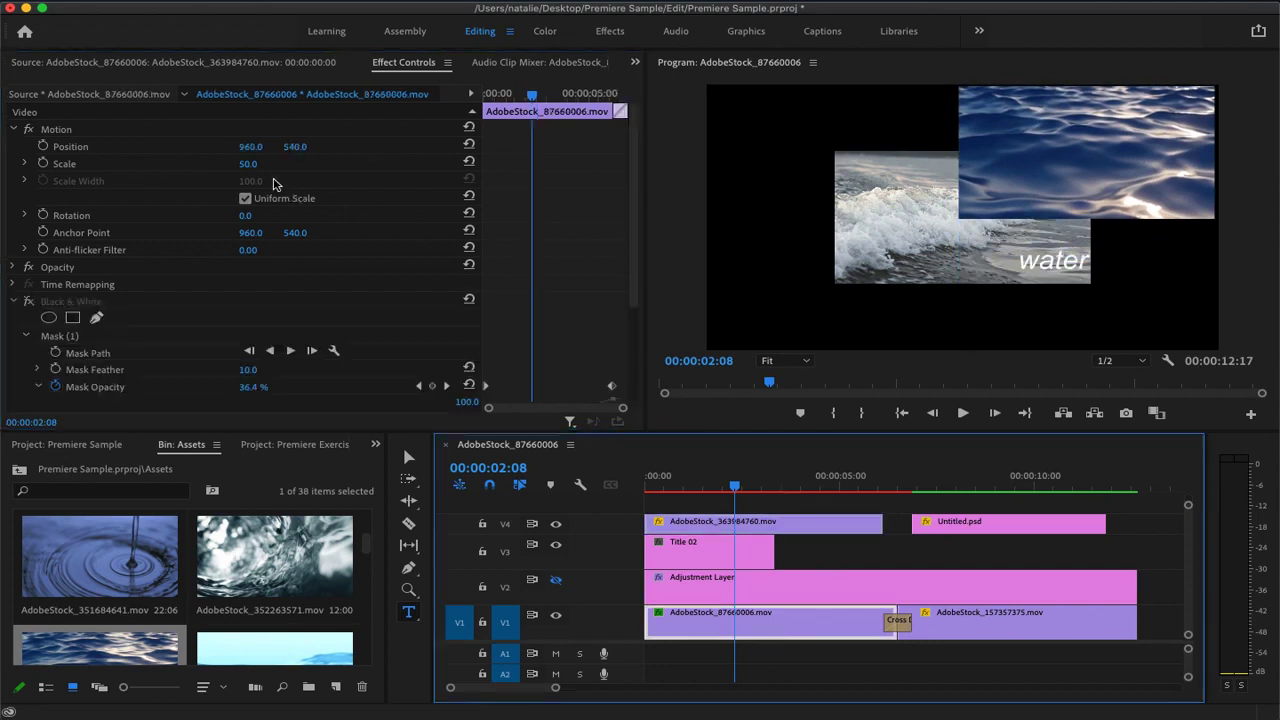
pyautogui.moveTo(250, 146); pyautogui.dragTo(2, 146)
pyautogui.moveTo(311, 147); pyautogui.dragTo(577, 147)
pyautogui.moveTo(251, 164); pyautogui.dragTo(338, 146)
pyautogui.click(303, 147)
pyautogui.click(388, 151)
pyautogui.moveTo(305, 148); pyautogui.dragTo(237, 148)
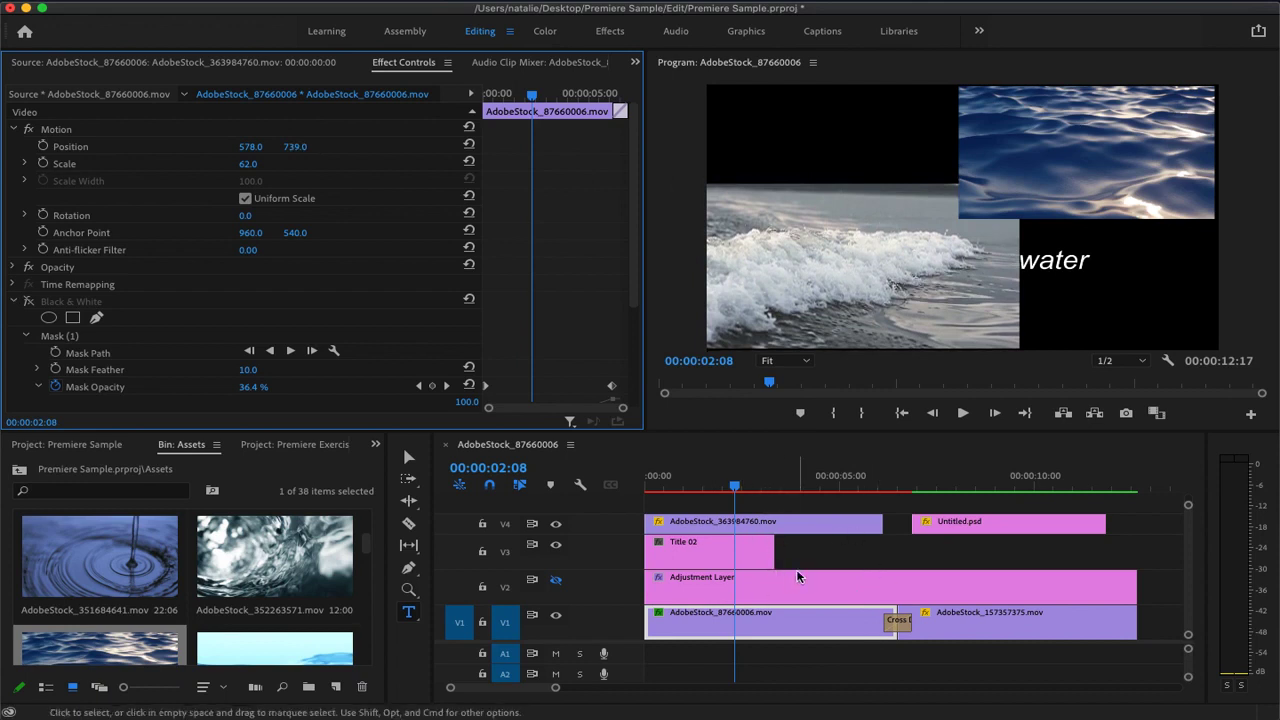
# Undo the stray text graphic added over the upper-right water clip and select all clips in the sequence
pyautogui.click(1030, 152)
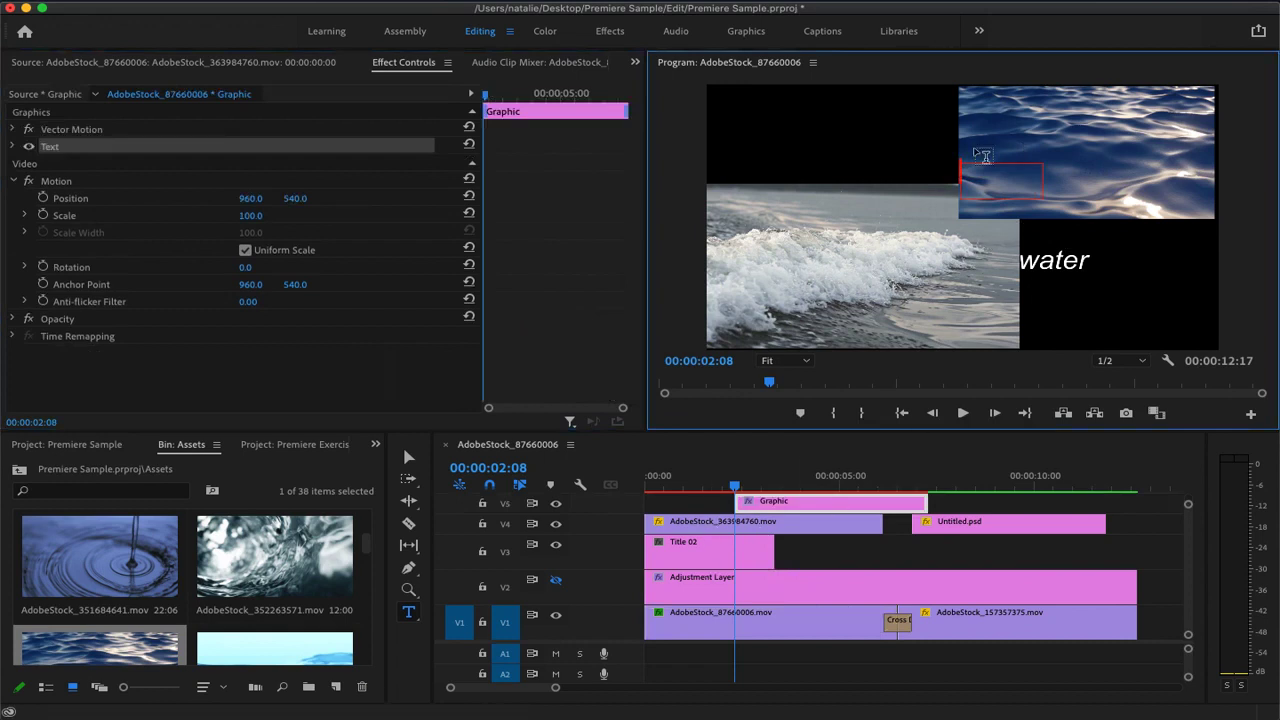
pyautogui.press('super+z')
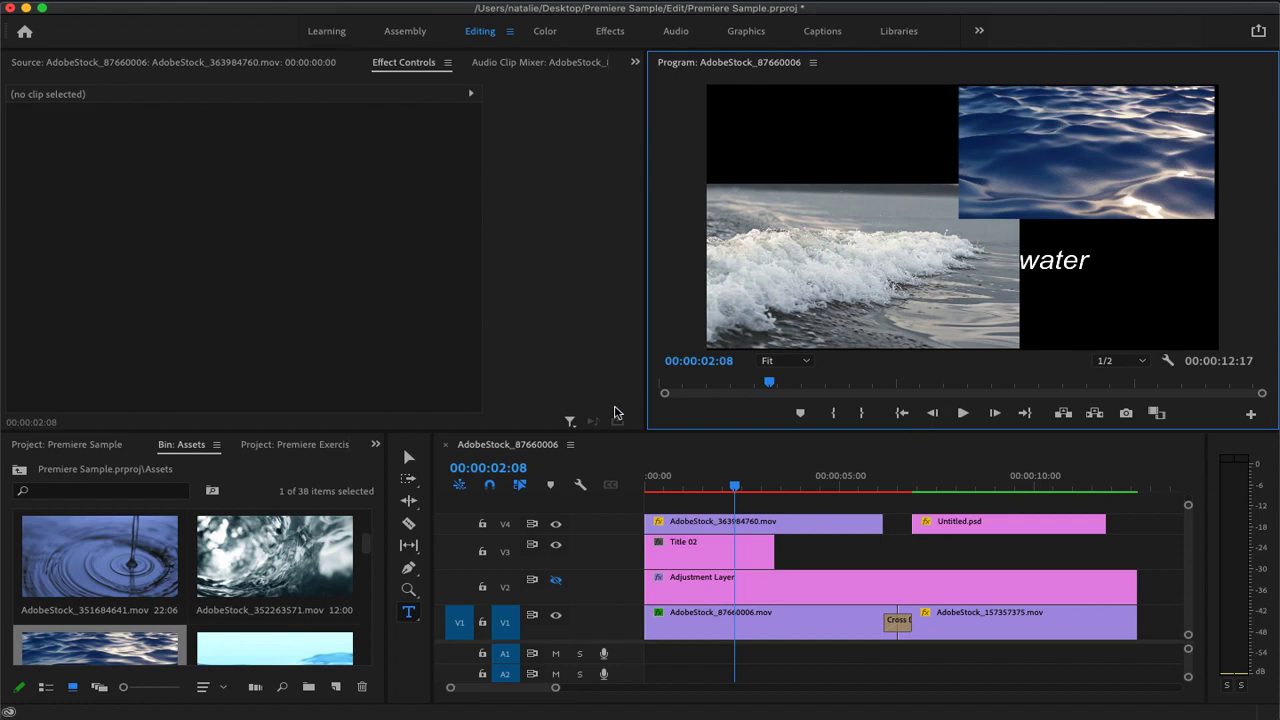
pyautogui.moveTo(1160, 665); pyautogui.dragTo(644, 495)
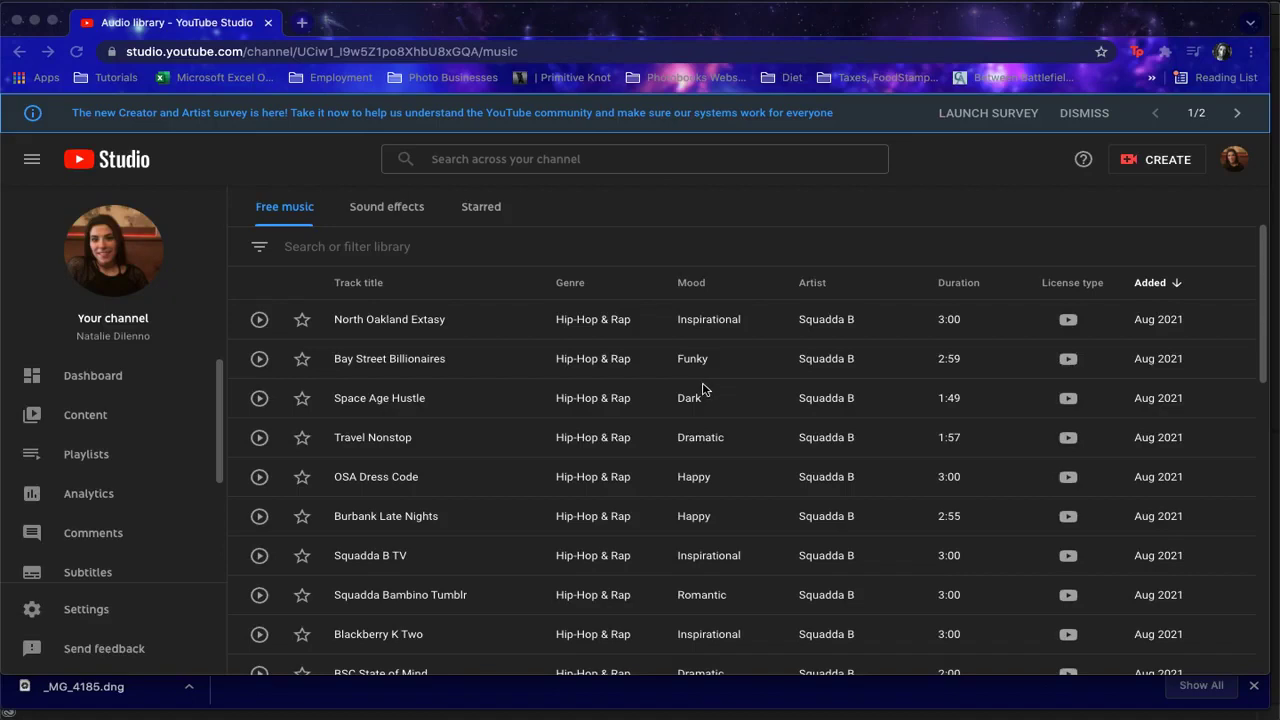
# Switch to the YouTube Studio Audio library and examine the free music list, including genre, mood and license type
pyautogui.scroll(-2, 798, 362)
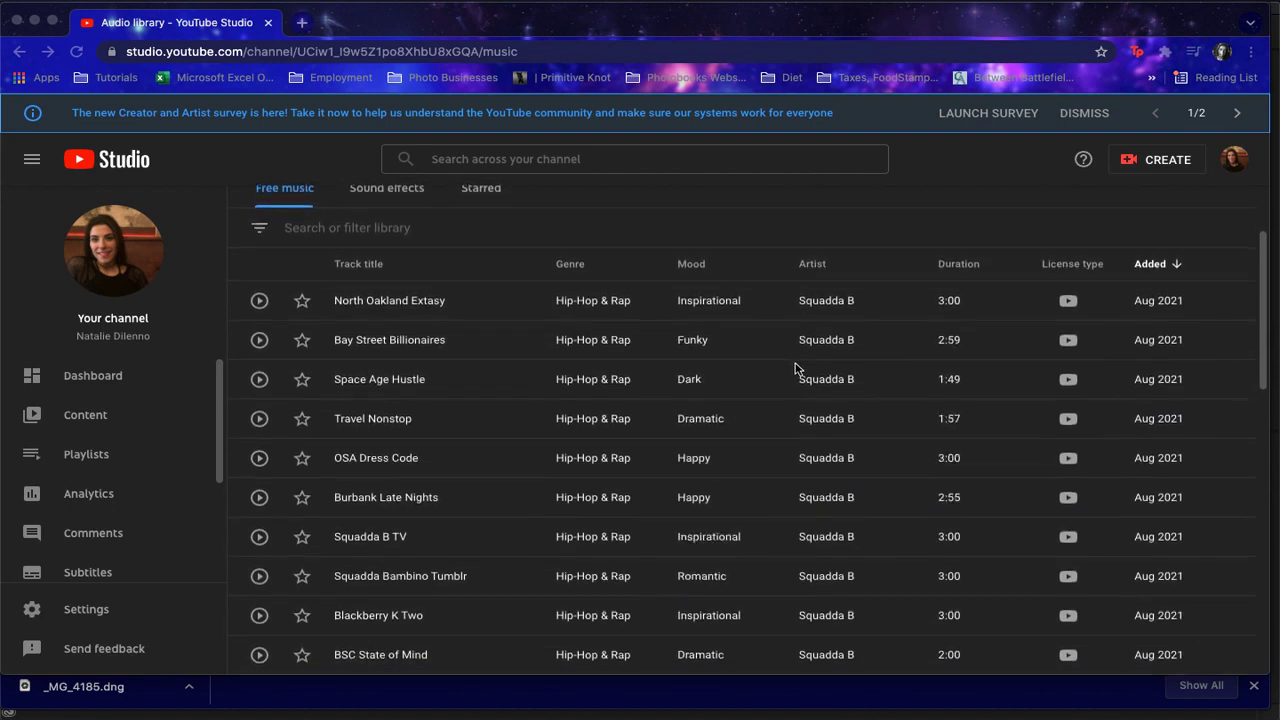
pyautogui.scroll(3, 793, 367)
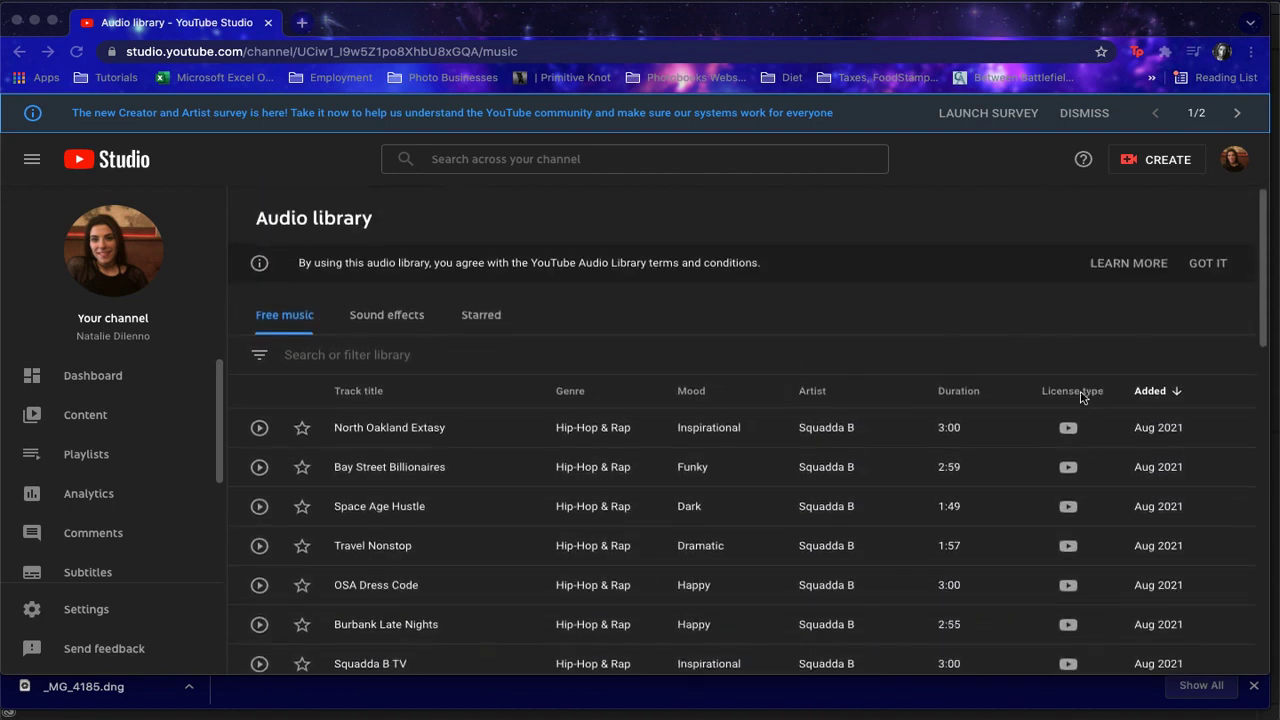
pyautogui.moveTo(1070, 424)
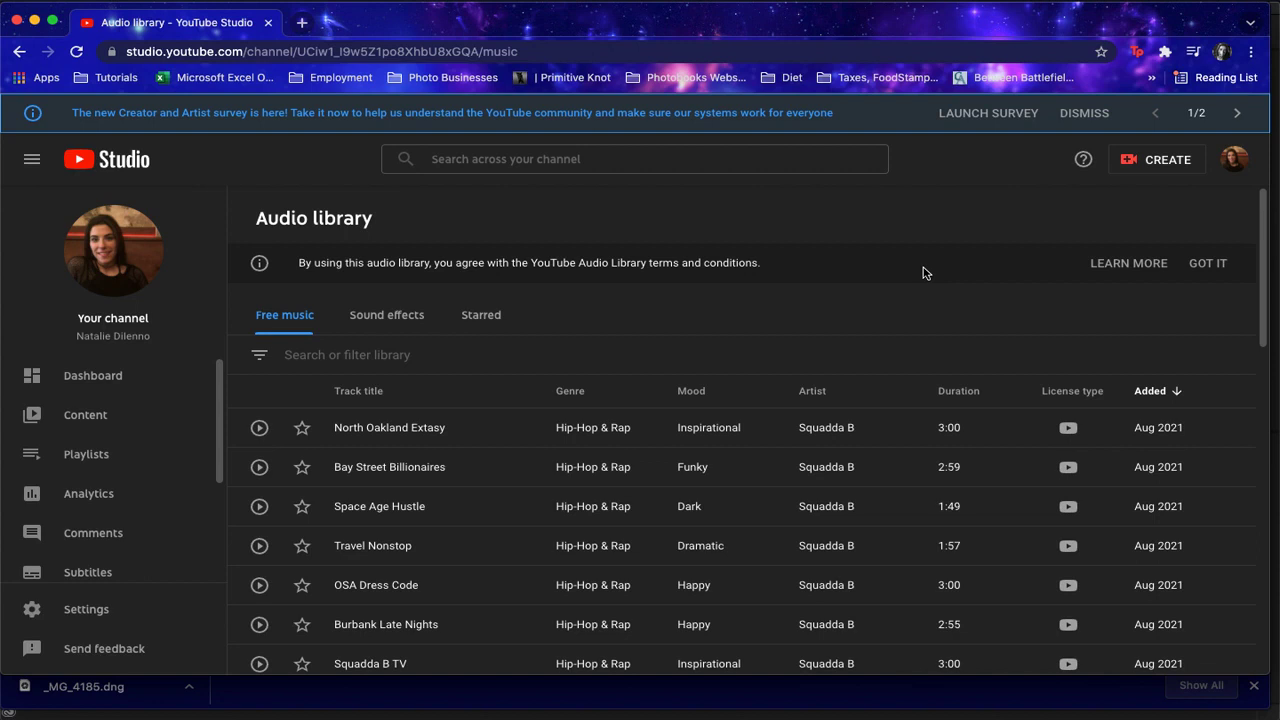
pyautogui.scroll(-2, 529, 449)
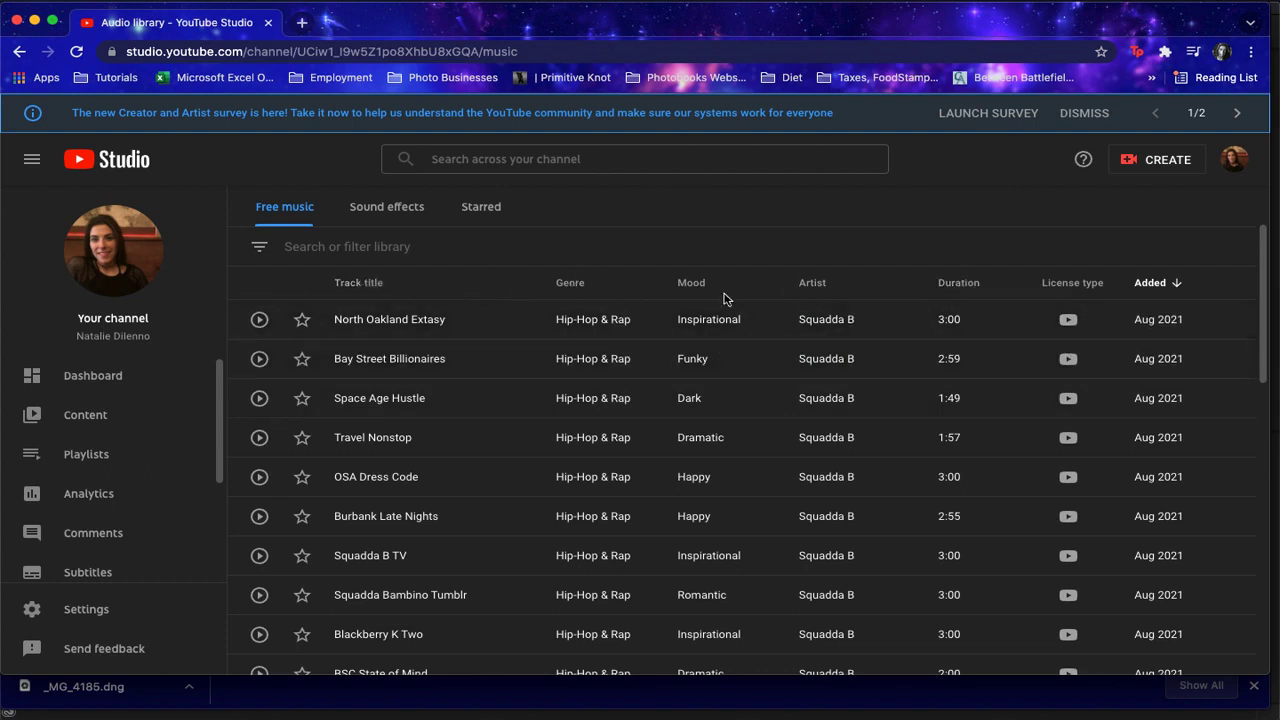
pyautogui.scroll(2, 720, 297)
pyautogui.scroll(-2, 521, 334)
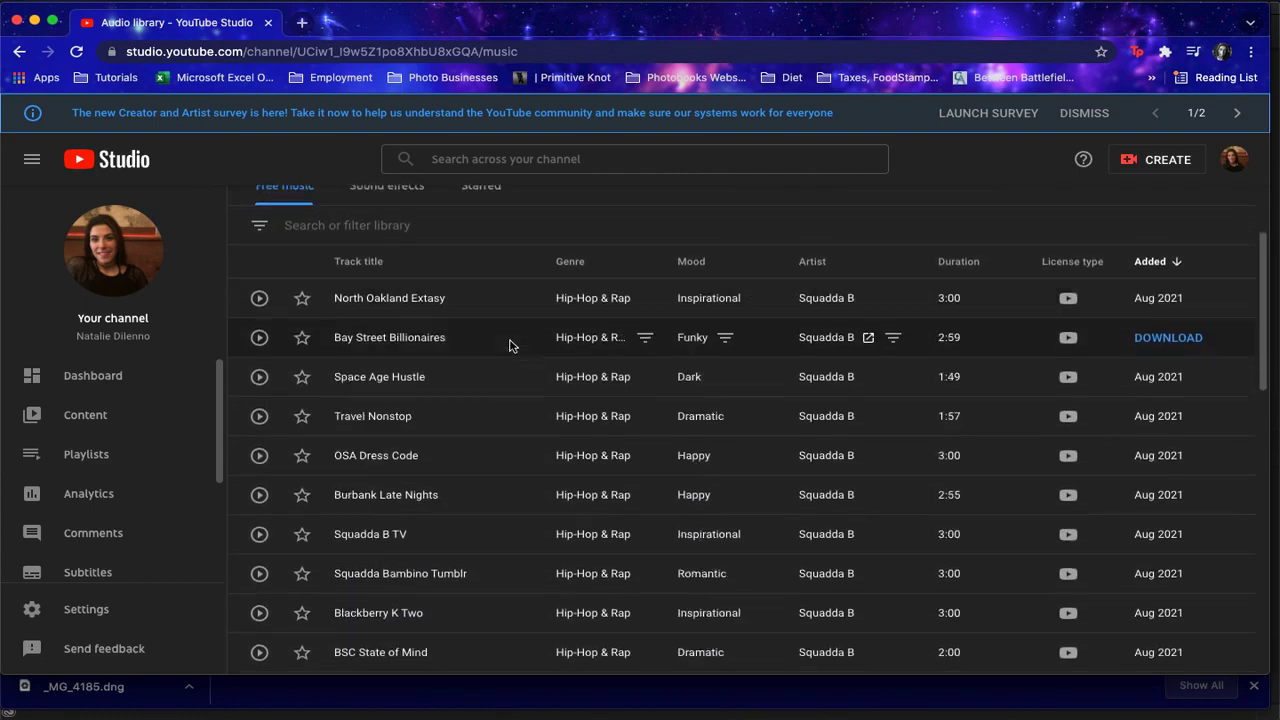
# Preview the tracks Burbank Late Nights and OSA Dress Code, and download OSA Dress Code
pyautogui.click(258, 496)
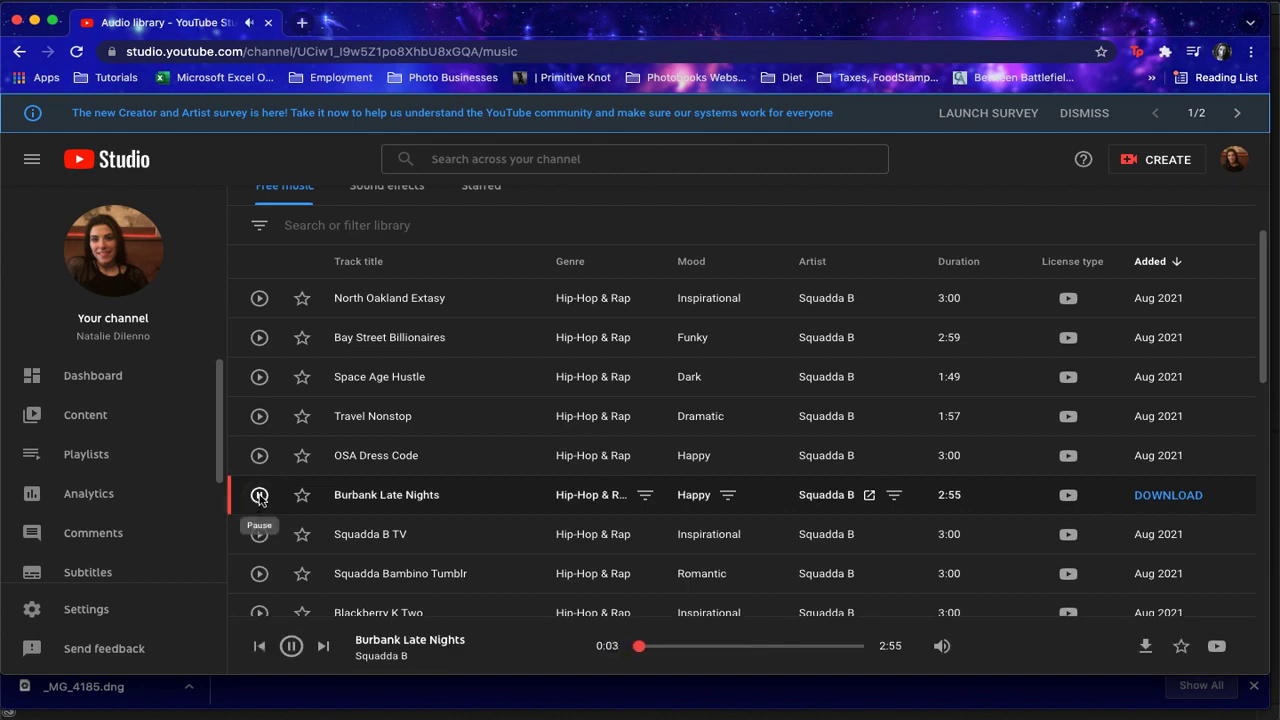
pyautogui.click(258, 458)
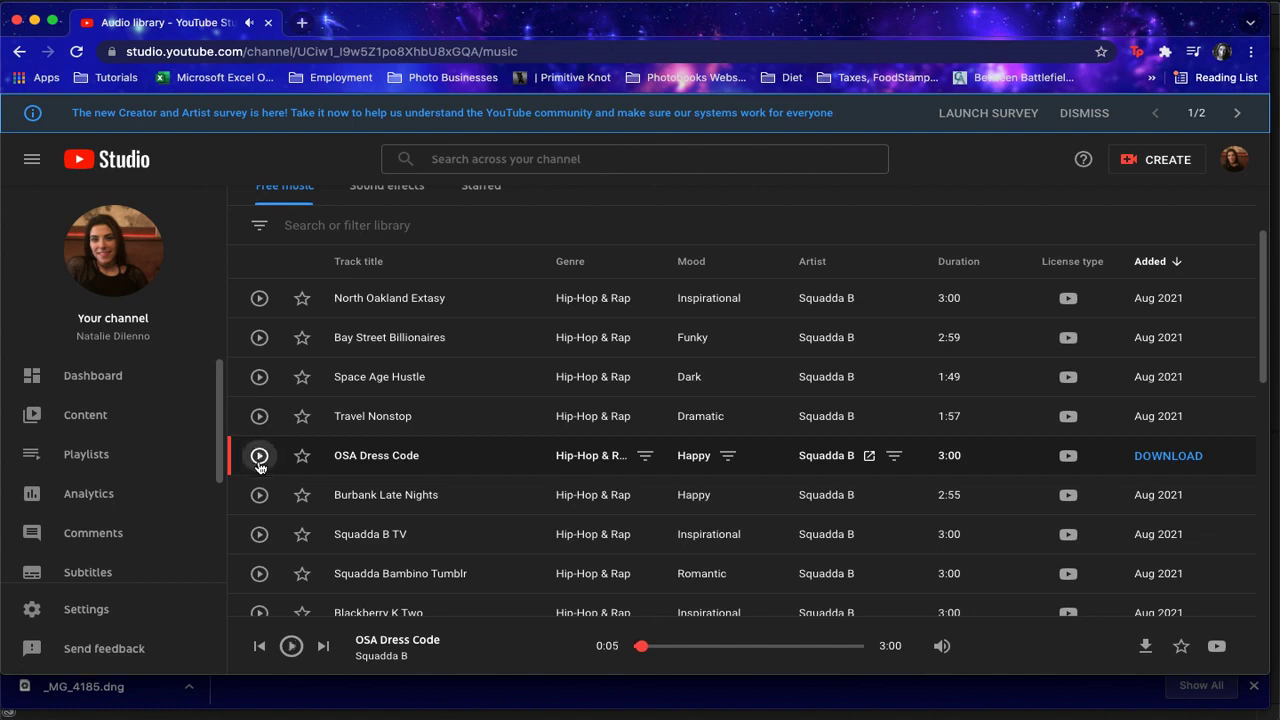
pyautogui.click(258, 460)
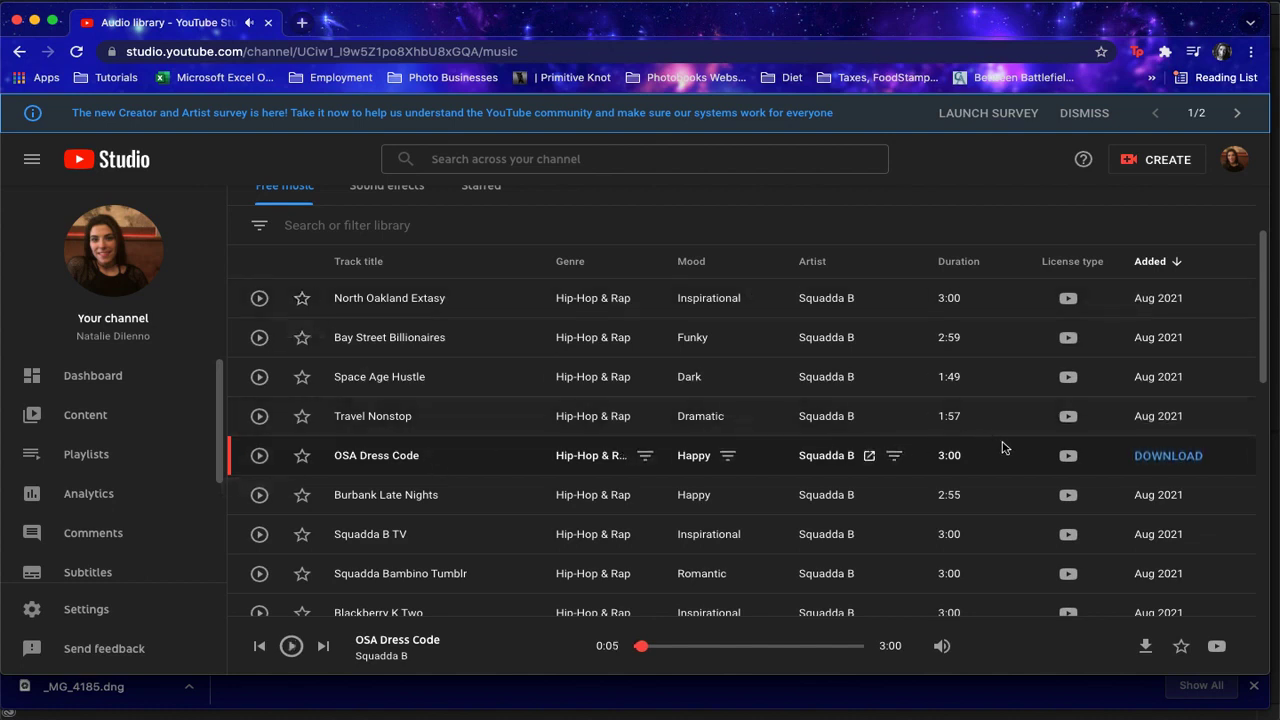
pyautogui.click(1176, 459)
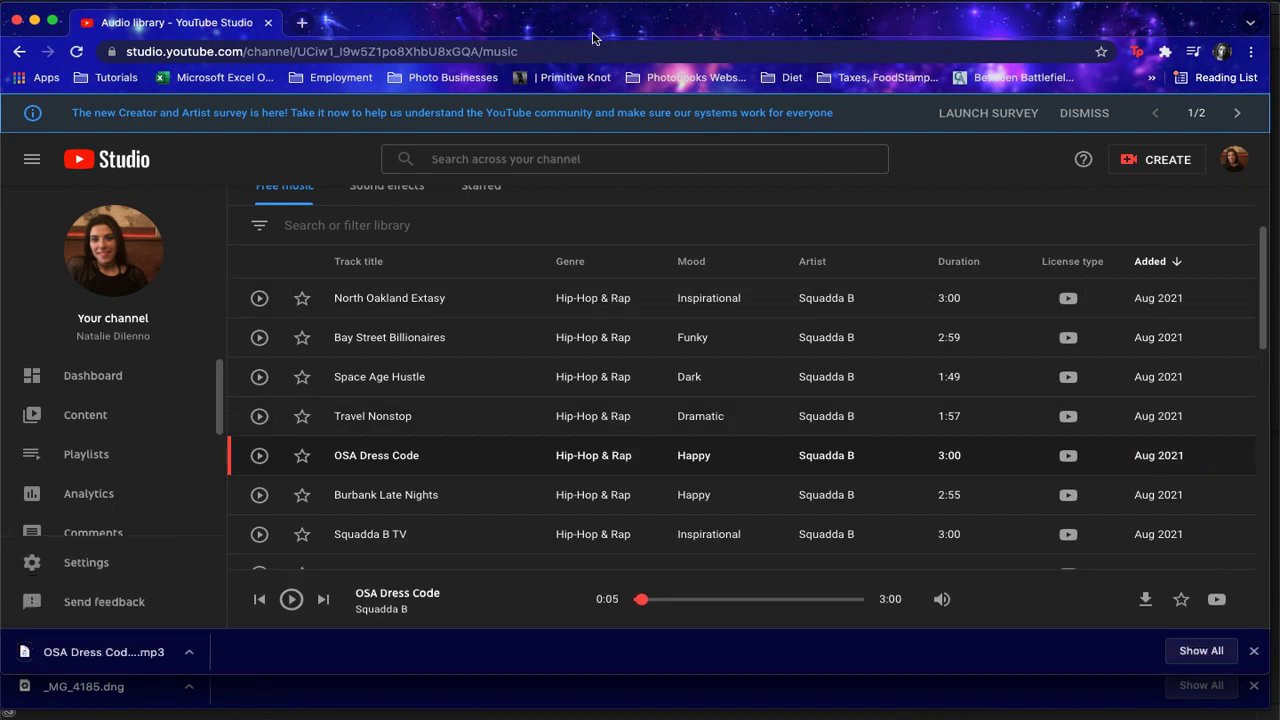
# Switch back to Premiere Pro and place the OSA Dress Code audio from the Assets bin at the start of A1
pyautogui.moveTo(593, 30); pyautogui.dragTo(595, 45)
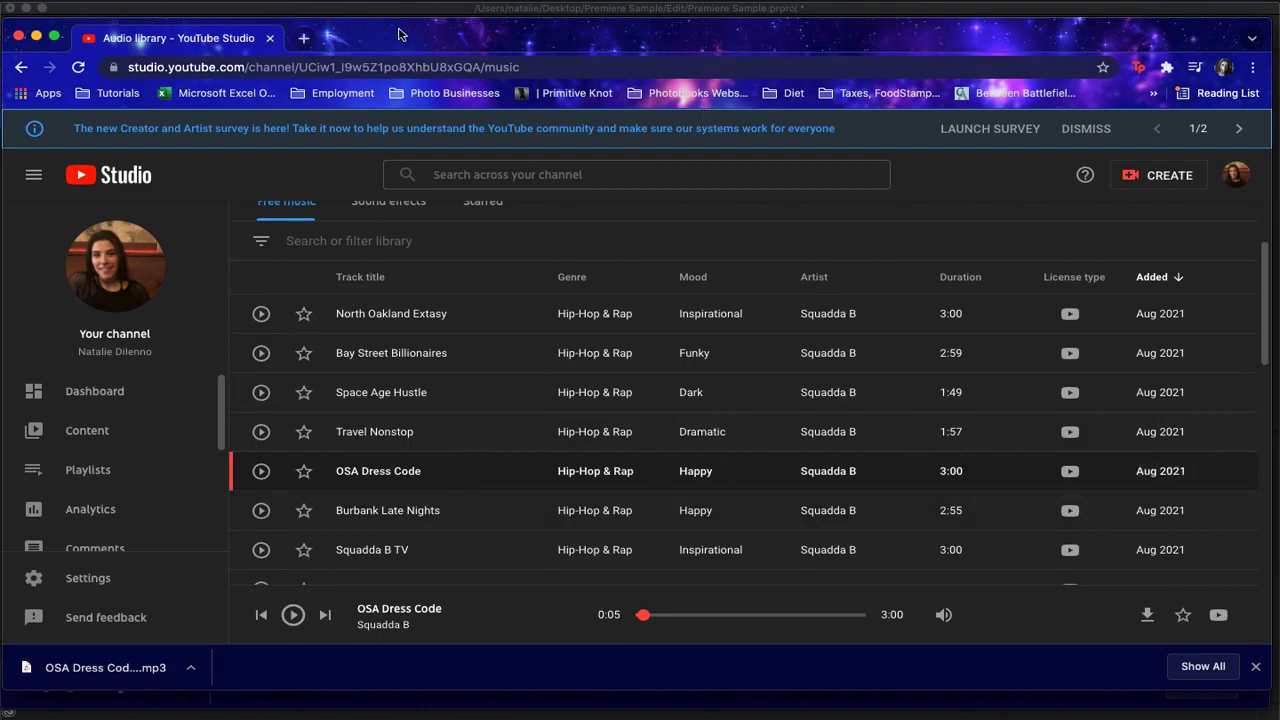
pyautogui.click(775, 5)
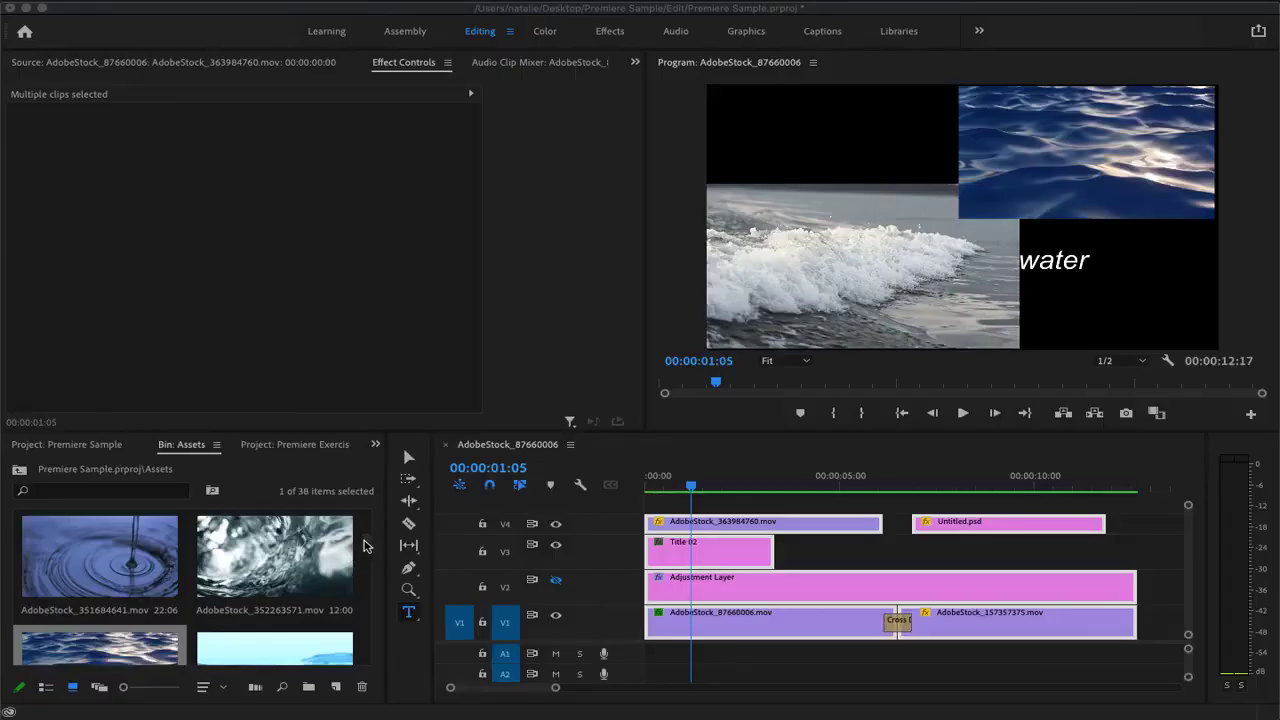
pyautogui.click(378, 417)
pyautogui.moveTo(365, 557); pyautogui.dragTo(369, 569)
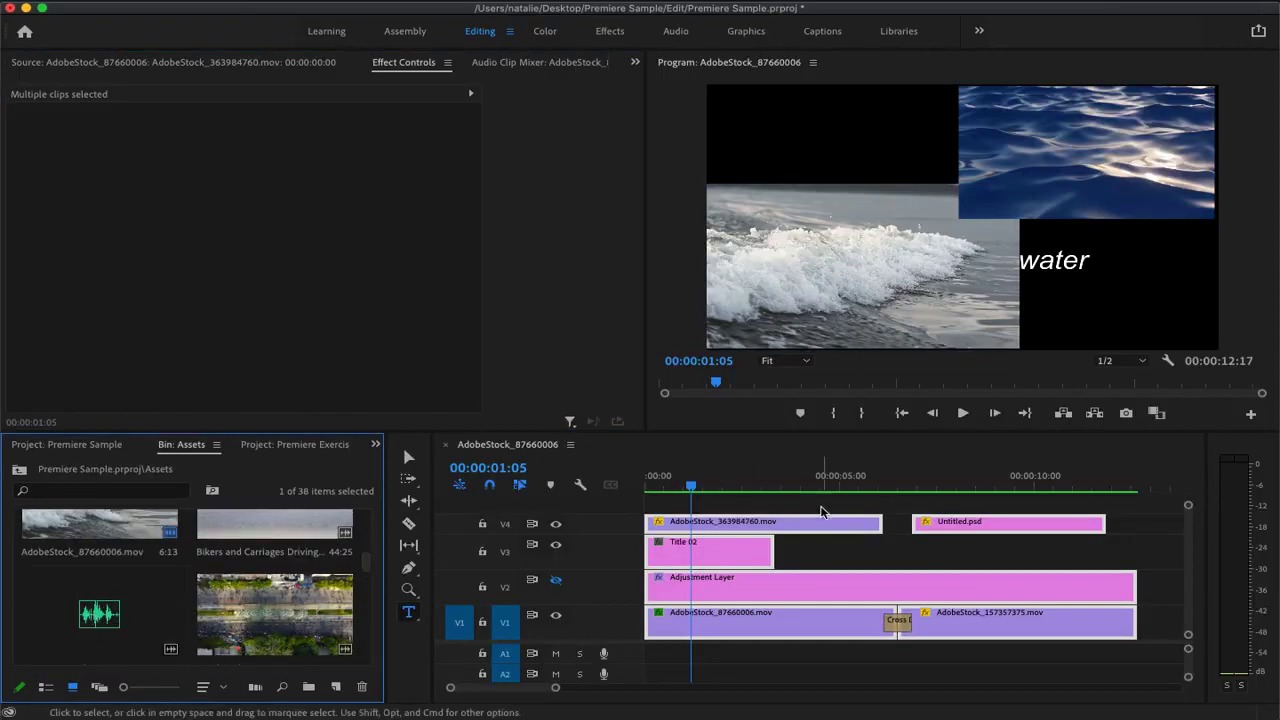
pyautogui.moveTo(99, 613); pyautogui.dragTo(650, 656)
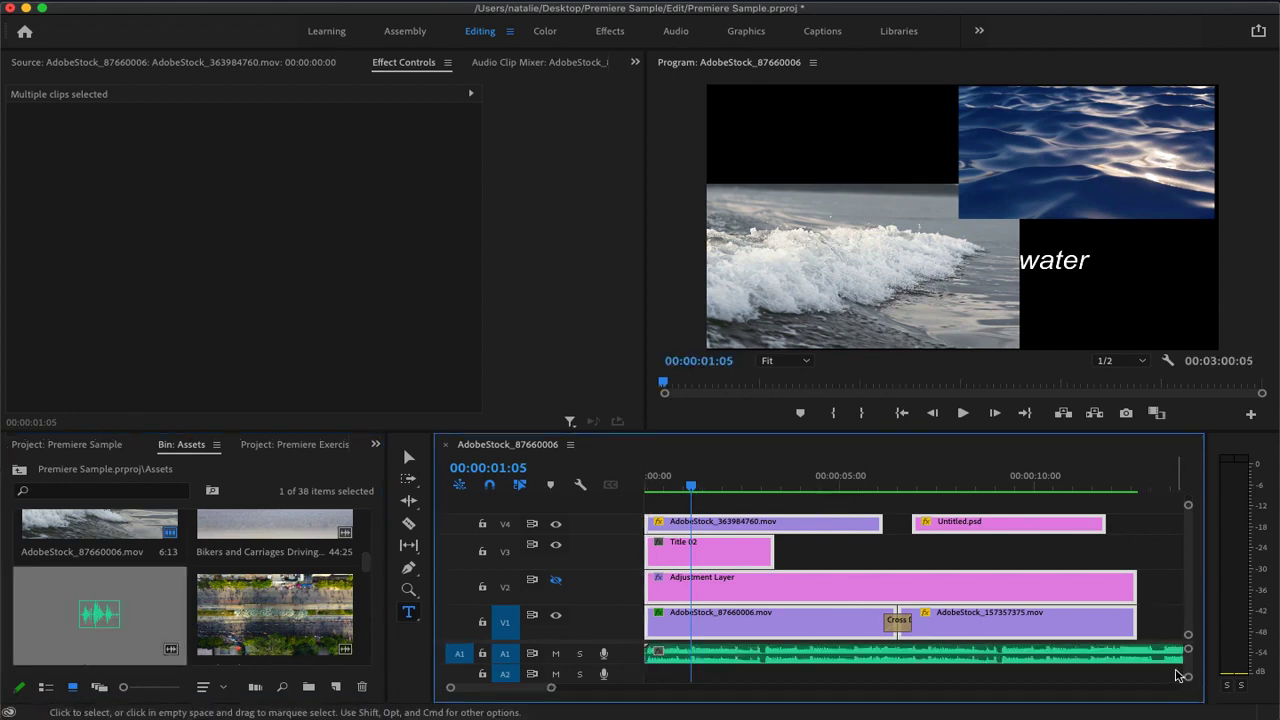
# Cut the music clip on A1 at the end of the video clips and delete the excess
pyautogui.press('c')
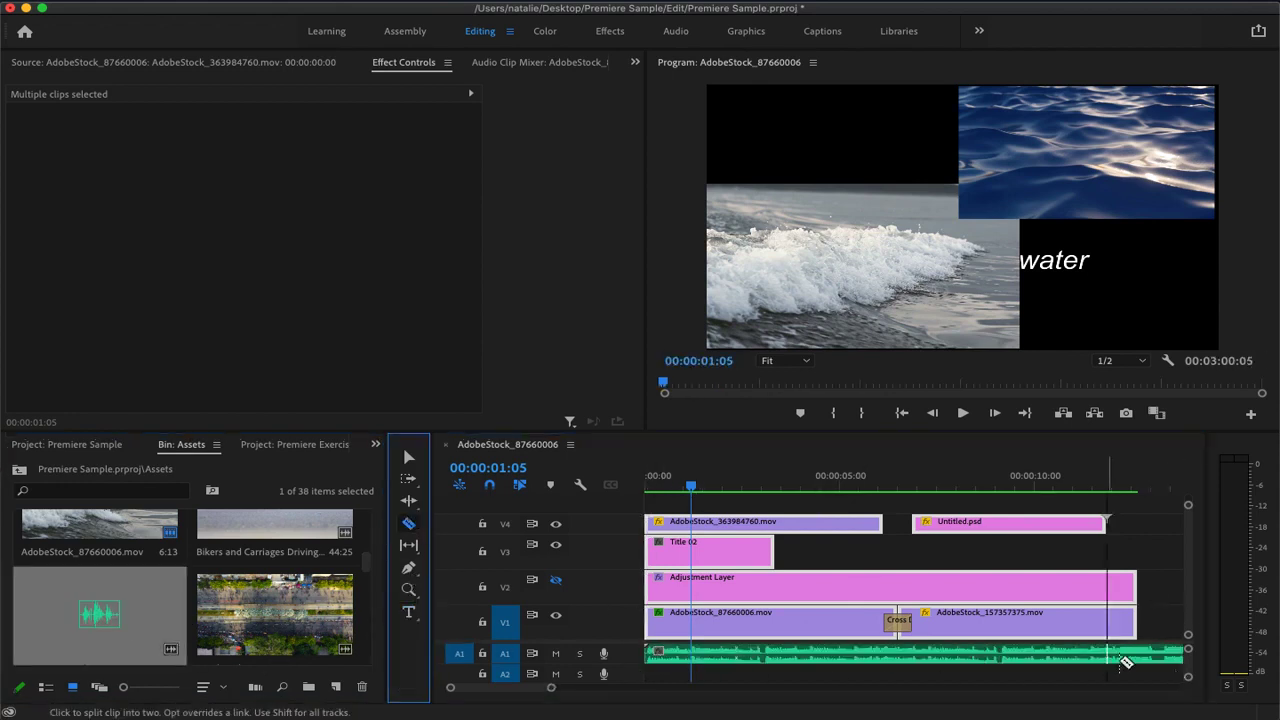
pyautogui.click(1146, 650)
pyautogui.click(408, 456)
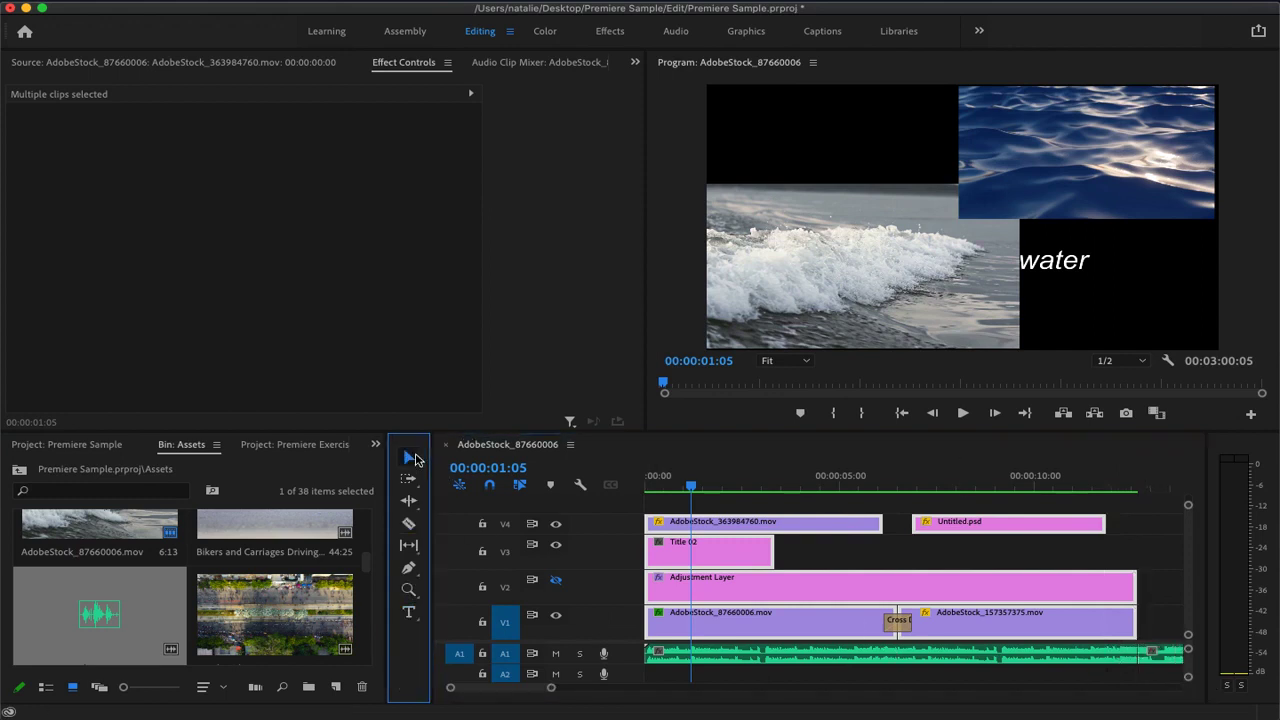
pyautogui.click(1168, 658)
pyautogui.press('Delete')
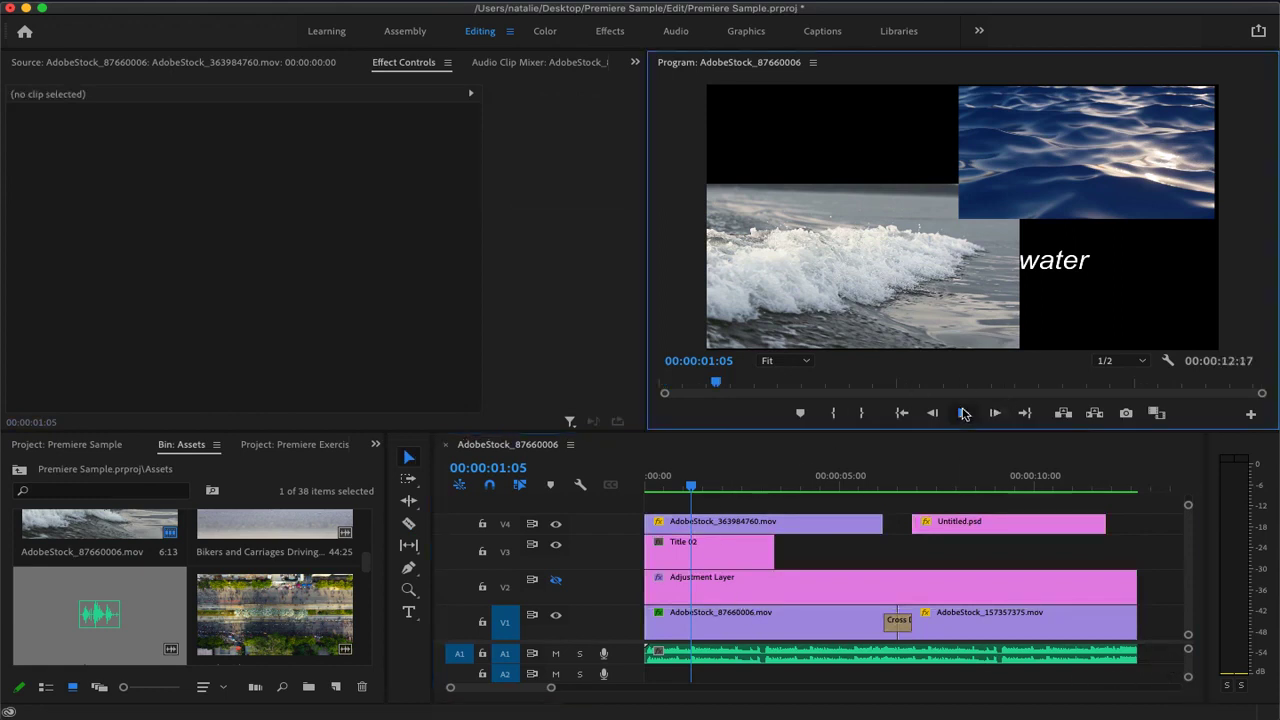
# Play back the sequence with music, expand track A1 to show its waveform, and lower the clip's volume to -14.6 dB
pyautogui.click(963, 413)
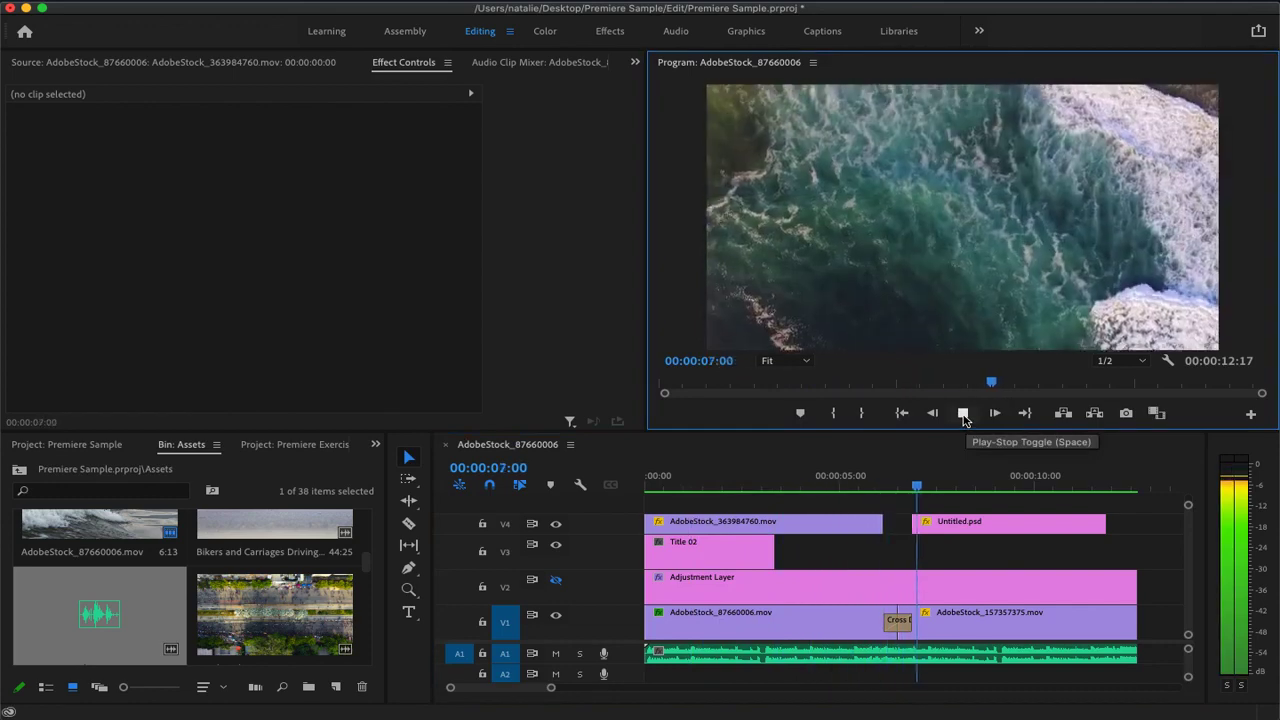
pyautogui.click(963, 415)
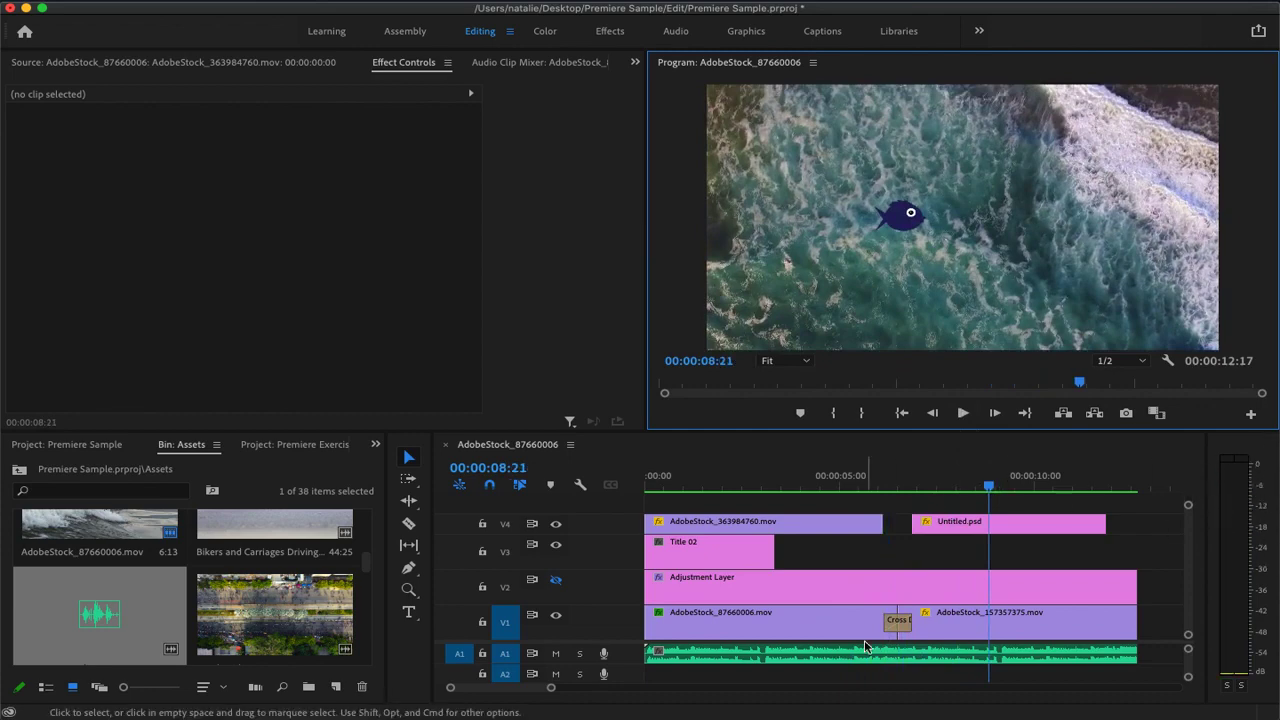
pyautogui.moveTo(560, 643); pyautogui.dragTo(567, 538)
pyautogui.moveTo(1190, 547); pyautogui.dragTo(1191, 574)
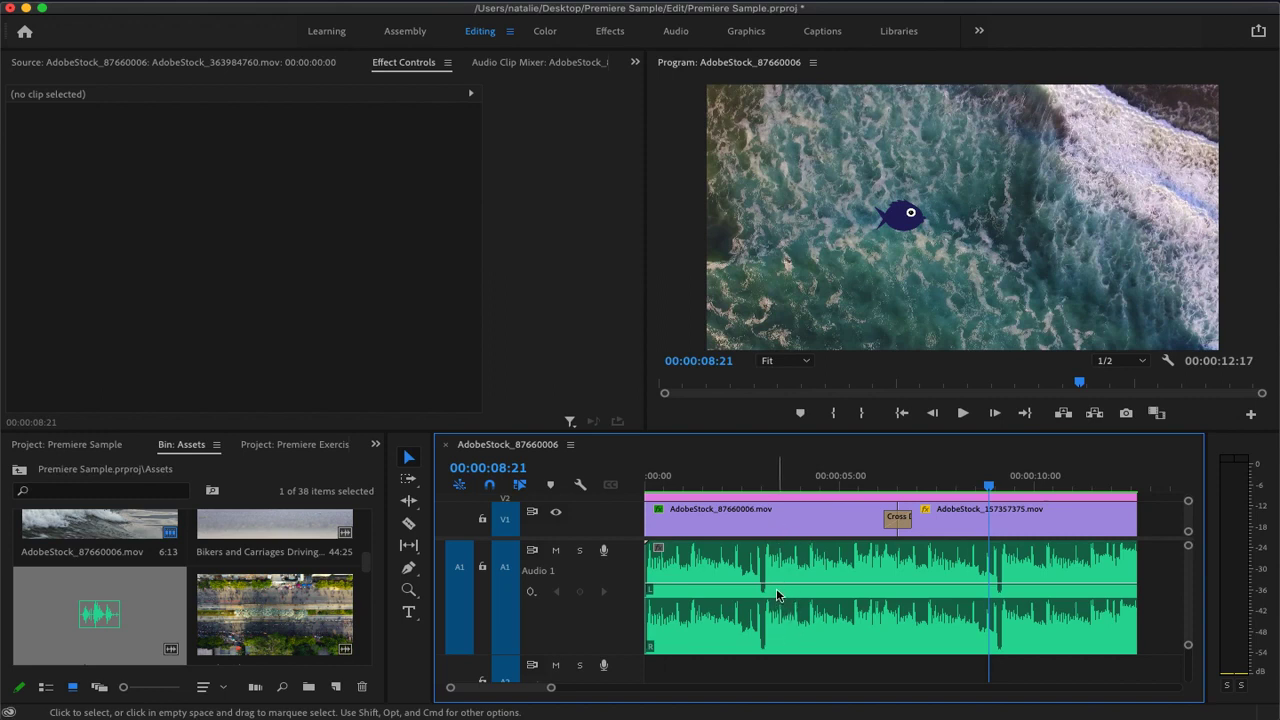
pyautogui.moveTo(777, 590); pyautogui.dragTo(781, 618)
# Lower the music clip's volume to -18.6 dB and play back around the cross dissolve to check it
pyautogui.click(961, 415)
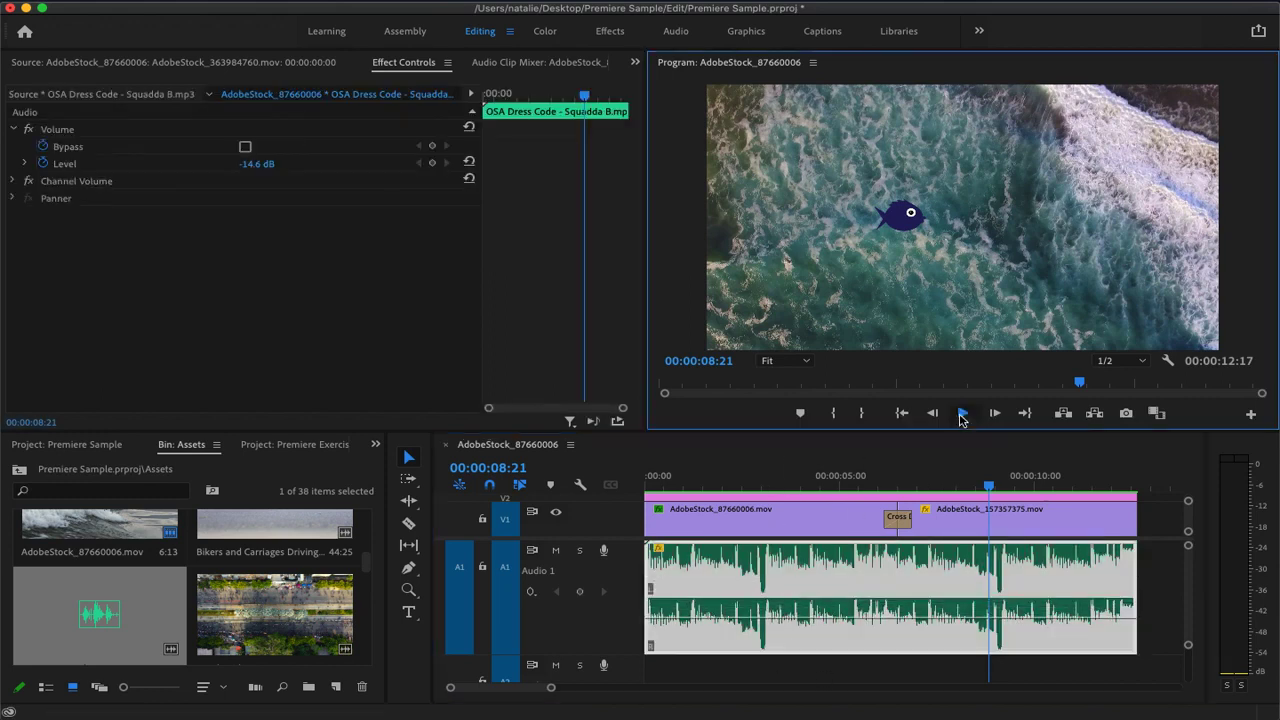
pyautogui.click(963, 417)
pyautogui.moveTo(1033, 482); pyautogui.dragTo(865, 490)
pyautogui.moveTo(801, 615); pyautogui.dragTo(801, 621)
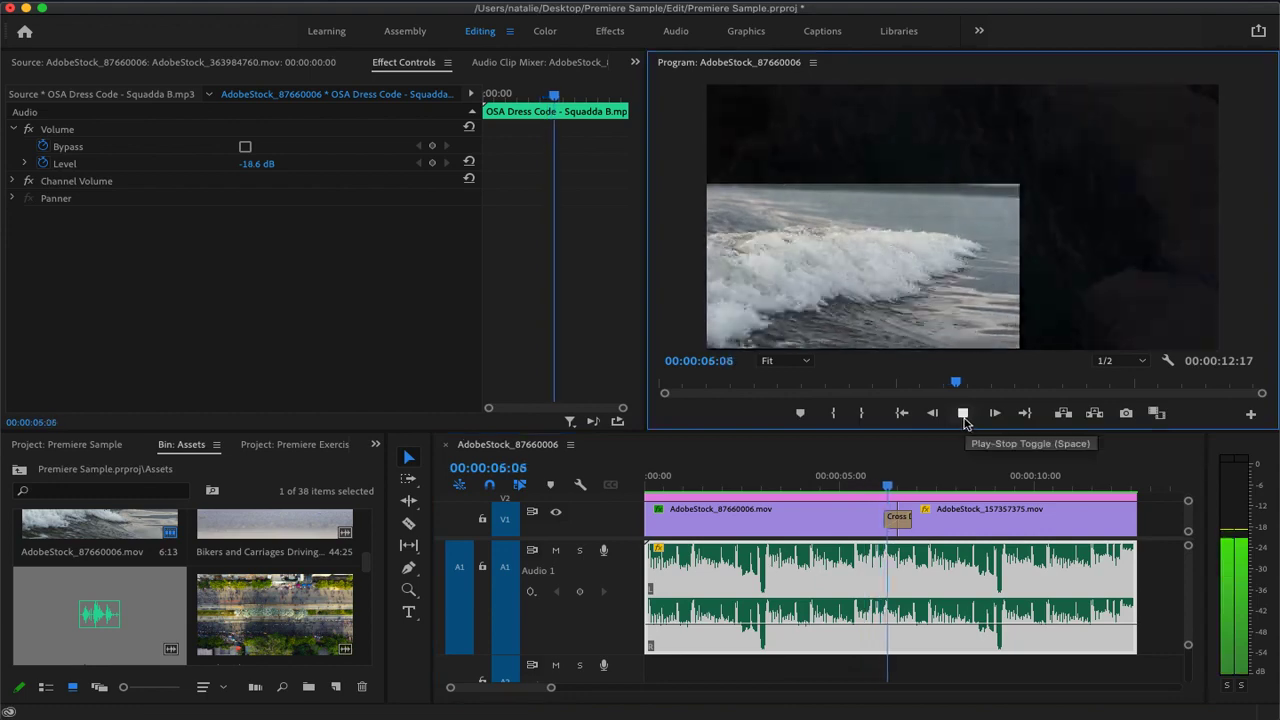
pyautogui.click(963, 420)
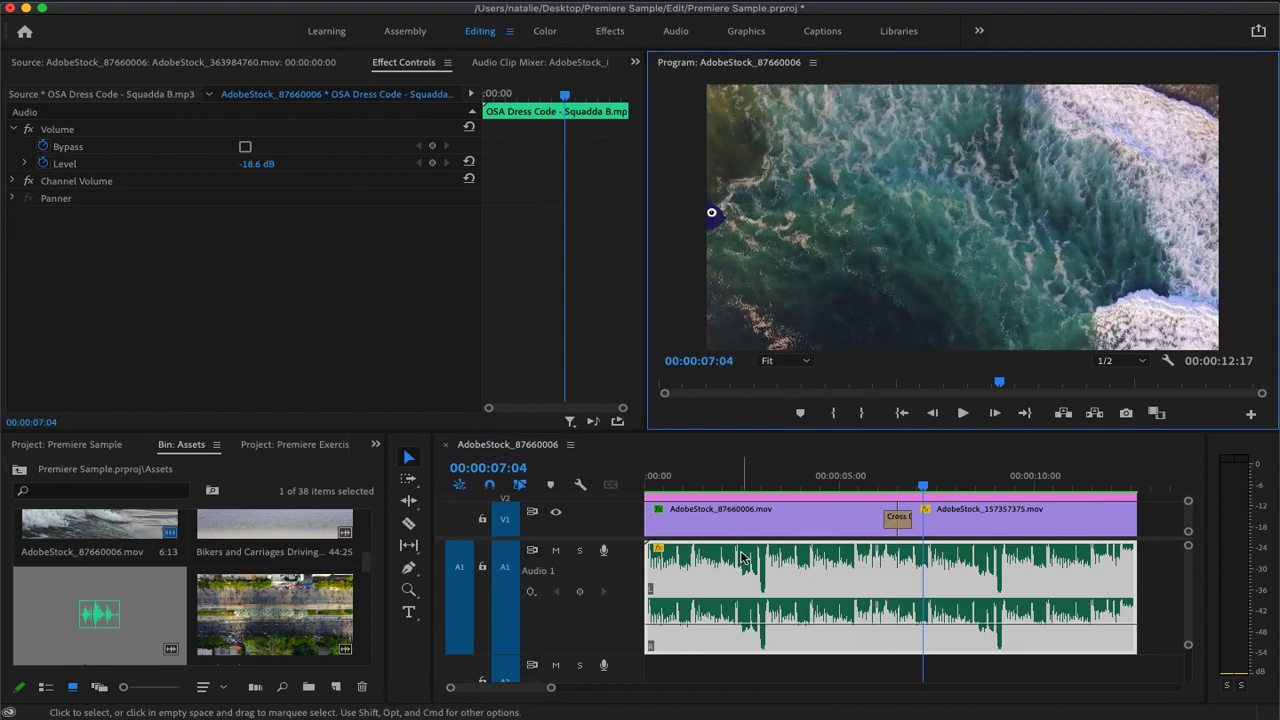
# Add four volume keyframes to the music clip with the Pen tool, two near its start and two near its end
pyautogui.moveTo(741, 557)
pyautogui.click(412, 574)
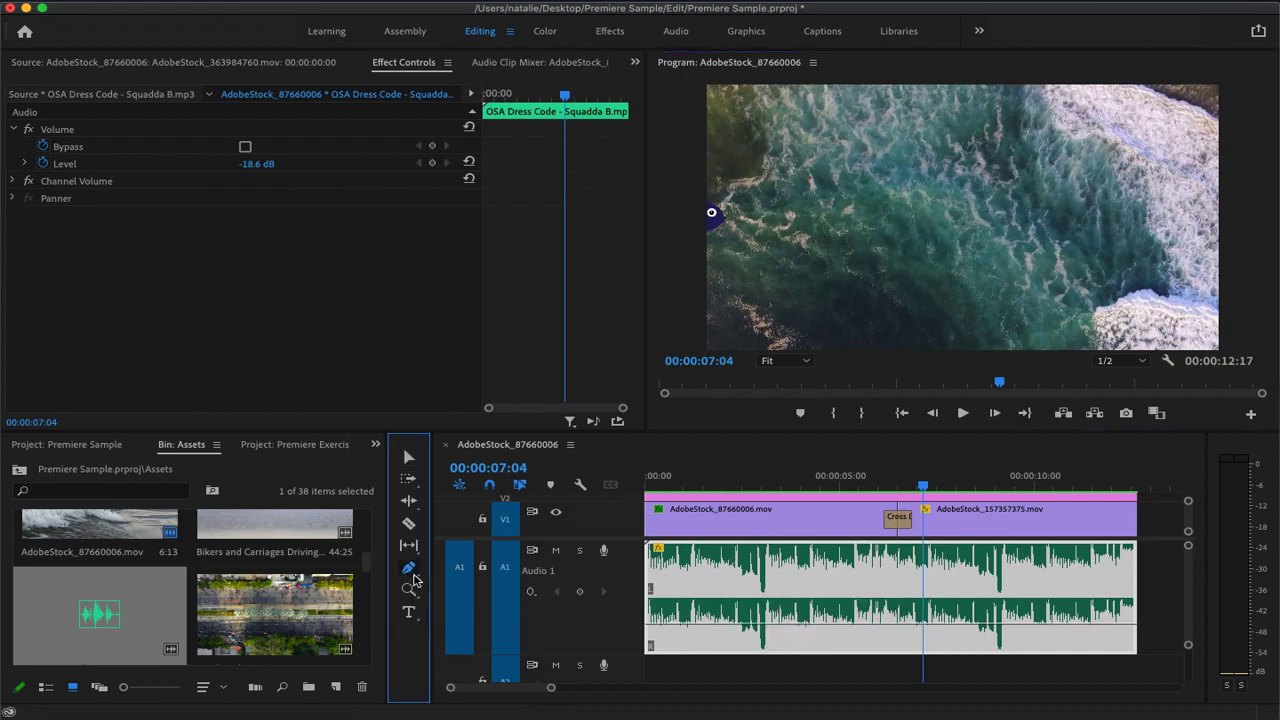
pyautogui.click(671, 623)
pyautogui.click(698, 623)
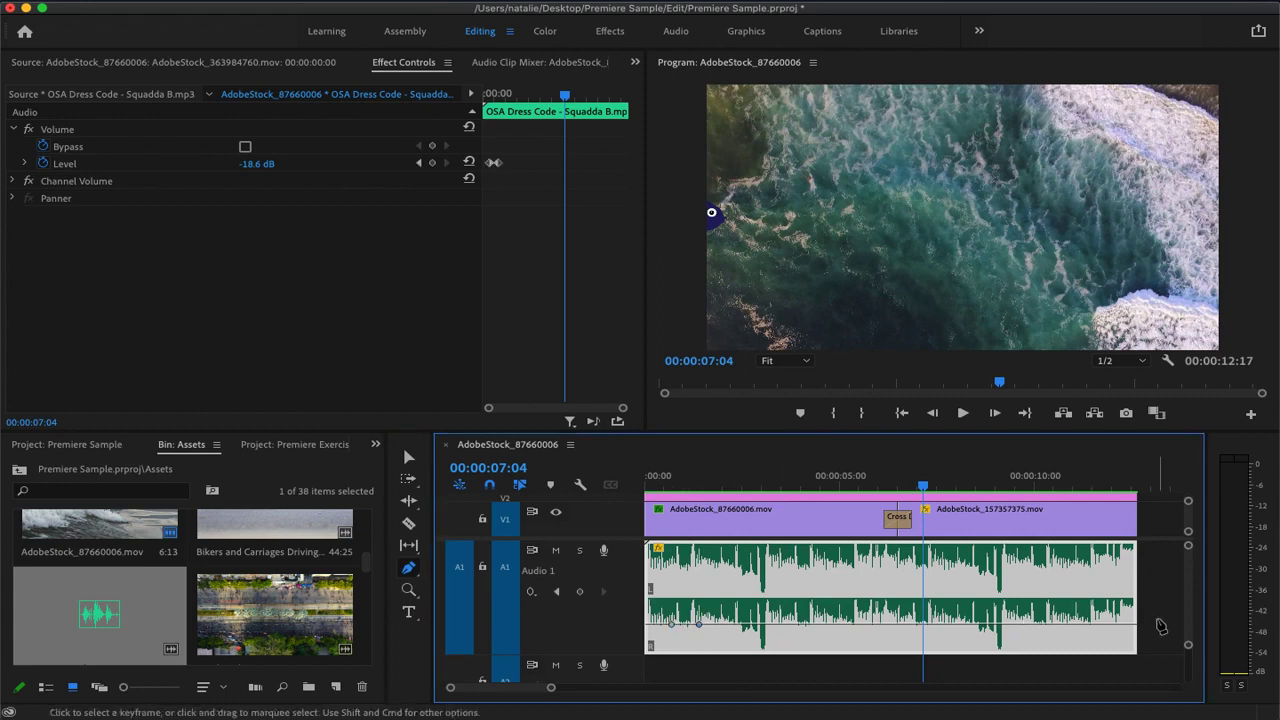
pyautogui.click(1107, 624)
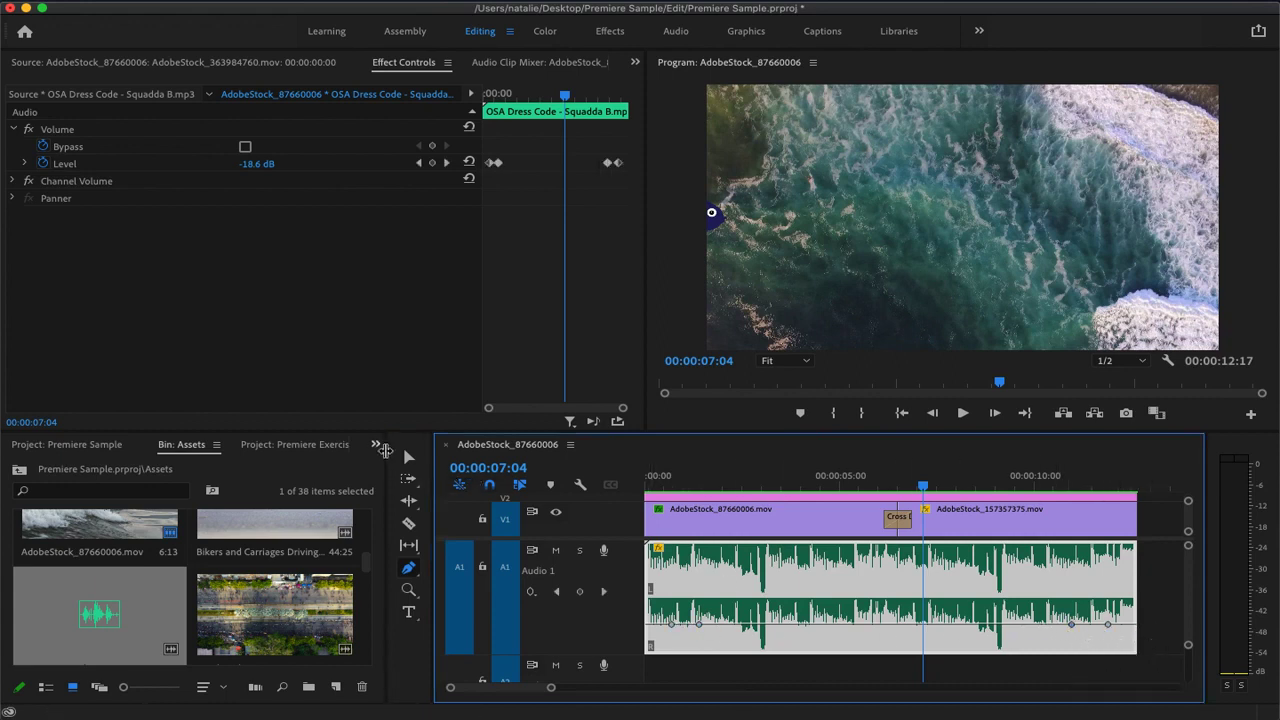
# Lower the outer volume keyframes to fade the music in and out, and play the sequence from the start
pyautogui.moveTo(1107, 624); pyautogui.dragTo(1103, 643)
pyautogui.moveTo(671, 626); pyautogui.dragTo(704, 625)
pyautogui.moveTo(1080, 626); pyautogui.dragTo(1071, 626)
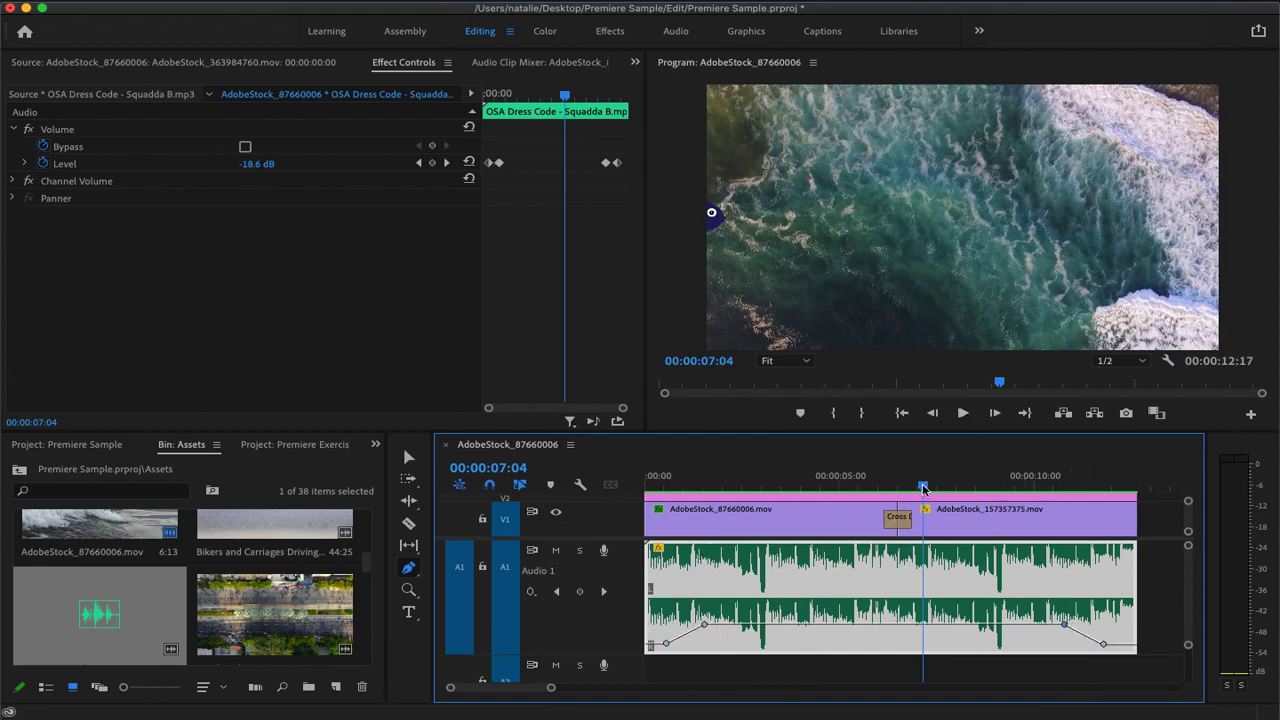
pyautogui.press('Home')
pyautogui.press('space')
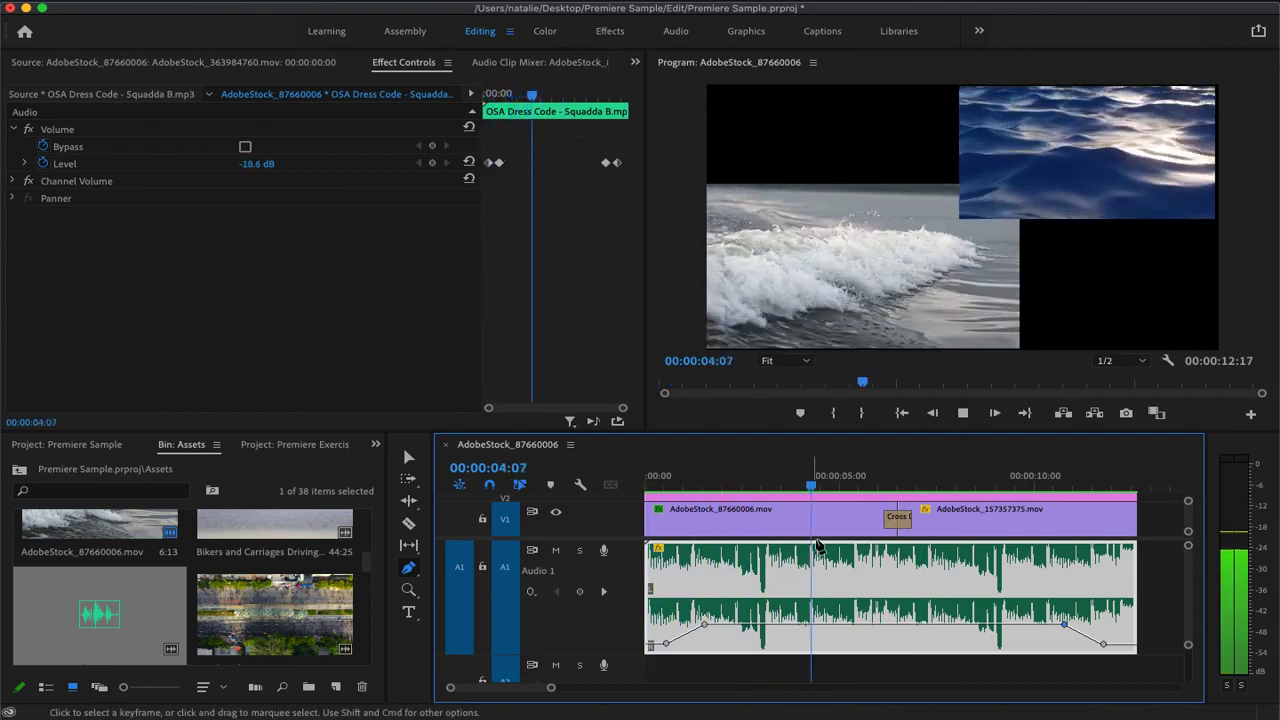
# Raise the music clip's volume level between the fades to -14.6 dB and play the sequence from the start to check it
pyautogui.press('space')
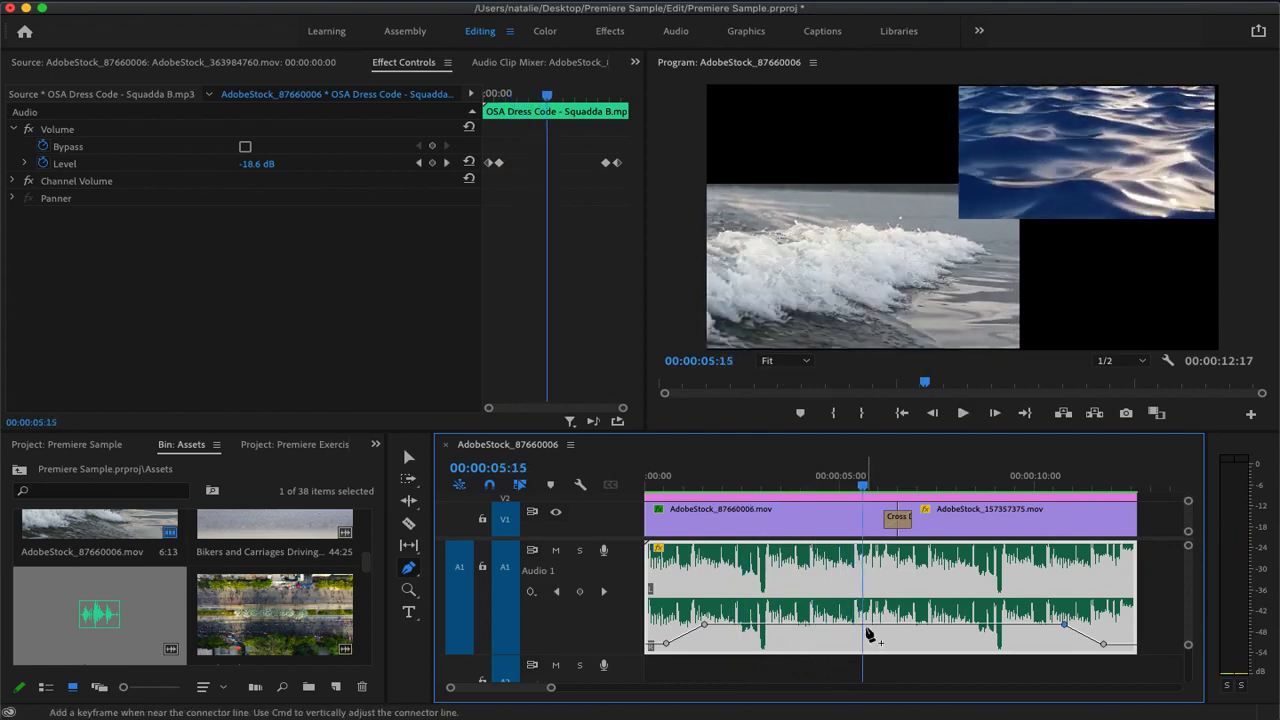
pyautogui.click(408, 456)
pyautogui.moveTo(886, 621); pyautogui.dragTo(886, 611)
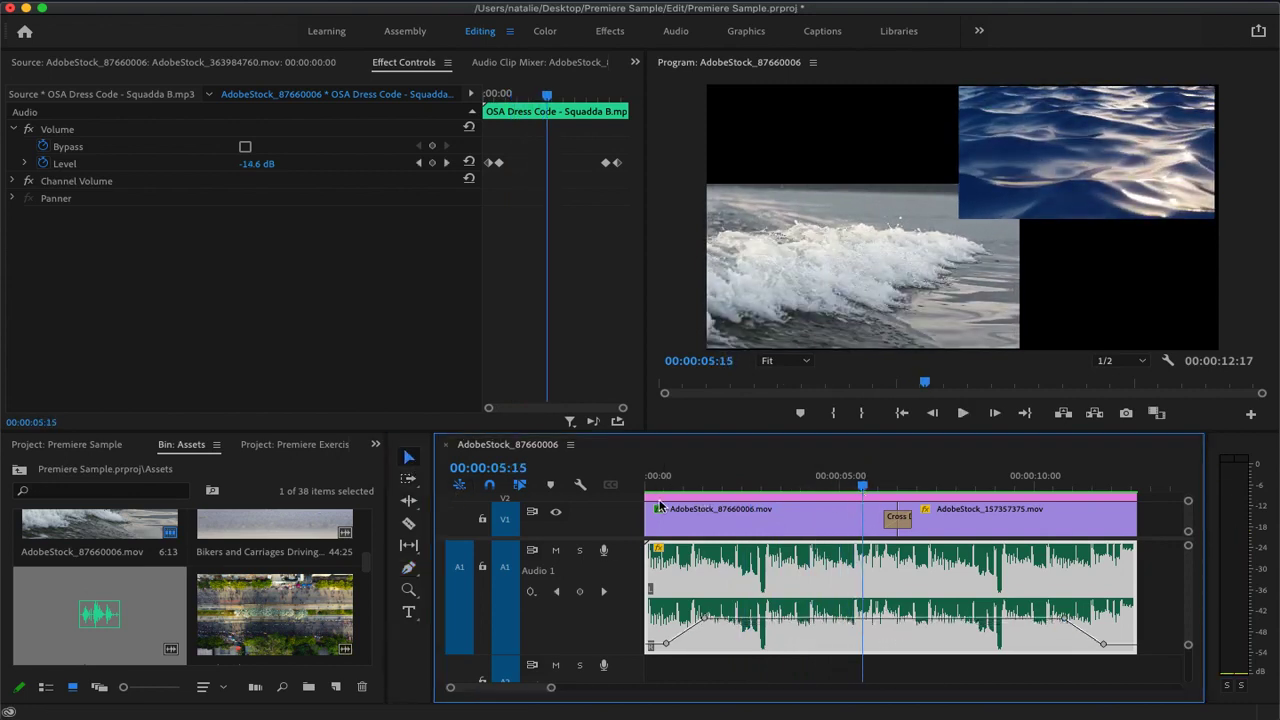
pyautogui.press('Home')
pyautogui.press('space')
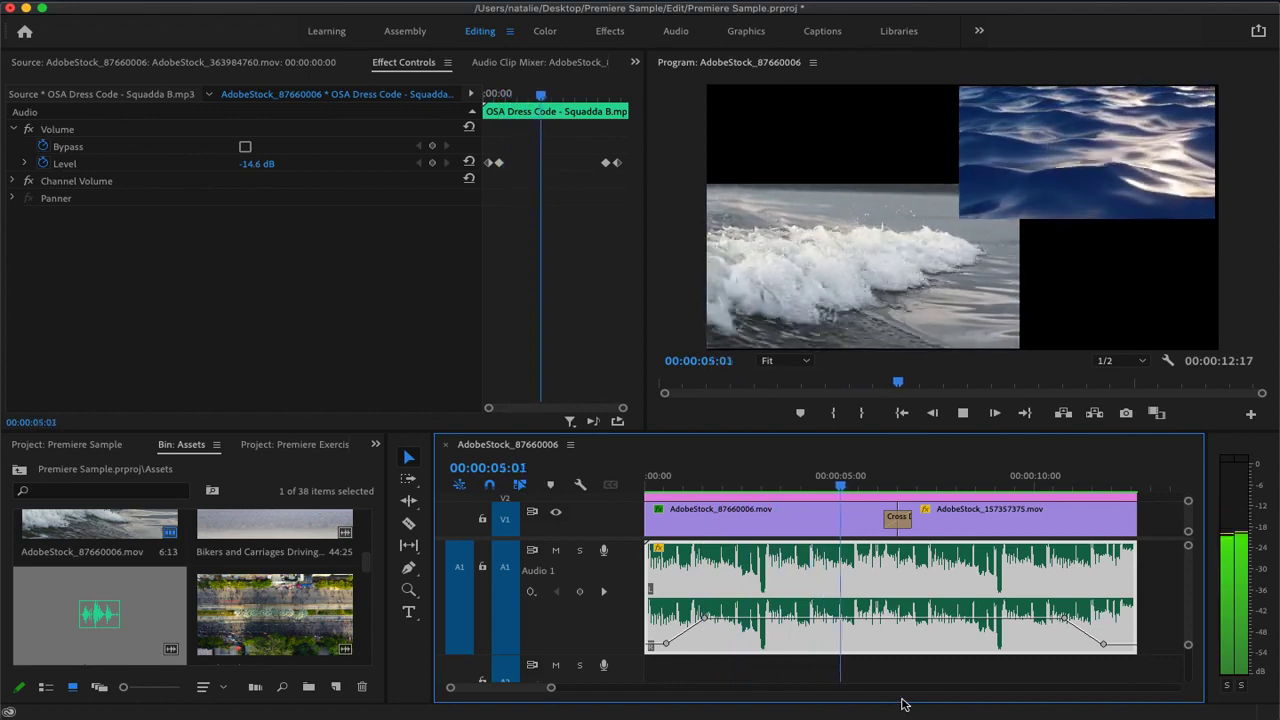
pyautogui.press('space')
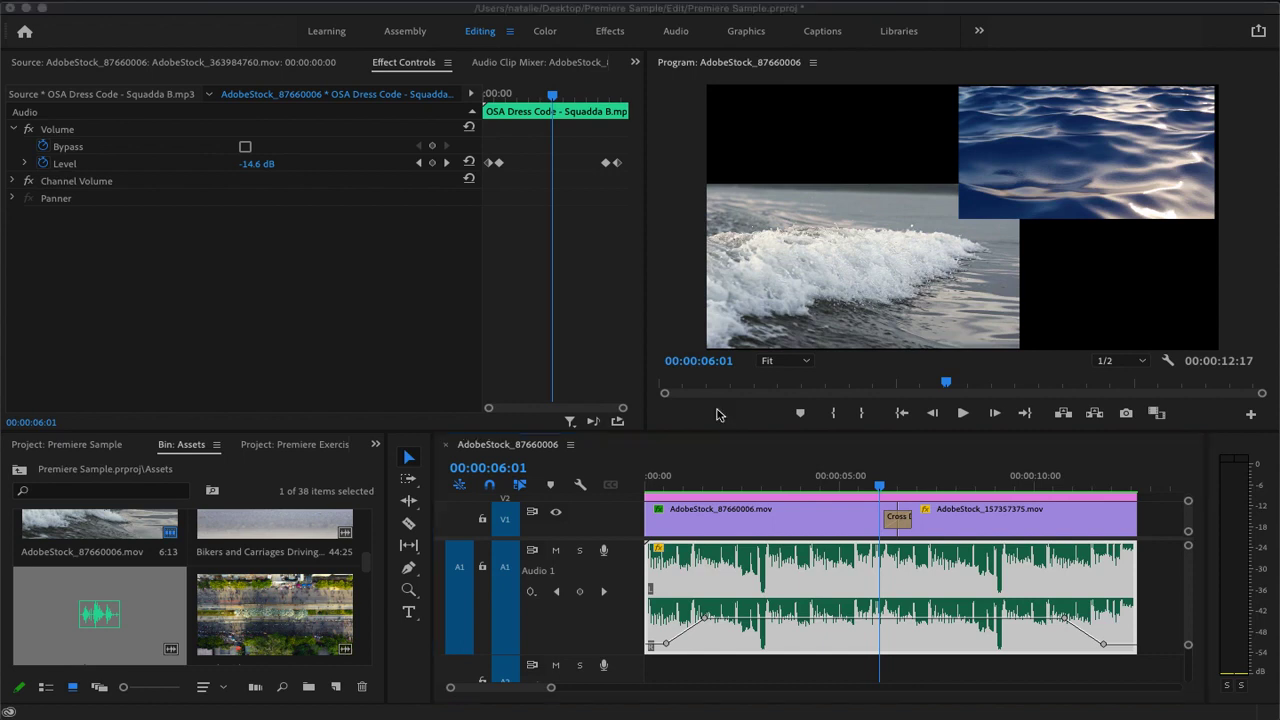
pyautogui.click(197, 3)
pyautogui.click(145, 215)
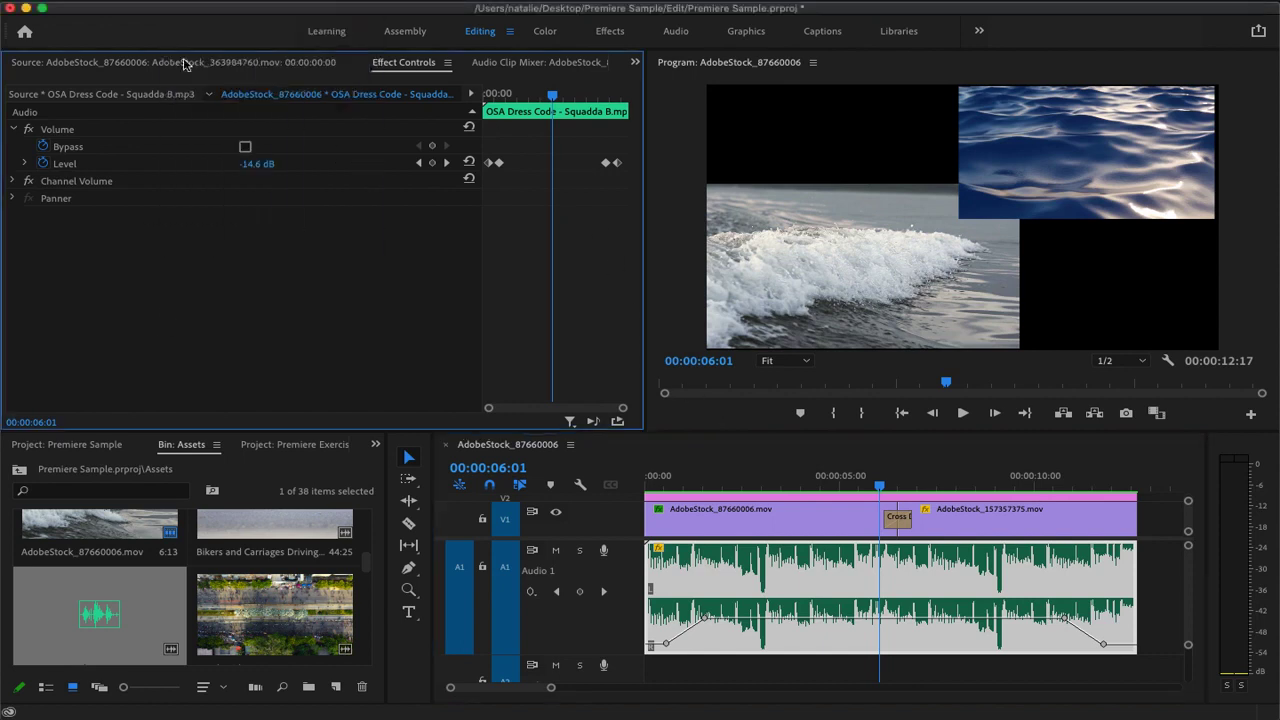
pyautogui.click(157, 2)
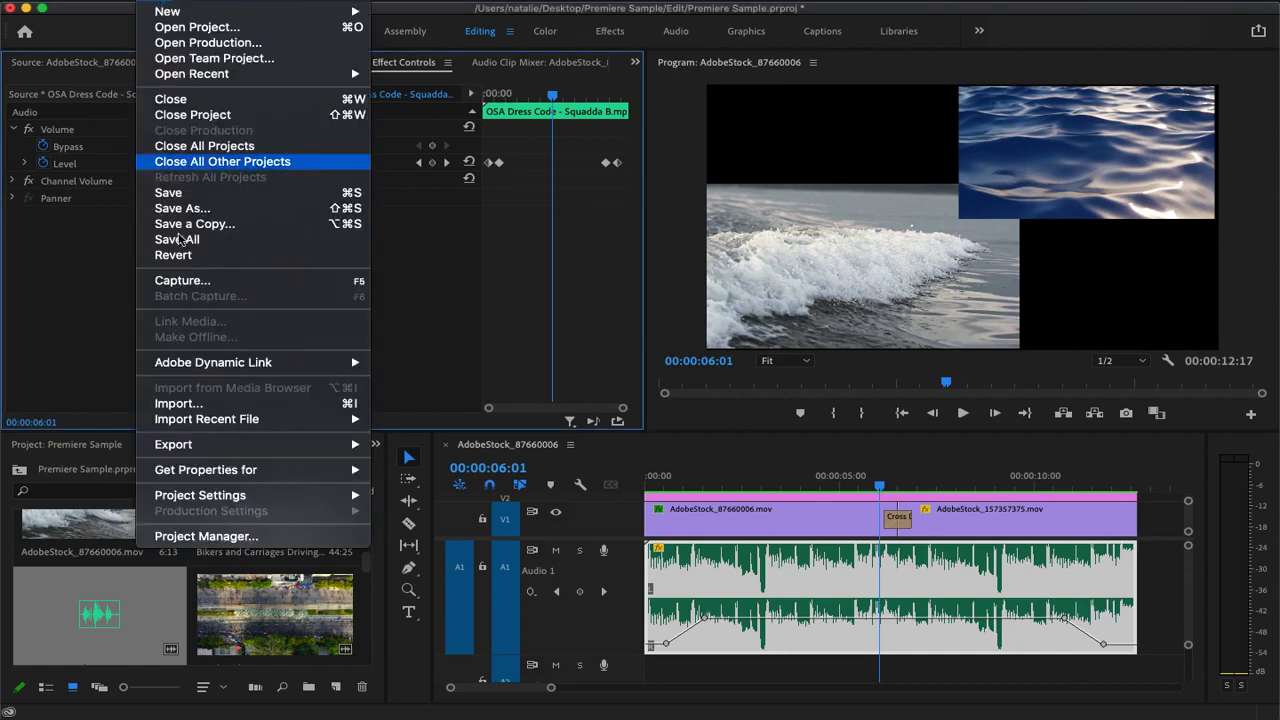
pyautogui.moveTo(206, 447)
pyautogui.click(390, 445)
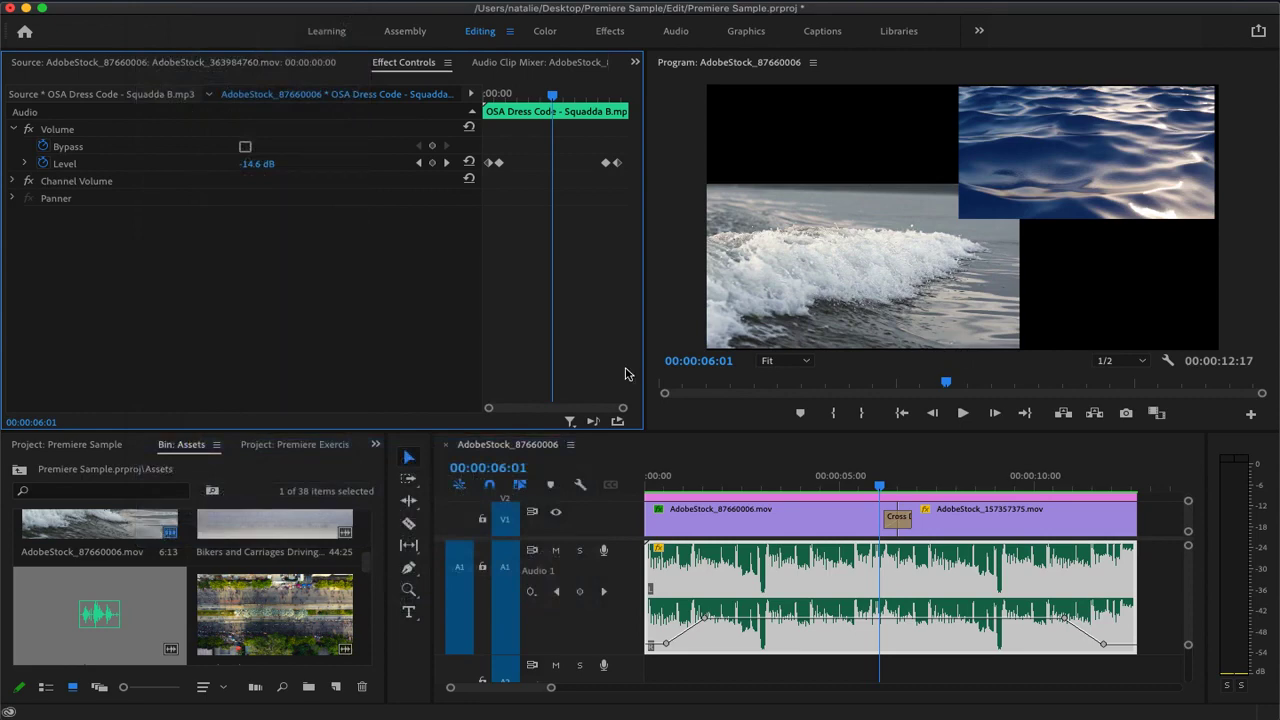
pyautogui.click(163, 2)
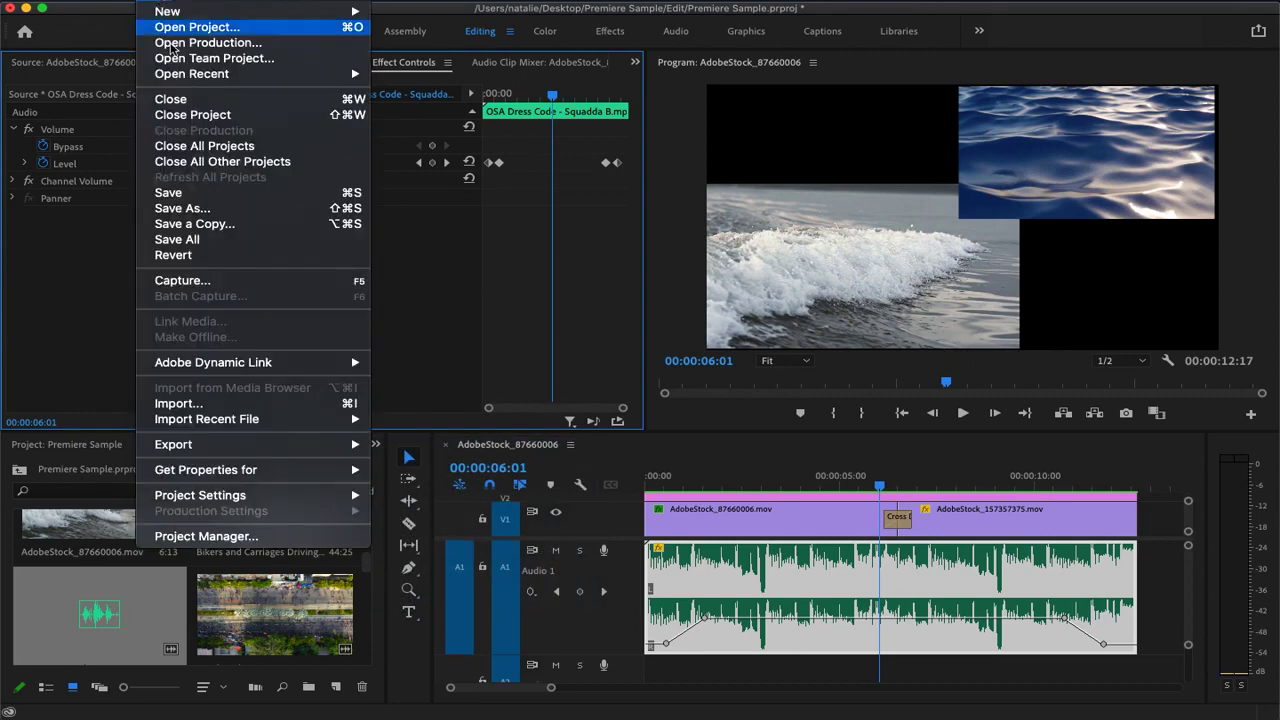
pyautogui.moveTo(212, 444)
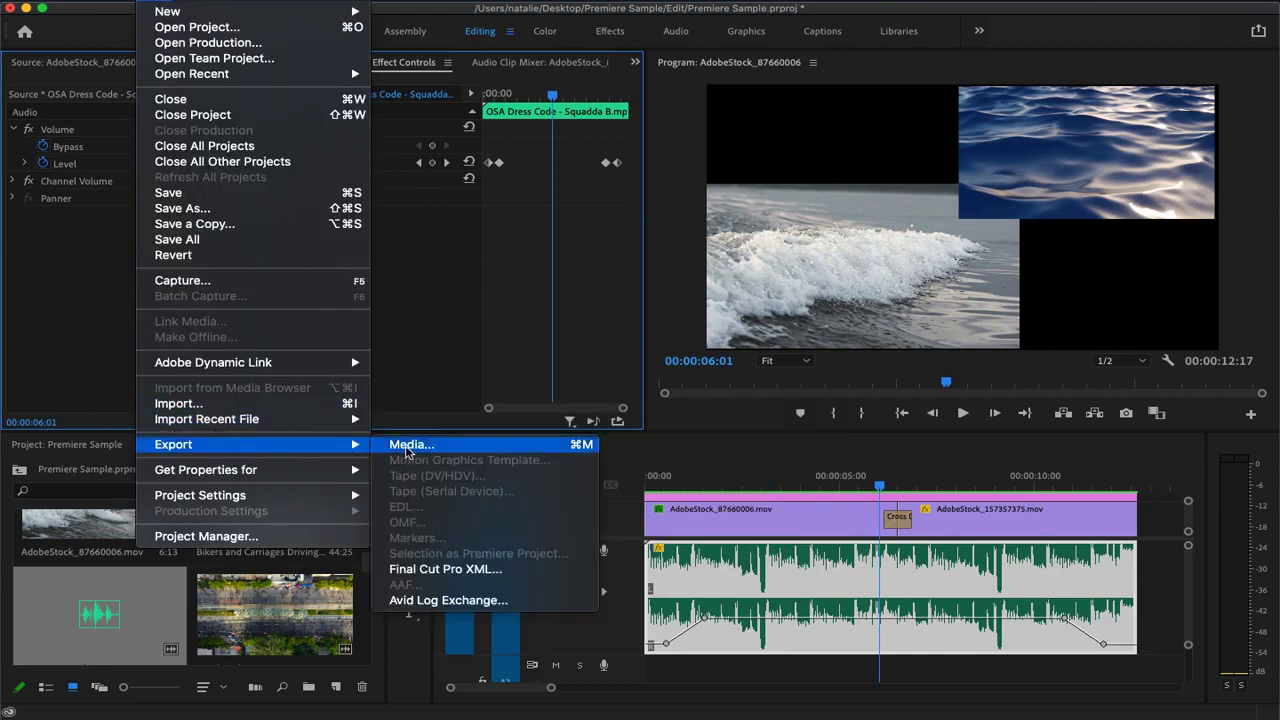
pyautogui.click(406, 448)
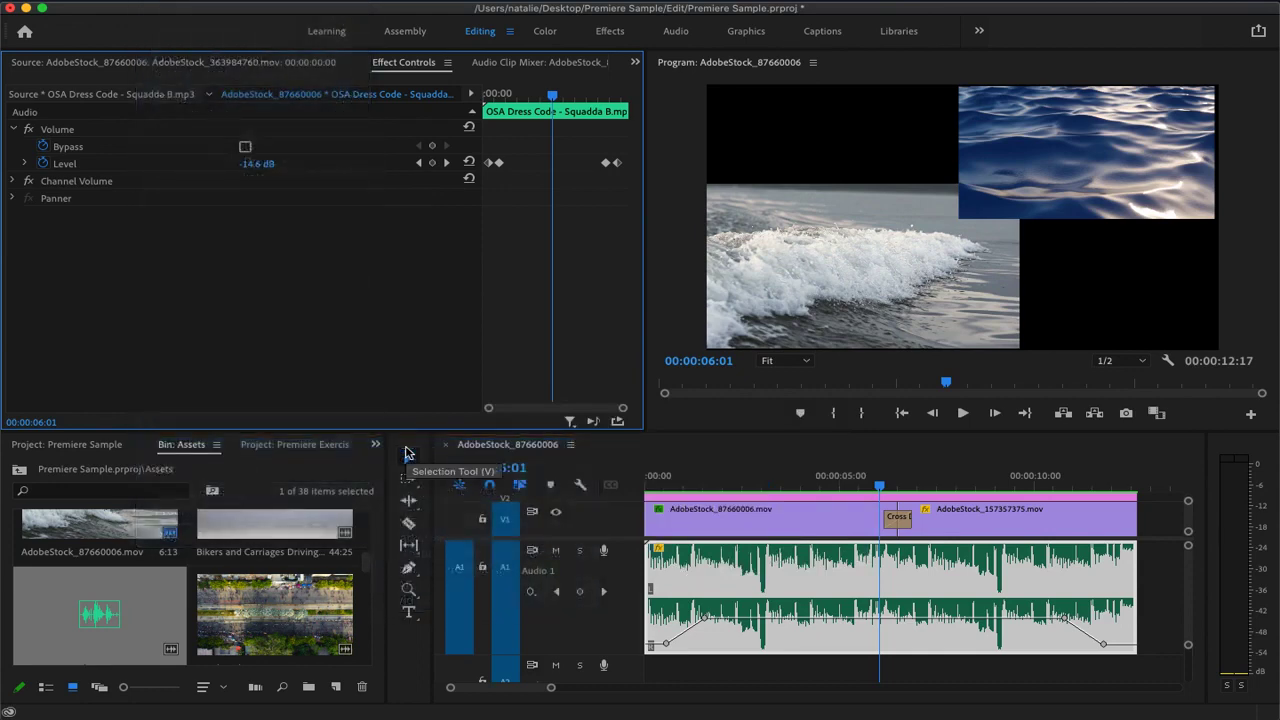
# Open the media export settings for the timeline sequence and keep H.264 as the export format
pyautogui.click(656, 463)
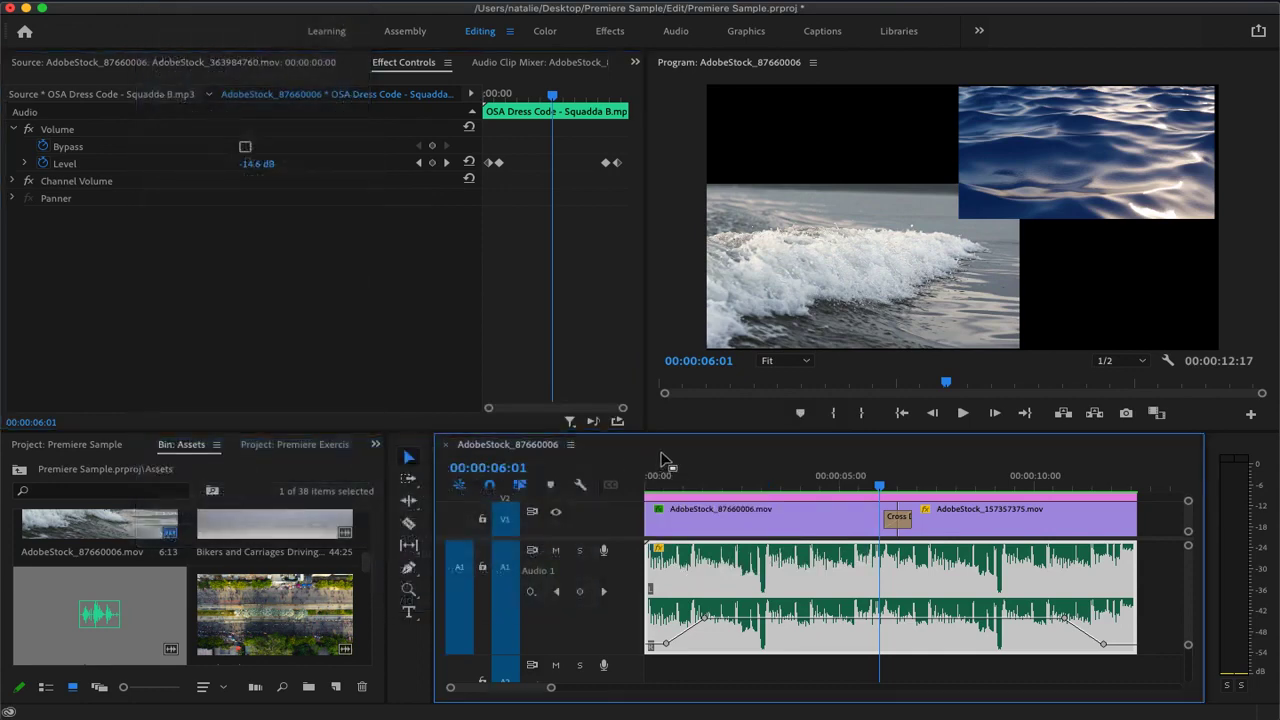
pyautogui.click(150, 2)
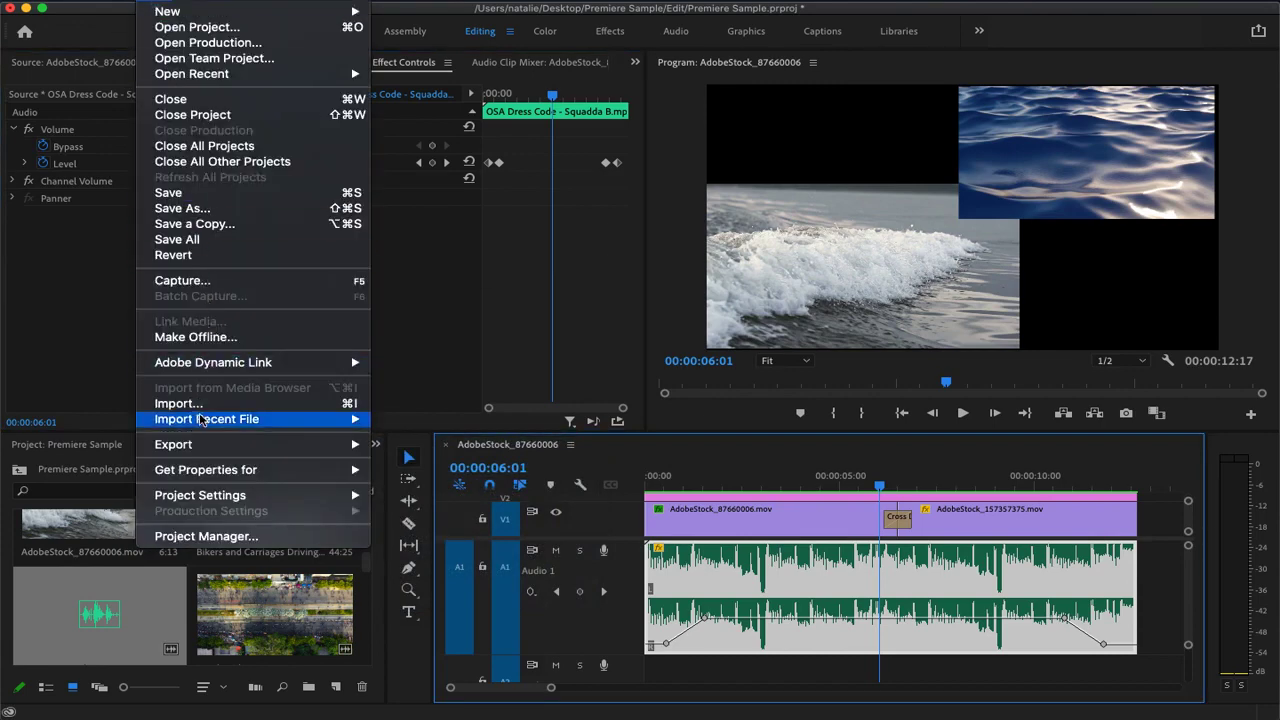
pyautogui.moveTo(205, 450)
pyautogui.click(395, 446)
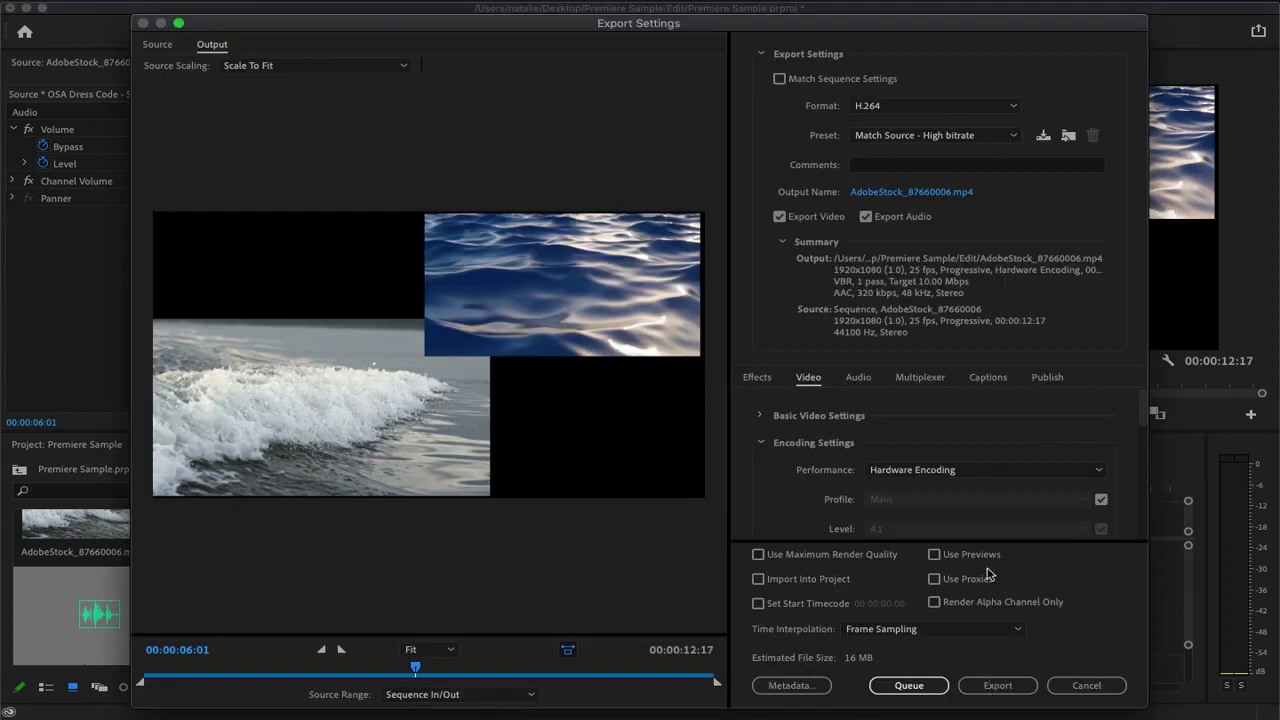
pyautogui.click(903, 106)
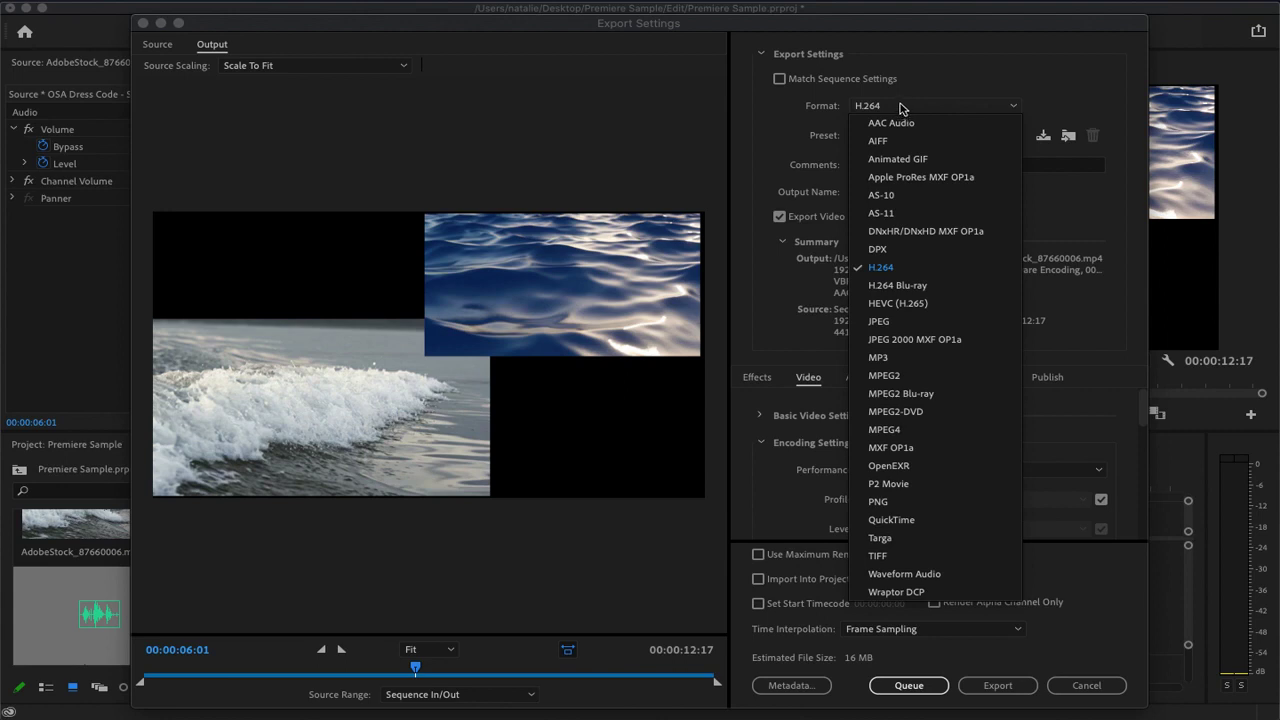
pyautogui.click(901, 107)
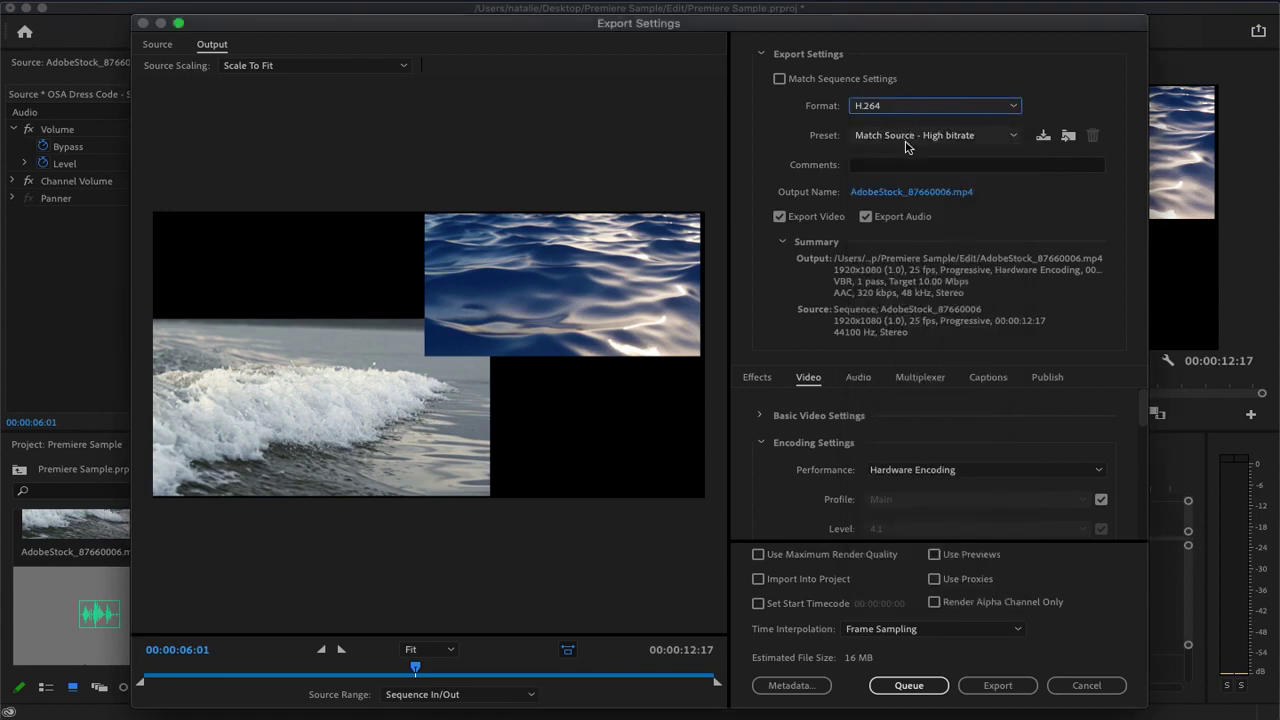
# Set the export's output file to "Final Sample" in the Output folder of Premiere Sample
pyautogui.click(881, 195)
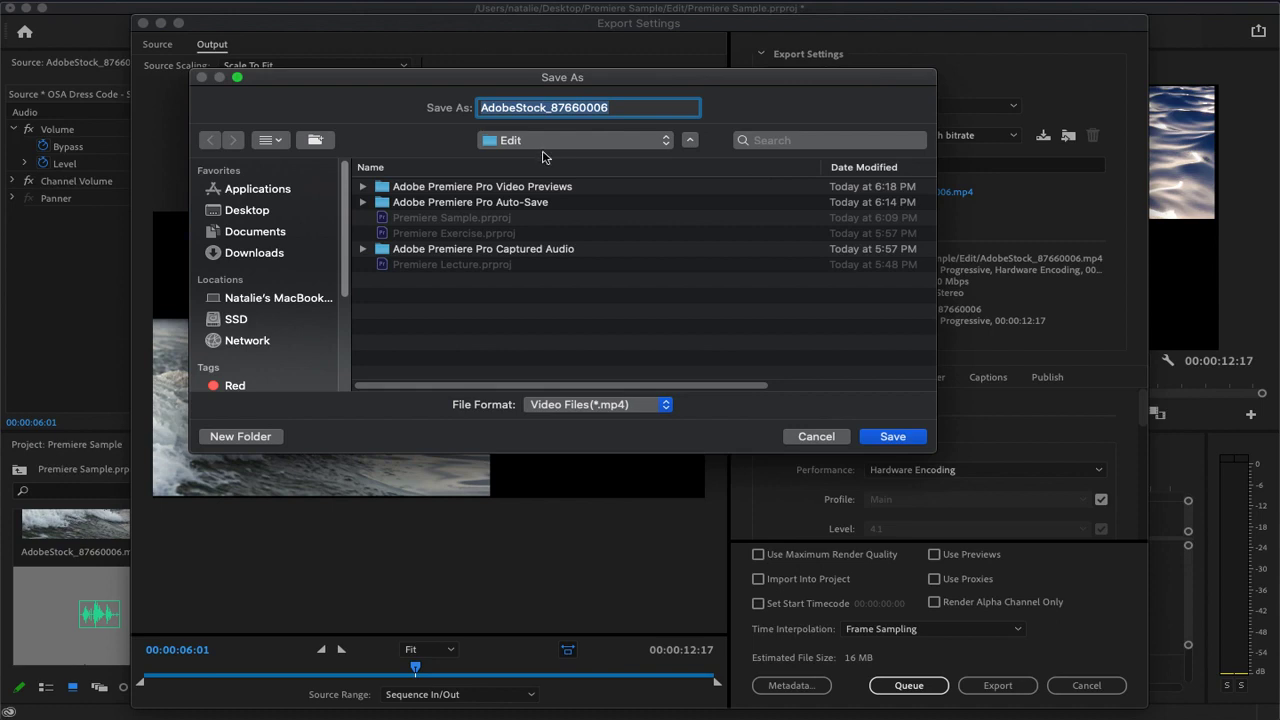
pyautogui.click(545, 145)
pyautogui.click(545, 158)
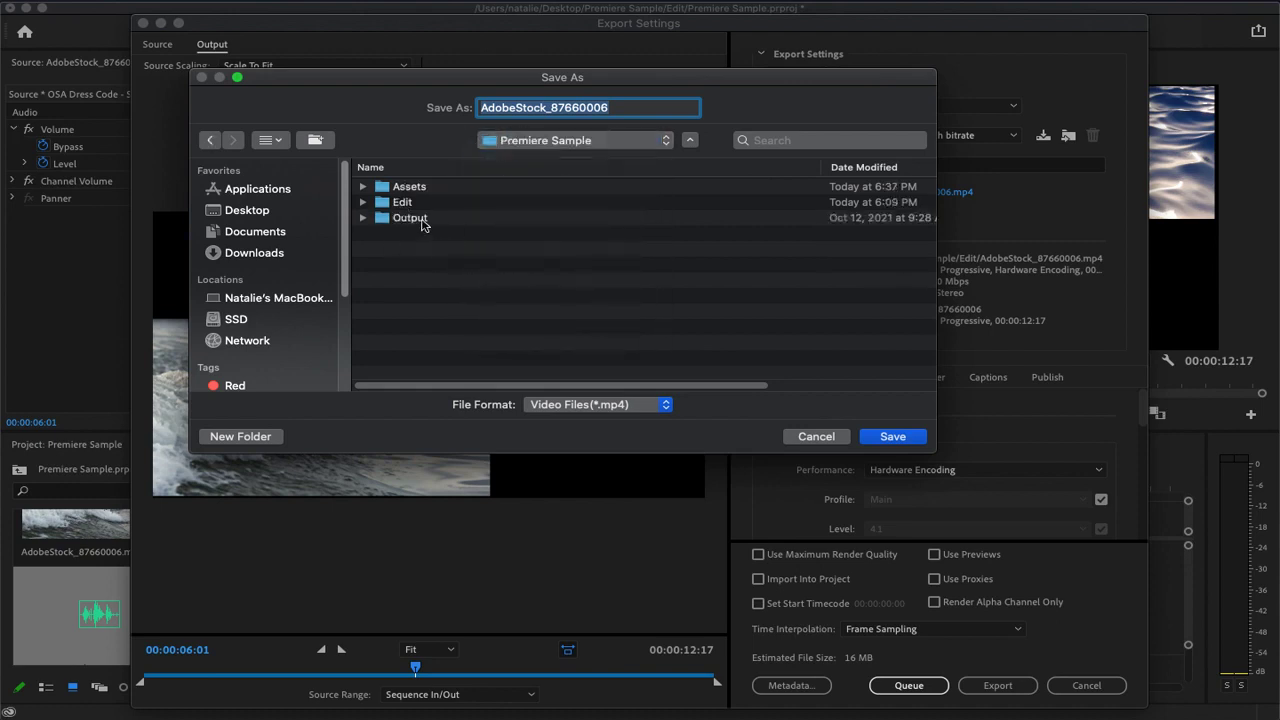
pyautogui.click(428, 221)
pyautogui.doubleClick(428, 219)
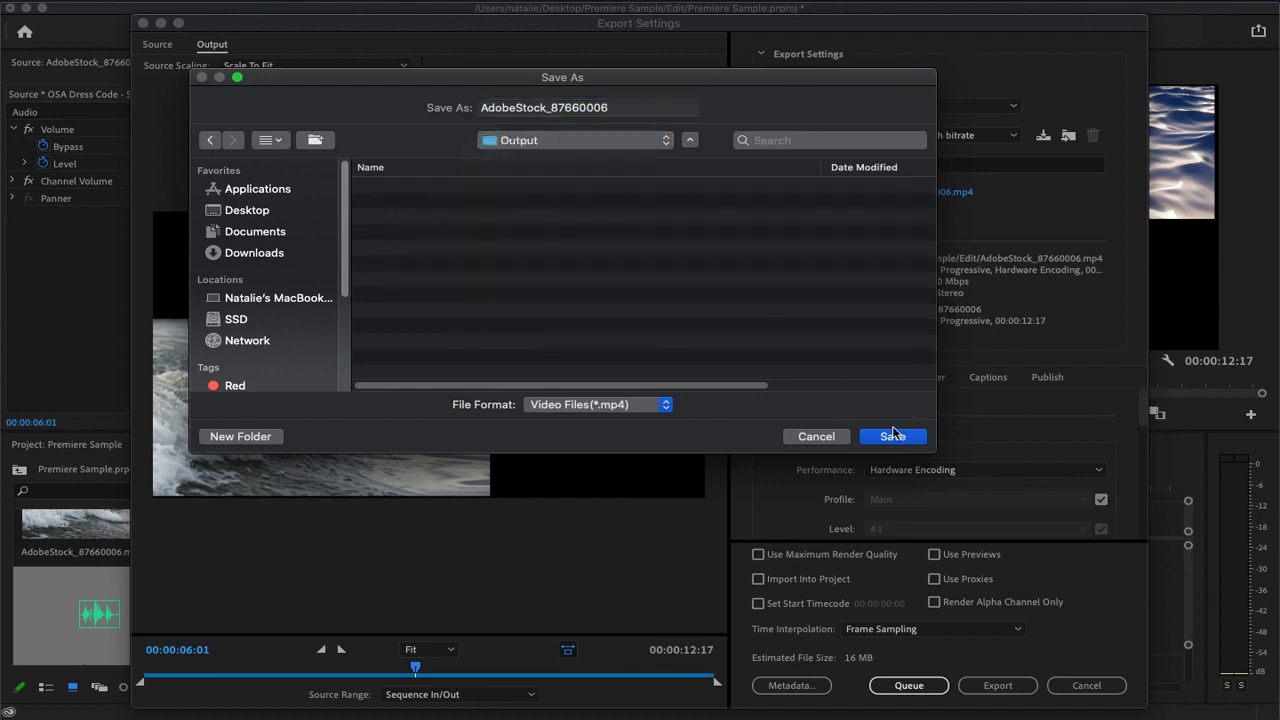
pyautogui.click(628, 108)
pyautogui.write('Final Sample')
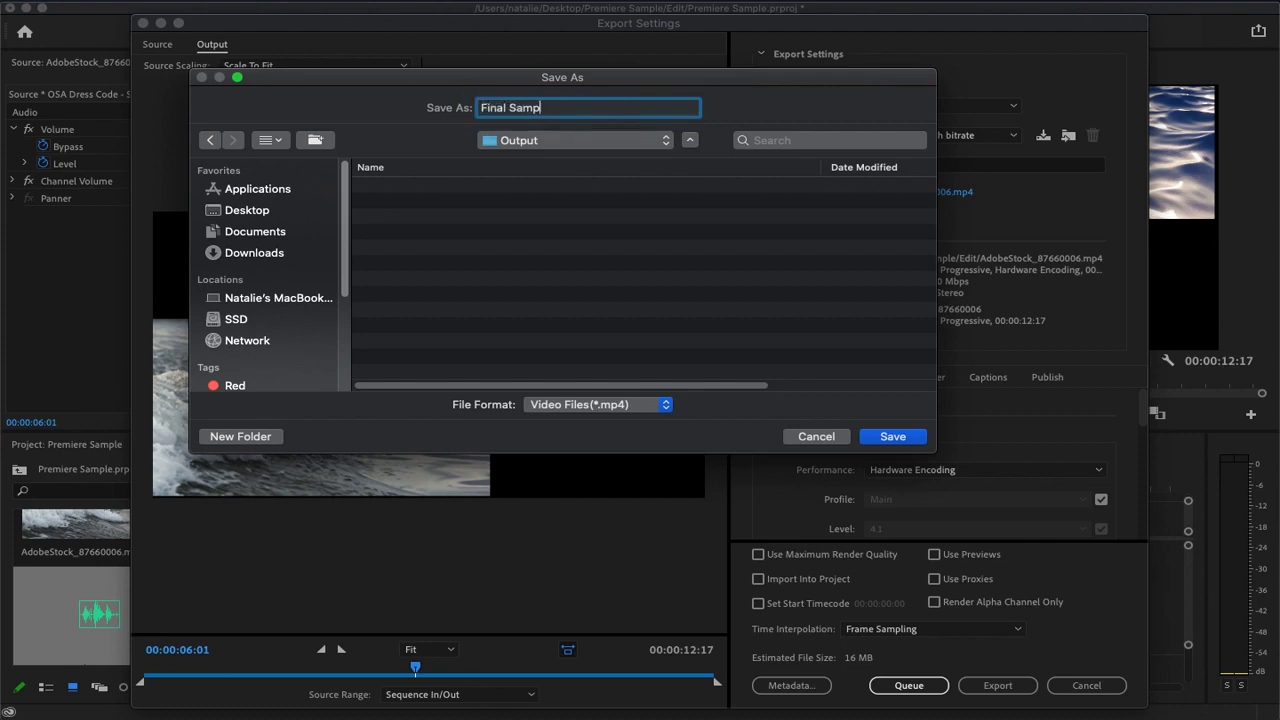
pyautogui.click(892, 438)
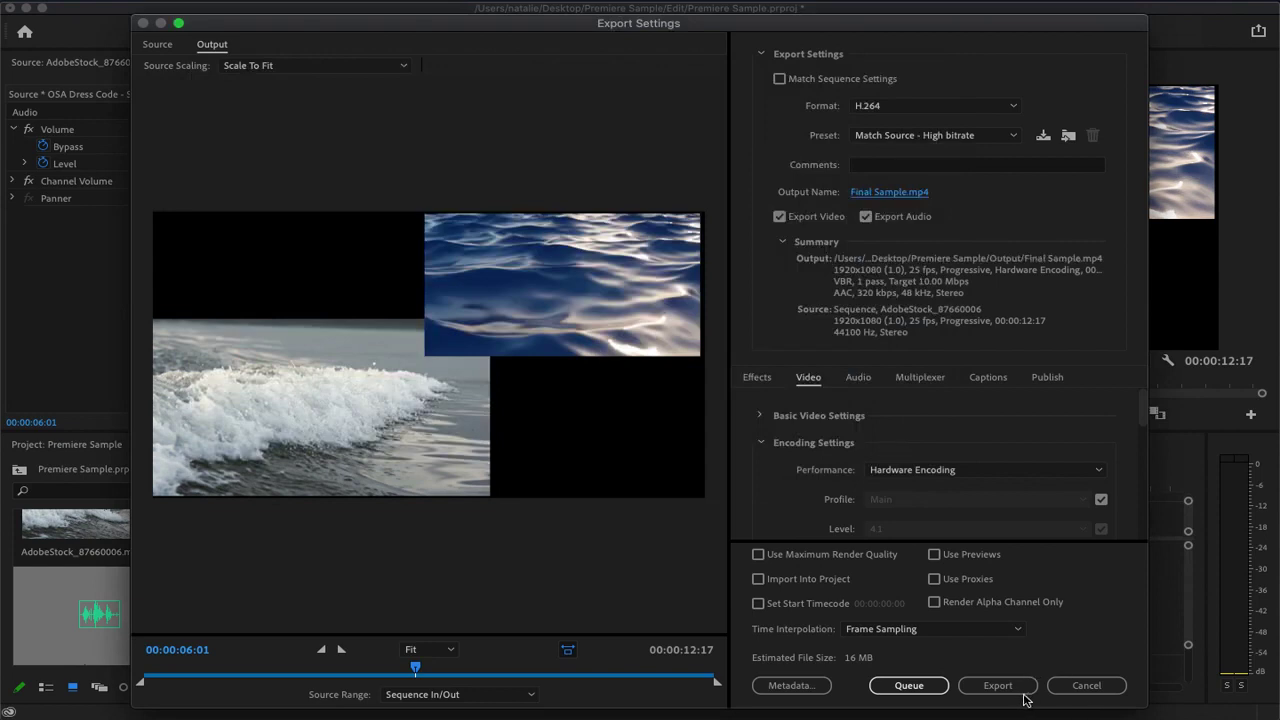